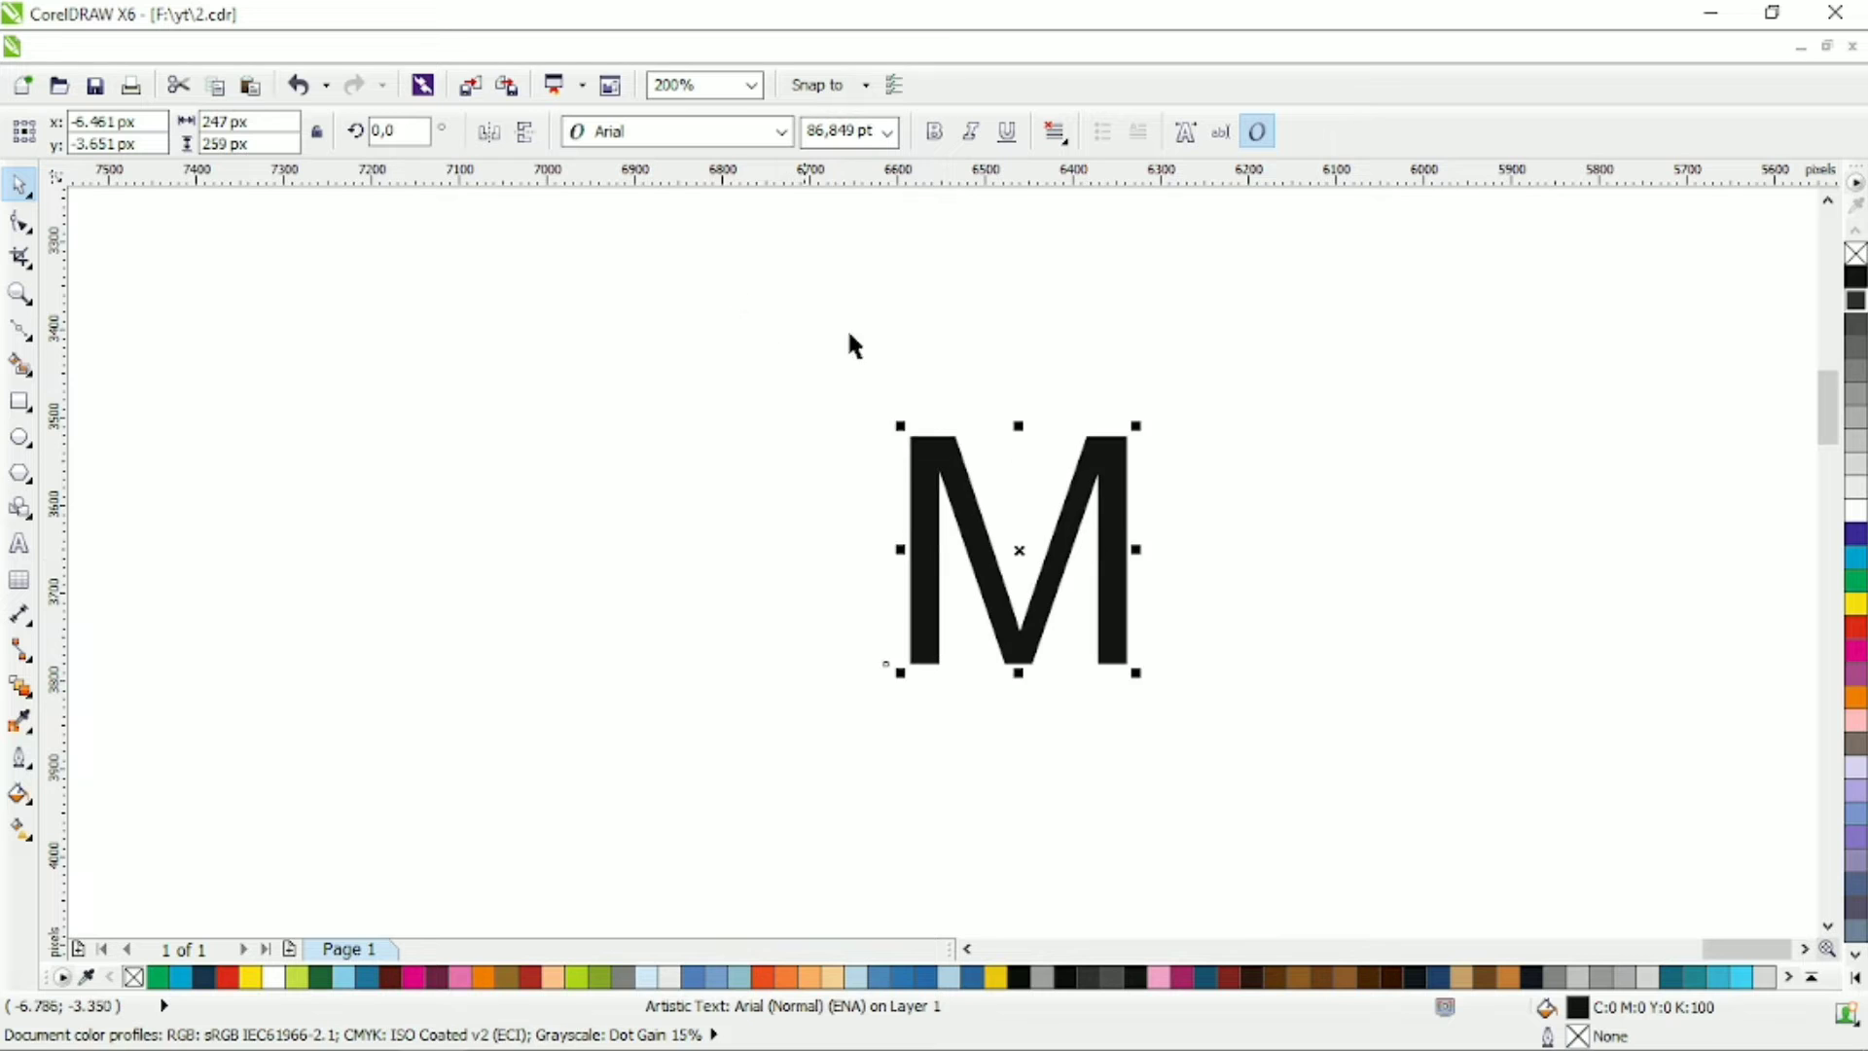
Preview alternative typefaces on the letter M, including Army, Barlow Black and Aller Display, without applying one.
key(ctrl+z)
click(783, 132)
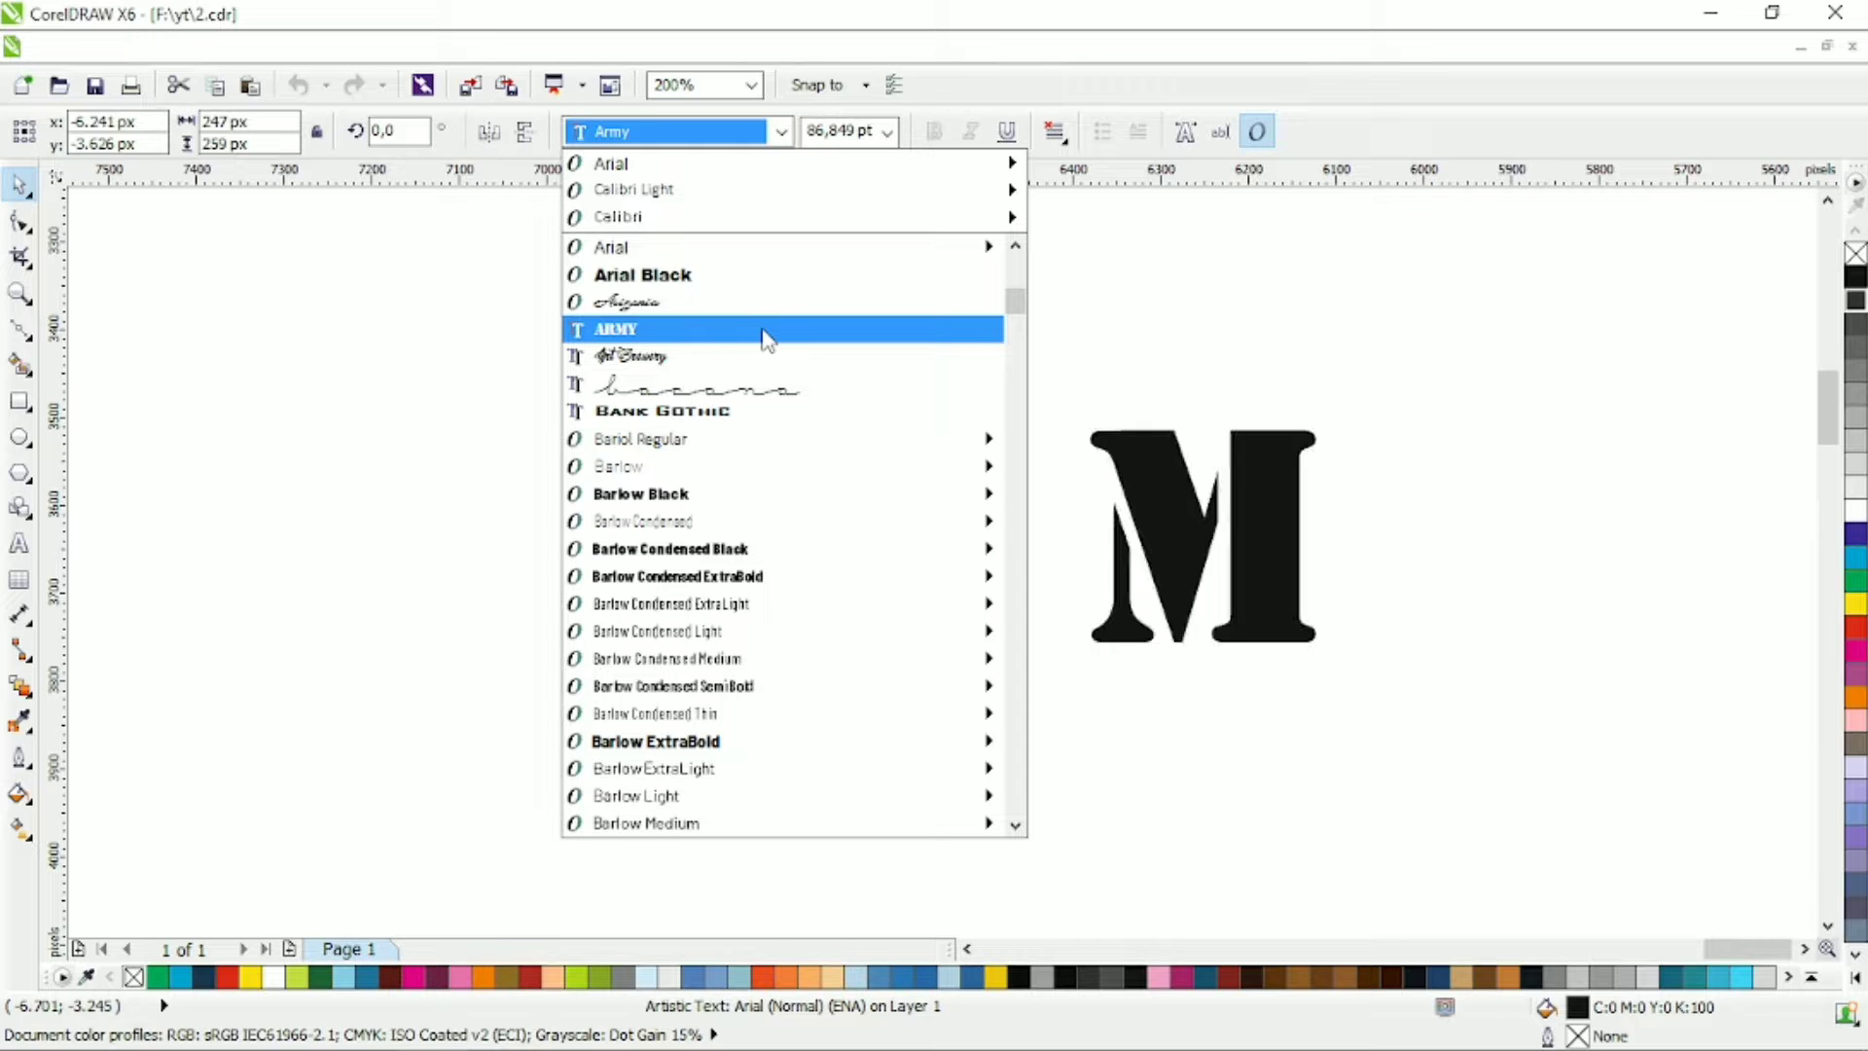
scroll(759, 584, up, 1)
mouse_move(759, 588)
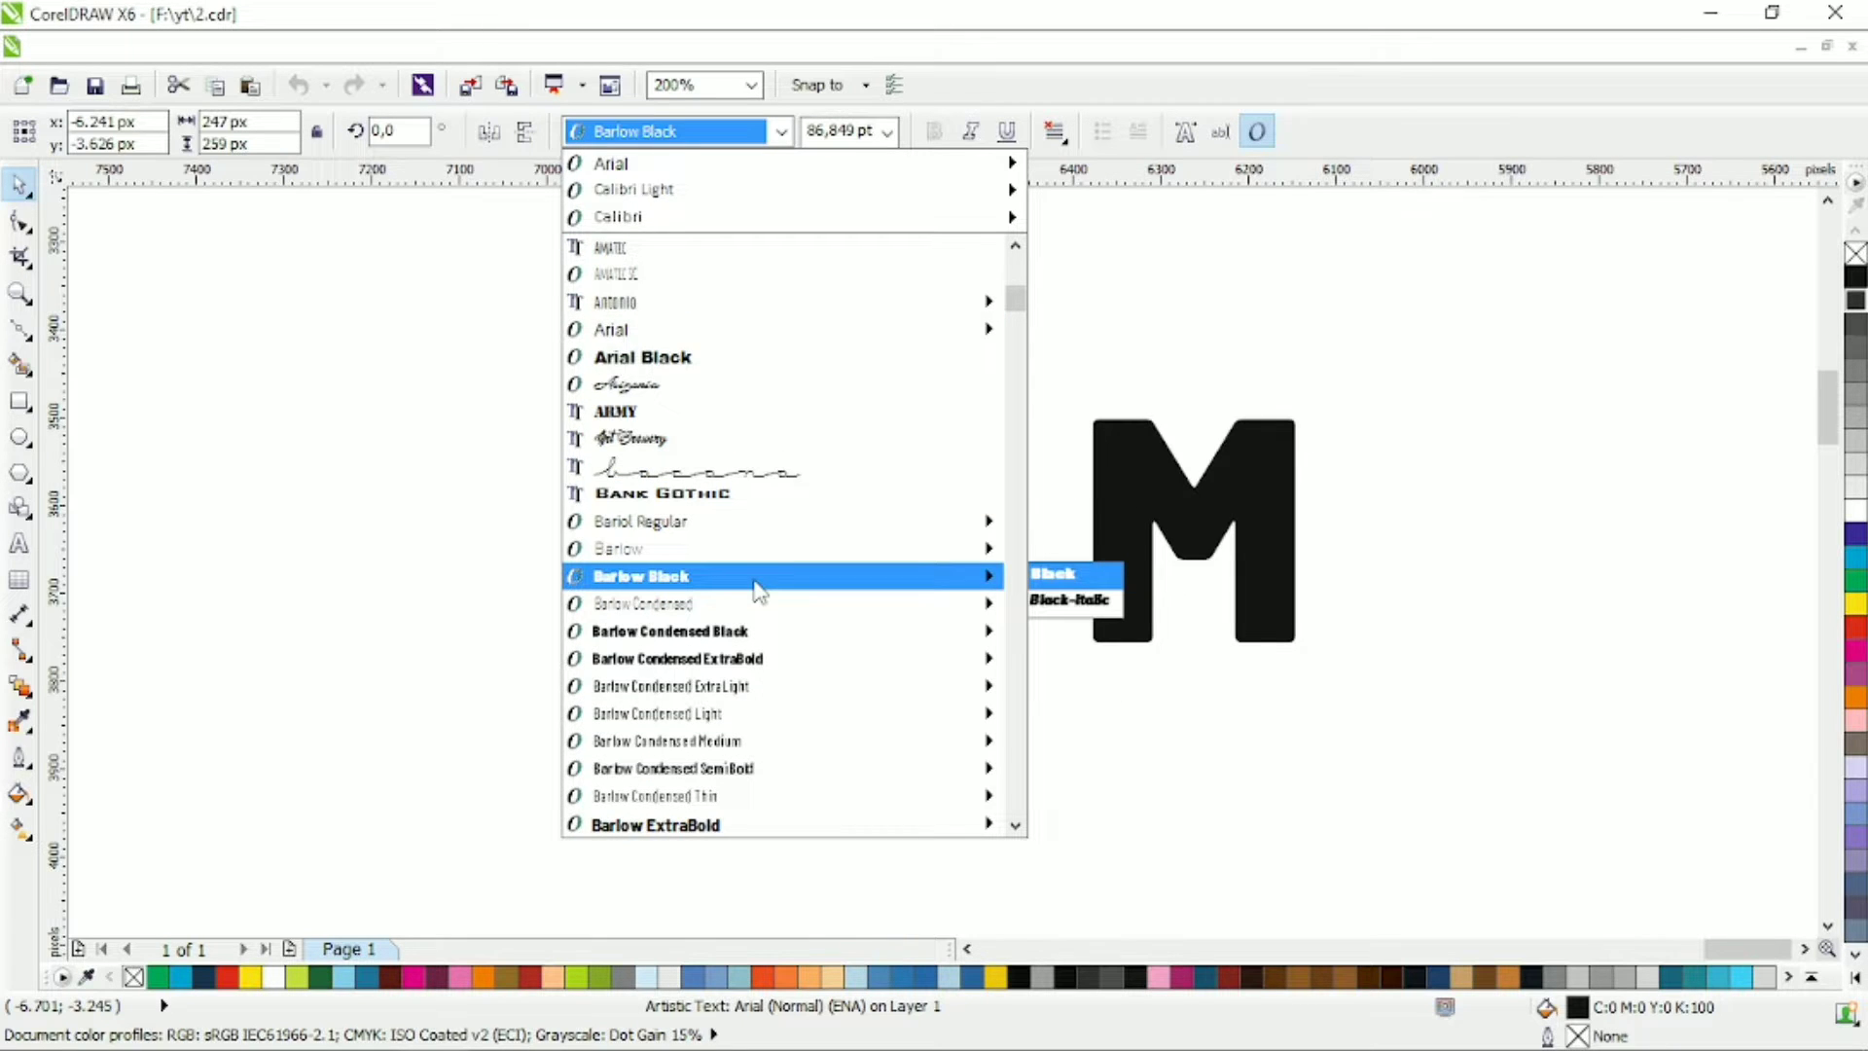
scroll(759, 564, up, 3)
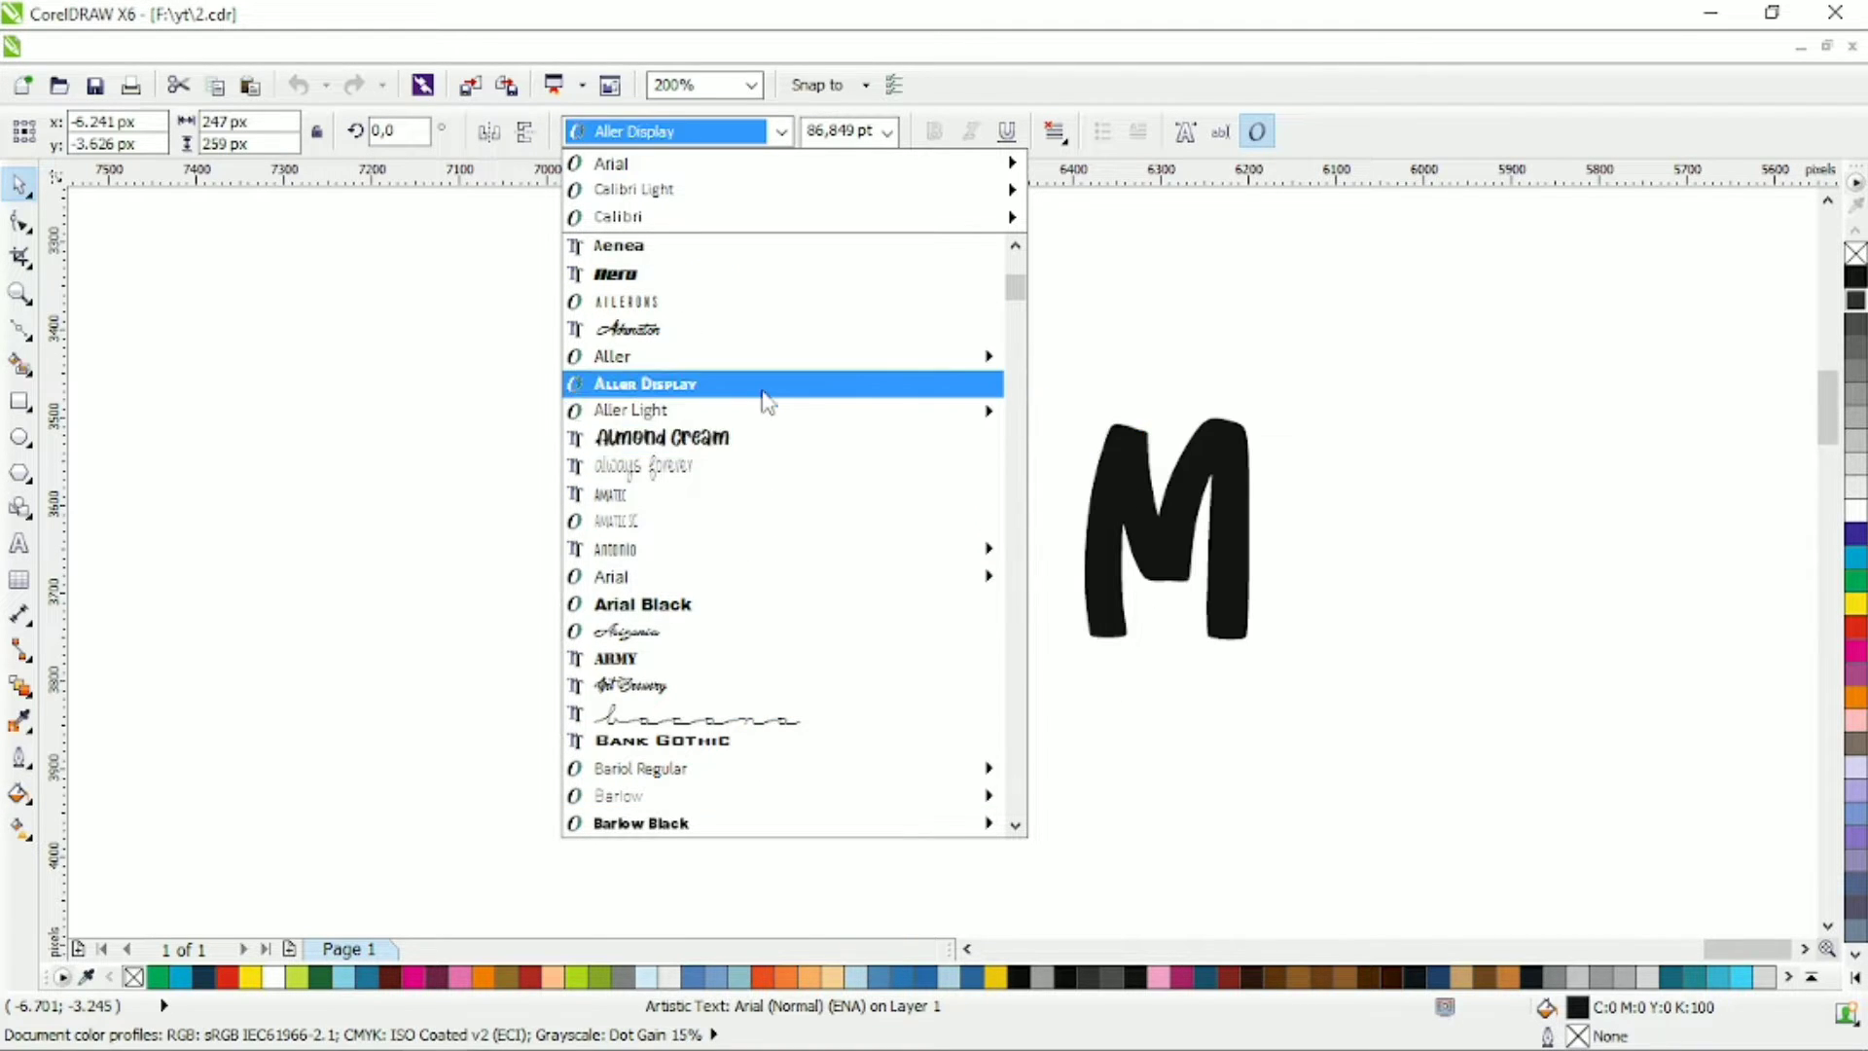
mouse_move(769, 363)
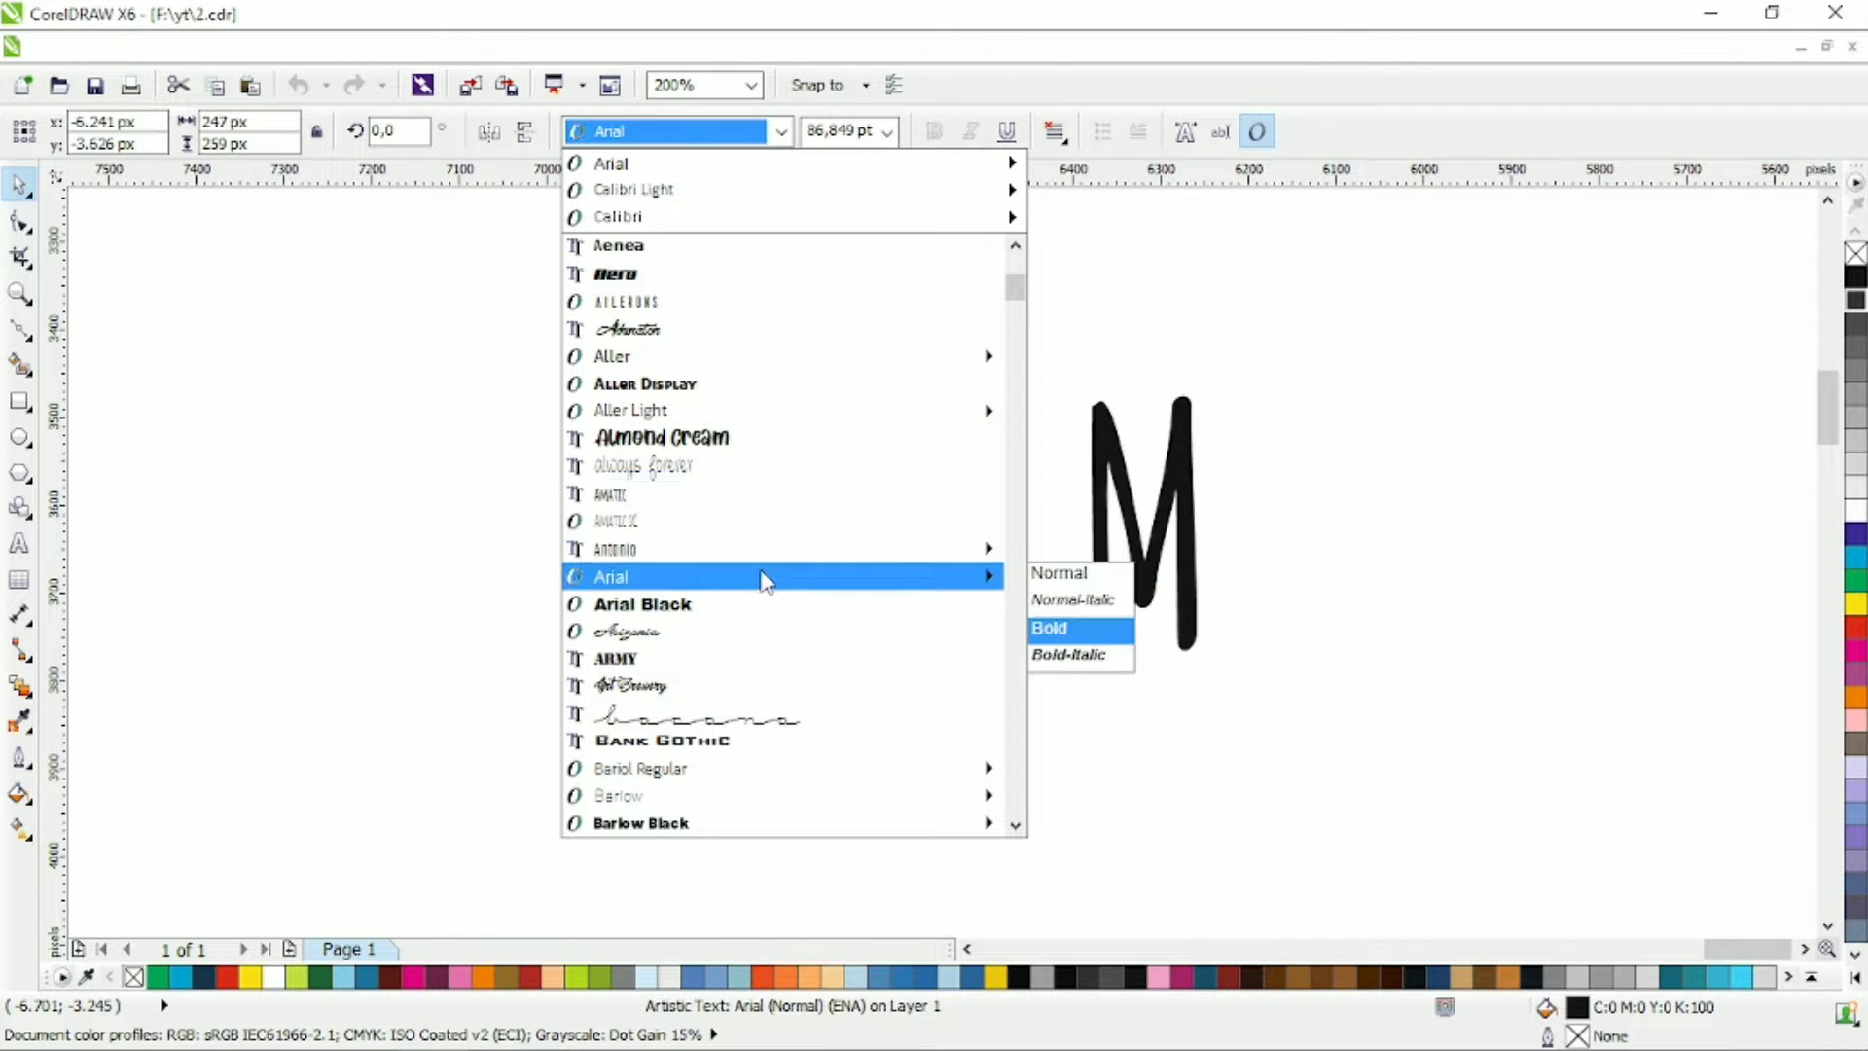
mouse_move(775, 556)
scroll(772, 633, down, 3)
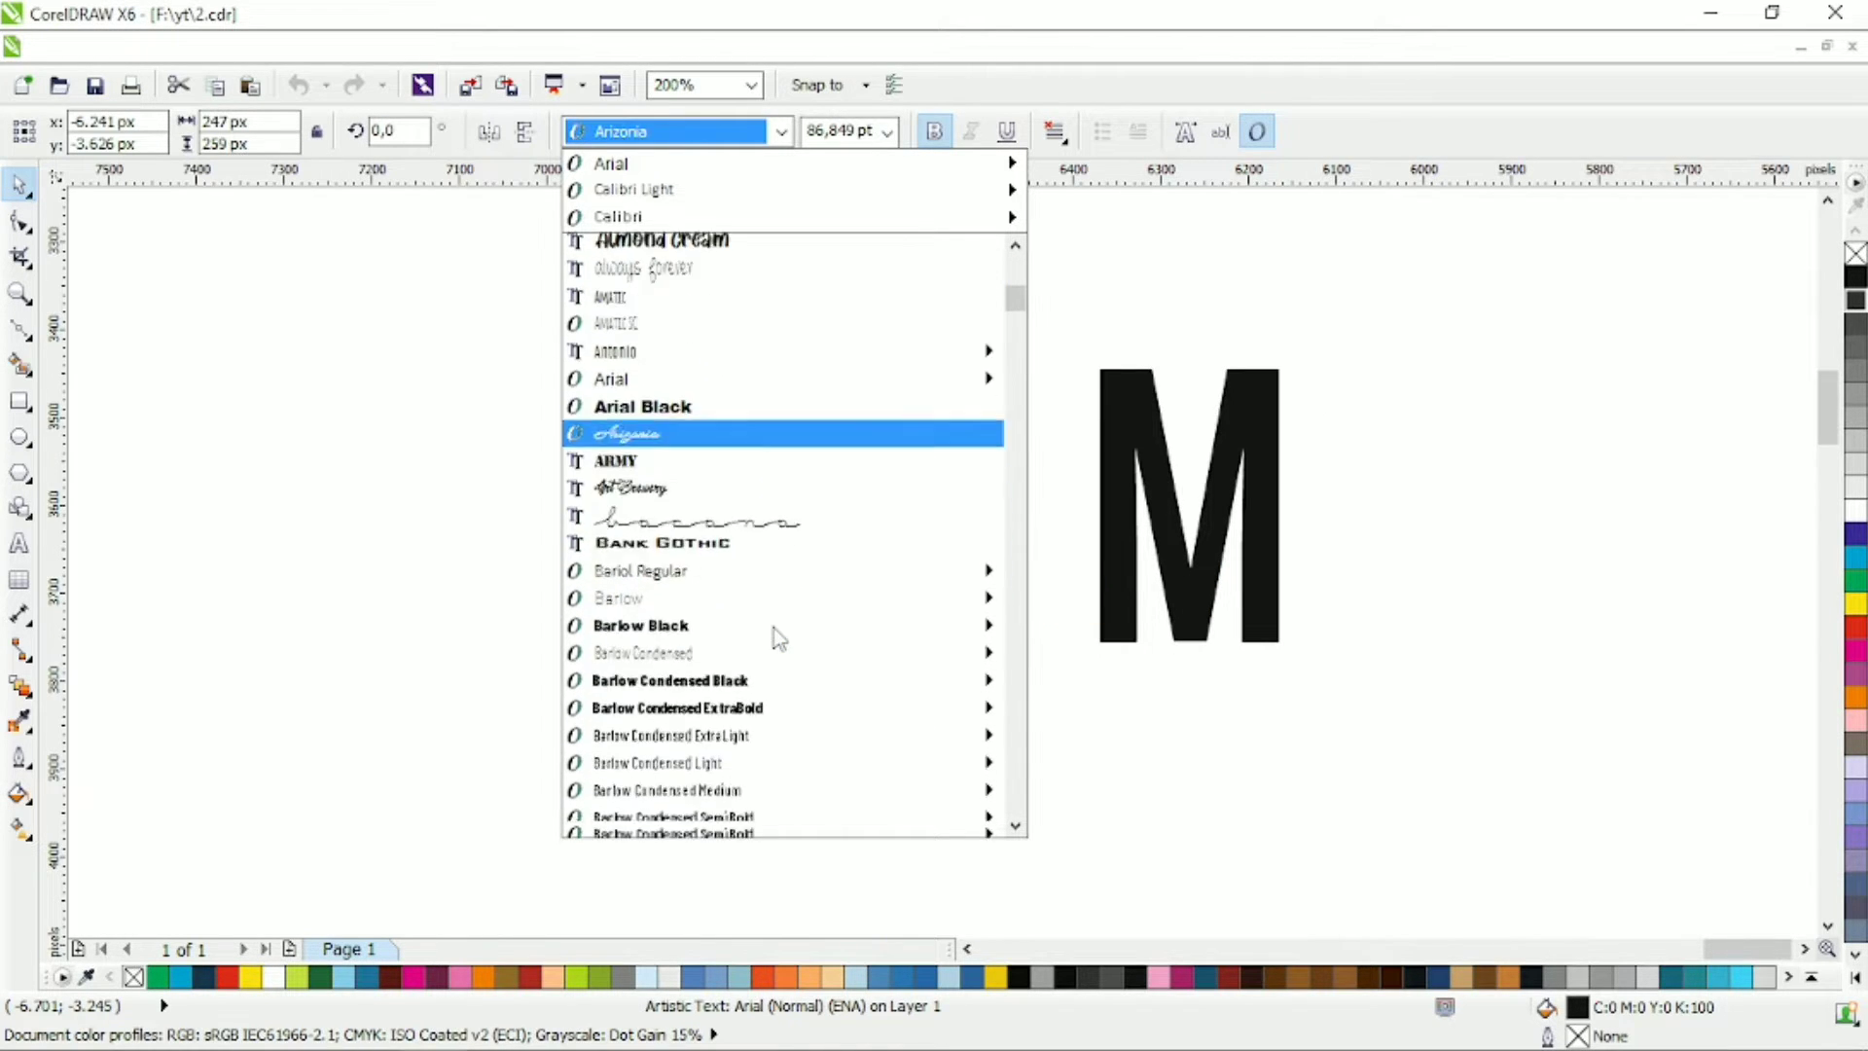
click(1205, 297)
click(1209, 309)
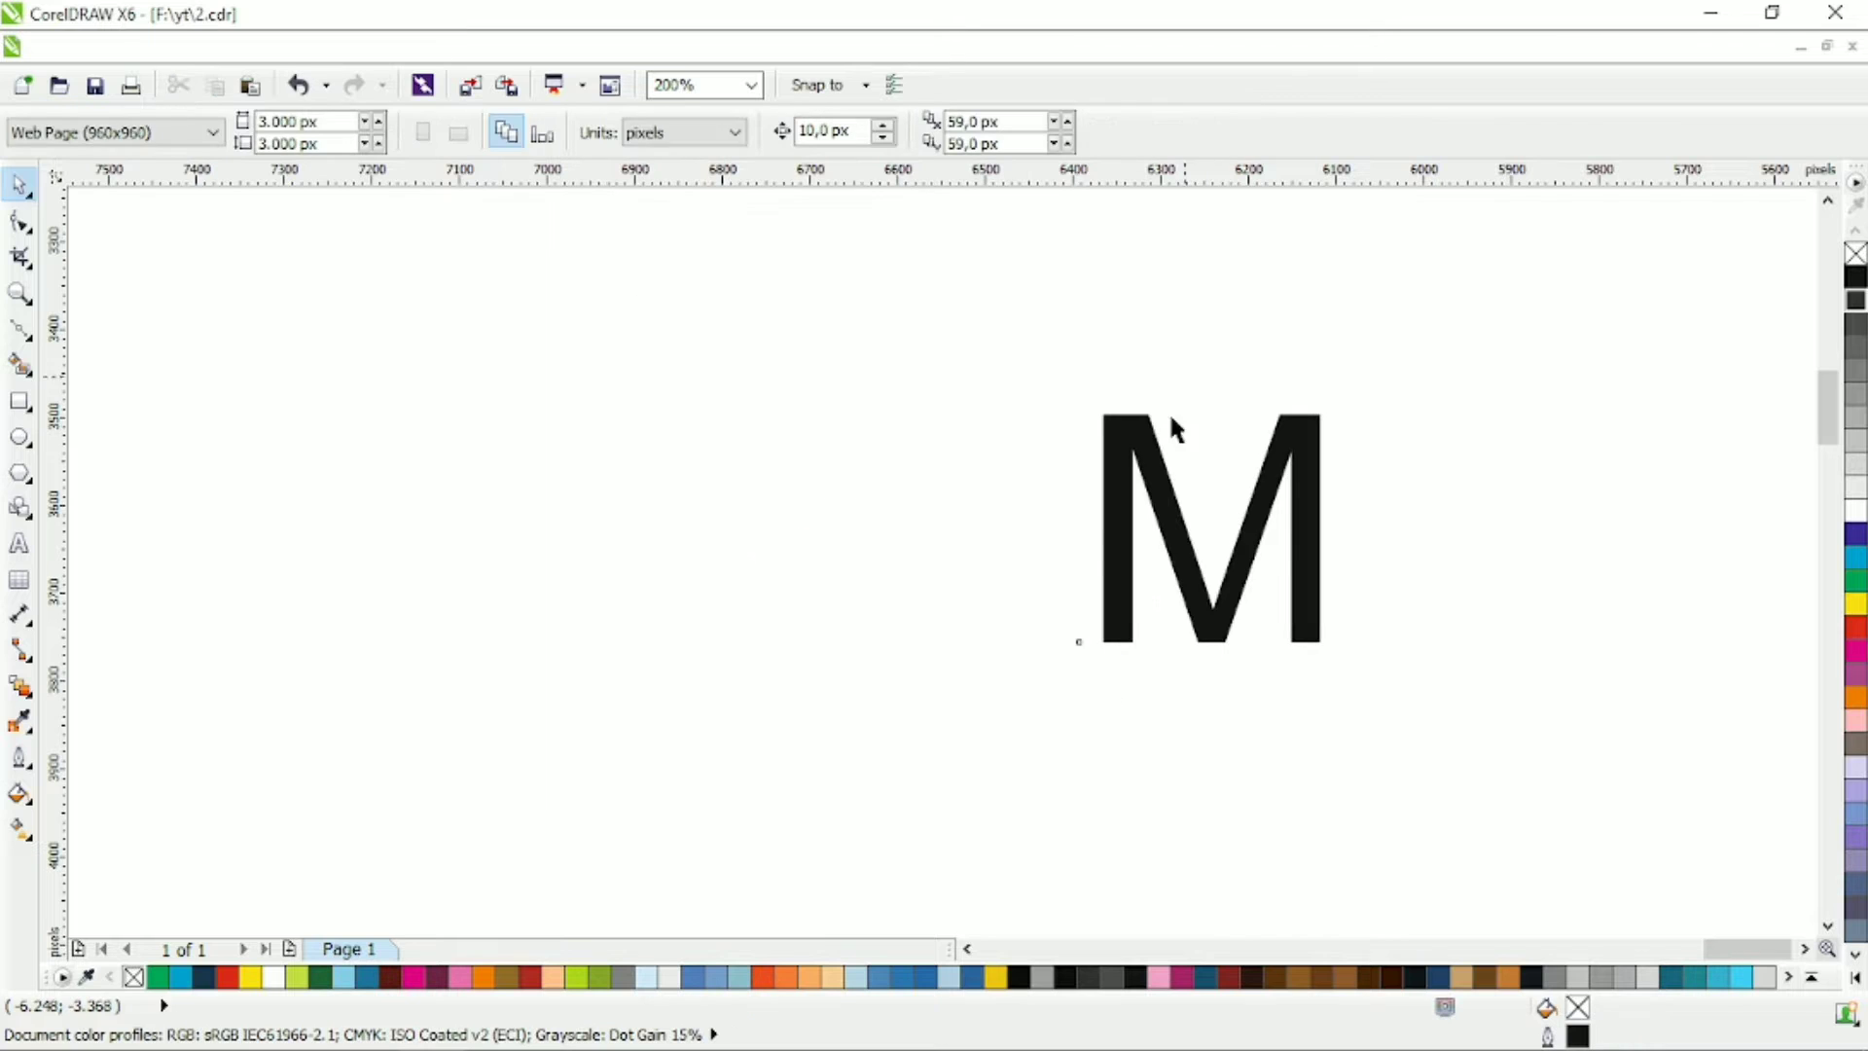
Delete the text letter M and draw an upright rectangle about 314 px tall as the first stem.
click(1176, 430)
key(Delete)
click(19, 401)
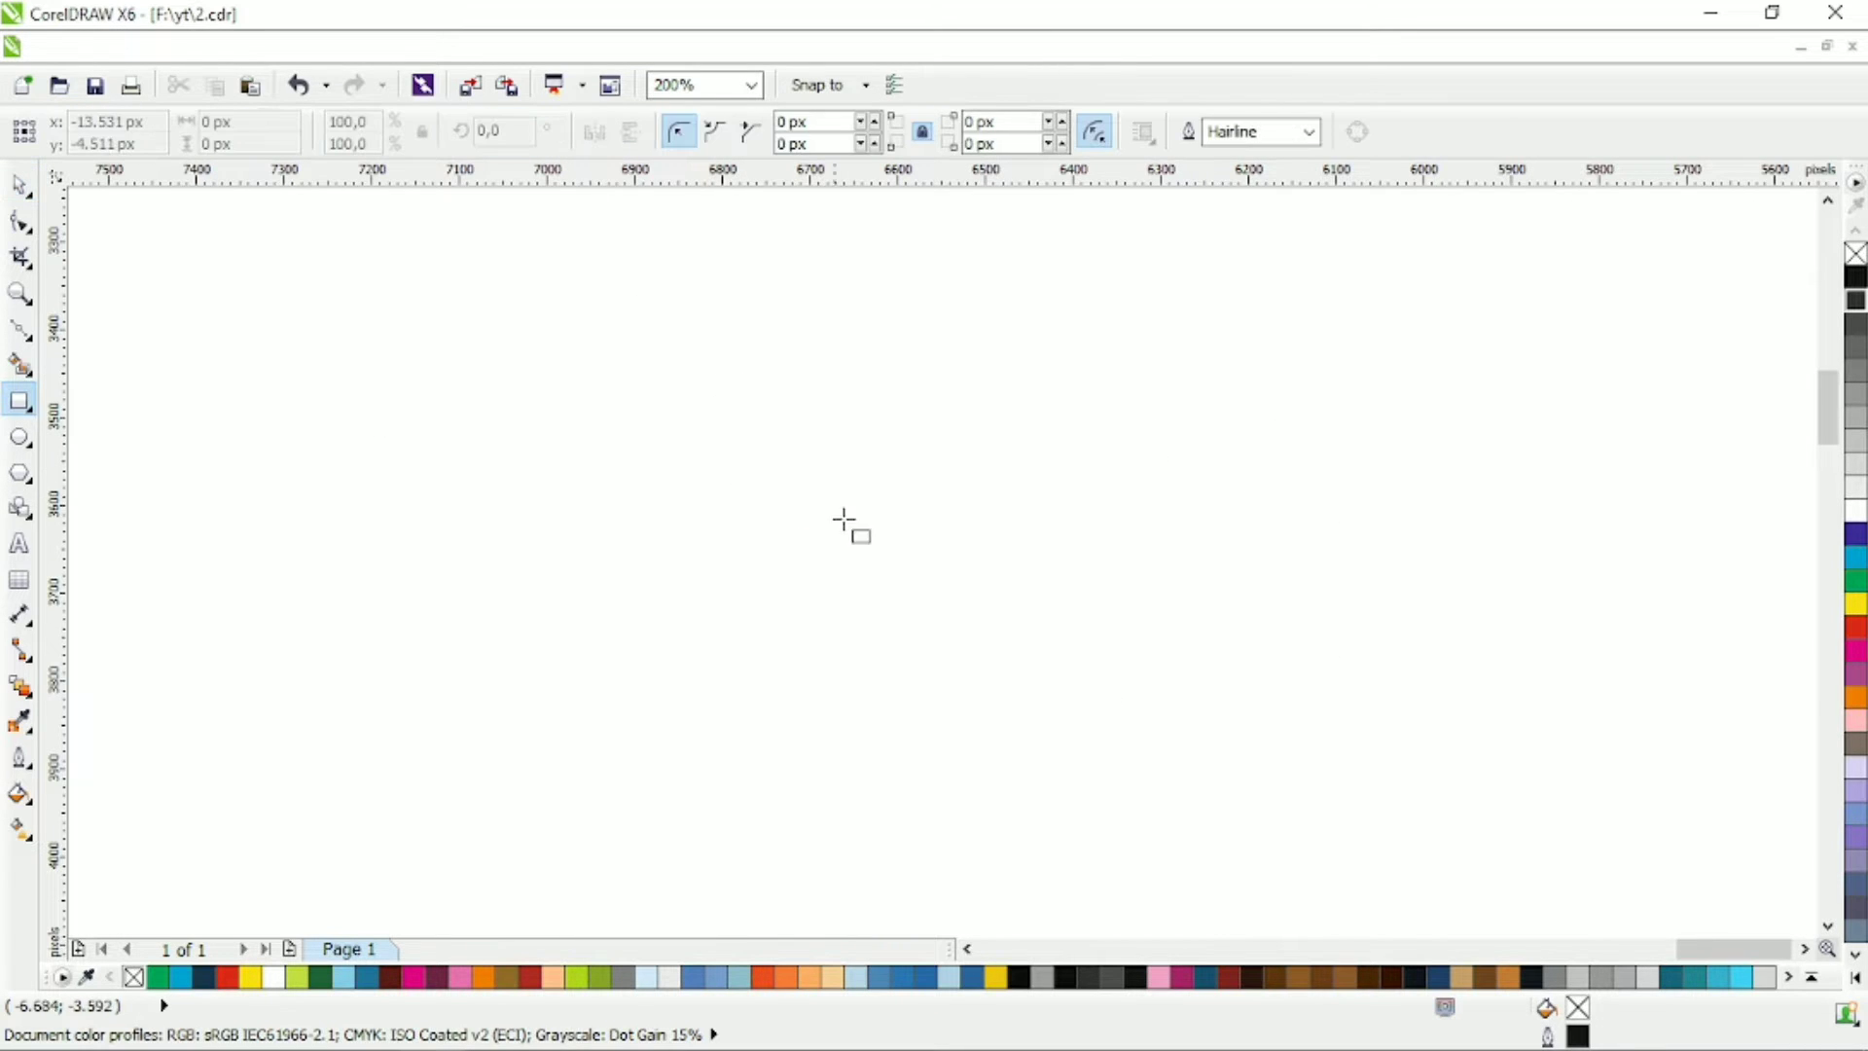
drag(784, 352, 887, 526)
Make a copy of the rectangle, skewed and shortened to about 183 px tall, as the M's diagonal stroke.
key(space)
click(825, 474)
click(947, 465)
click(1129, 471)
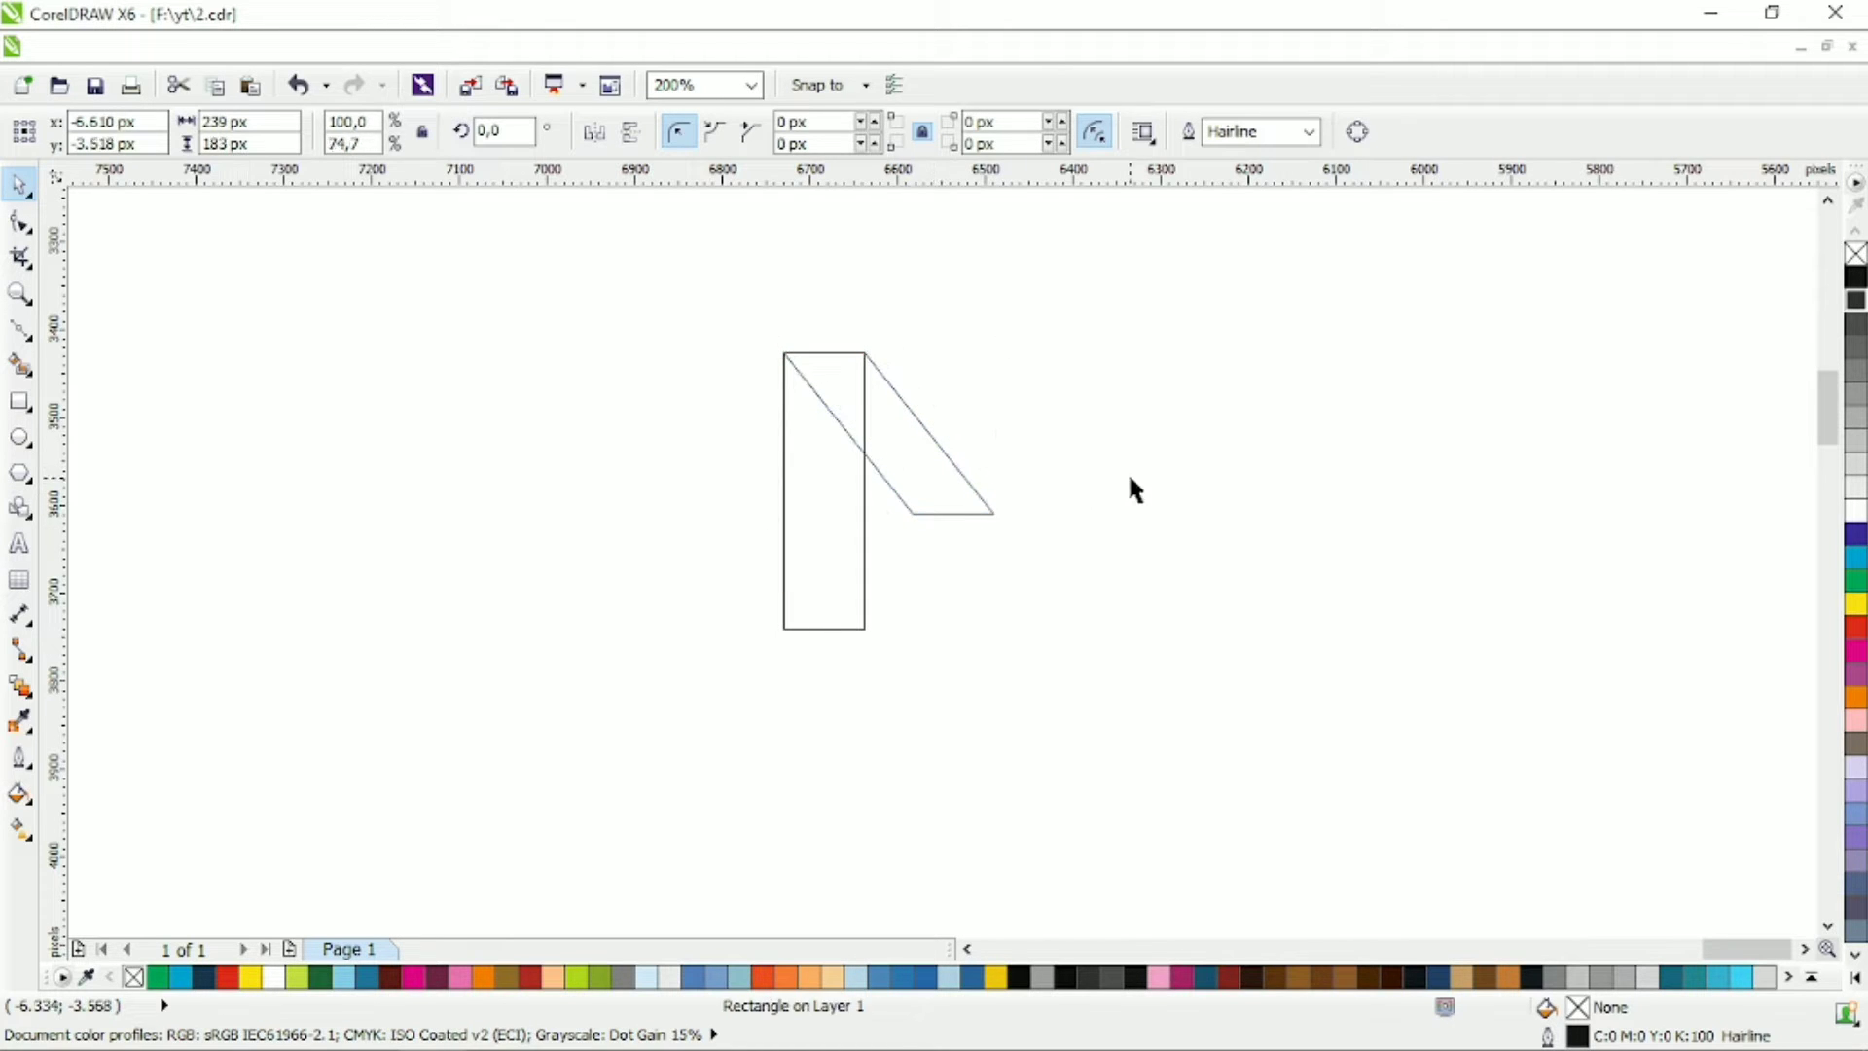
Duplicate the stem and diagonal, mirror the copy horizontally and place it so both halves form an M.
drag(1068, 303, 727, 672)
drag(840, 522, 1026, 522)
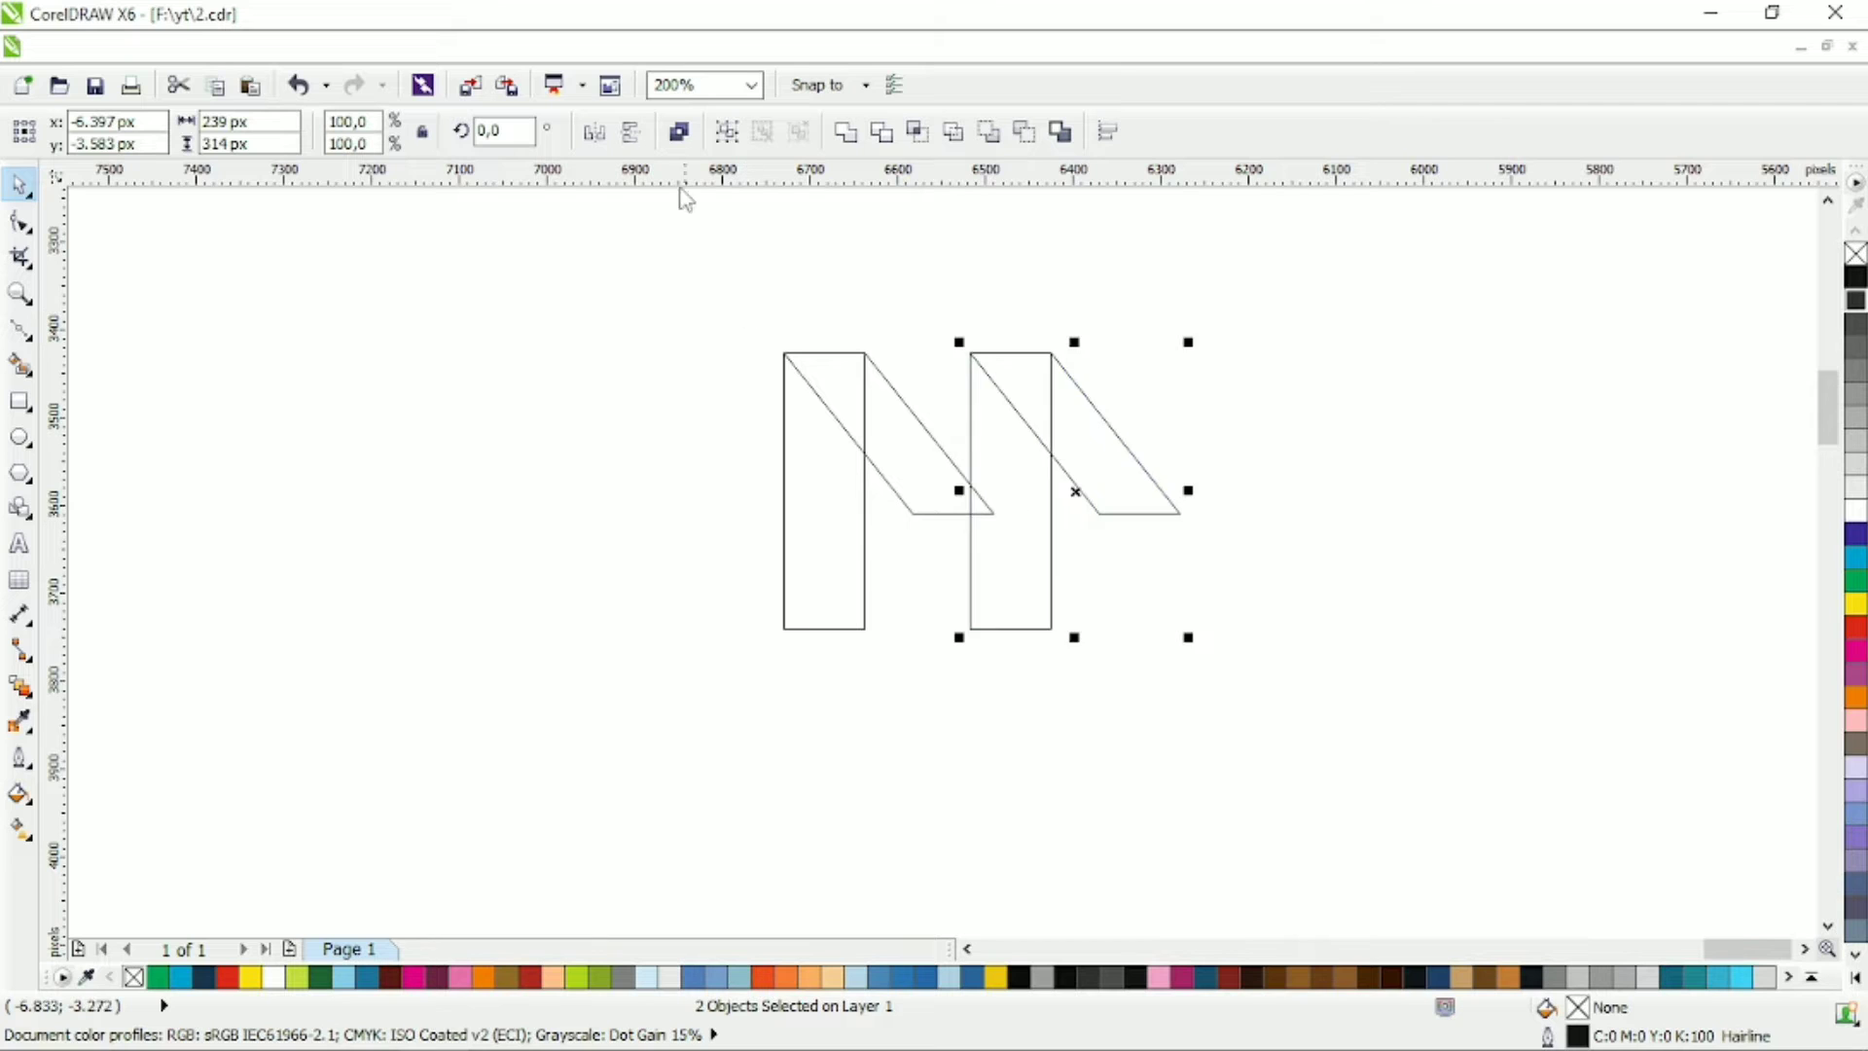
click(595, 131)
drag(1038, 458, 990, 469)
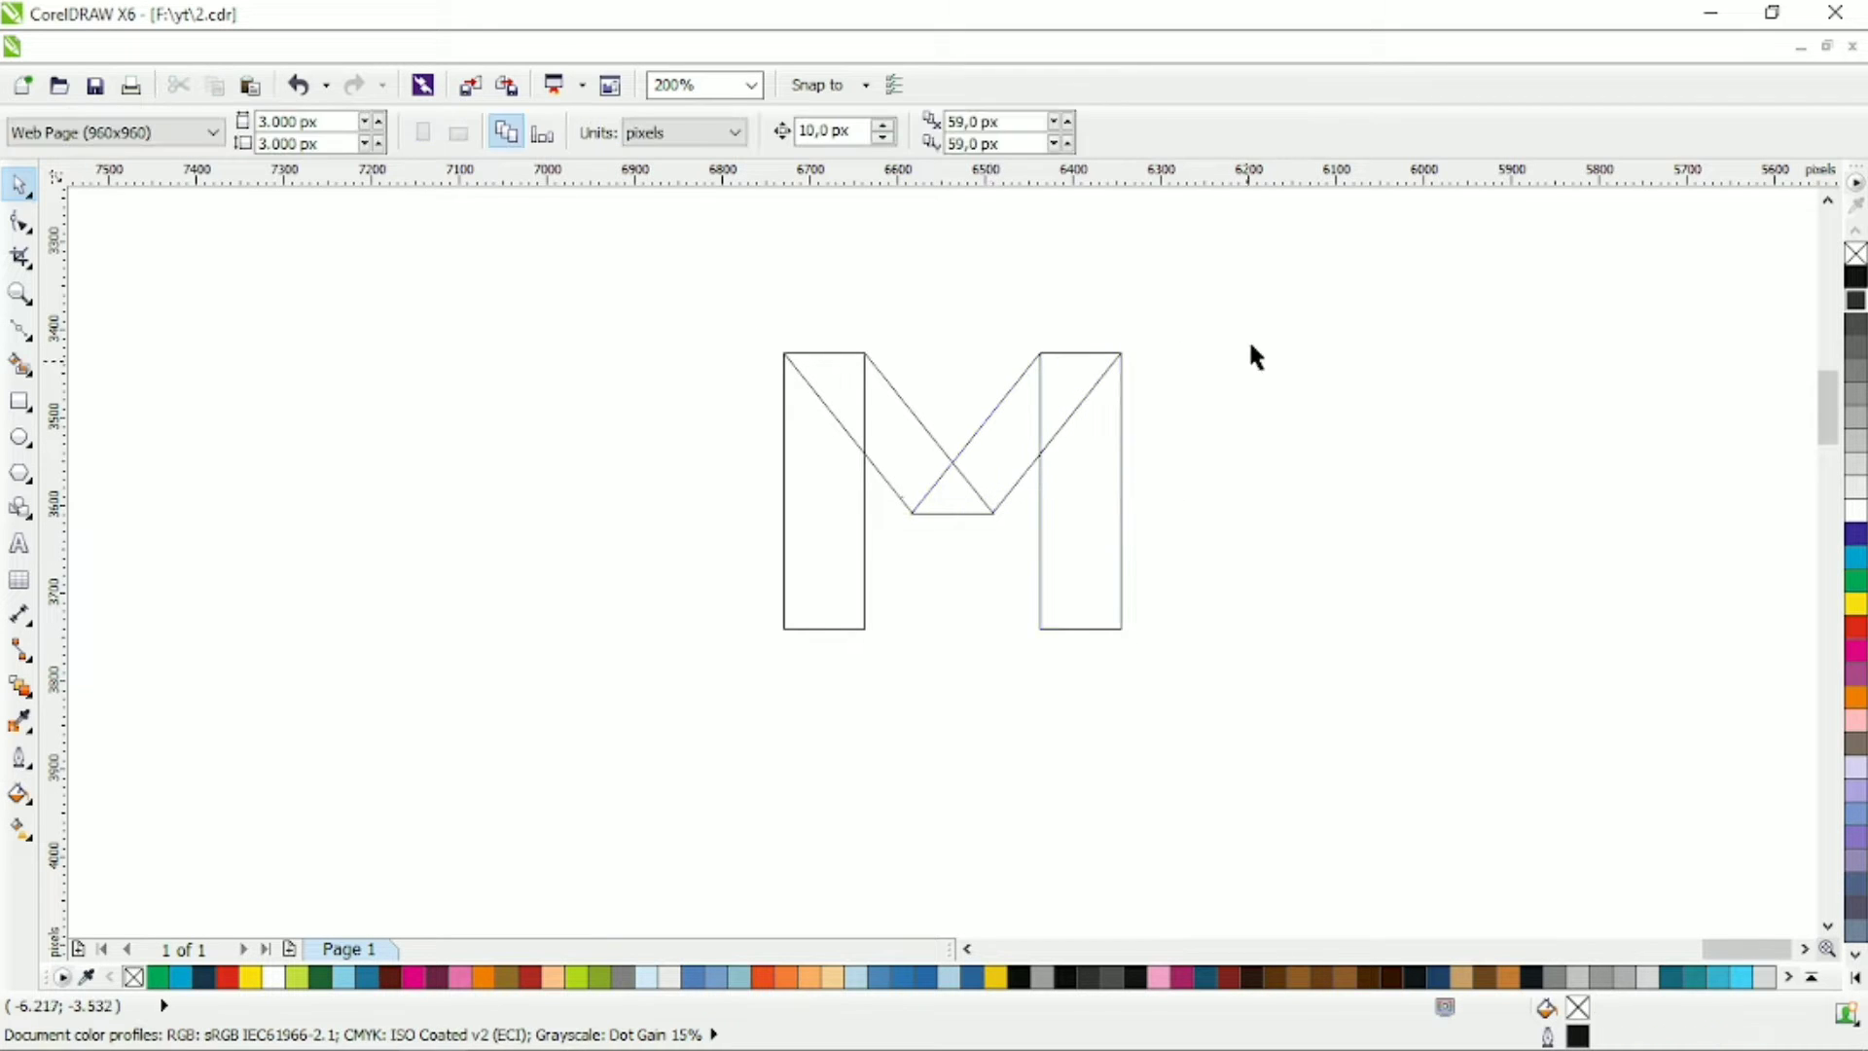
Weld the shapes into a single M outline and reshape the flat lower edge of its middle into a pointed V.
drag(1255, 358, 688, 632)
click(846, 131)
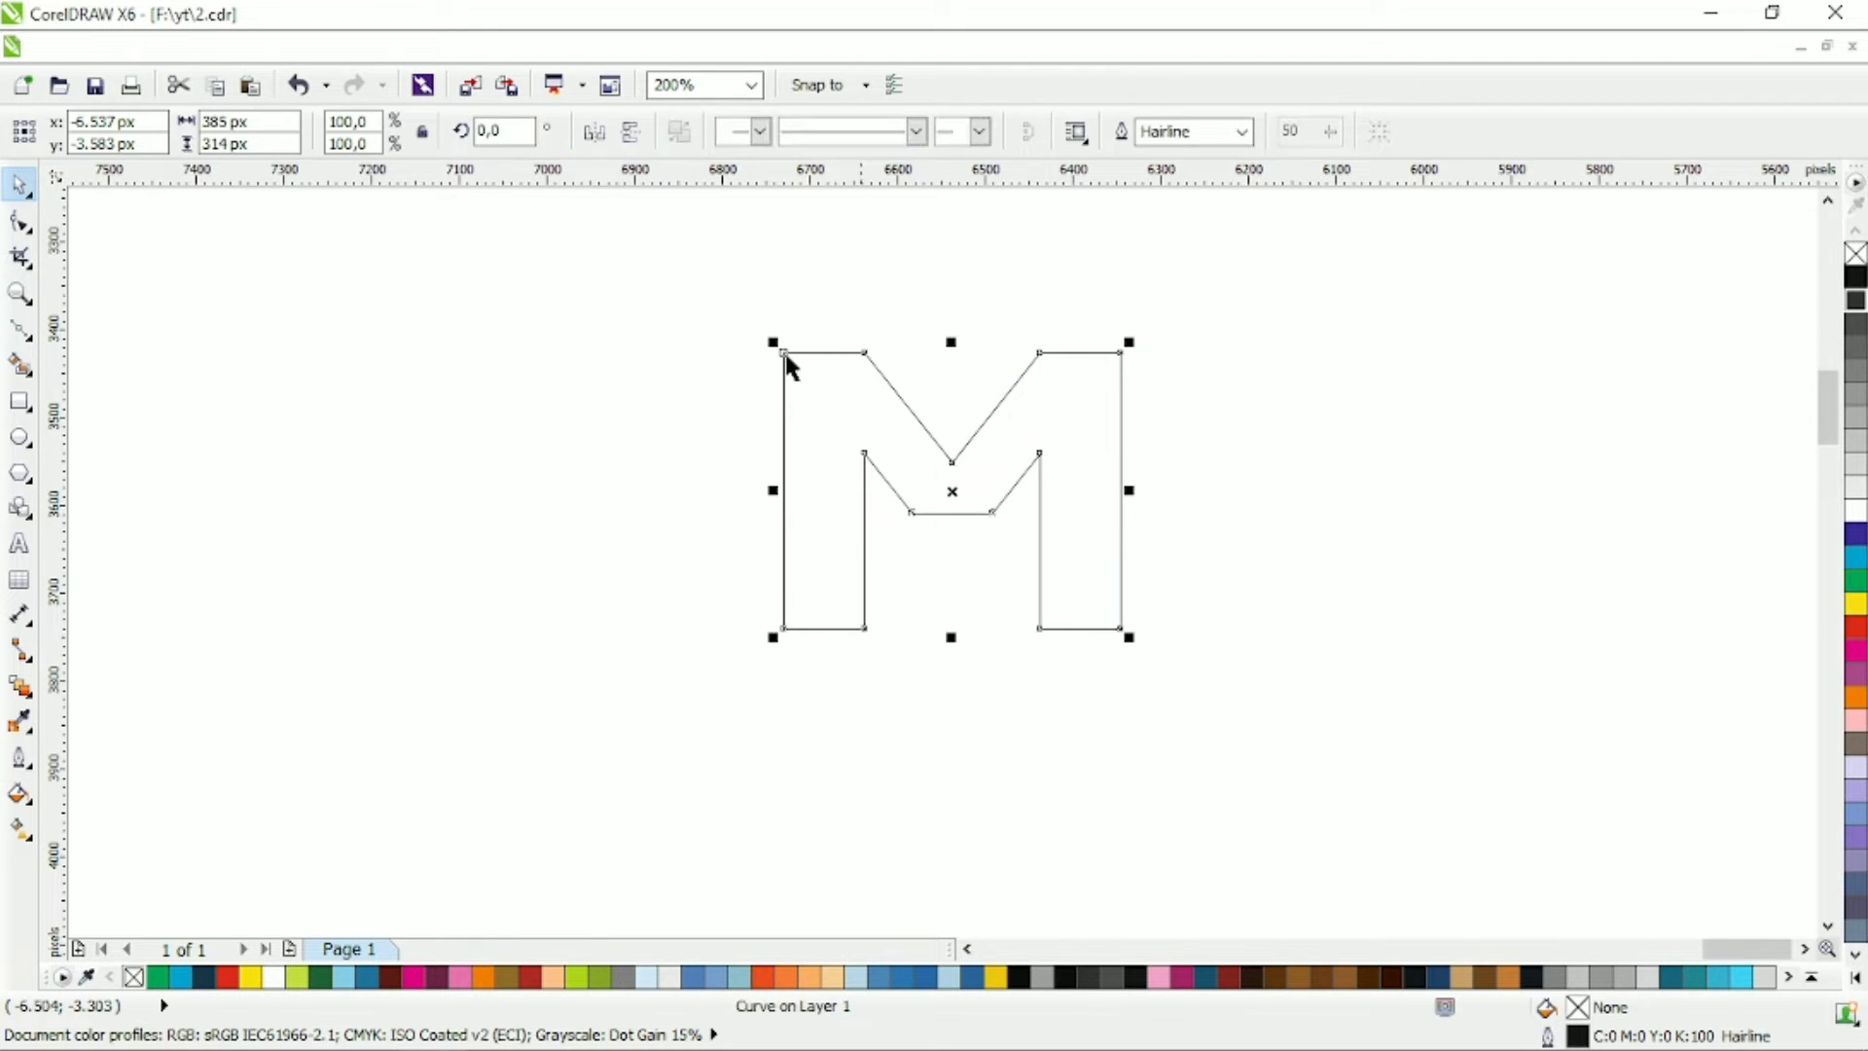
click(19, 222)
double_click(950, 510)
drag(950, 513, 952, 562)
drag(1206, 478, 889, 535)
key(Delete)
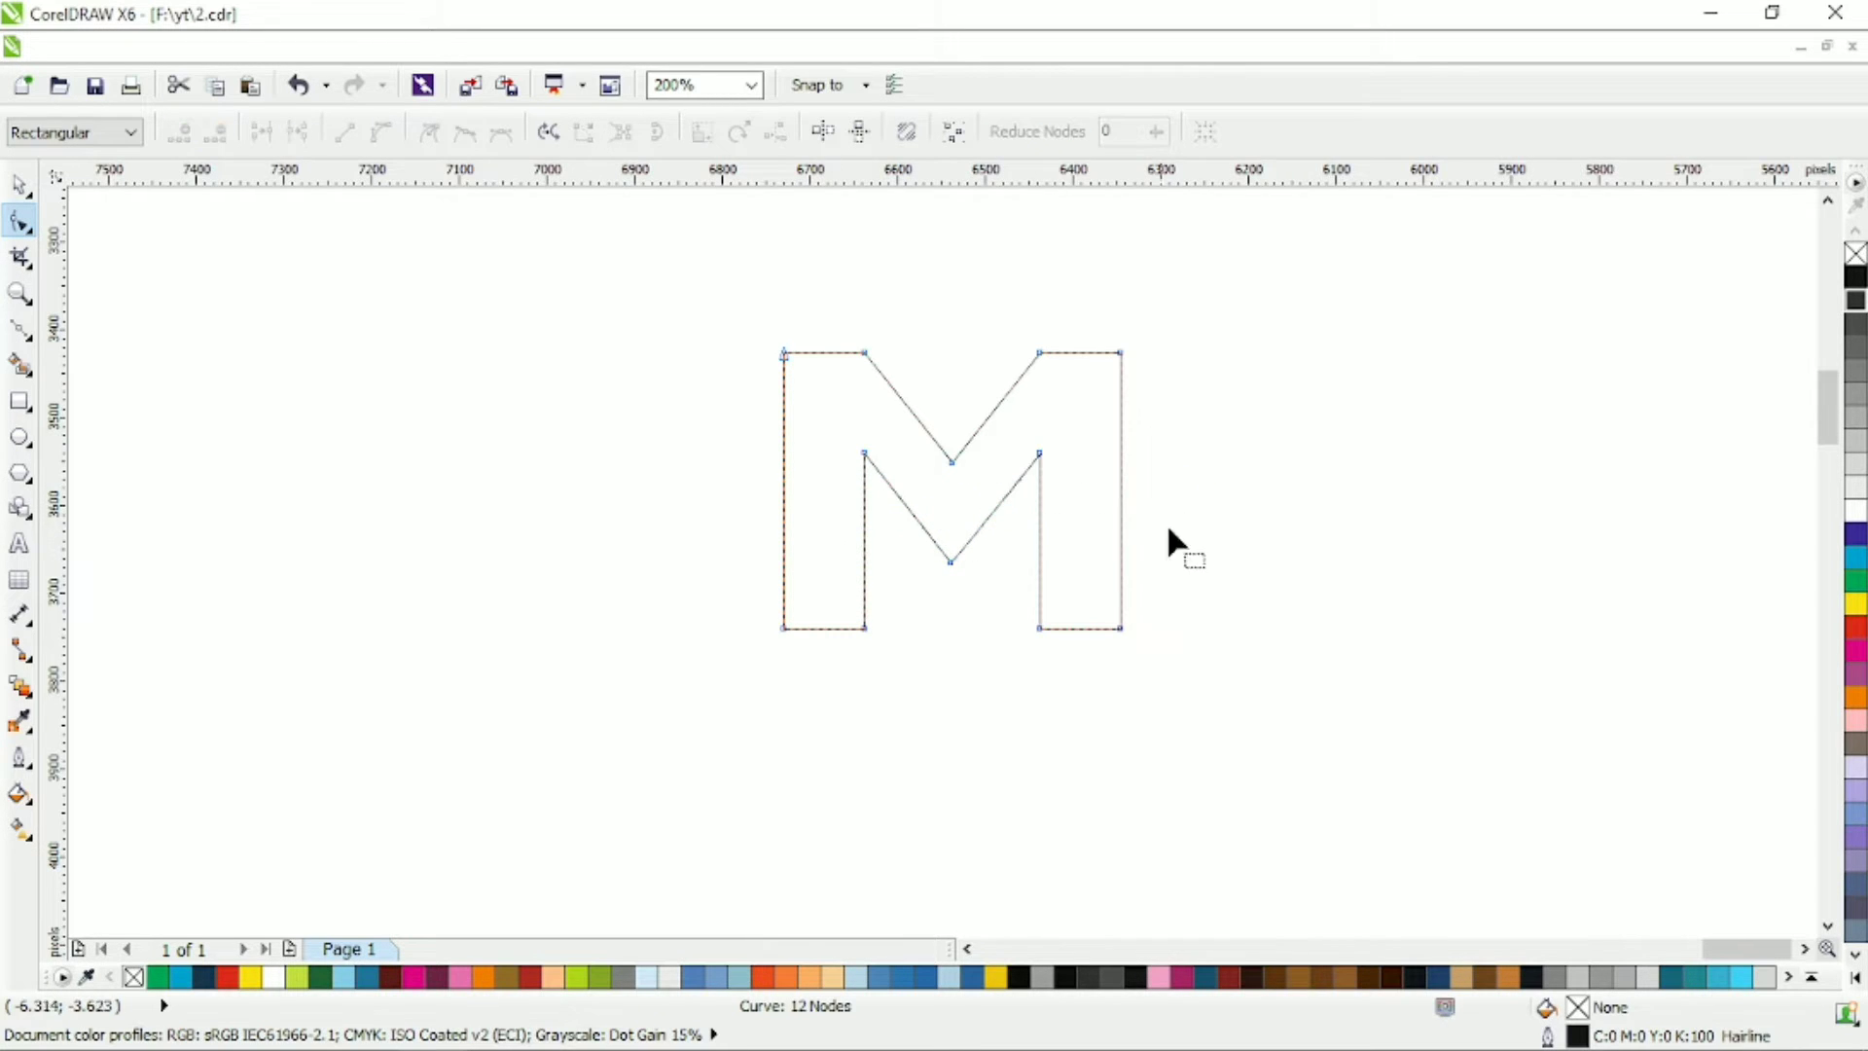
key(ctrl+a)
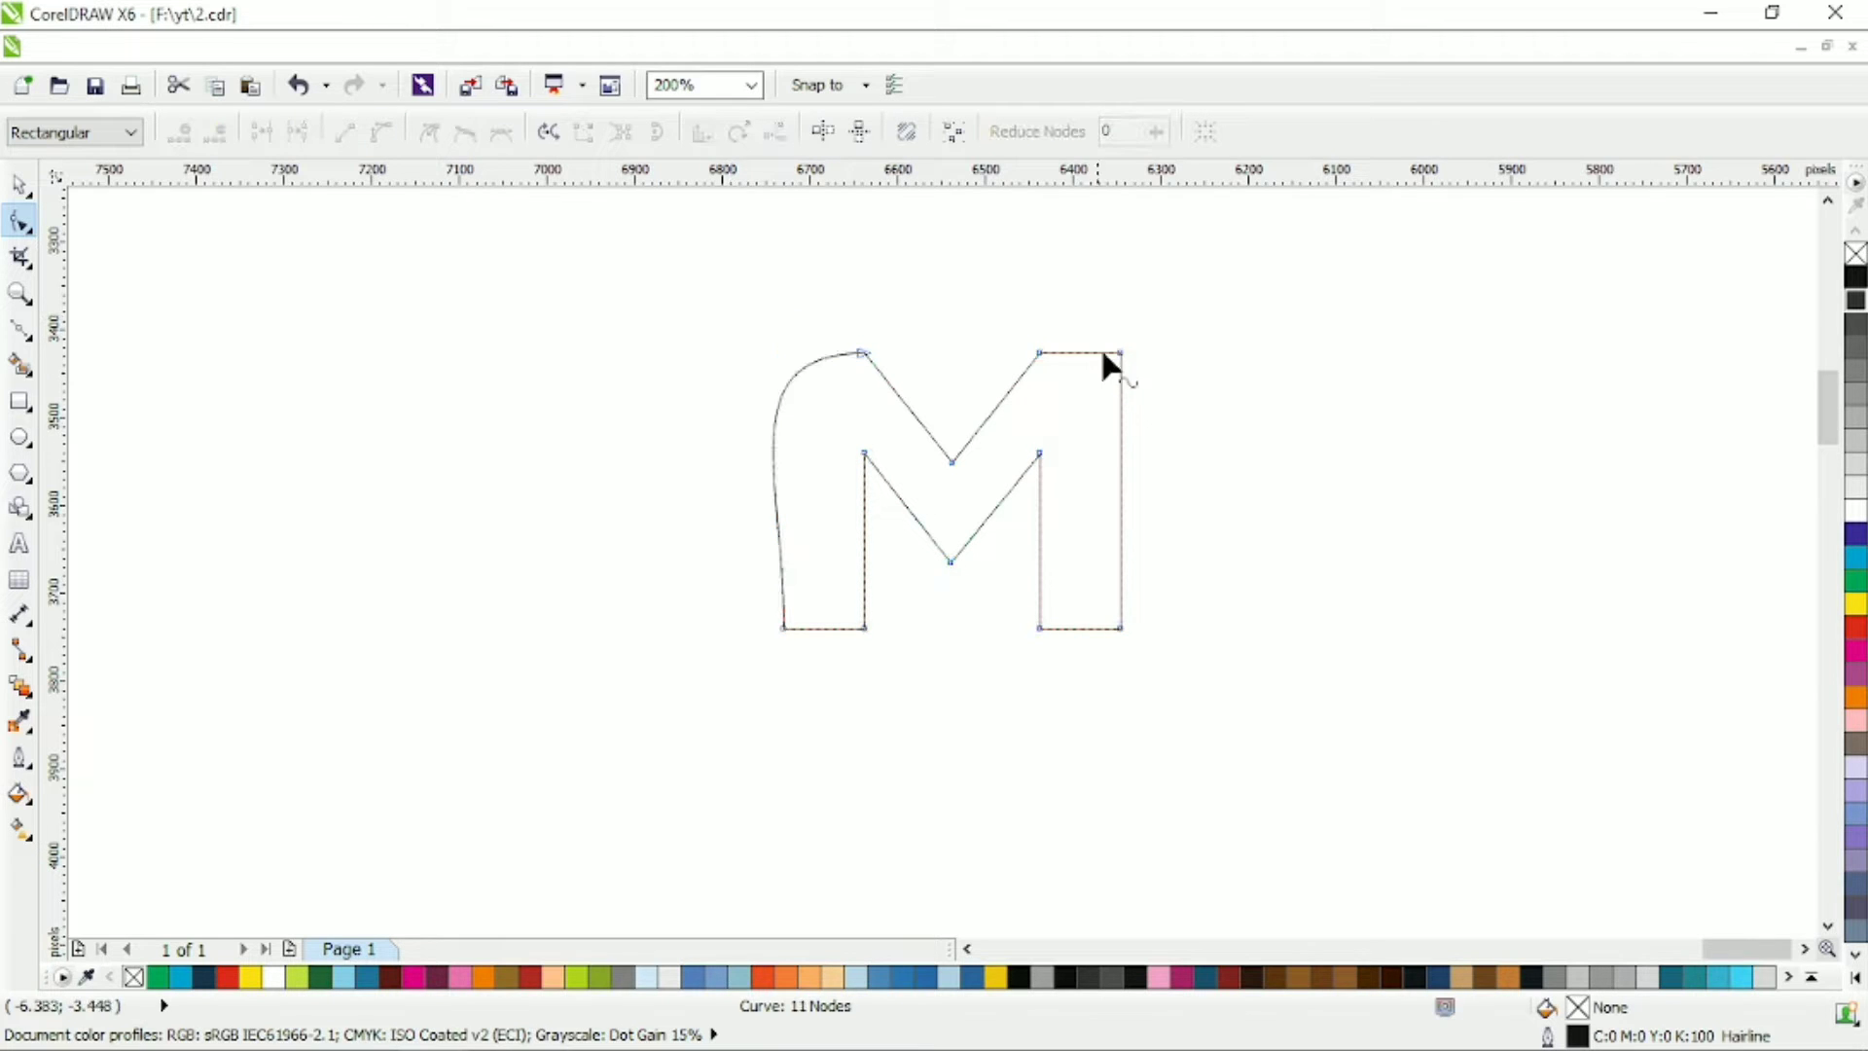
key(ctrl+z)
key(ctrl+z)
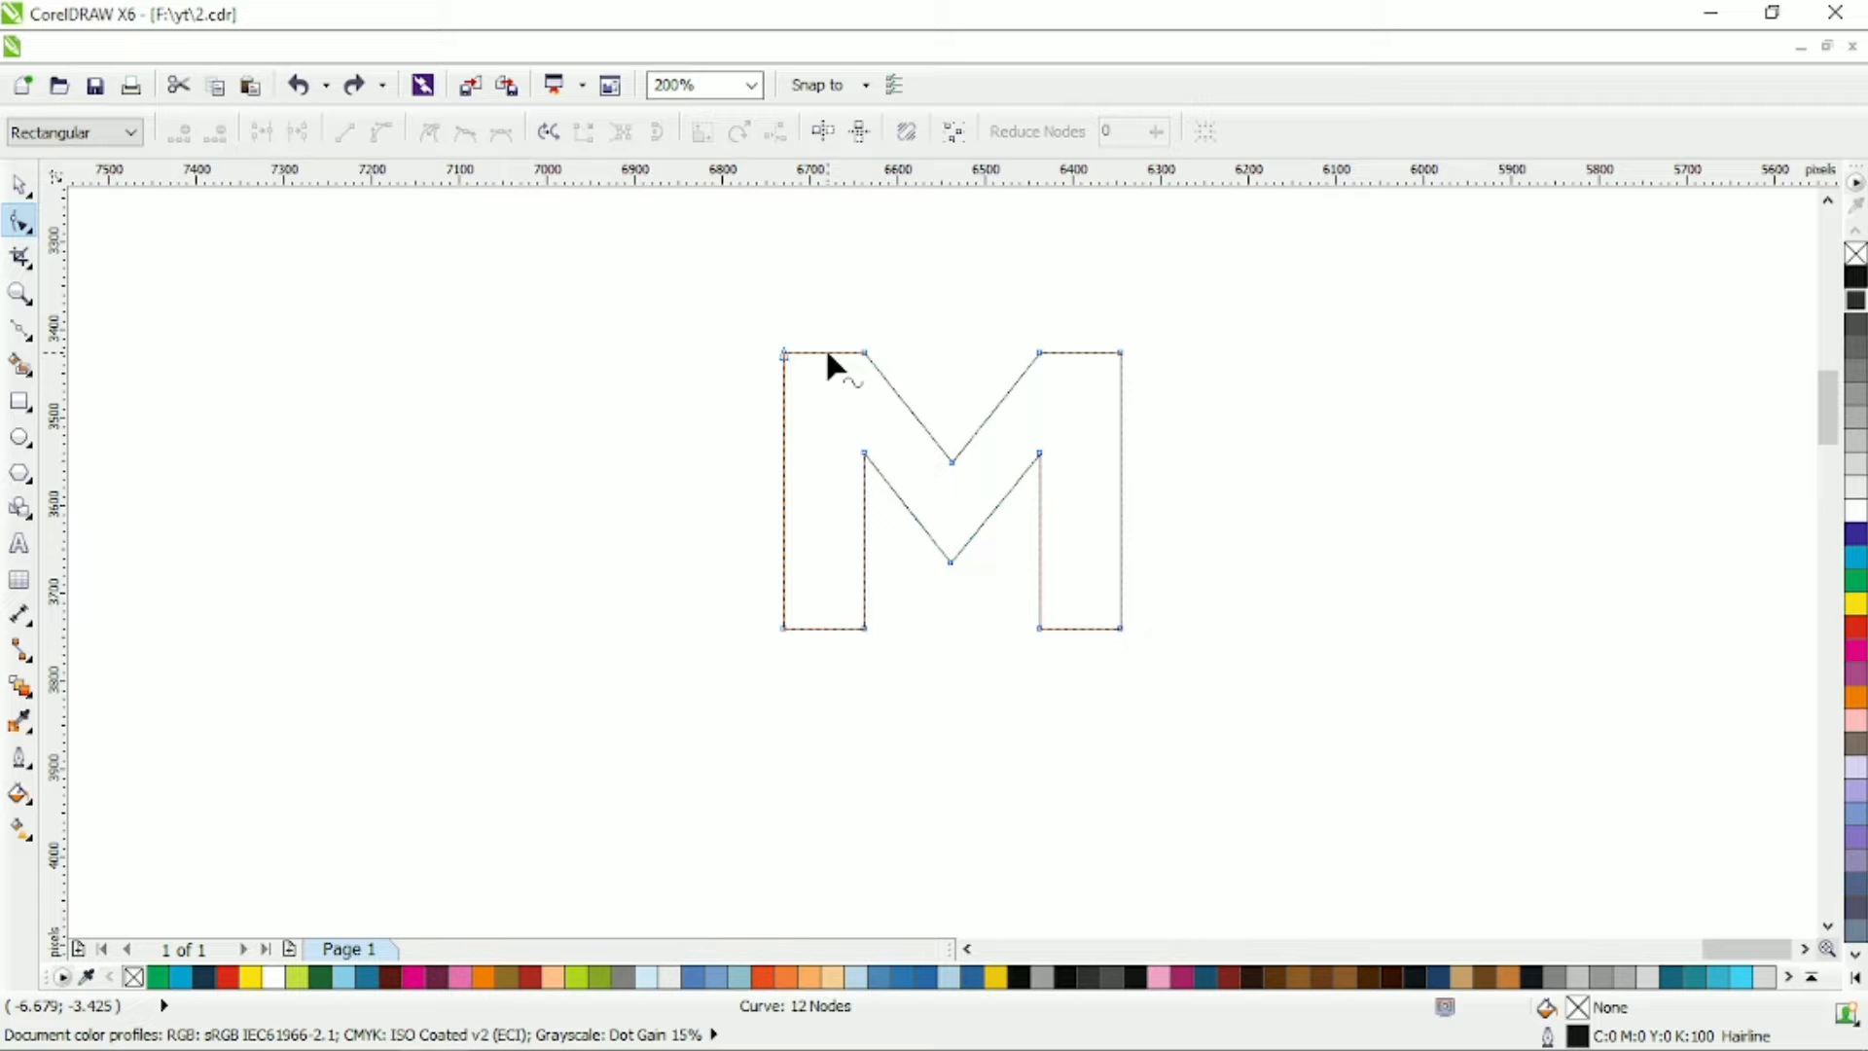
Round the M's two upper outer corners by adding a node on each adjoining edge and deleting the corner nodes.
double_click(827, 352)
double_click(783, 395)
double_click(1073, 353)
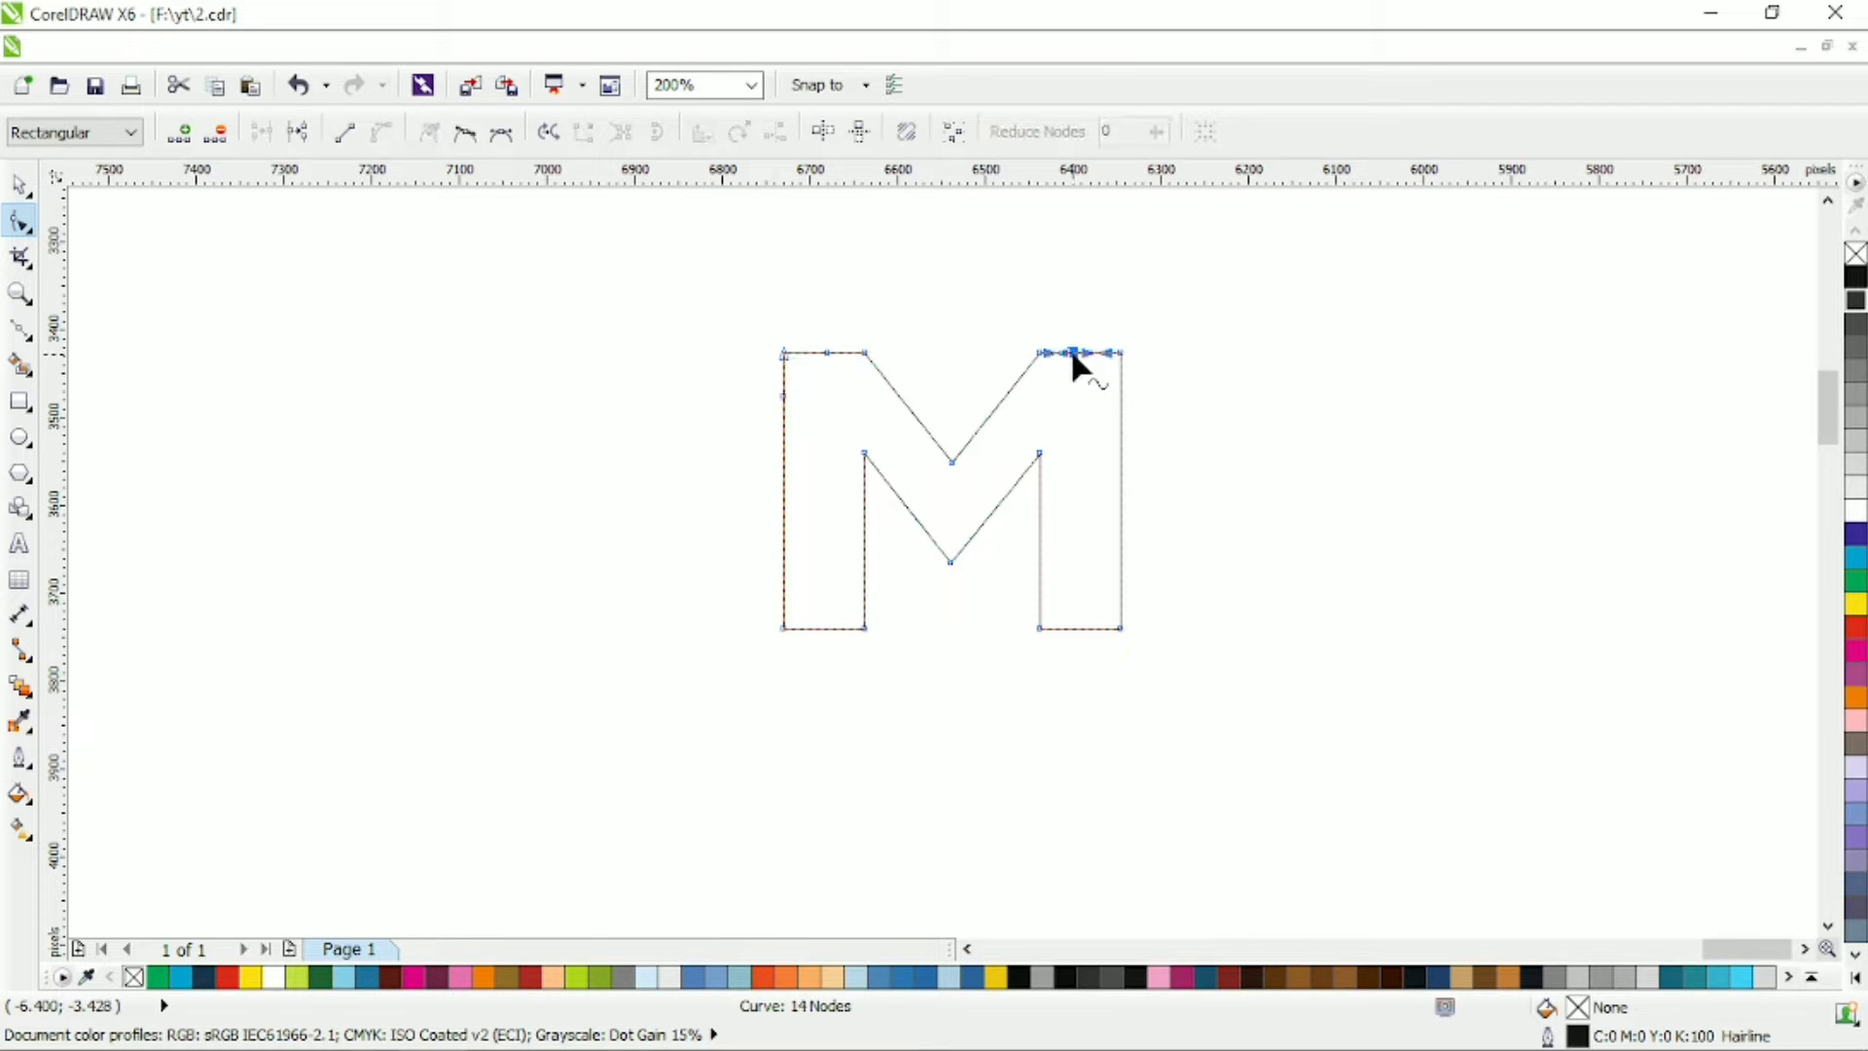
double_click(1120, 413)
drag(1158, 325, 1100, 374)
key(Delete)
drag(759, 322, 807, 367)
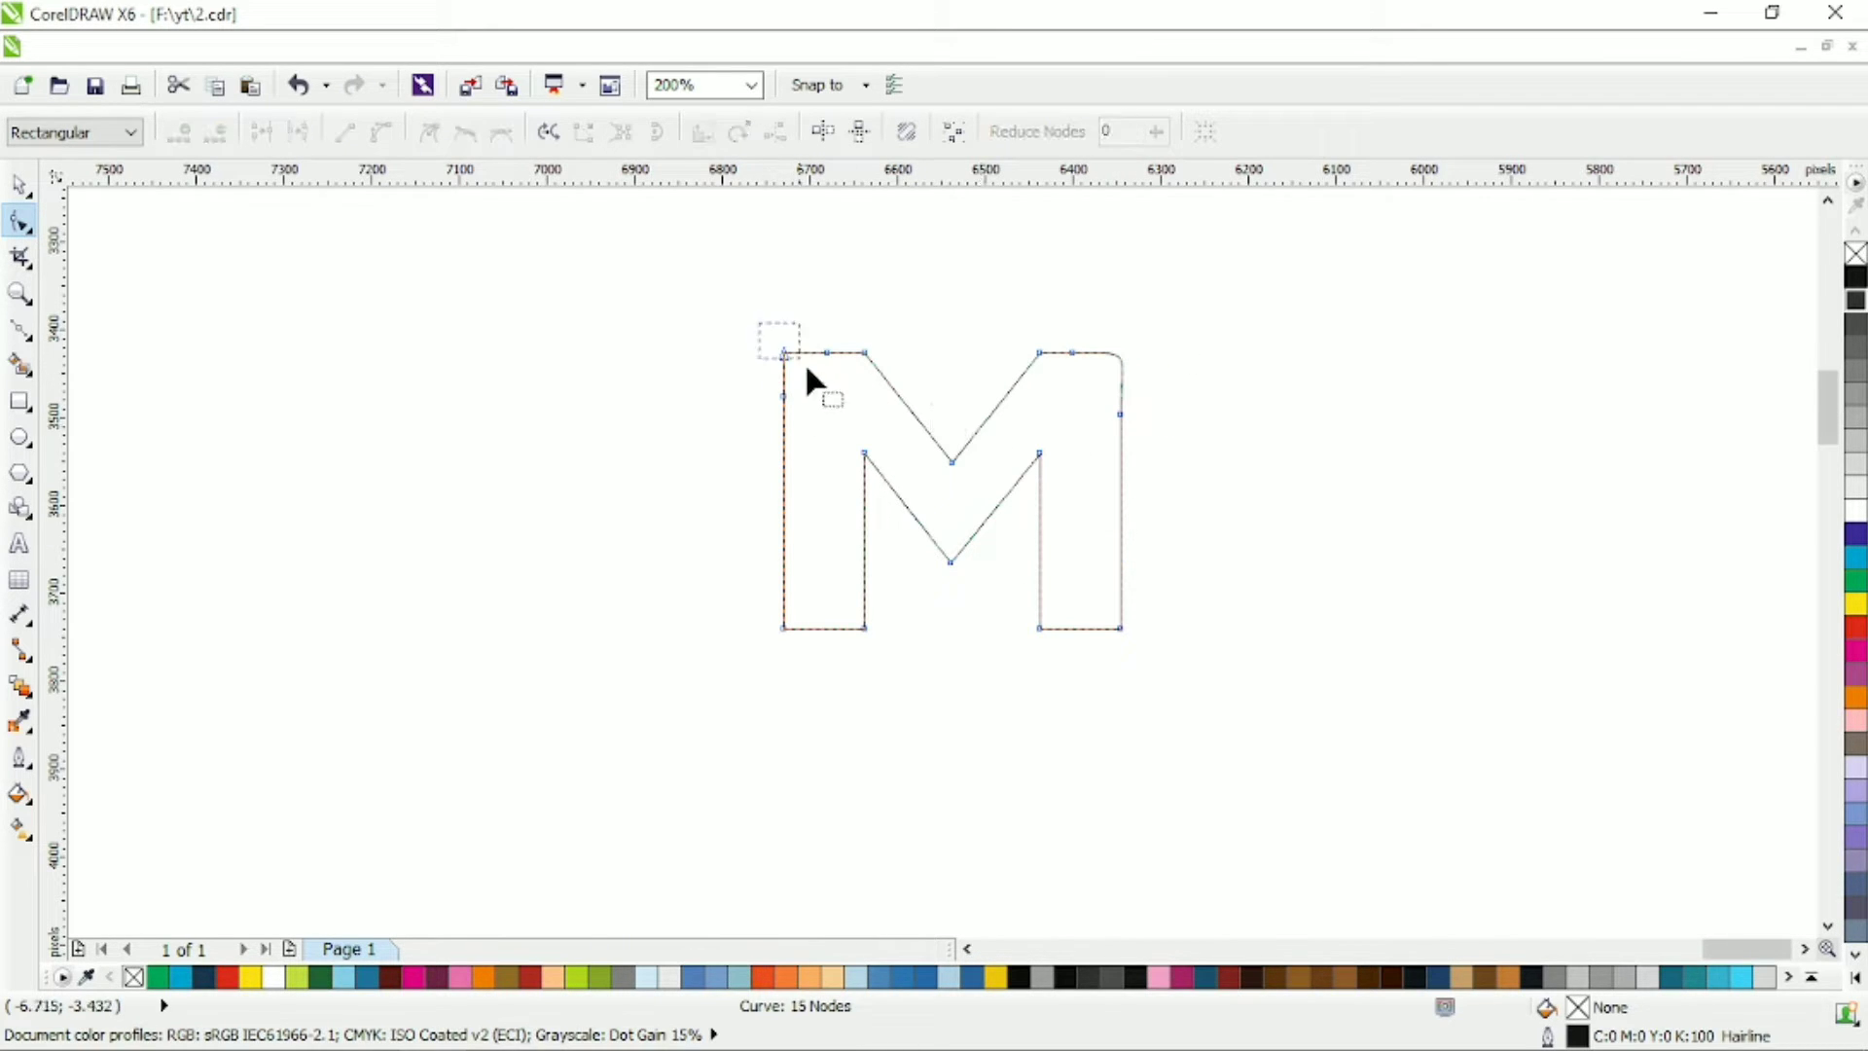
Round the M's two lower outer corners by adding a node on each outer edge and deleting the corner nodes.
double_click(783, 560)
drag(759, 598, 813, 654)
key(Delete)
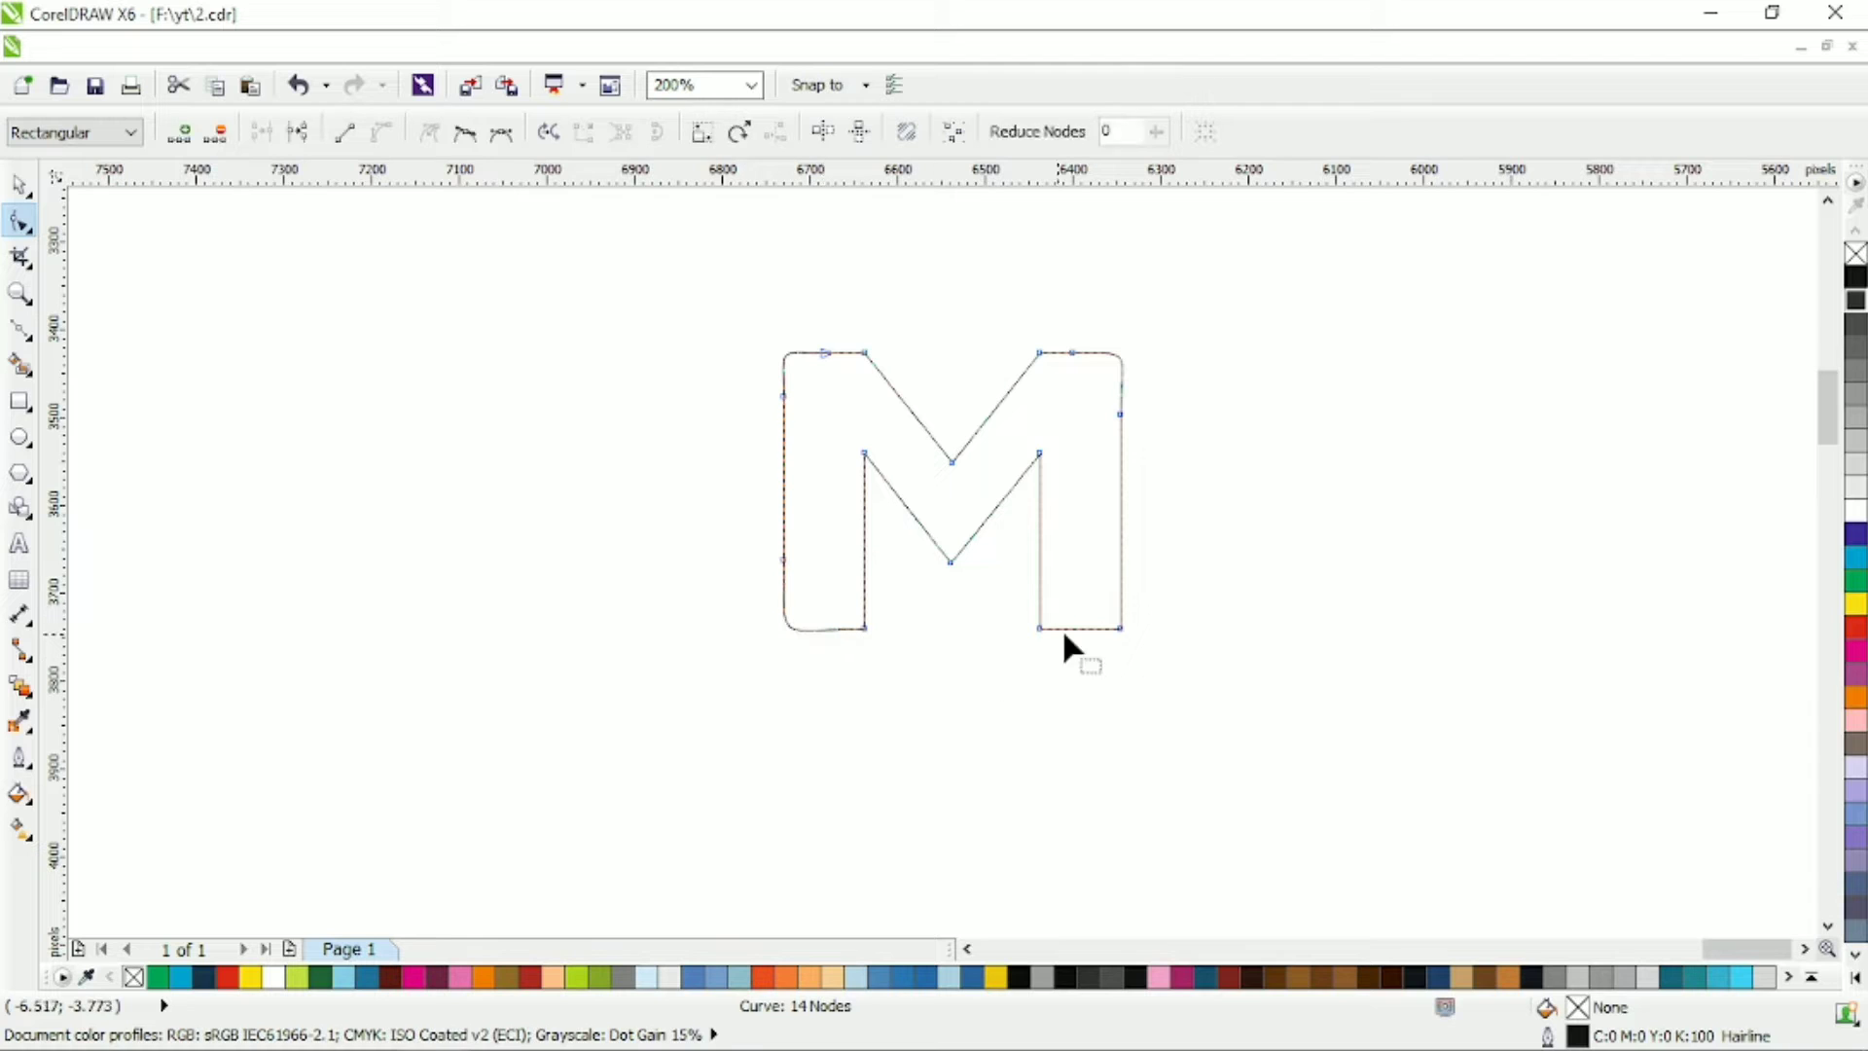
double_click(1120, 565)
drag(1158, 594, 1061, 664)
key(Delete)
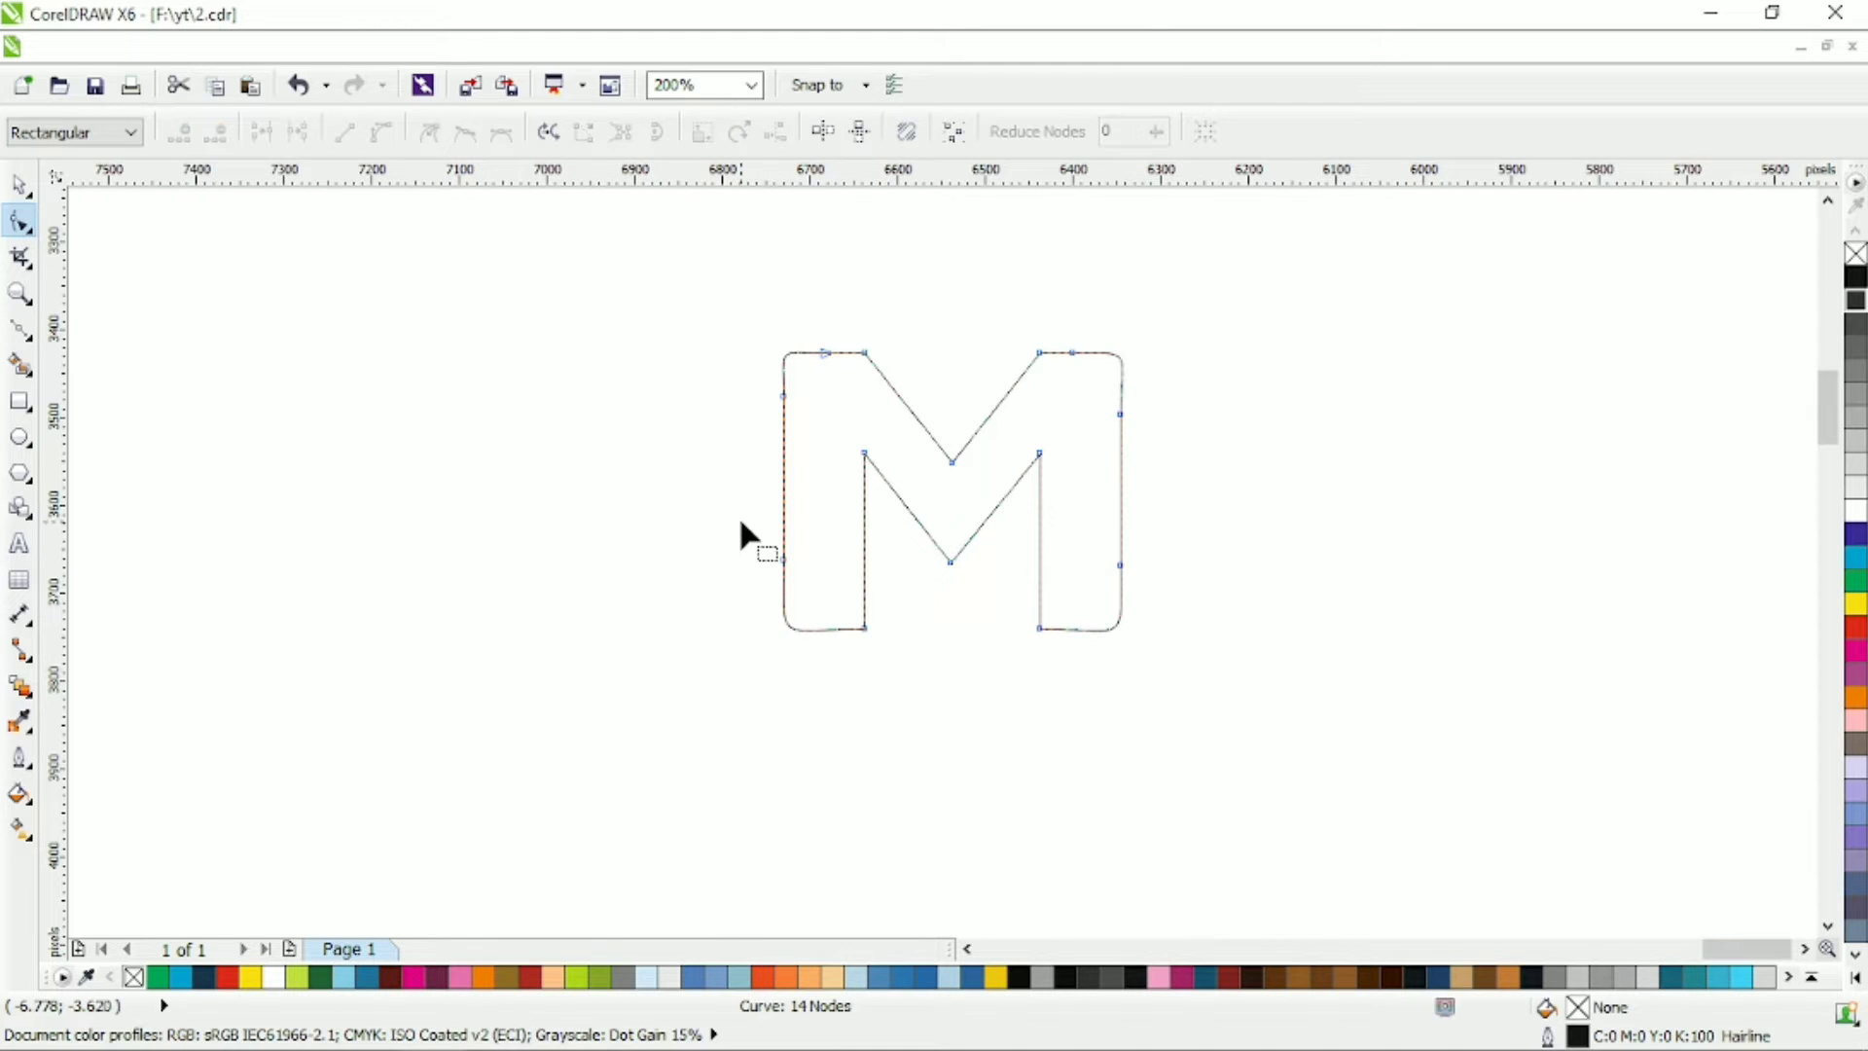
Shorten the curve handles at both lower outer corners of the M to make their rounding softer.
drag(738, 515, 784, 605)
click(1120, 566)
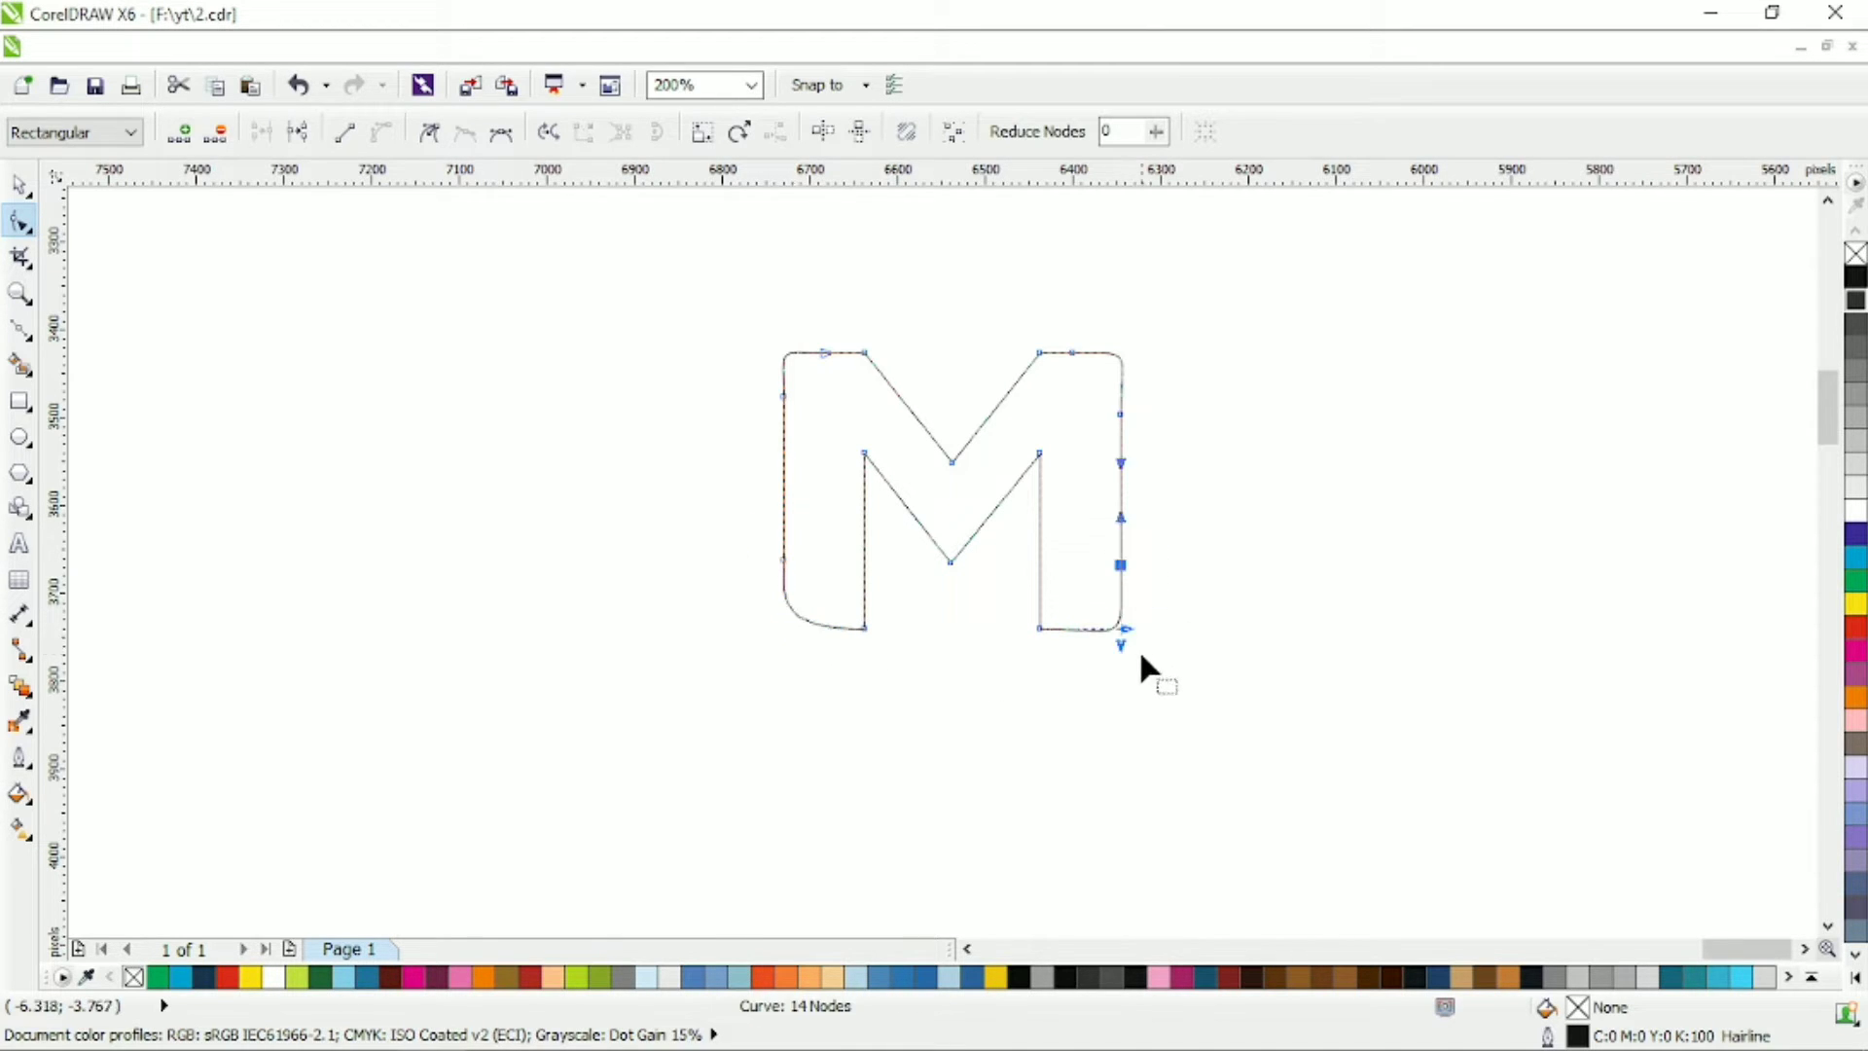
drag(1121, 644, 1121, 603)
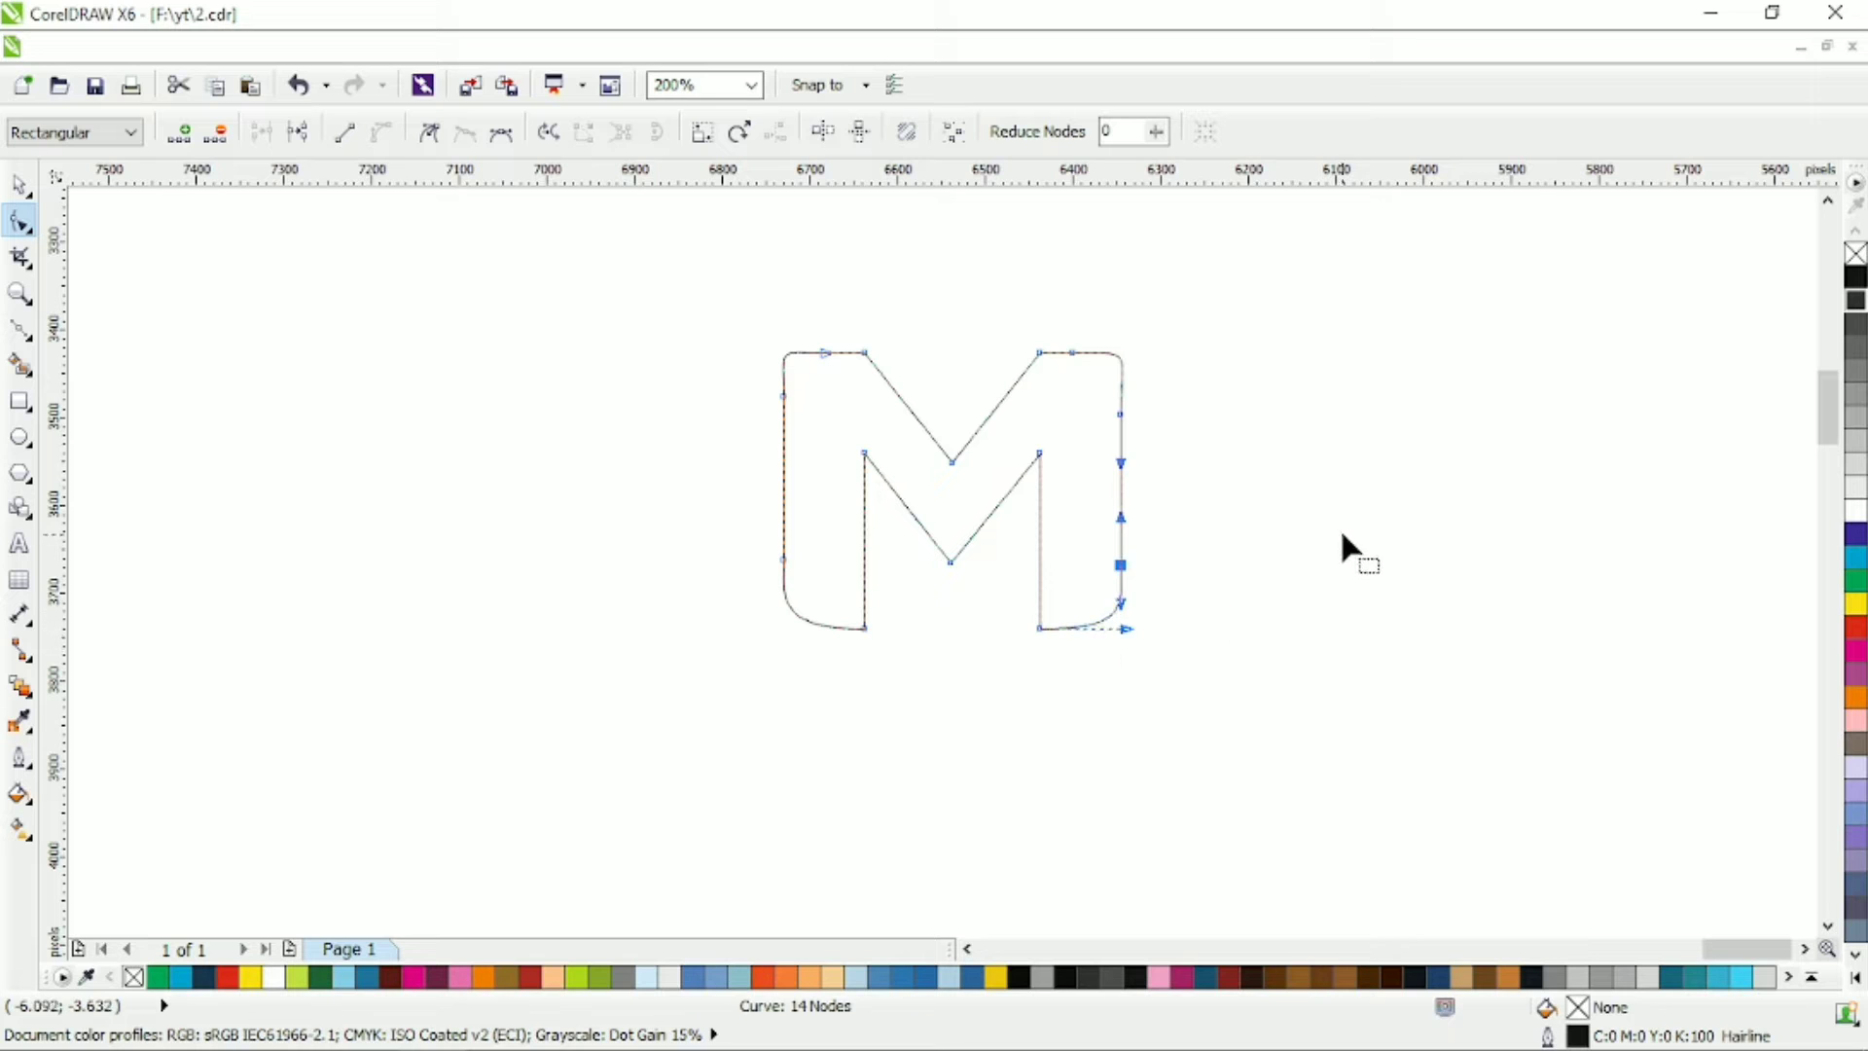
Add a node slightly lower on each outer edge of the M and delete the original nodes below the upper corners.
double_click(784, 431)
double_click(1120, 439)
drag(1171, 405, 762, 416)
key(Delete)
drag(813, 383, 754, 426)
key(Delete)
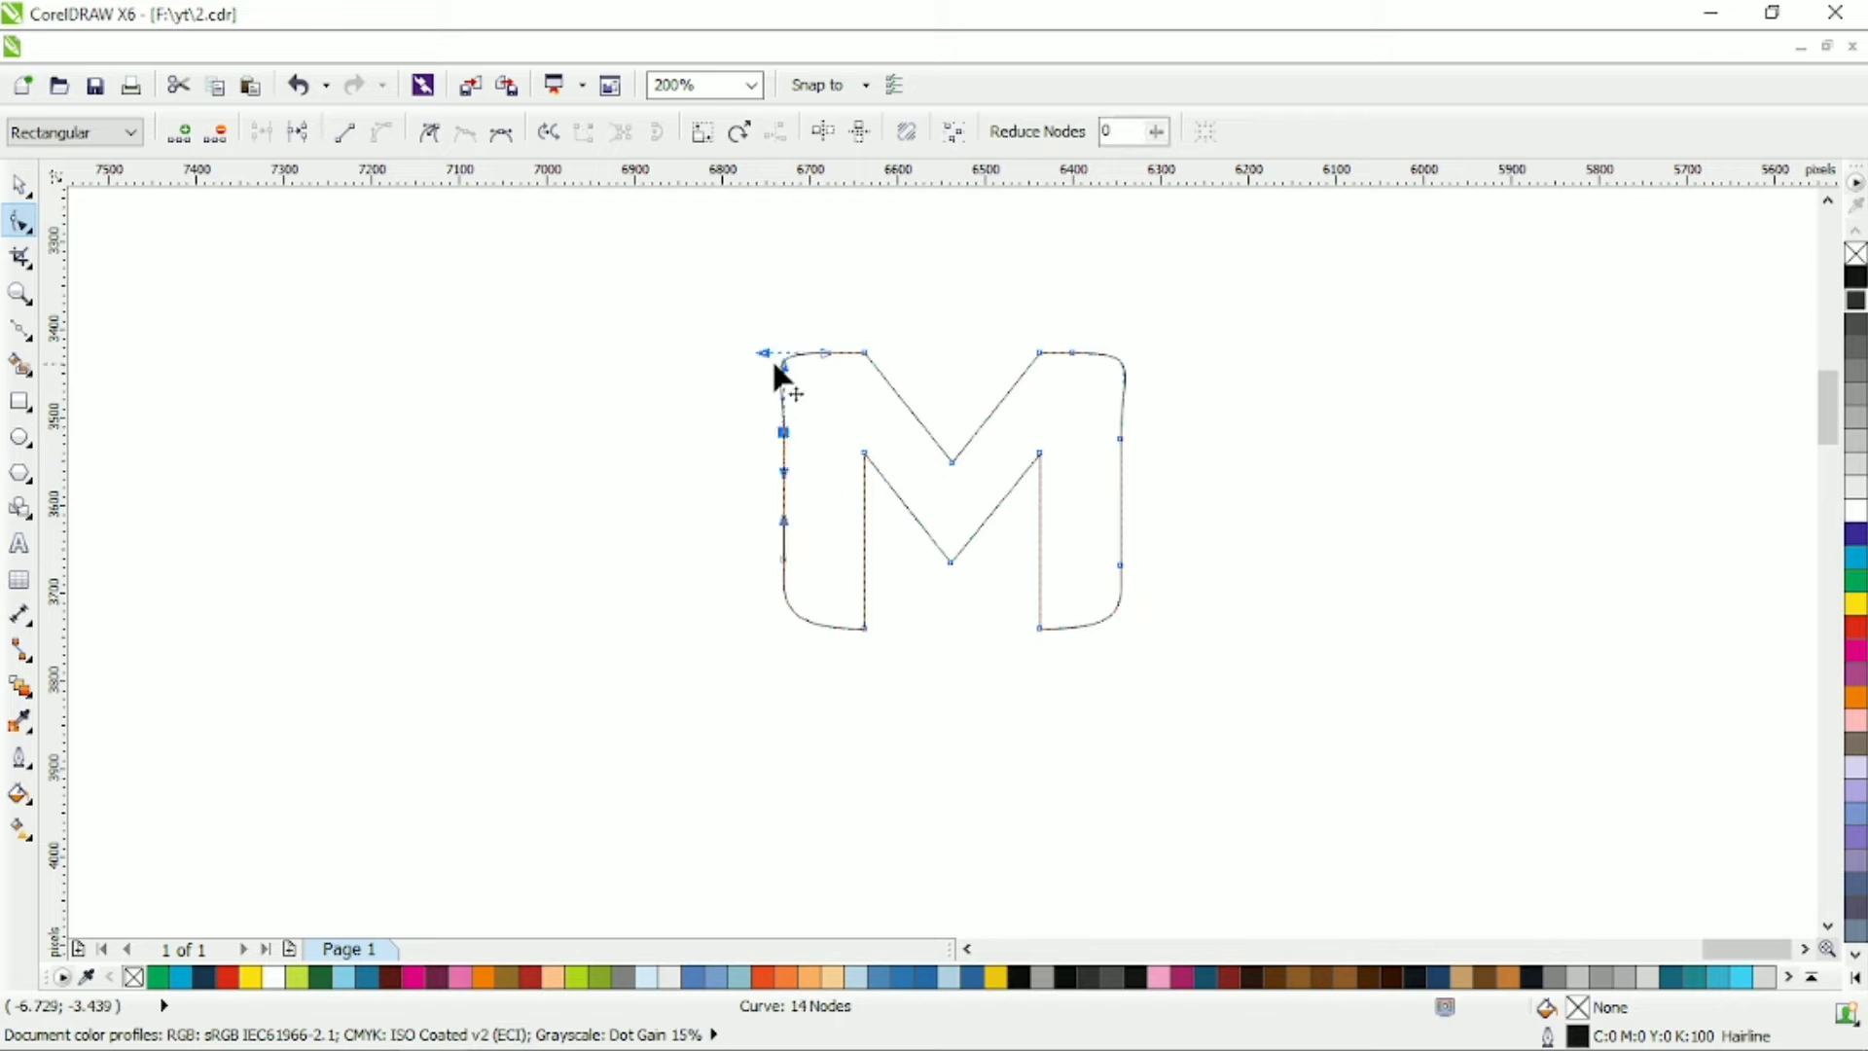
Adjust the curve handles of both upper outer corners into smooth, wider, matching curves.
mouse_move(796, 325)
mouse_down()
mouse_move(834, 360)
mouse_move(801, 352)
mouse_up()
drag(1063, 331, 1117, 376)
drag(1146, 353, 1109, 352)
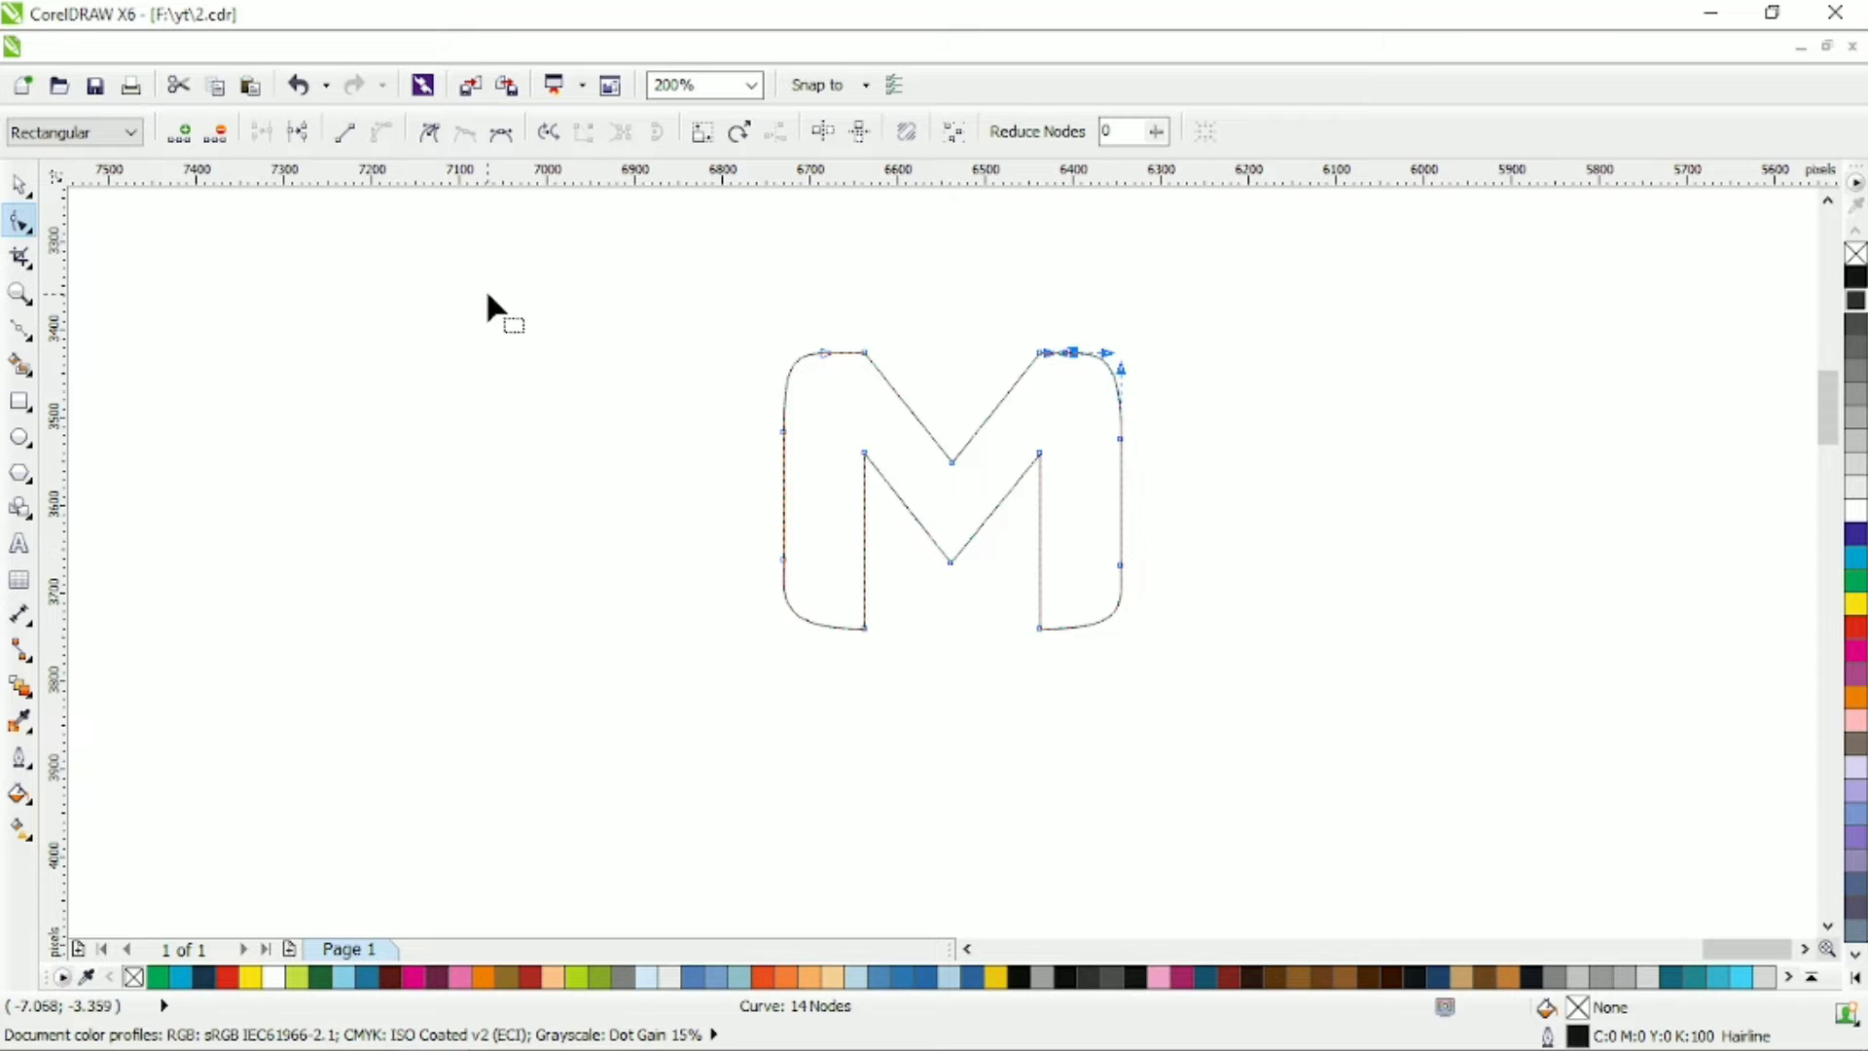
Round the M's two upper inner corners by adding nodes on the diagonals and deleting the corner nodes.
double_click(894, 389)
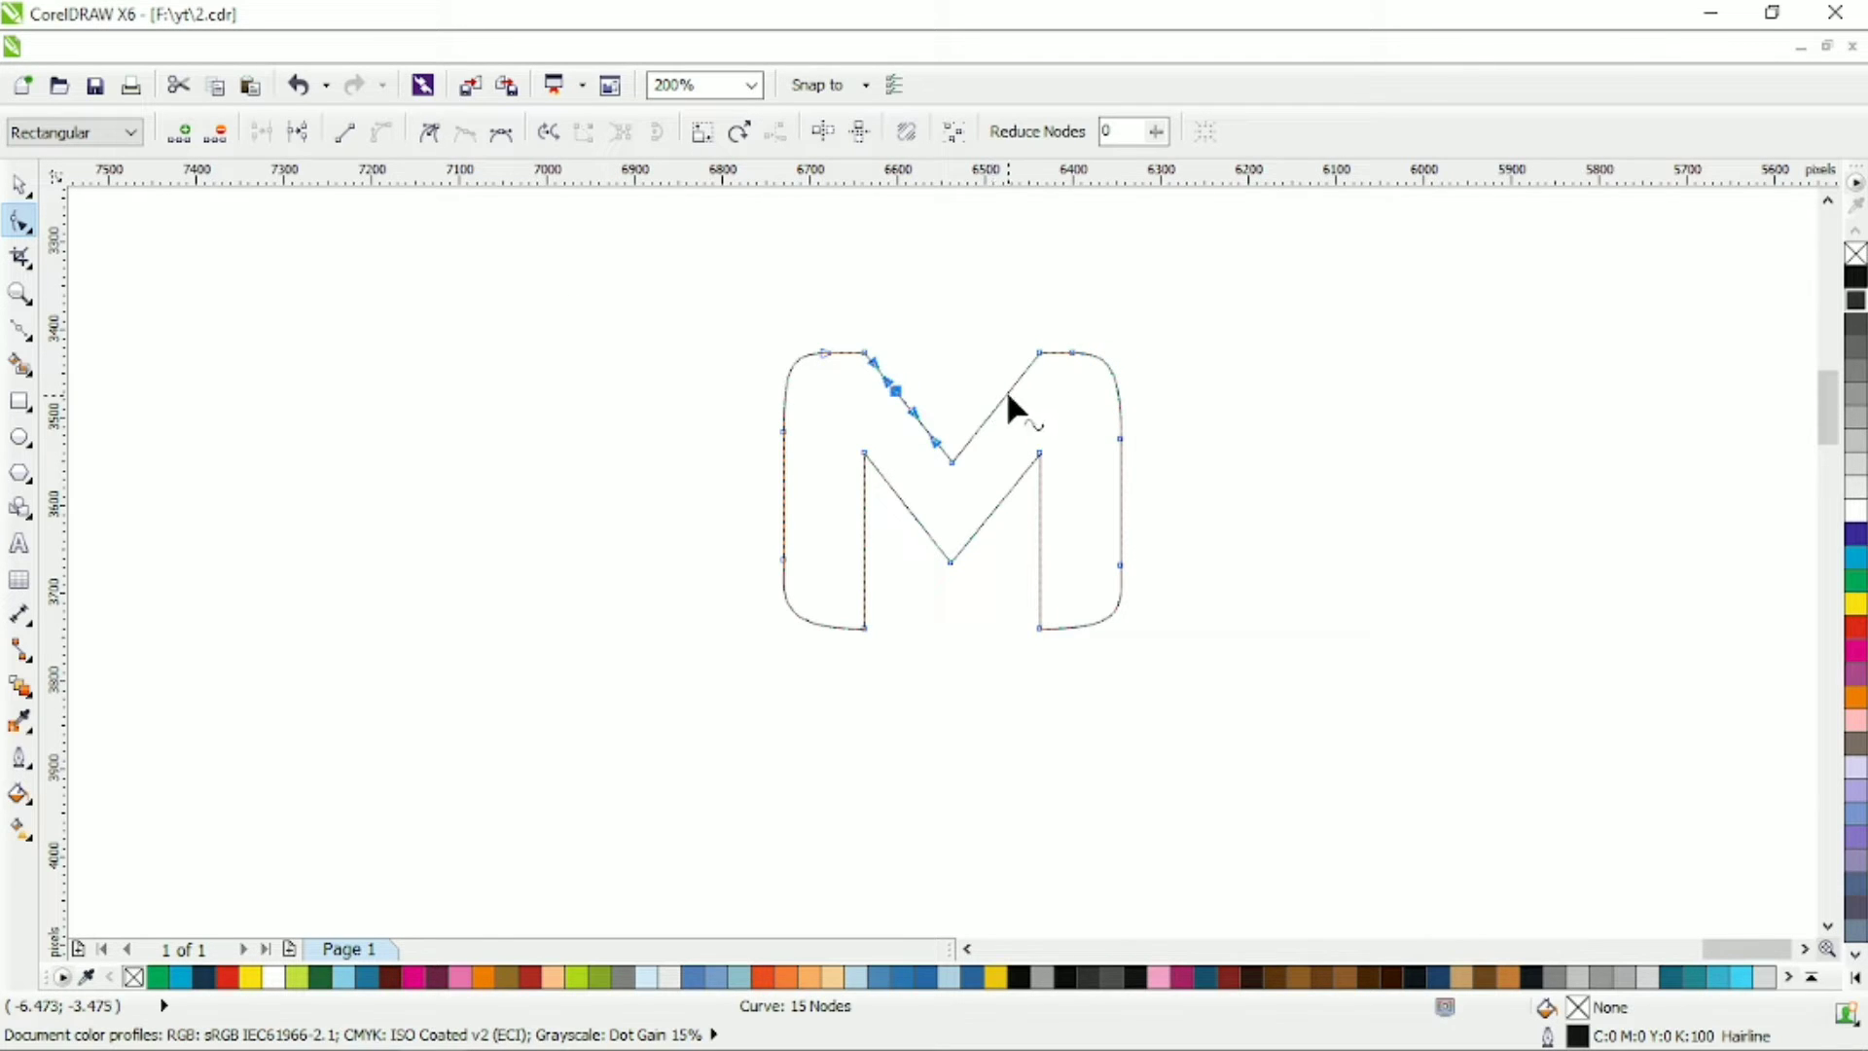
double_click(1007, 392)
drag(874, 333, 1046, 377)
key(Delete)
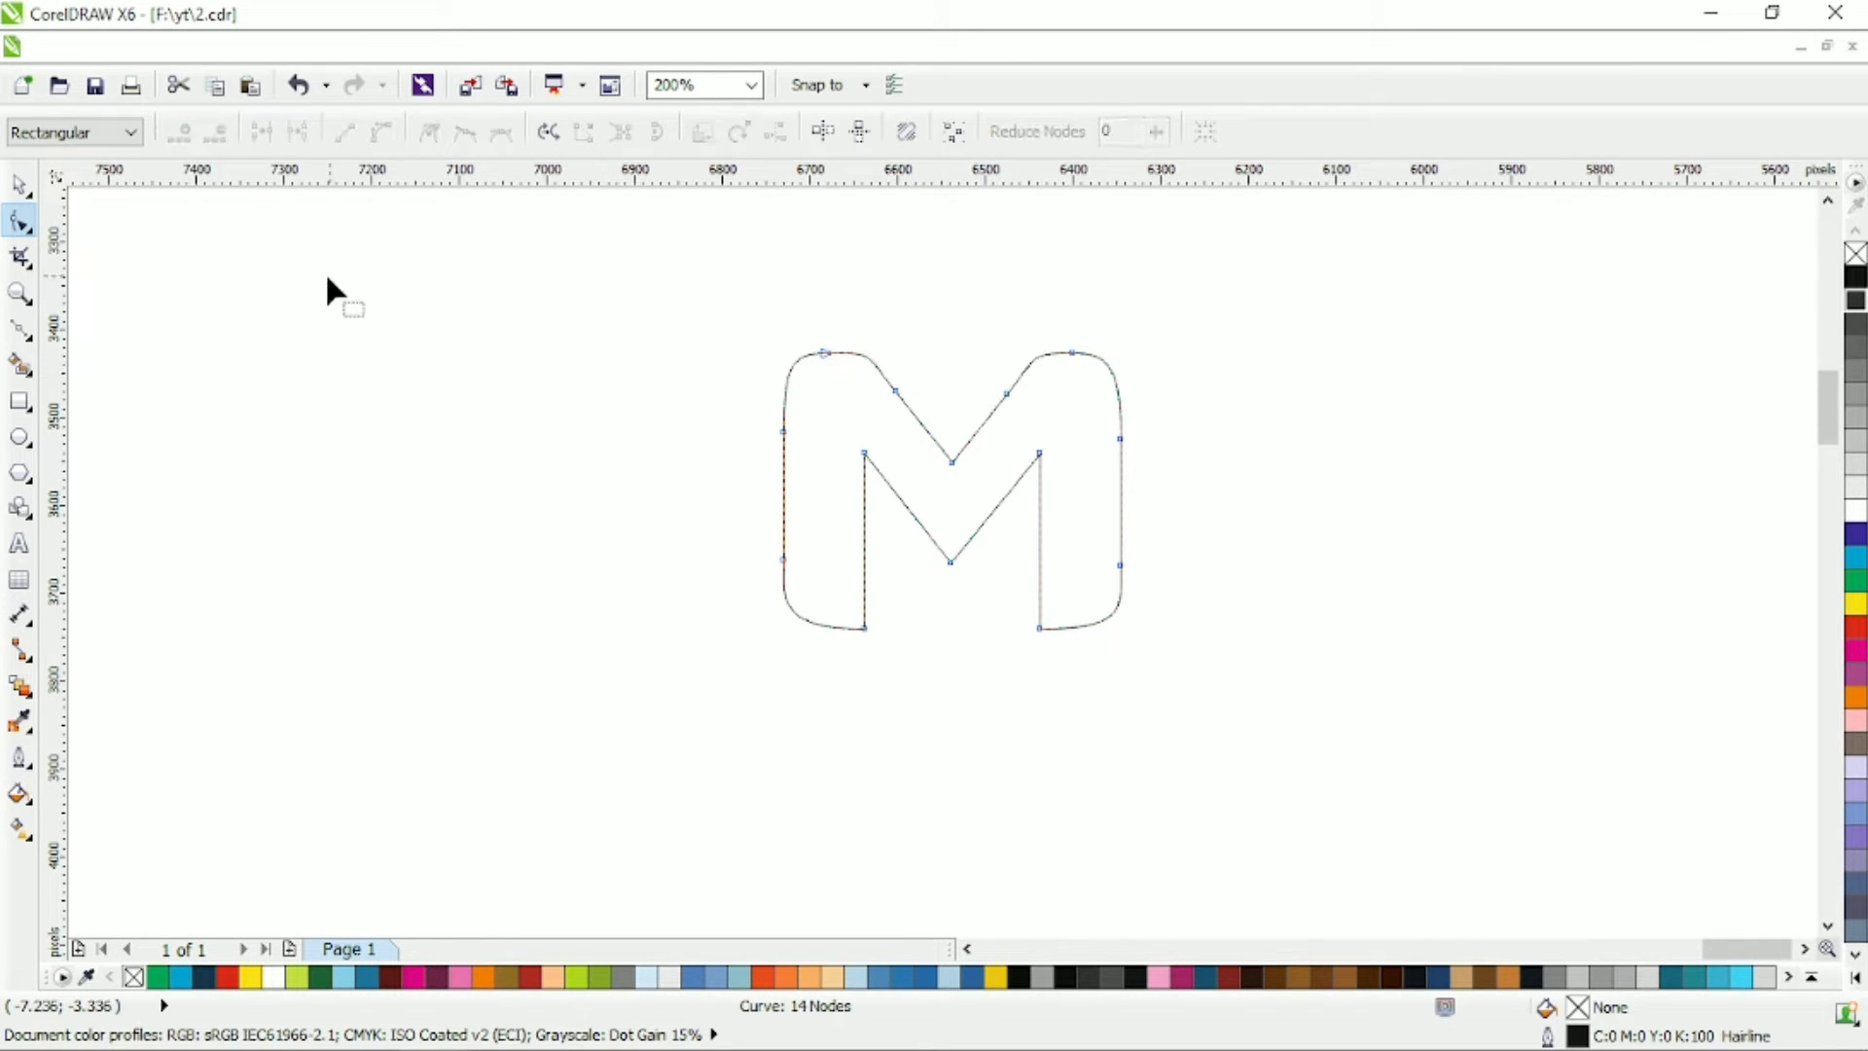
Round the lower tip and the upper notch of the M's central V with added nodes, deleting both point nodes.
double_click(922, 529)
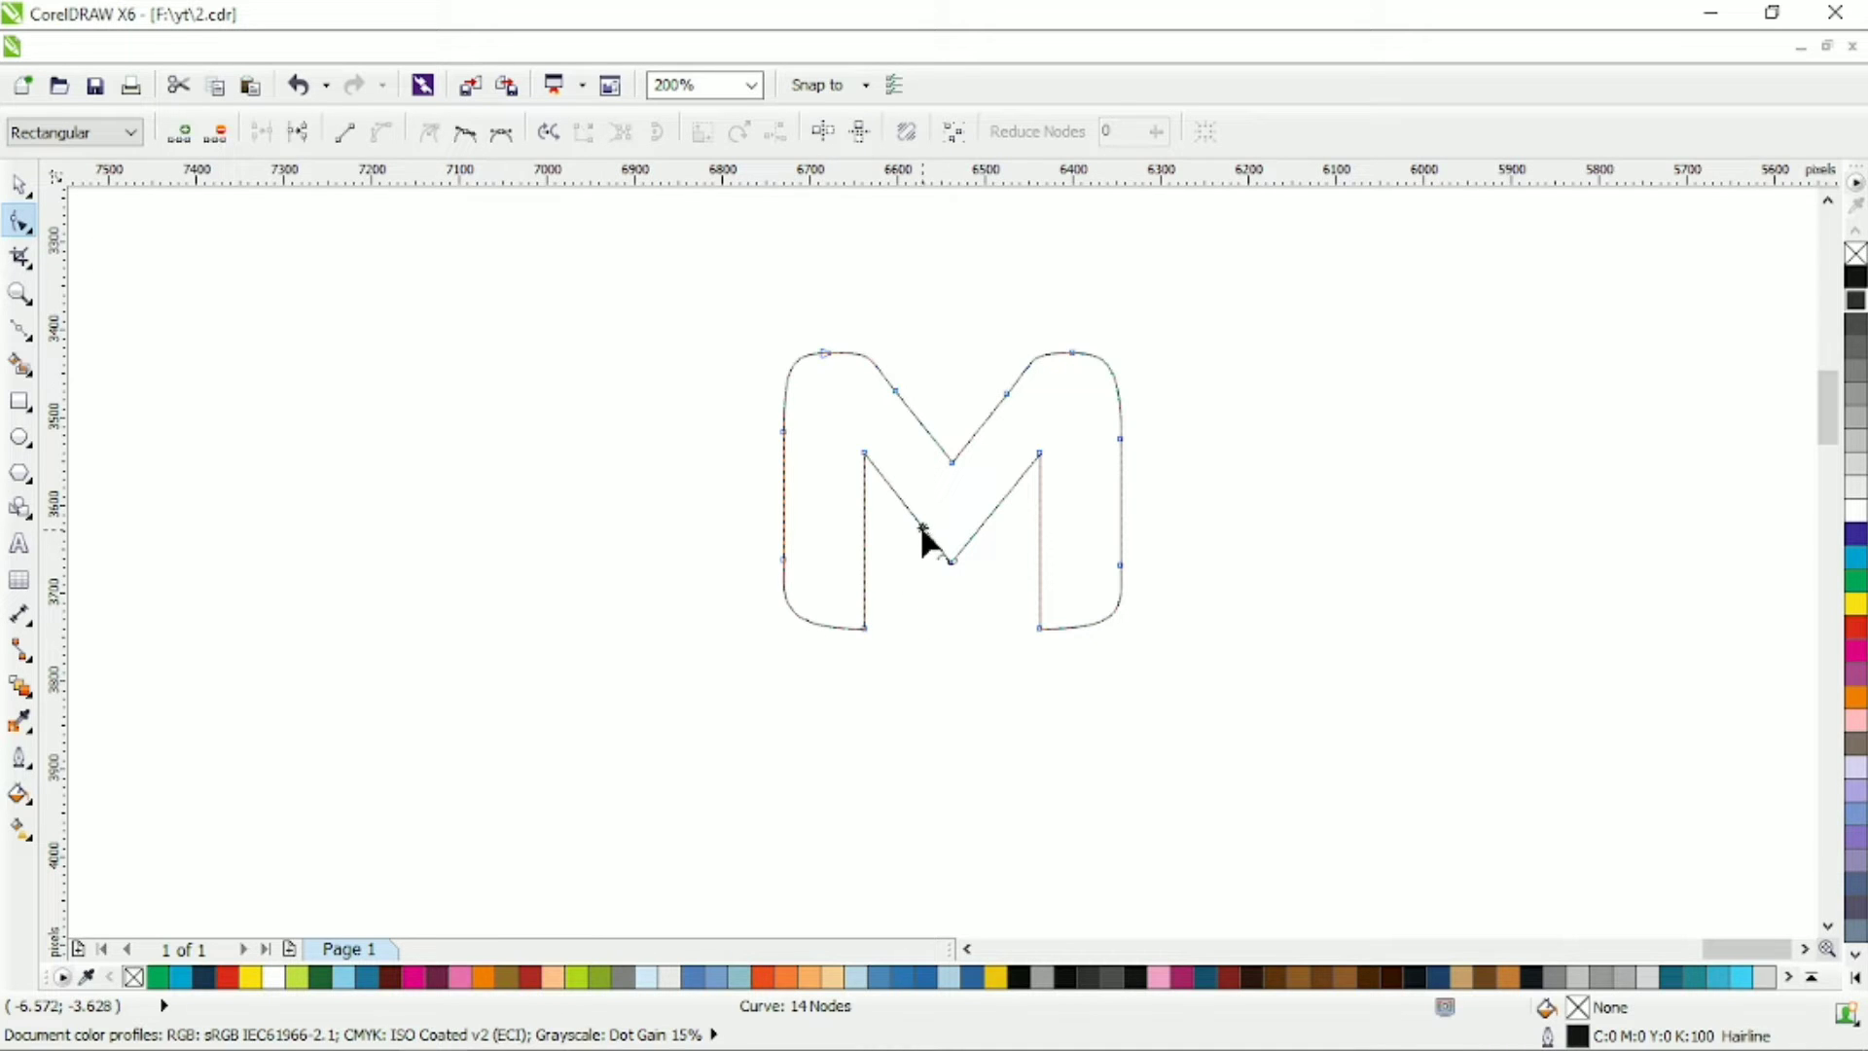
double_click(987, 516)
drag(918, 586, 965, 563)
key(Delete)
double_click(927, 429)
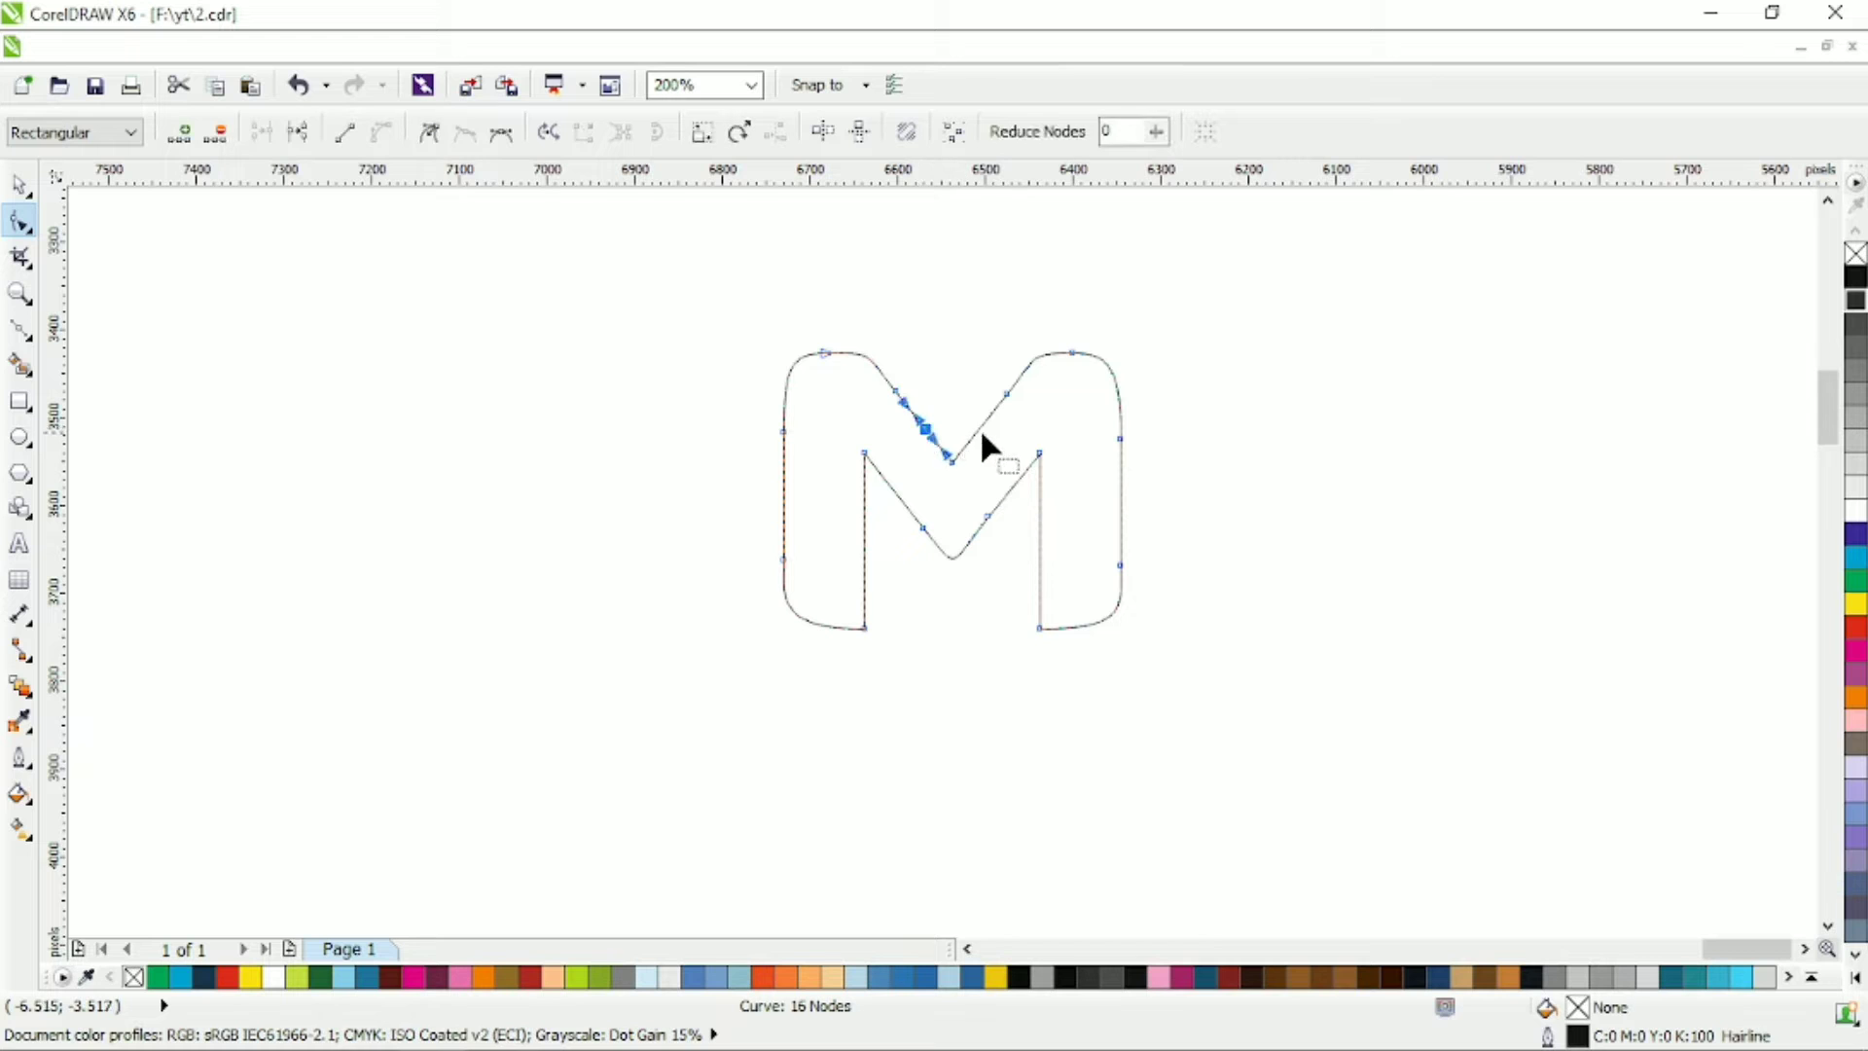
double_click(977, 429)
click(953, 460)
key(Delete)
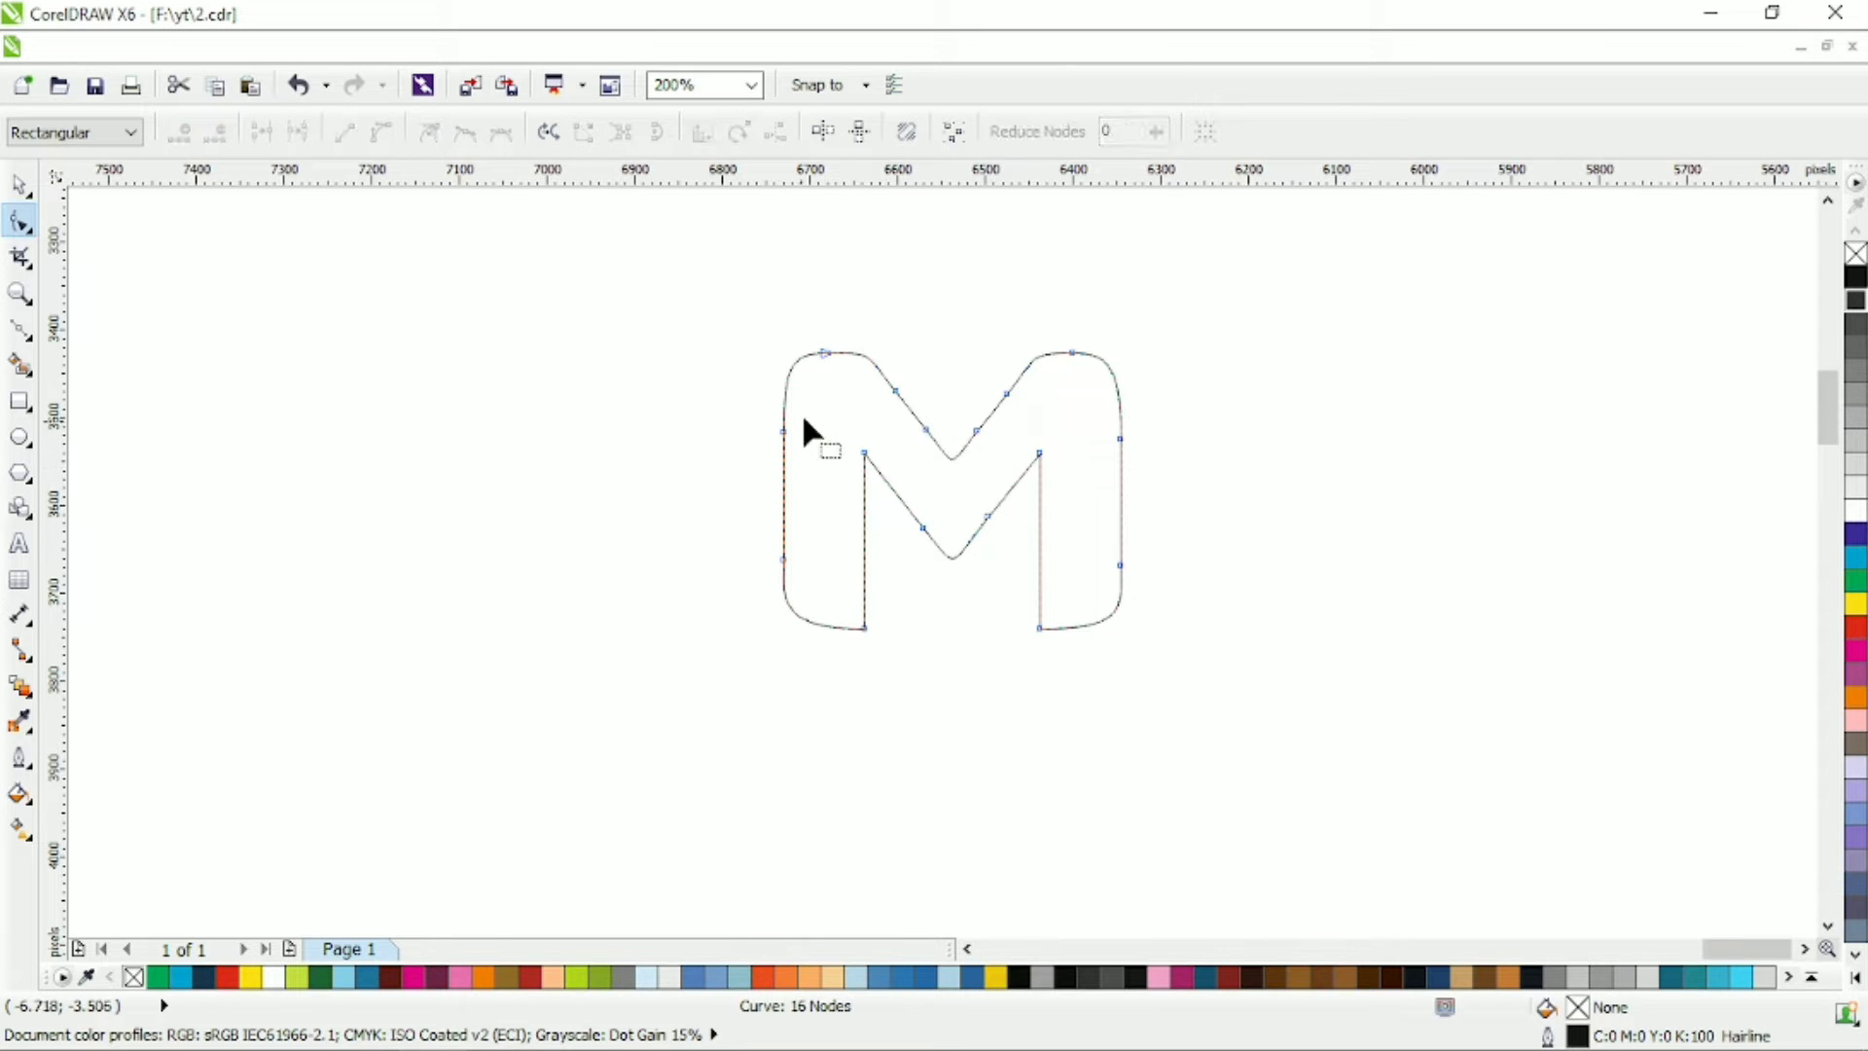
Fine-tune the curve handle at the M's upper-left outer corner.
click(825, 352)
drag(793, 354, 784, 359)
key(space)
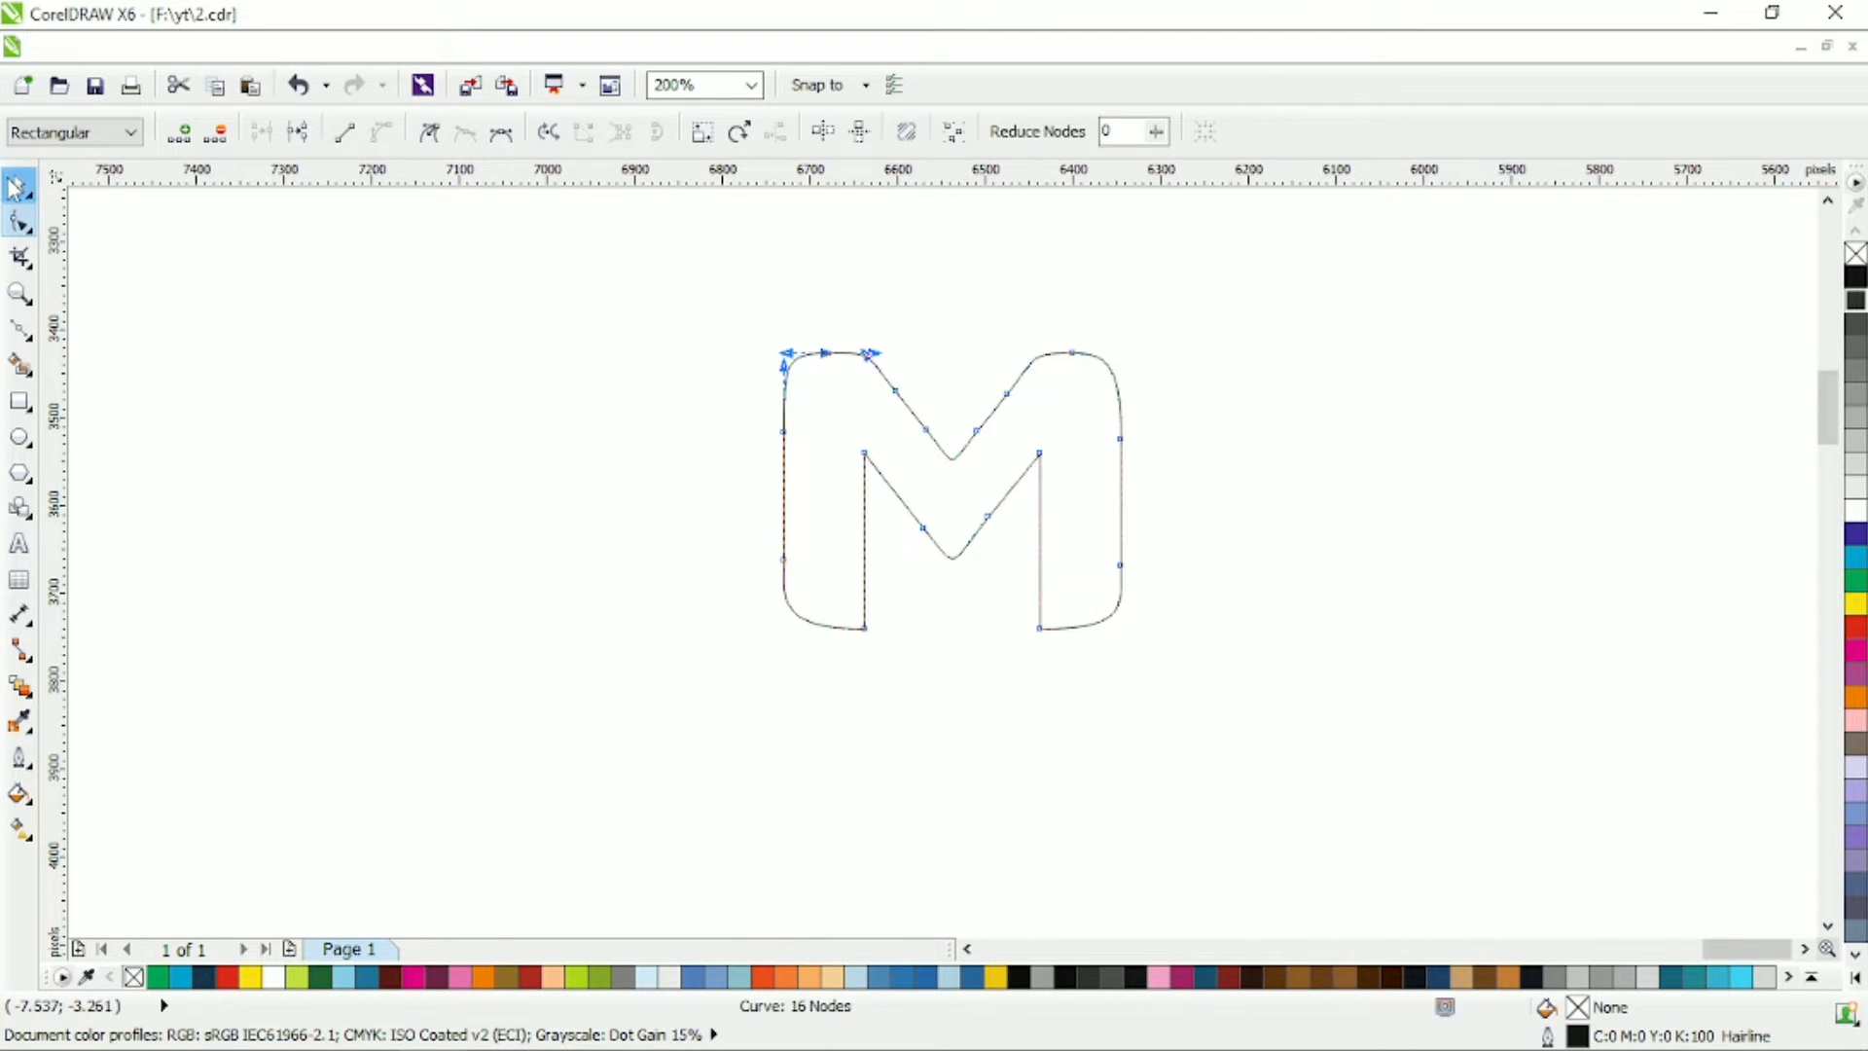
key(F6)
drag(1174, 287, 949, 695)
key(ctrl+z)
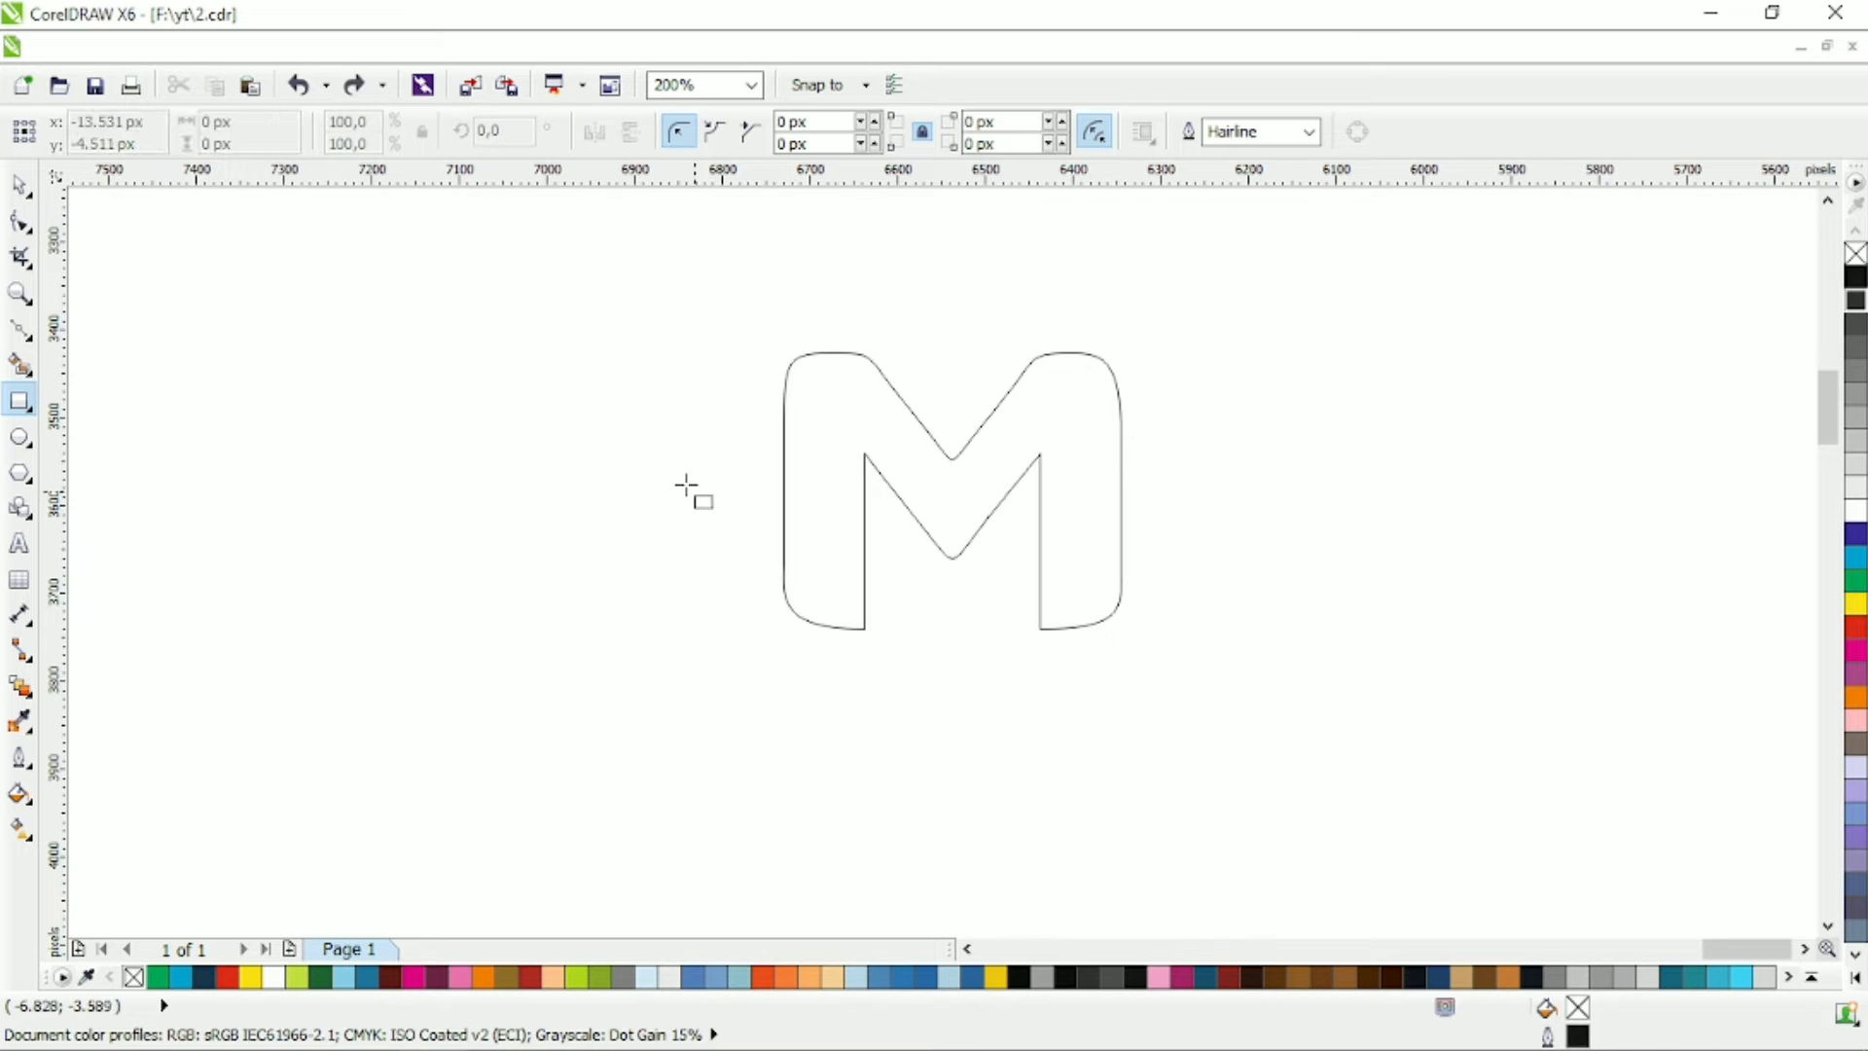
key(space)
key(F10)
click(1119, 387)
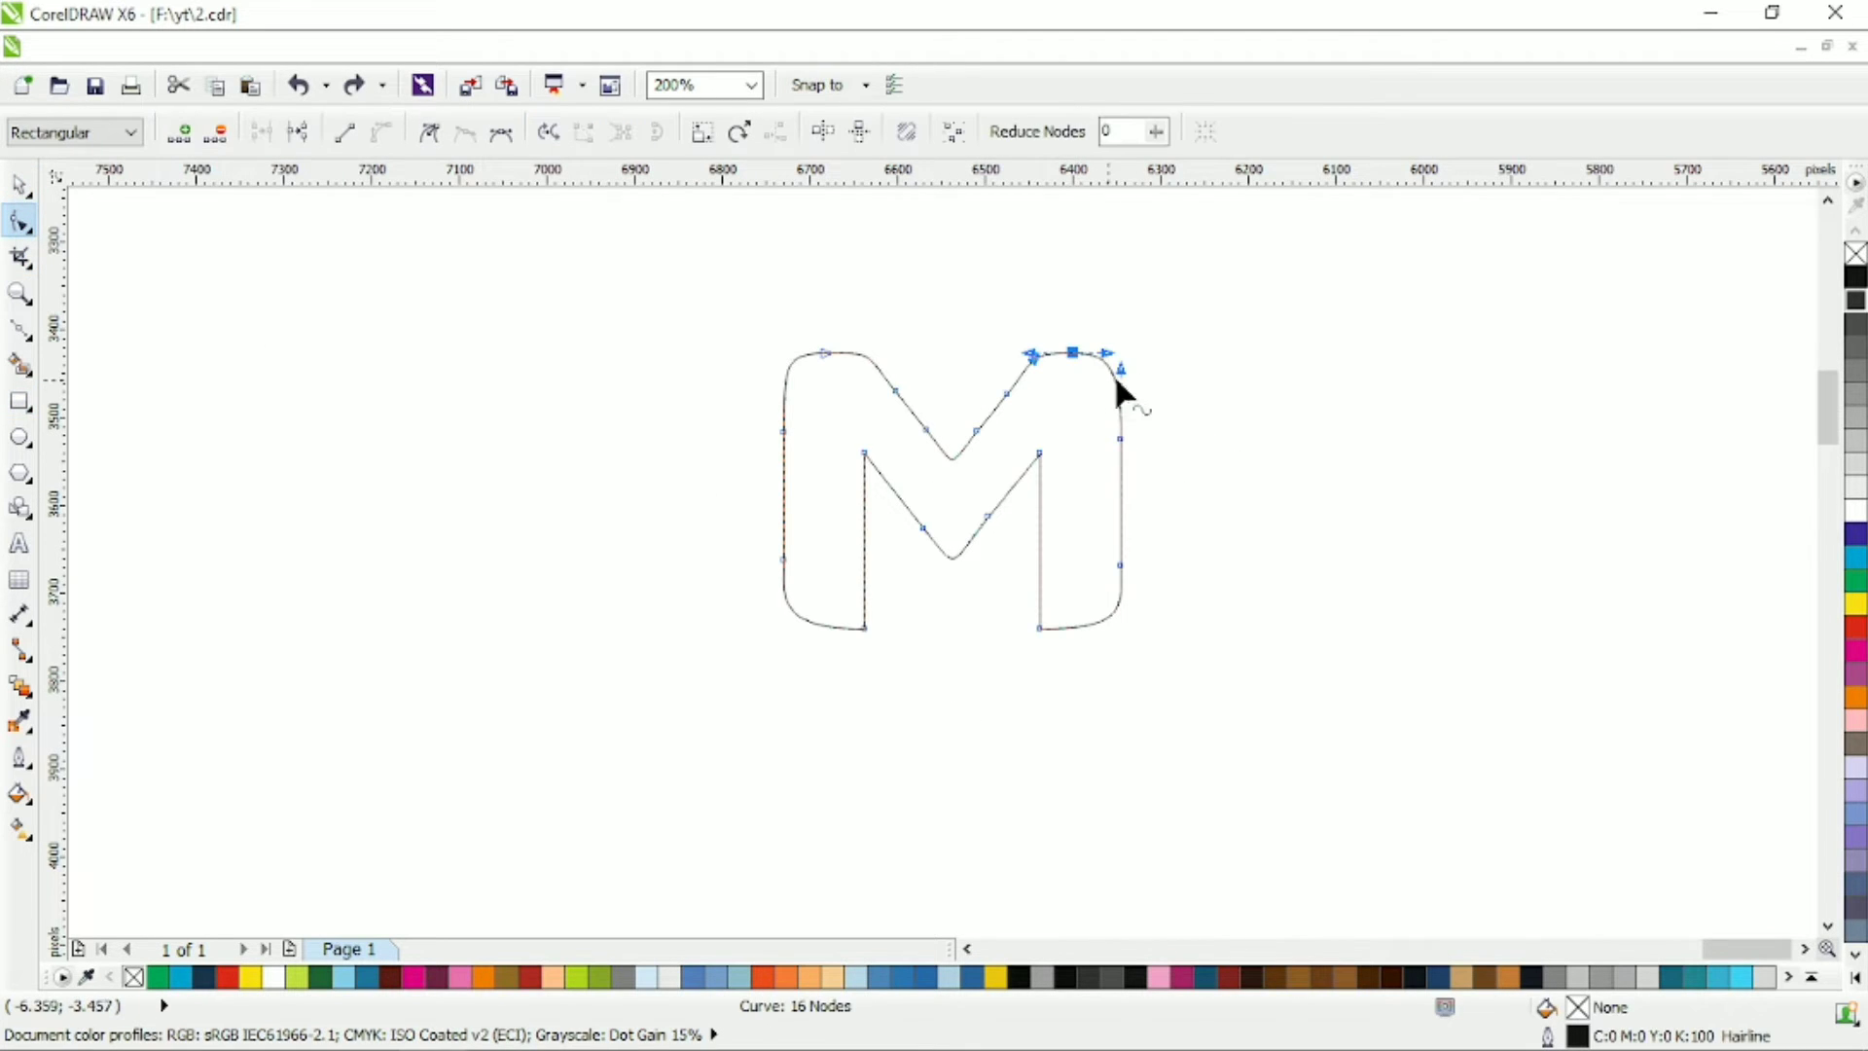
Scale down the M outline and draw a circle about 475 px across around it.
click(17, 186)
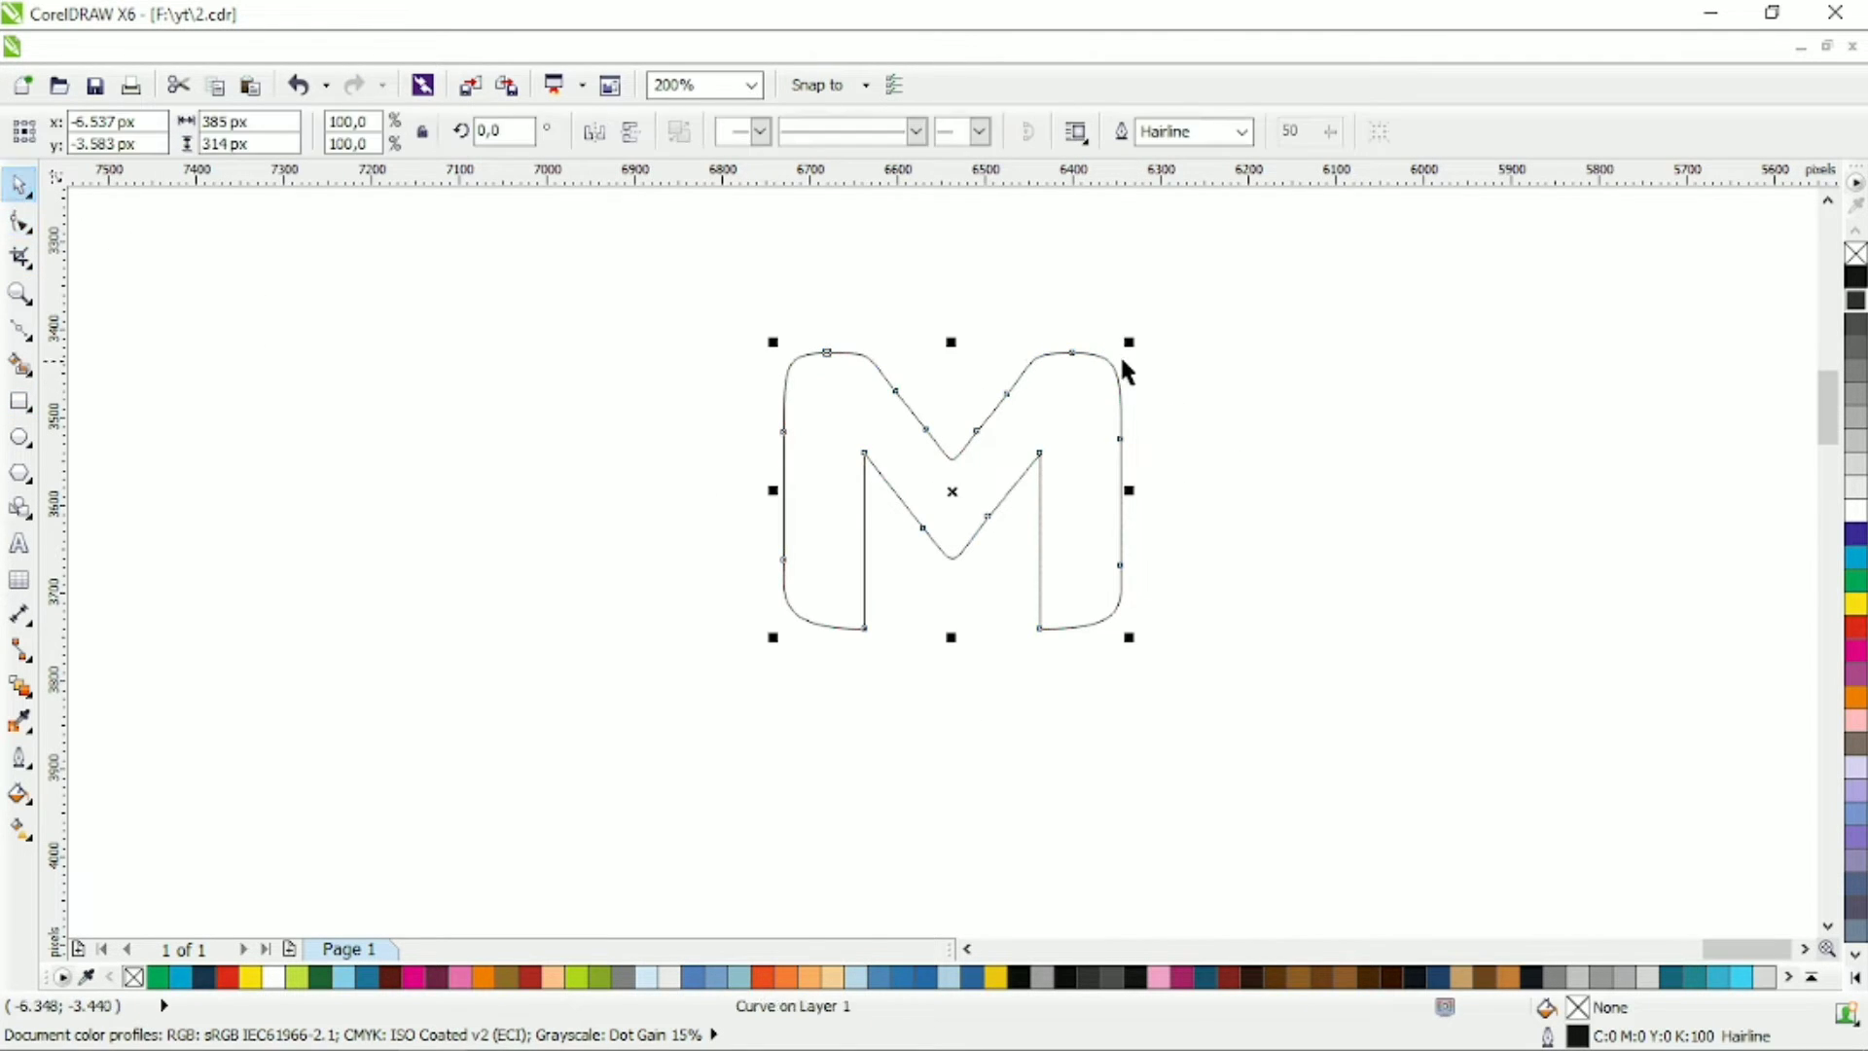
drag(1127, 344, 1057, 554)
click(172, 495)
click(19, 437)
drag(733, 321, 1170, 757)
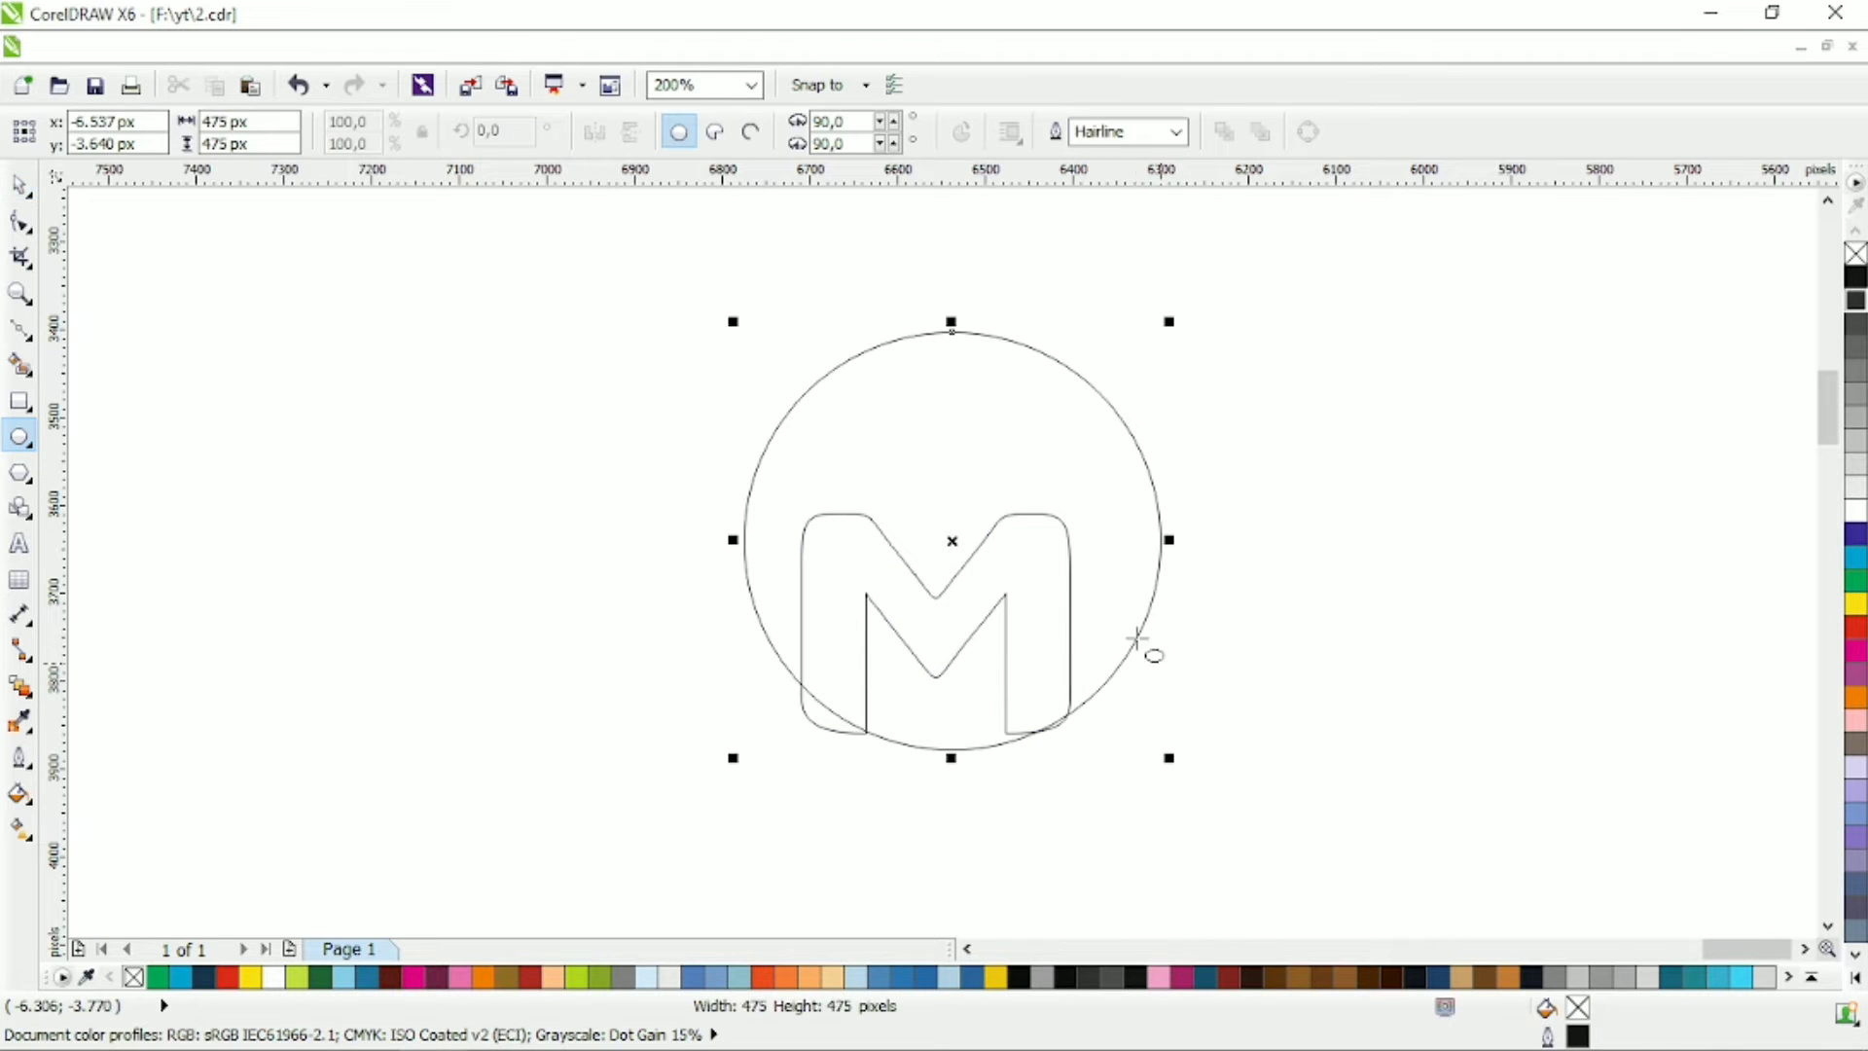
Center the M and the circle on each other both horizontally and vertically.
key(space)
drag(658, 275, 1284, 779)
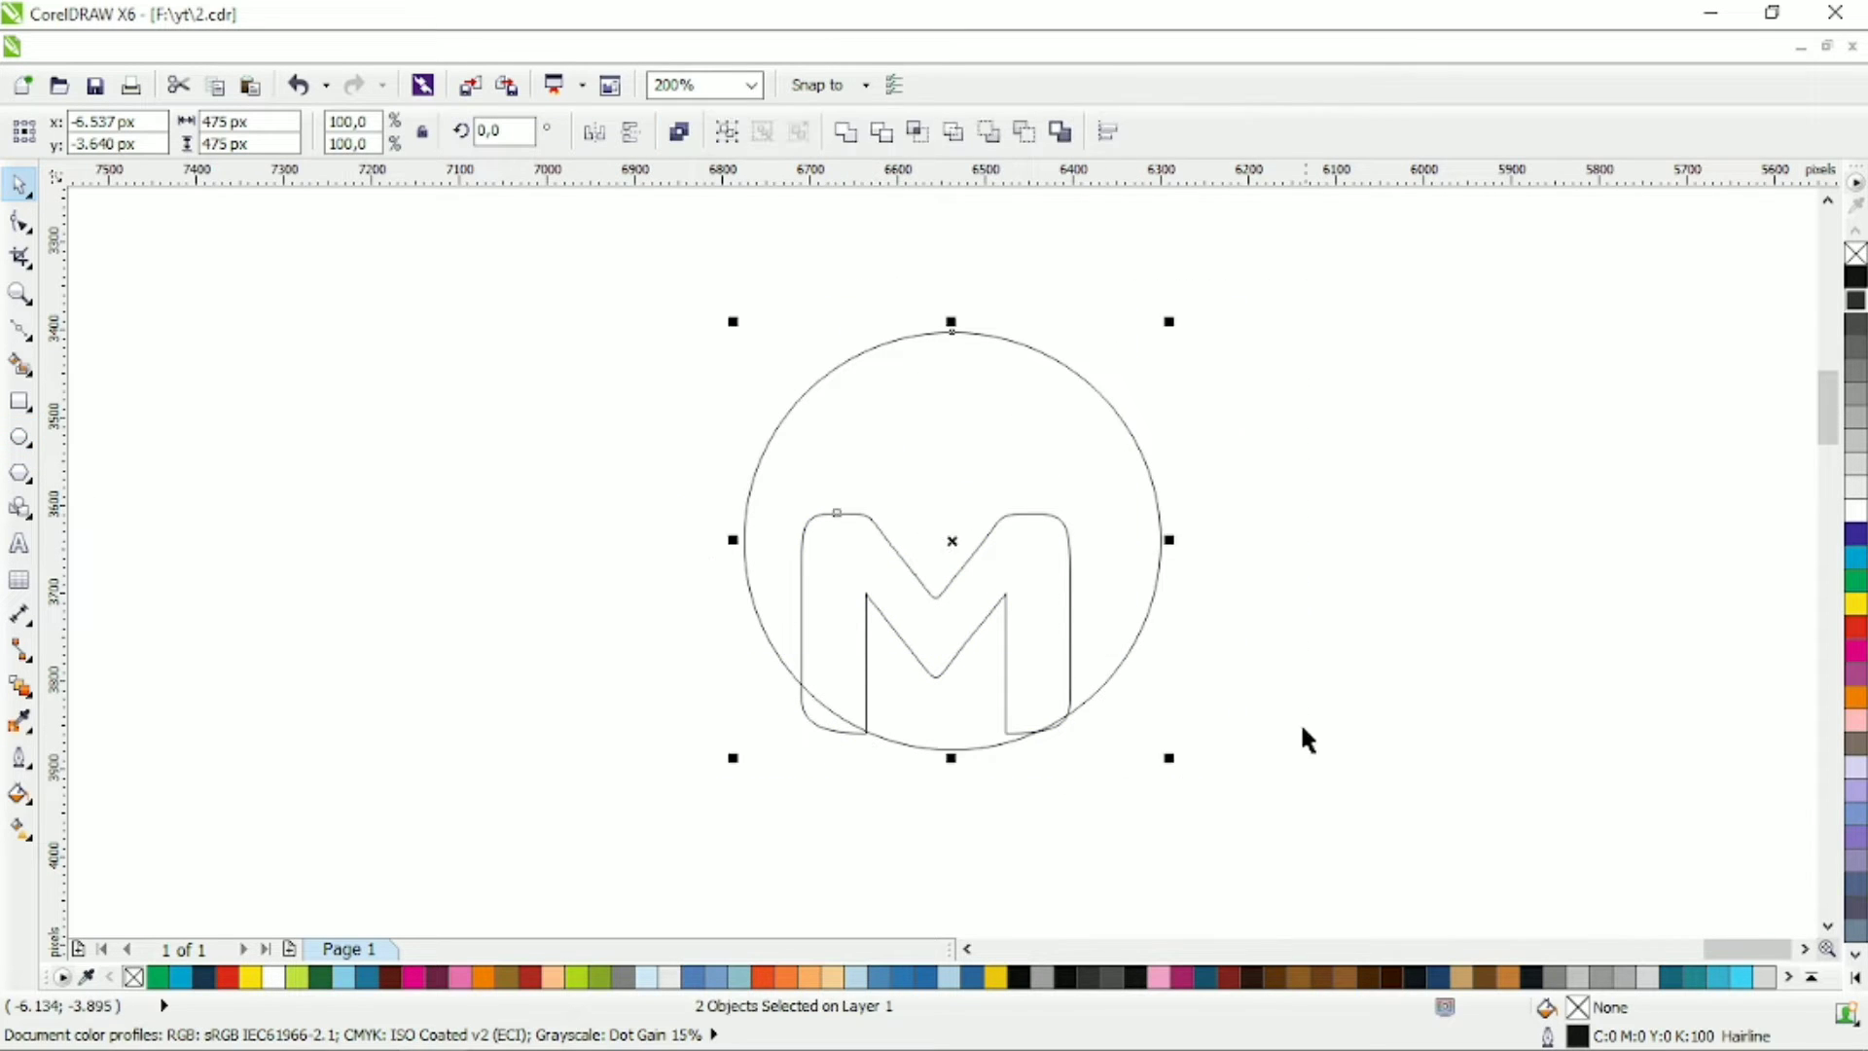
key(c)
key(e)
click(1217, 537)
drag(1270, 345, 543, 842)
drag(915, 611, 905, 491)
Shrink the M proportionally about its center inside the circle and select it together with the circle.
click(1066, 407)
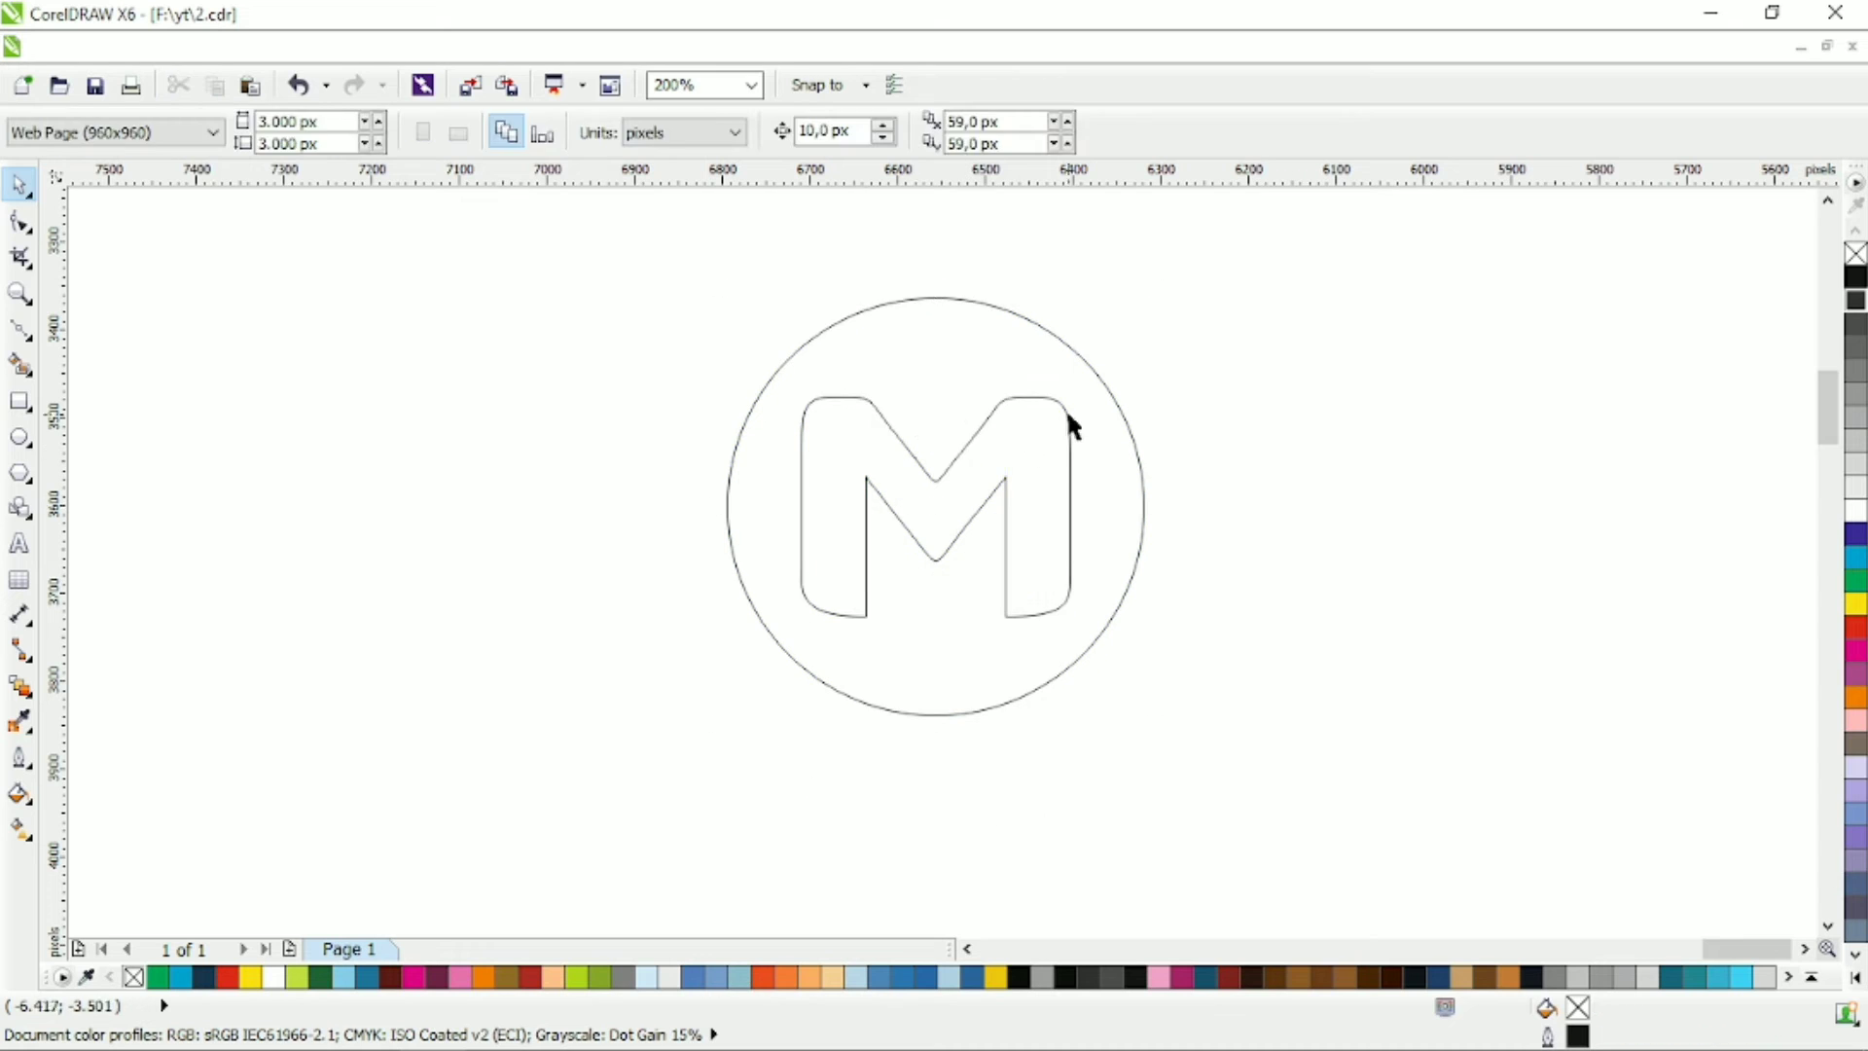
click(1067, 420)
drag(1080, 382, 1055, 404)
shift+click(999, 330)
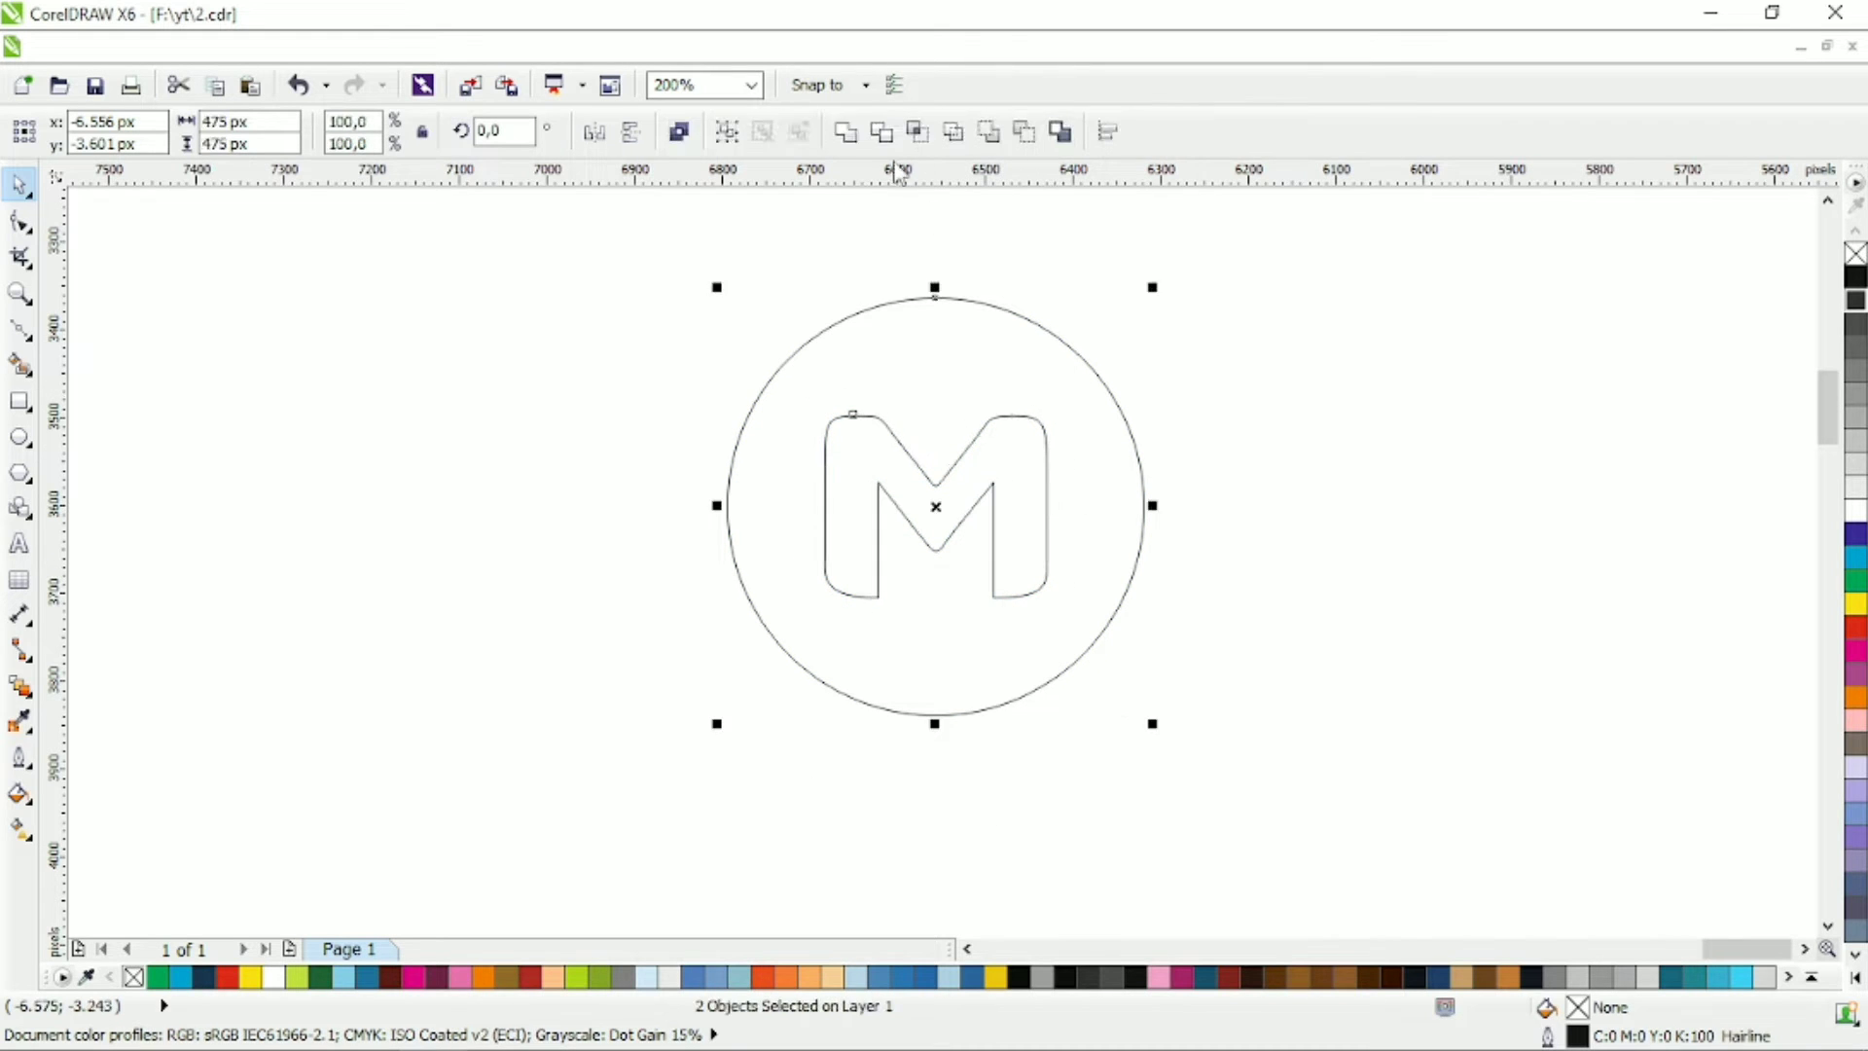
Trim the M shape out of the large circle and activate the Ellipse tool.
click(886, 133)
click(1211, 387)
click(20, 437)
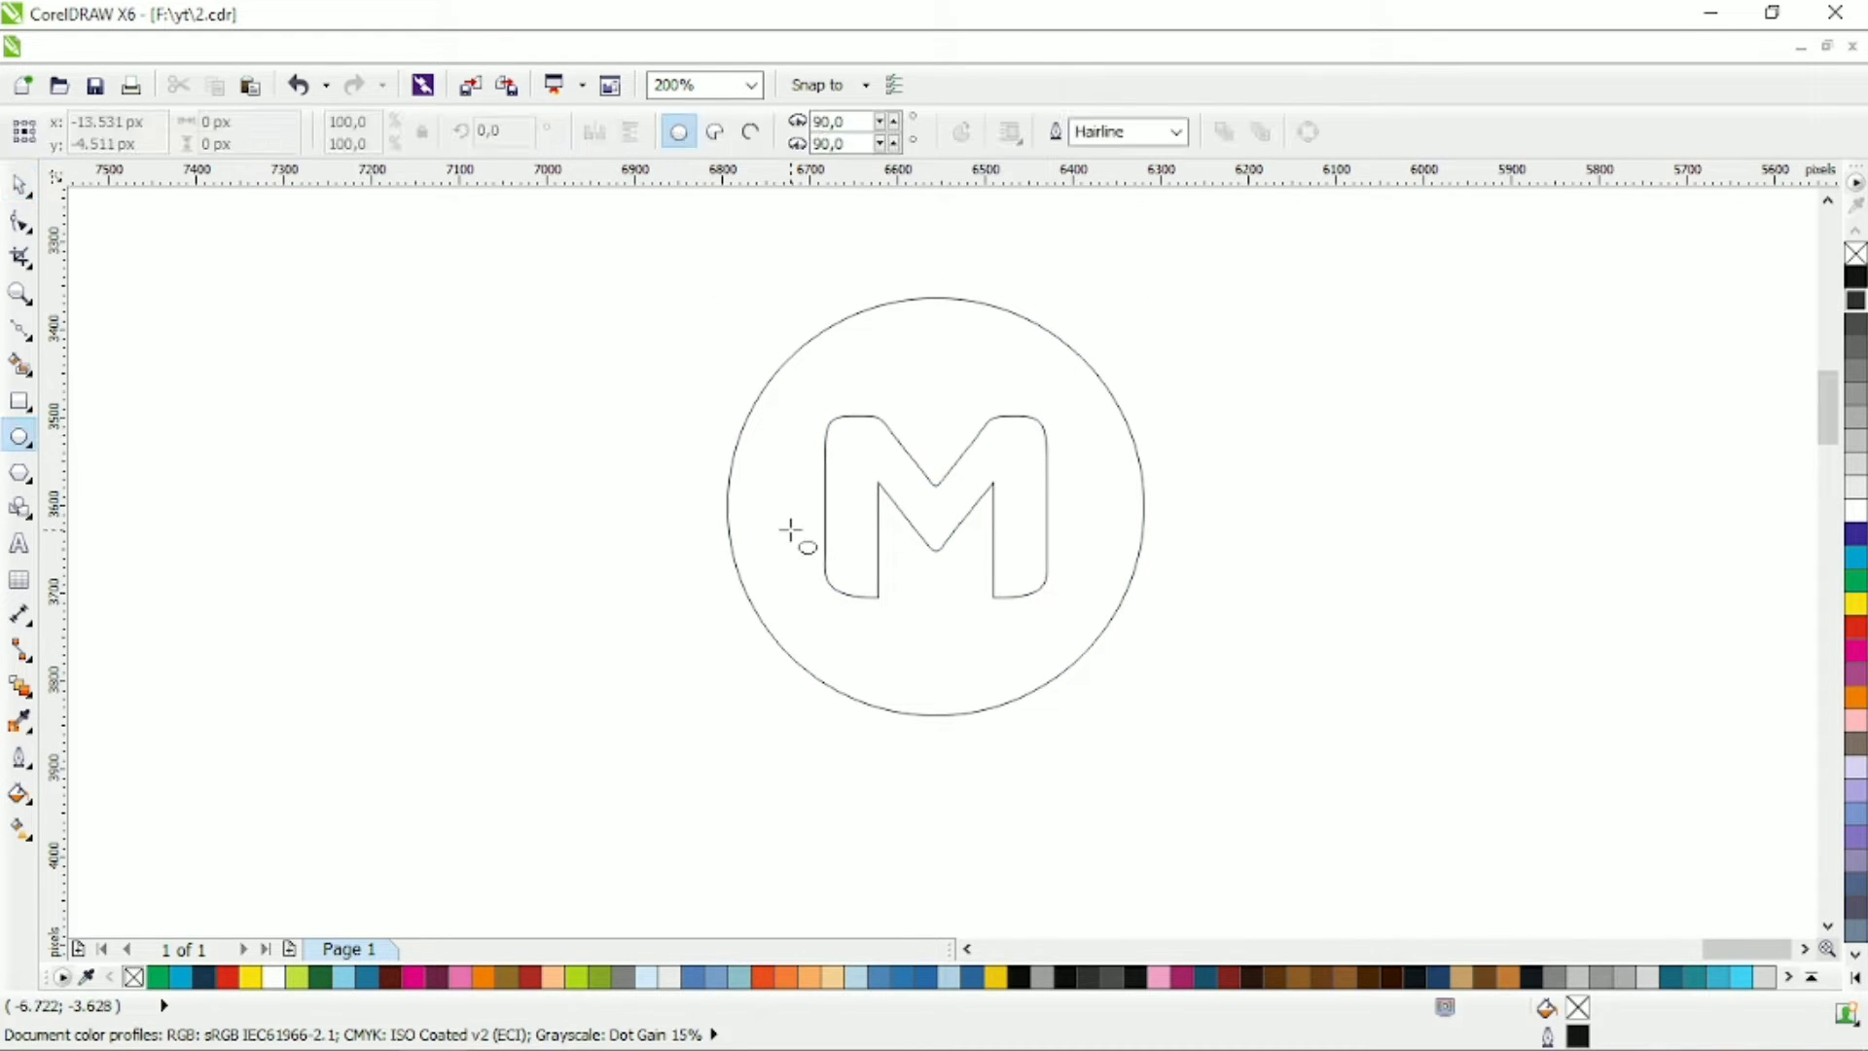
drag(718, 270, 929, 481)
drag(880, 248, 1017, 399)
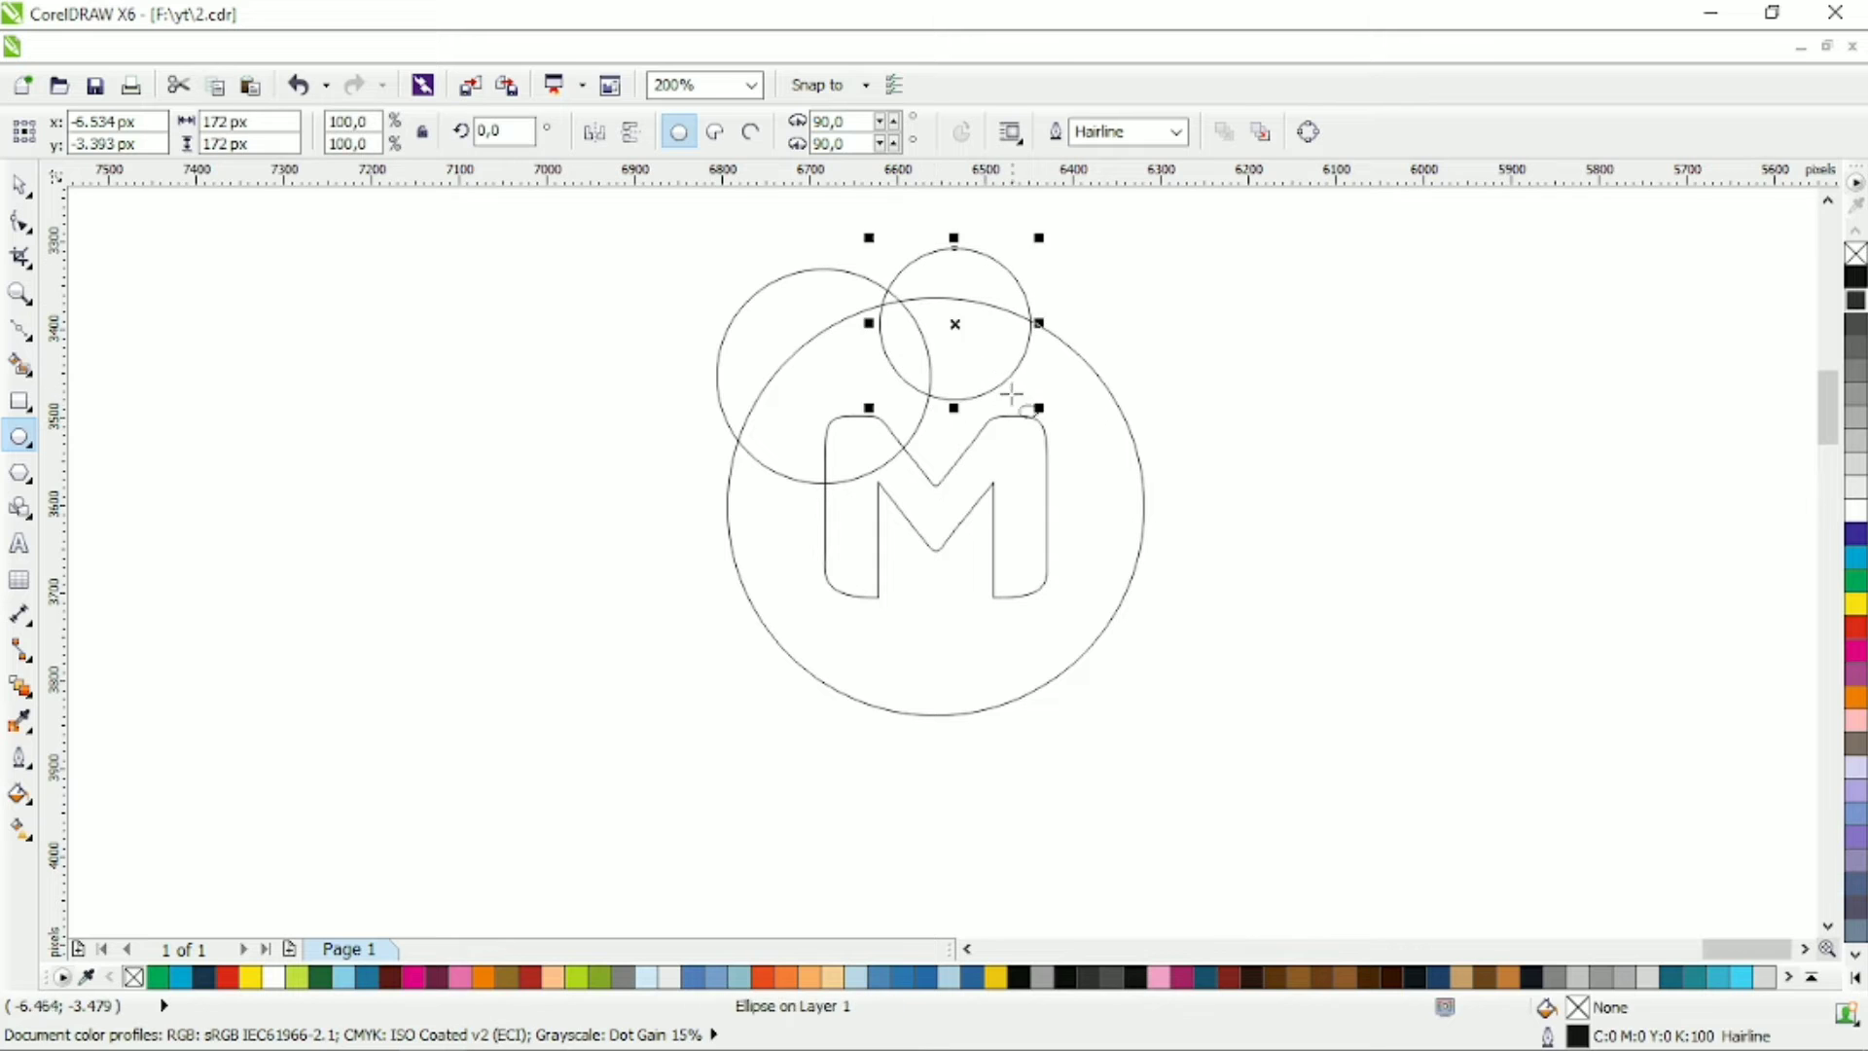
drag(968, 338, 1196, 515)
key(ctrl+z)
key(ctrl+z)
key(ctrl+z)
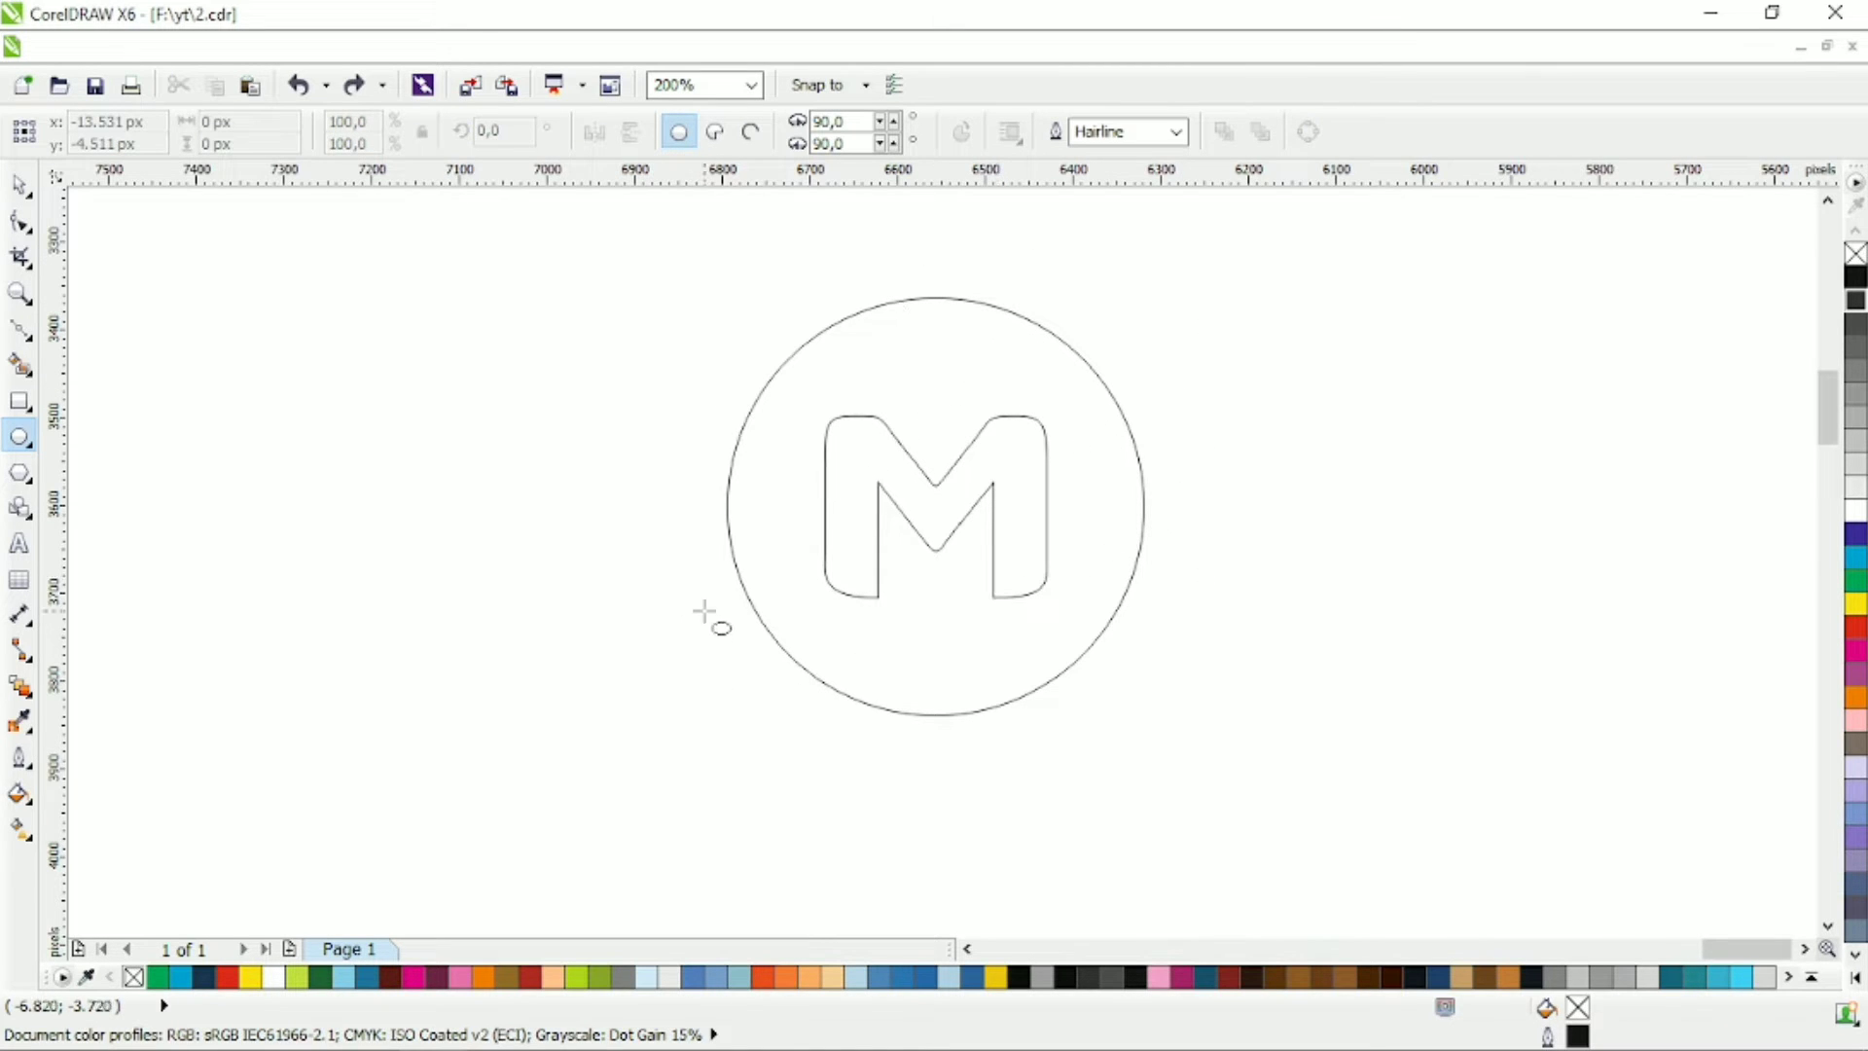
Draw overlapping circles of varied sizes, about 127 to 240 px across, over the large circle's edge and the M.
drag(779, 624, 985, 778)
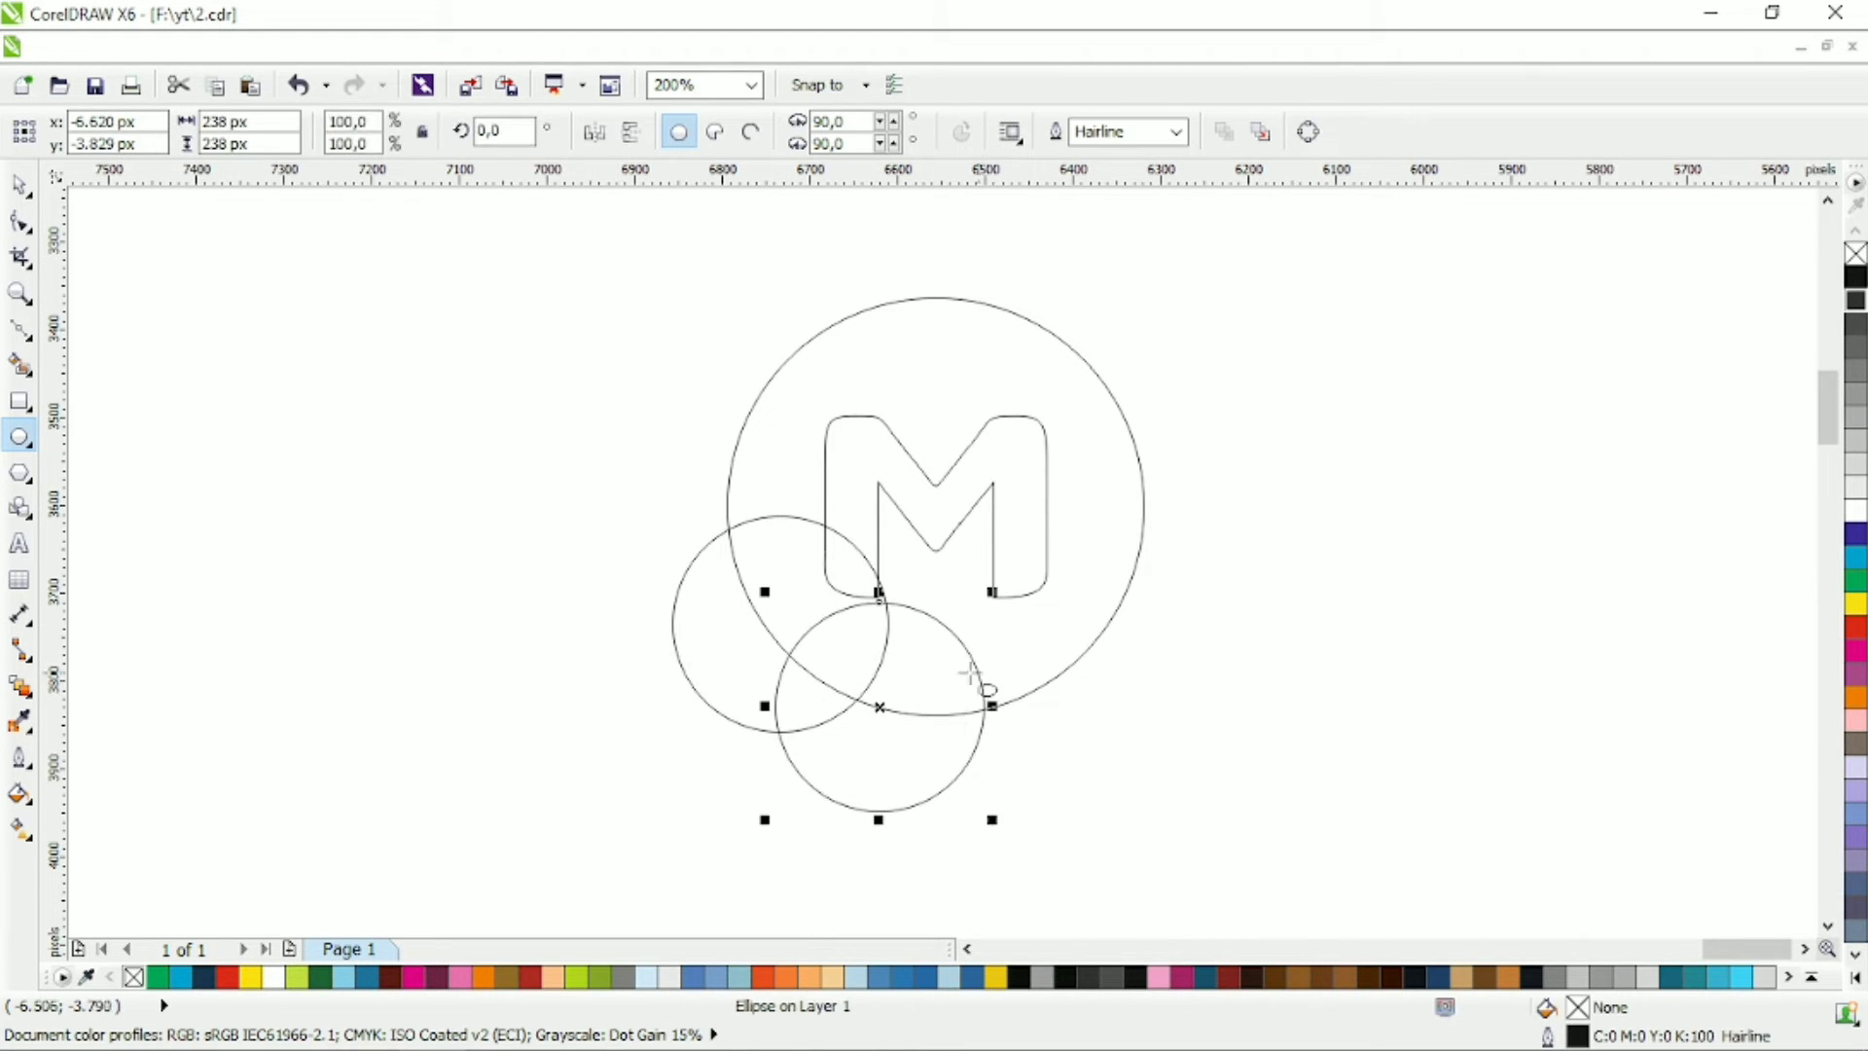
drag(1012, 658, 1092, 725)
drag(1004, 487, 1211, 695)
drag(1003, 327, 1211, 535)
drag(892, 361, 1063, 533)
mouse_move(859, 464)
mouse_down()
mouse_move(1046, 613)
mouse_move(1047, 654)
mouse_up()
drag(692, 413, 890, 561)
drag(722, 323, 893, 428)
drag(832, 350, 962, 481)
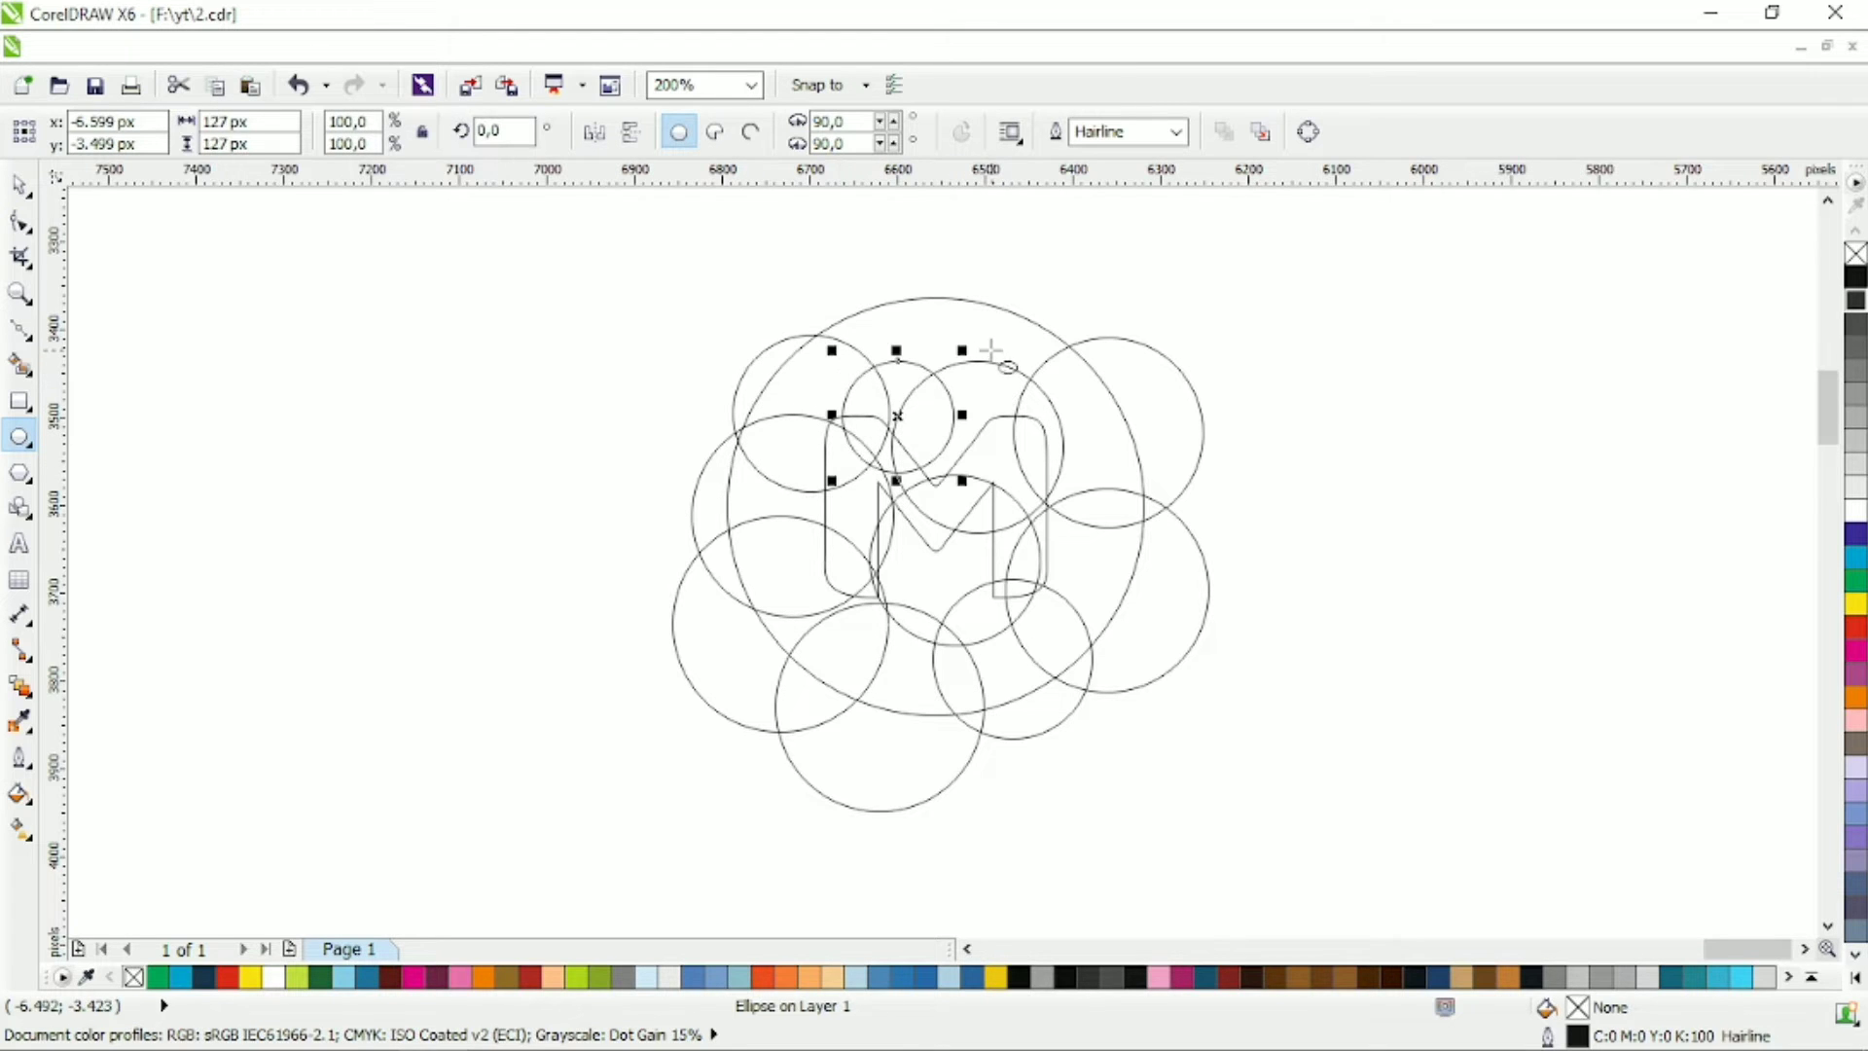
Intersect the lower-left small circle with the large trimmed circle, fill the overlap red, and remove the leftover small circle.
click(20, 185)
click(736, 628)
shift+click(968, 331)
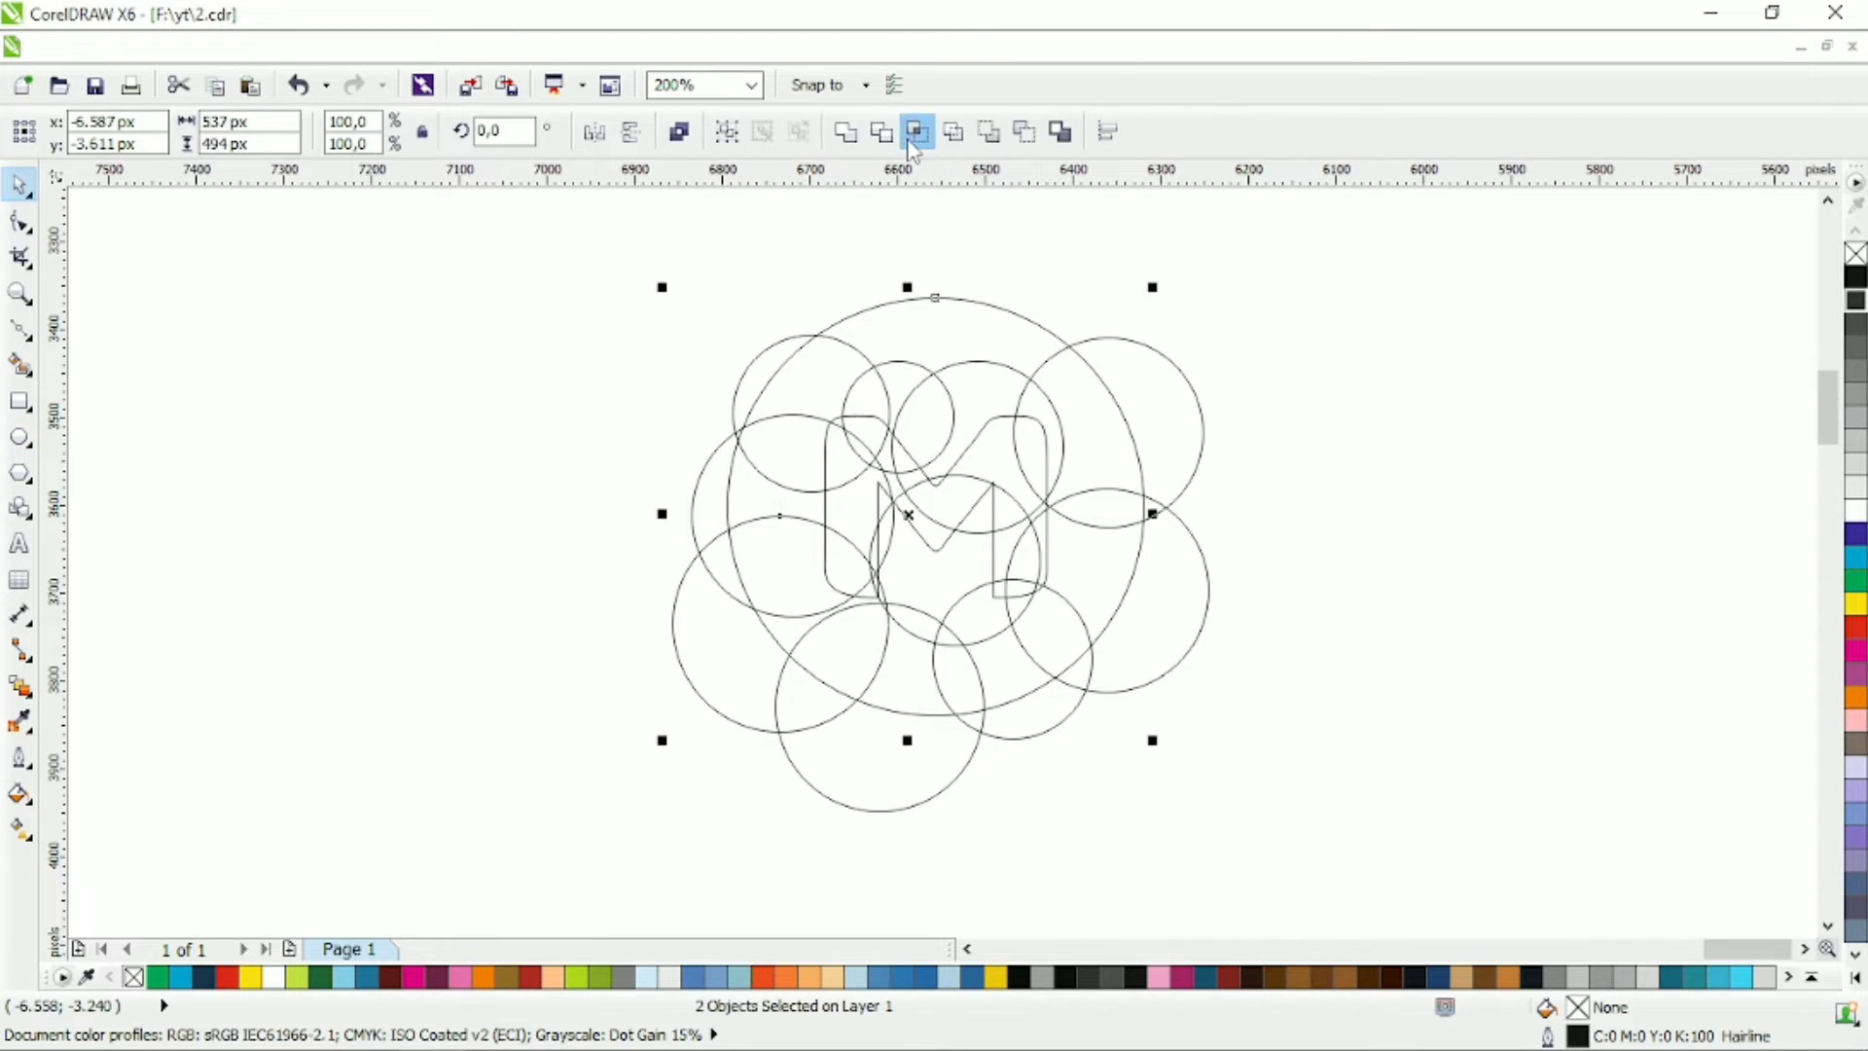
click(915, 131)
click(227, 976)
click(685, 697)
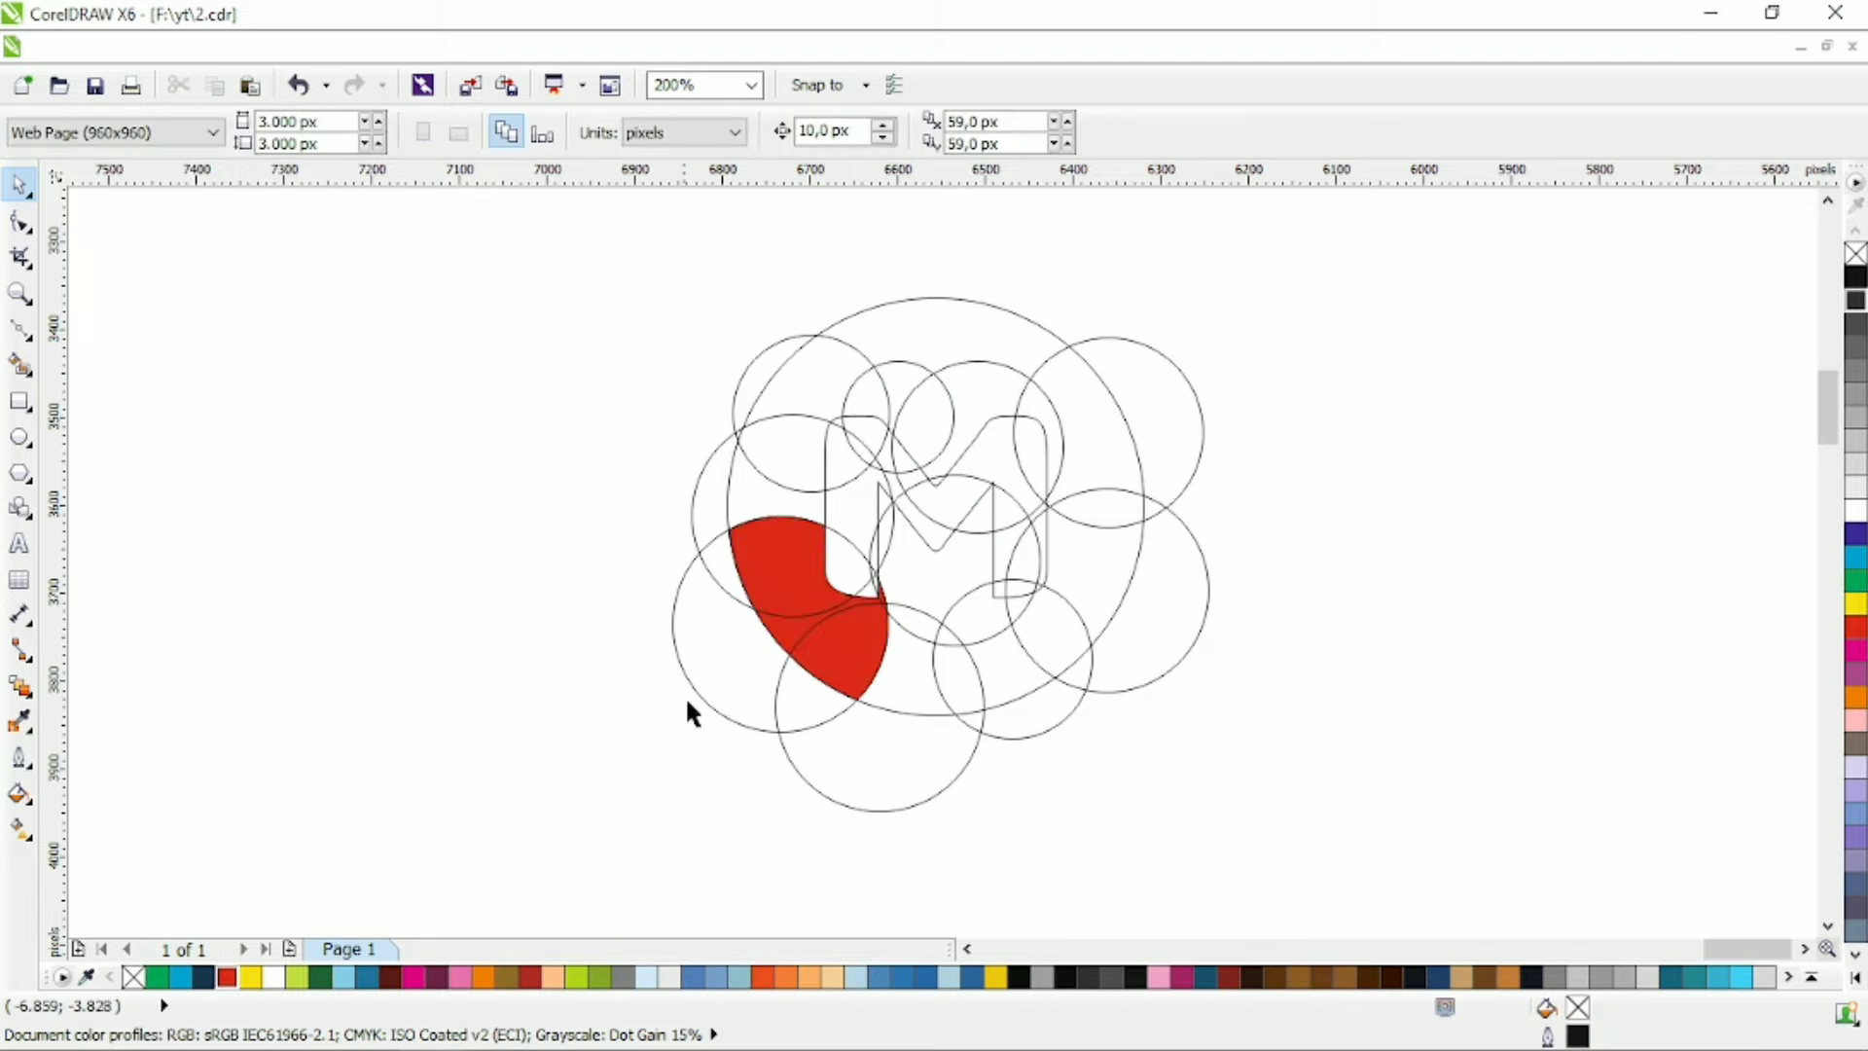
Intersect the bottom small circle with the large trimmed circle, fill the overlap dark purple, and delete the leftover small circle.
click(948, 321)
shift+click(963, 767)
click(916, 131)
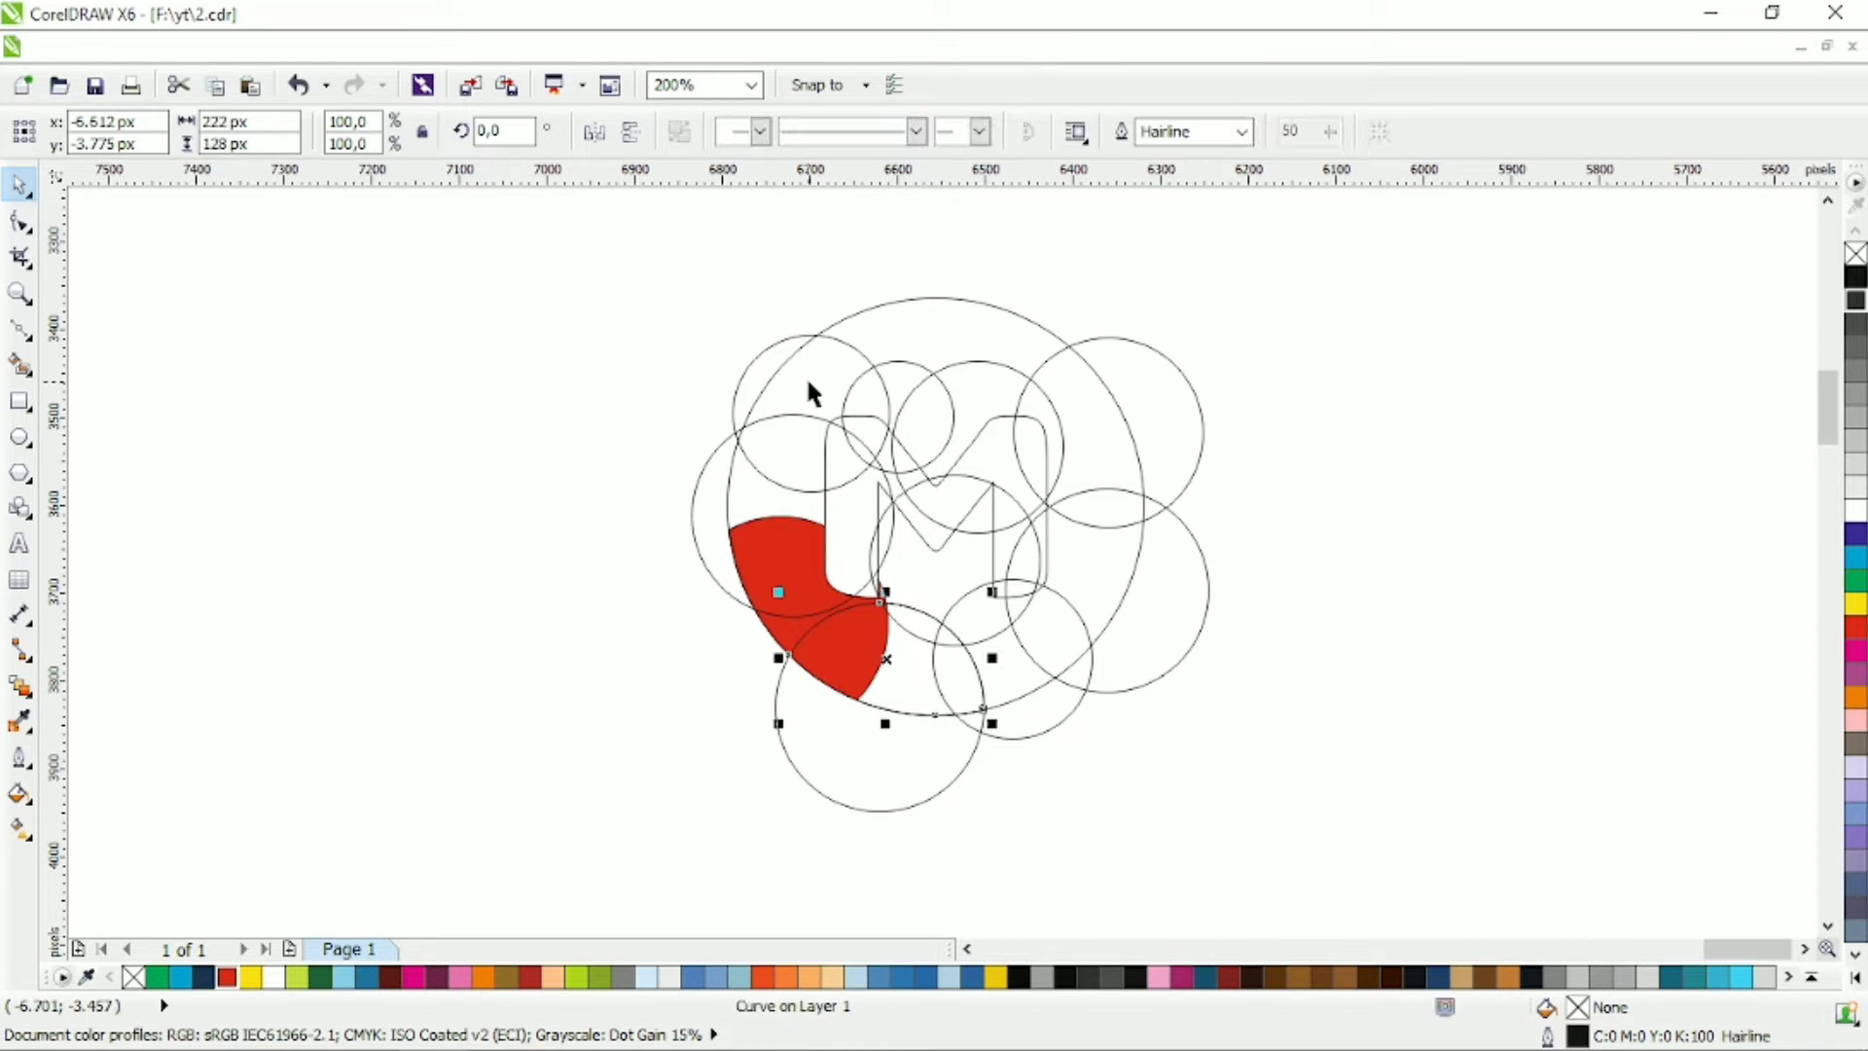
click(443, 973)
click(976, 744)
key(Delete)
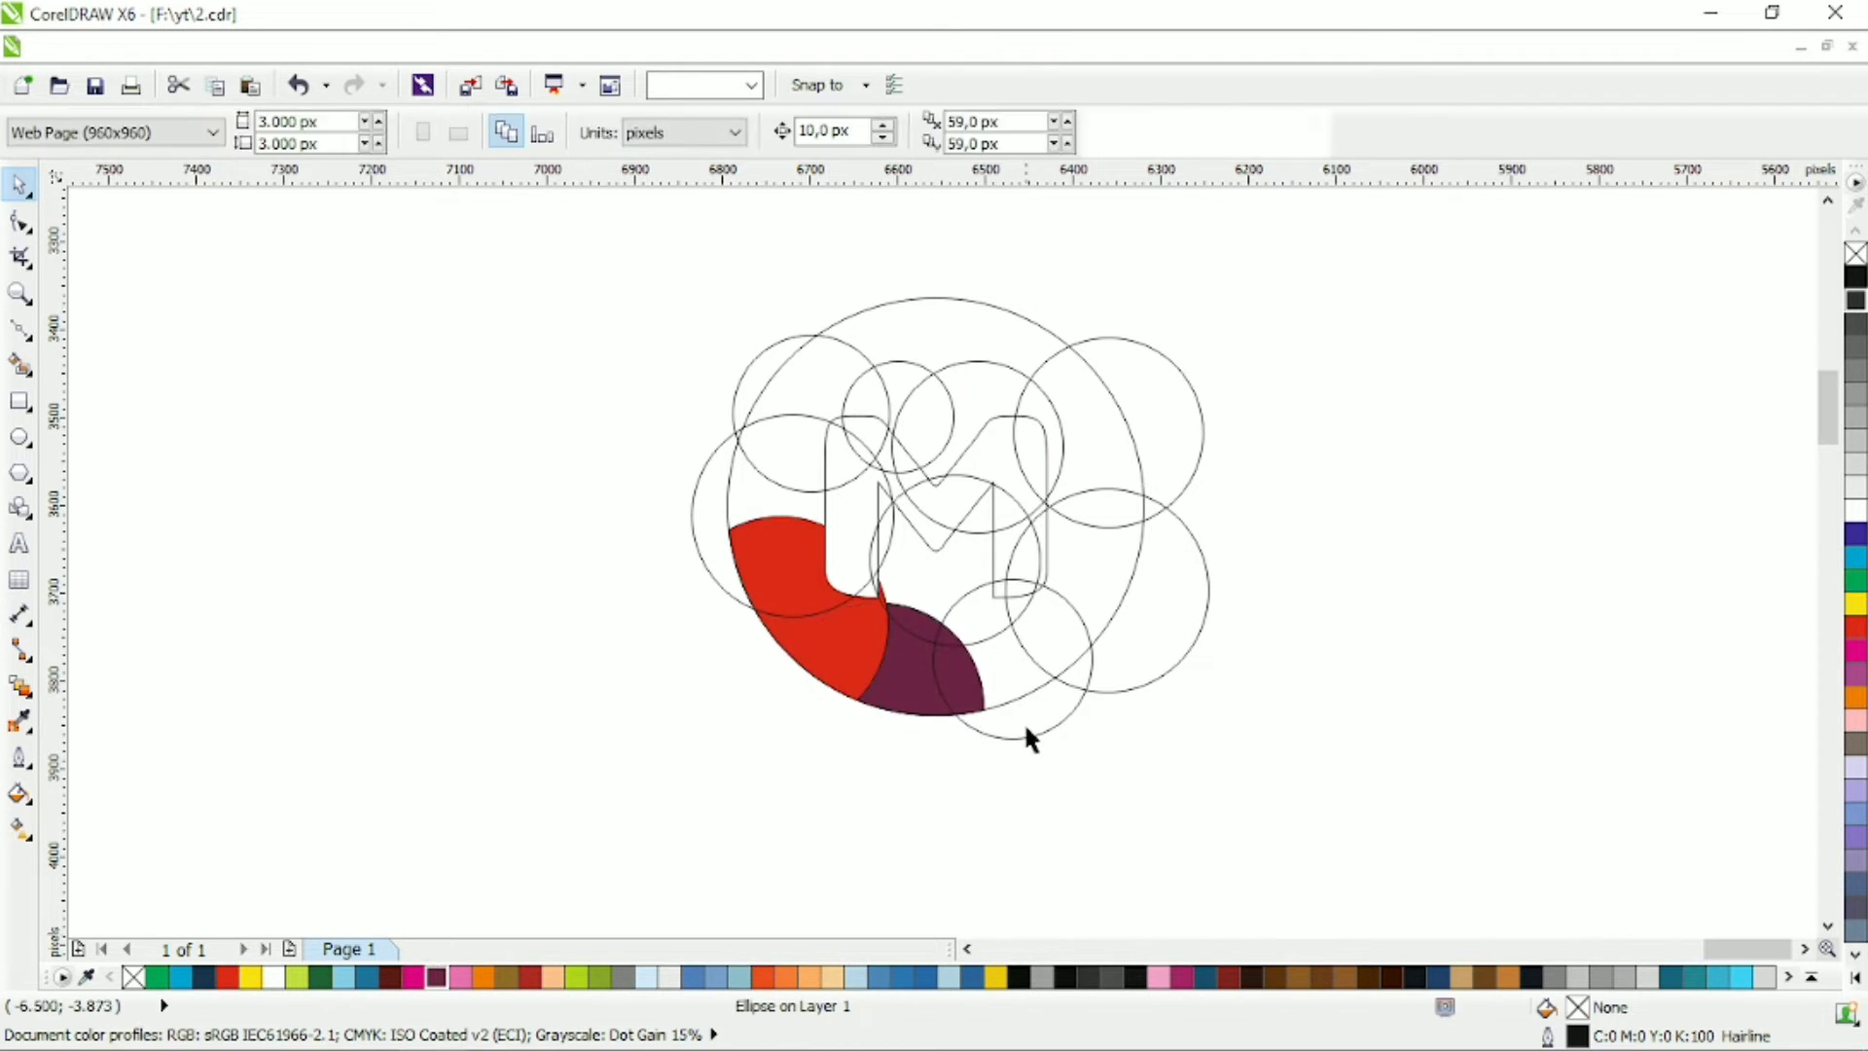
Intersect the lower-right small circle with the large trimmed circle and fill the overlap brown.
click(1027, 736)
shift+click(981, 305)
click(917, 133)
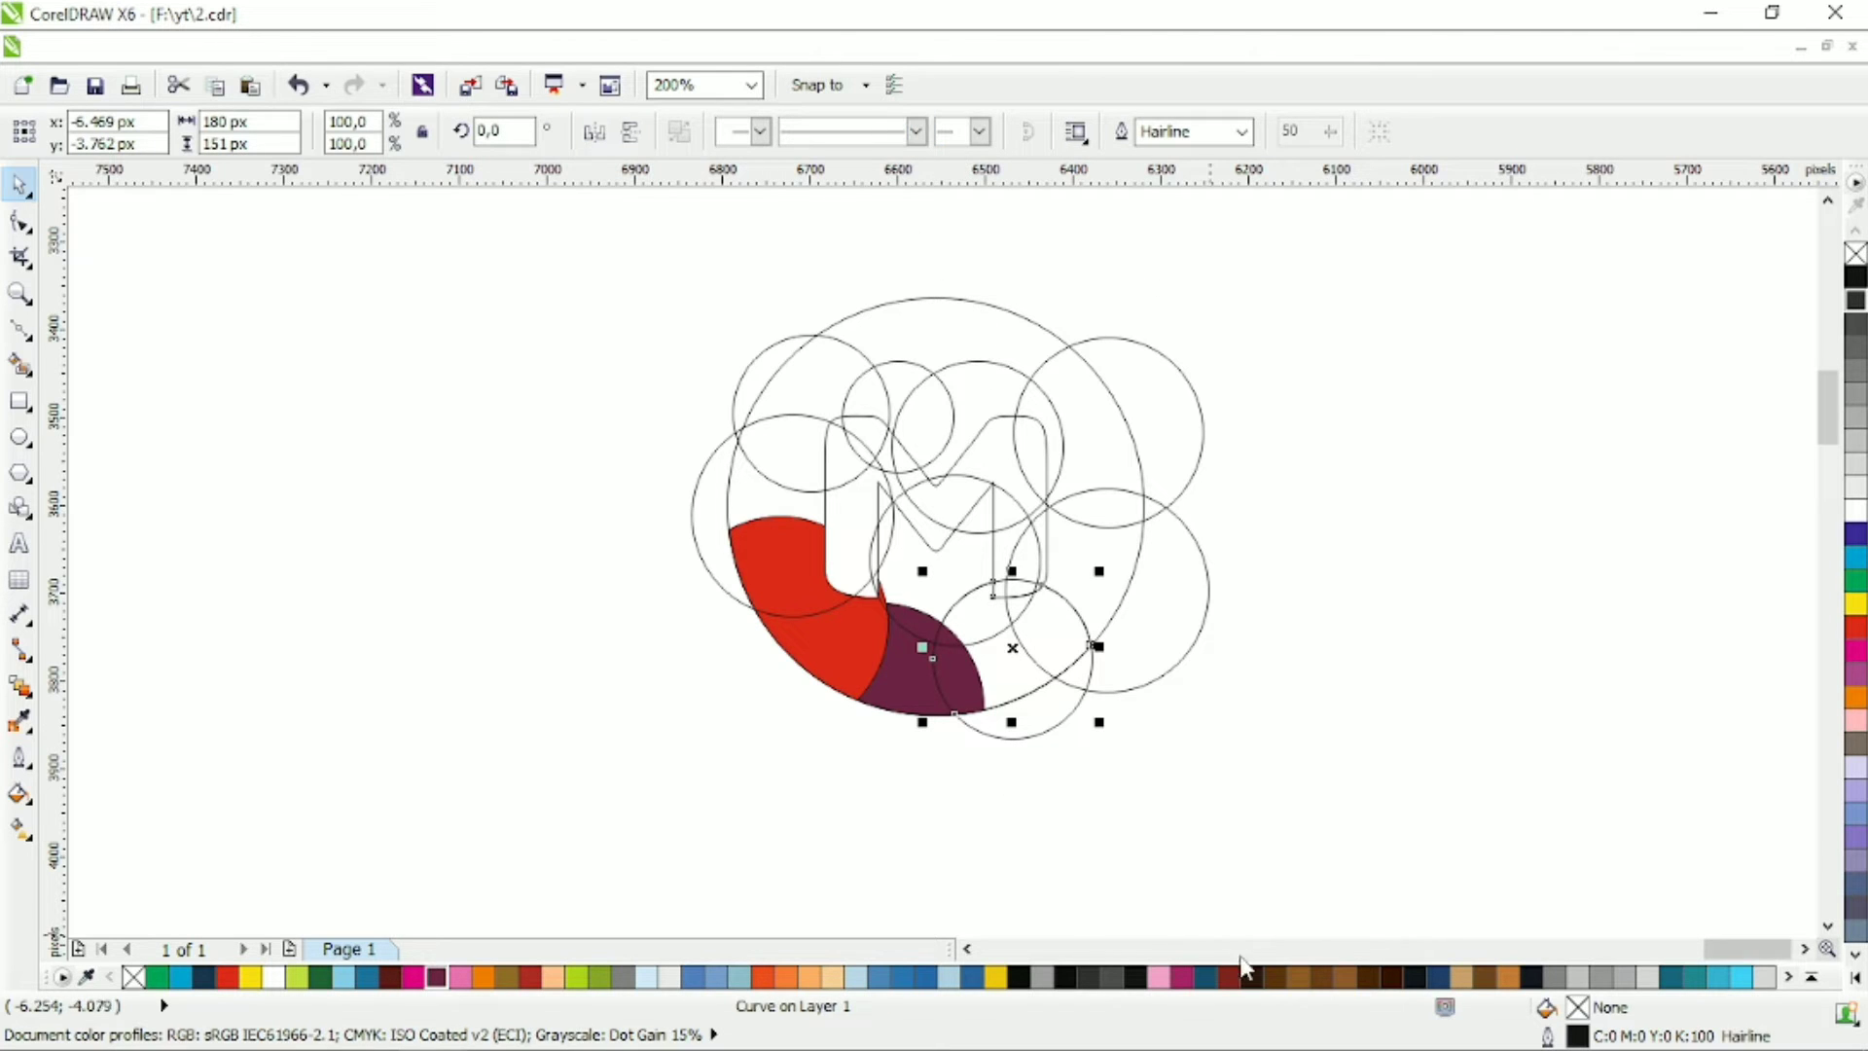
click(1347, 976)
Intersect the circle at the right edge with the large trimmed circle, fill the overlap orange, and remove the leftover circle.
click(1150, 631)
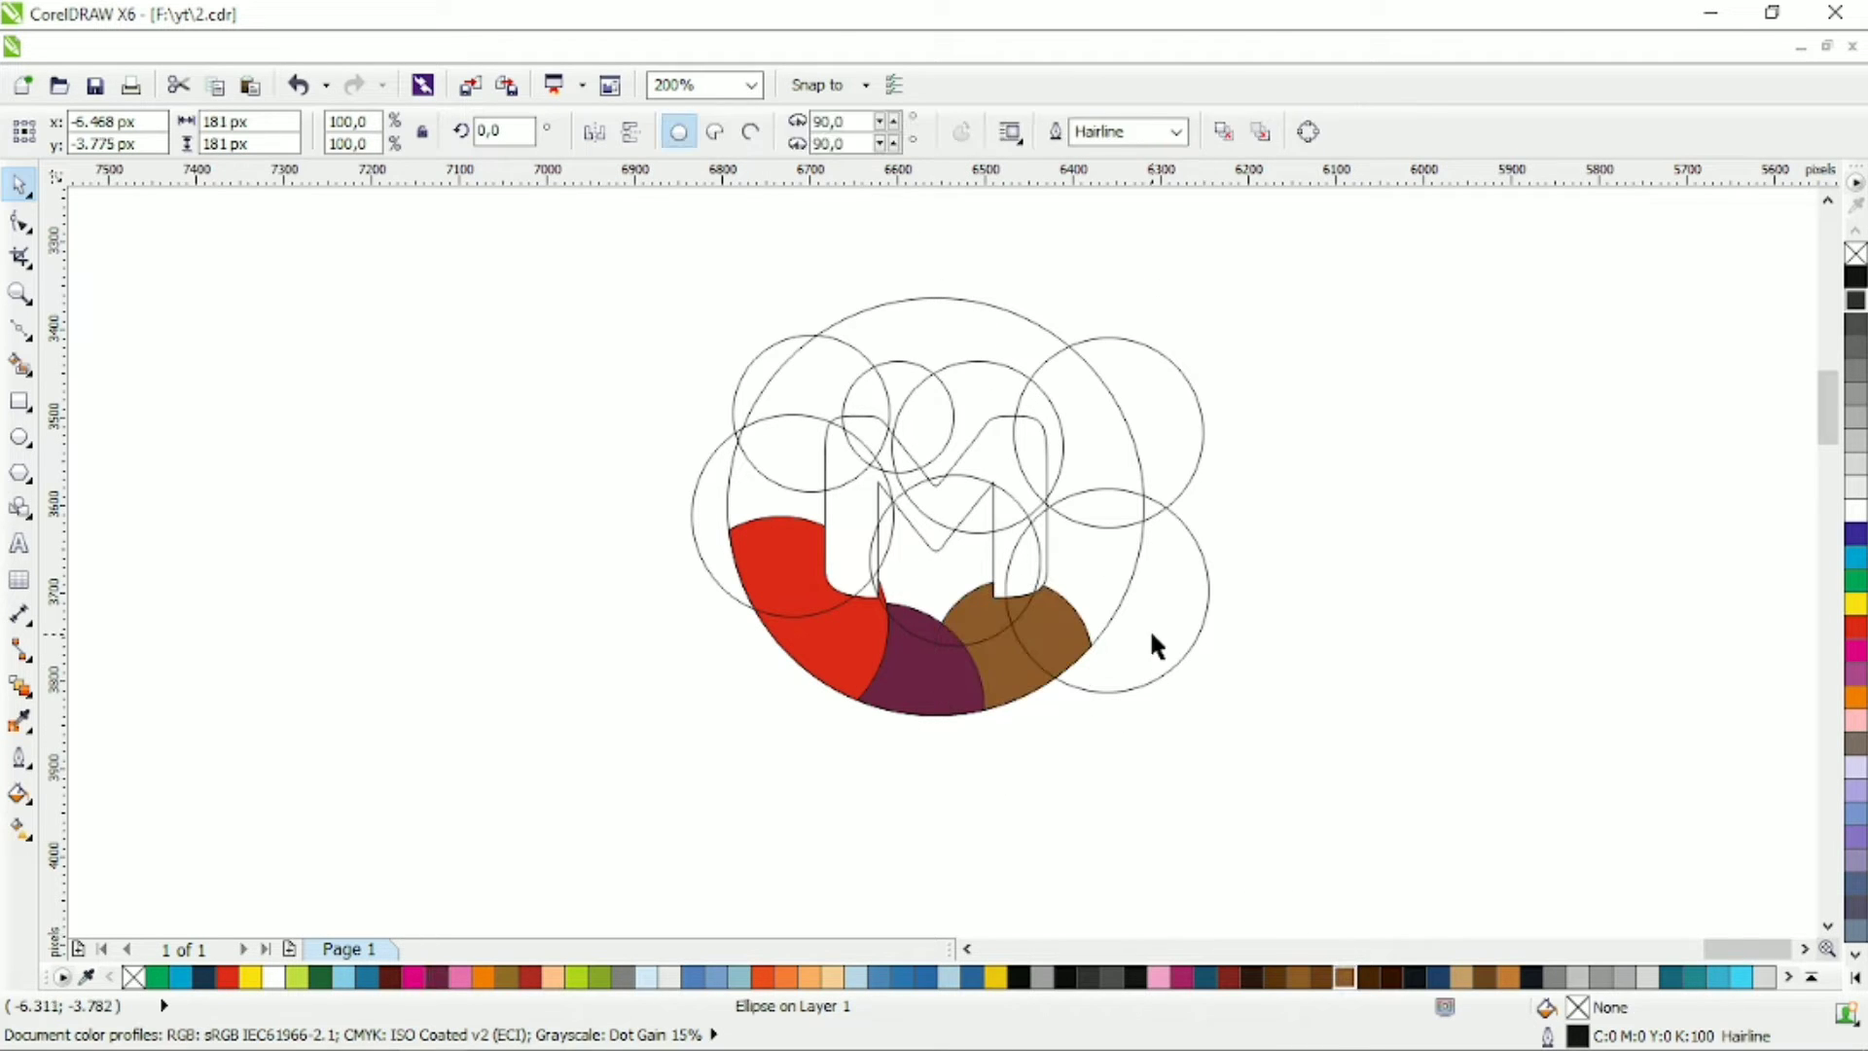
shift+click(982, 321)
click(917, 133)
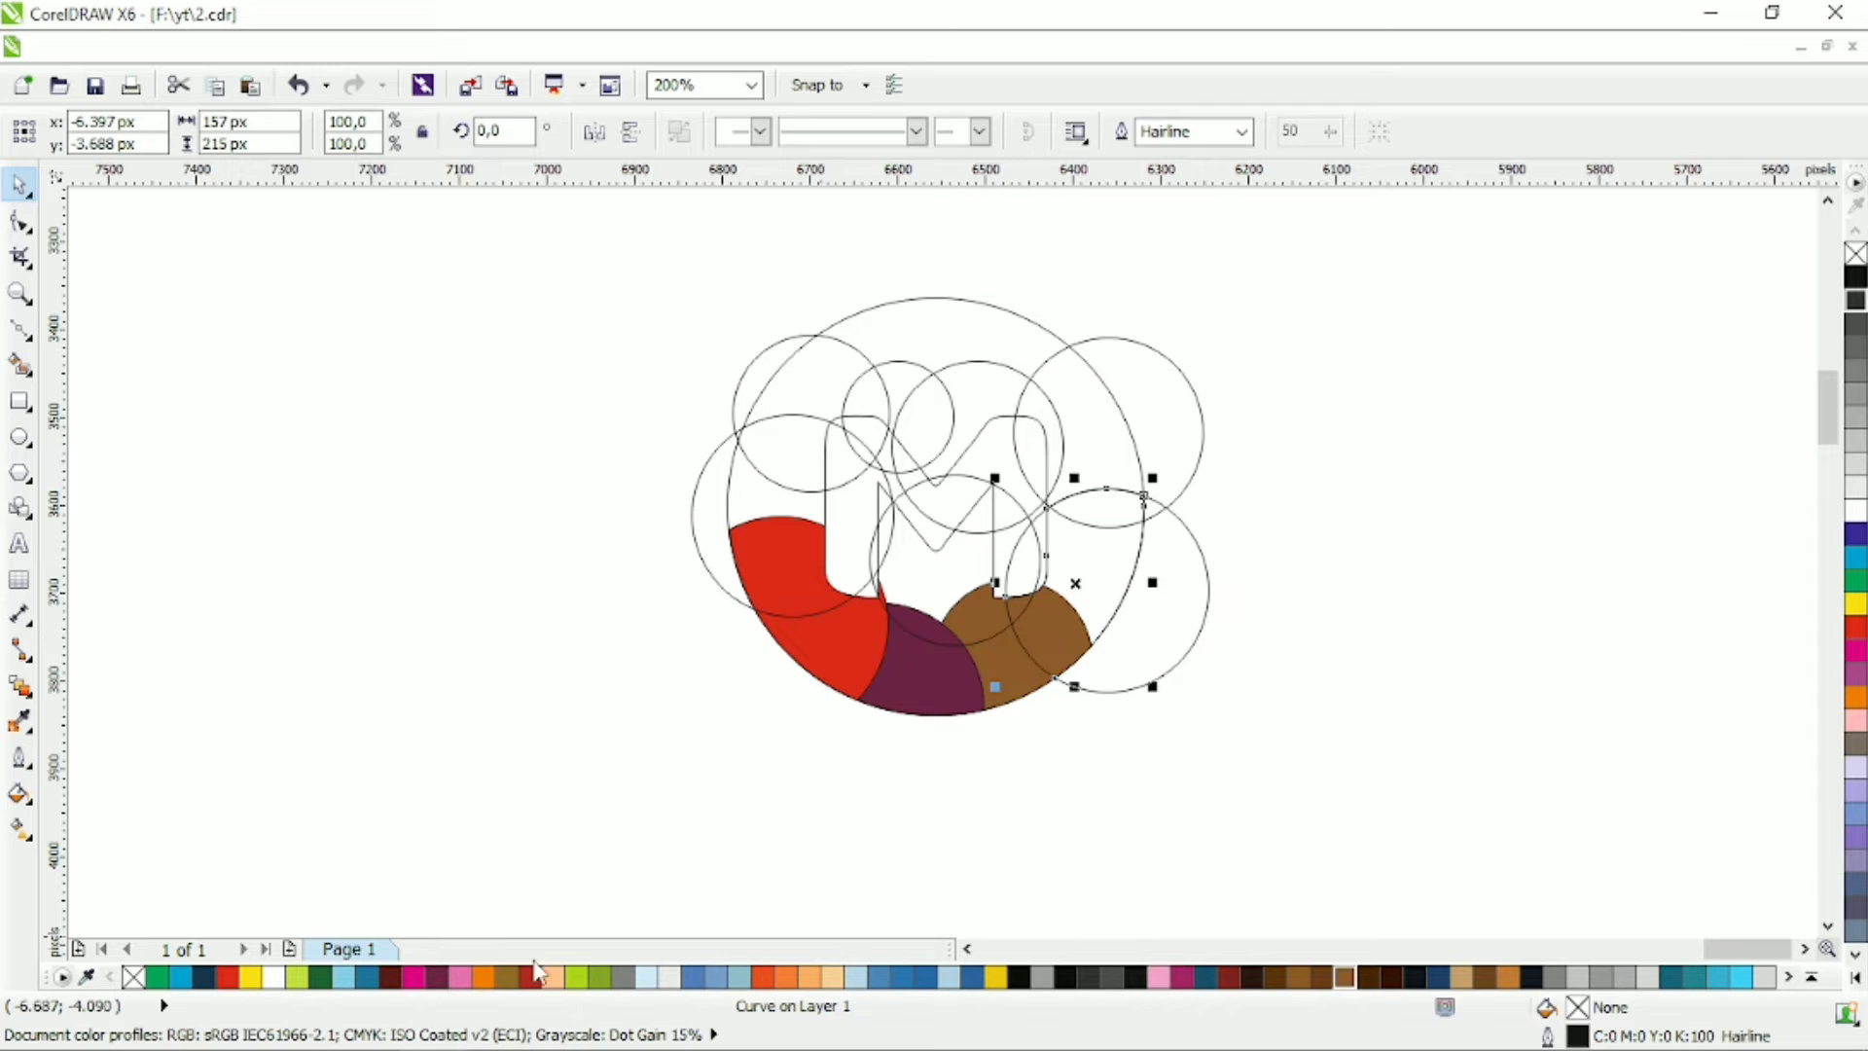
click(483, 977)
click(1199, 628)
Intersect the upper-right circle with the large trimmed circle, fill the overlap cyan, and remove the leftover circle.
click(1157, 441)
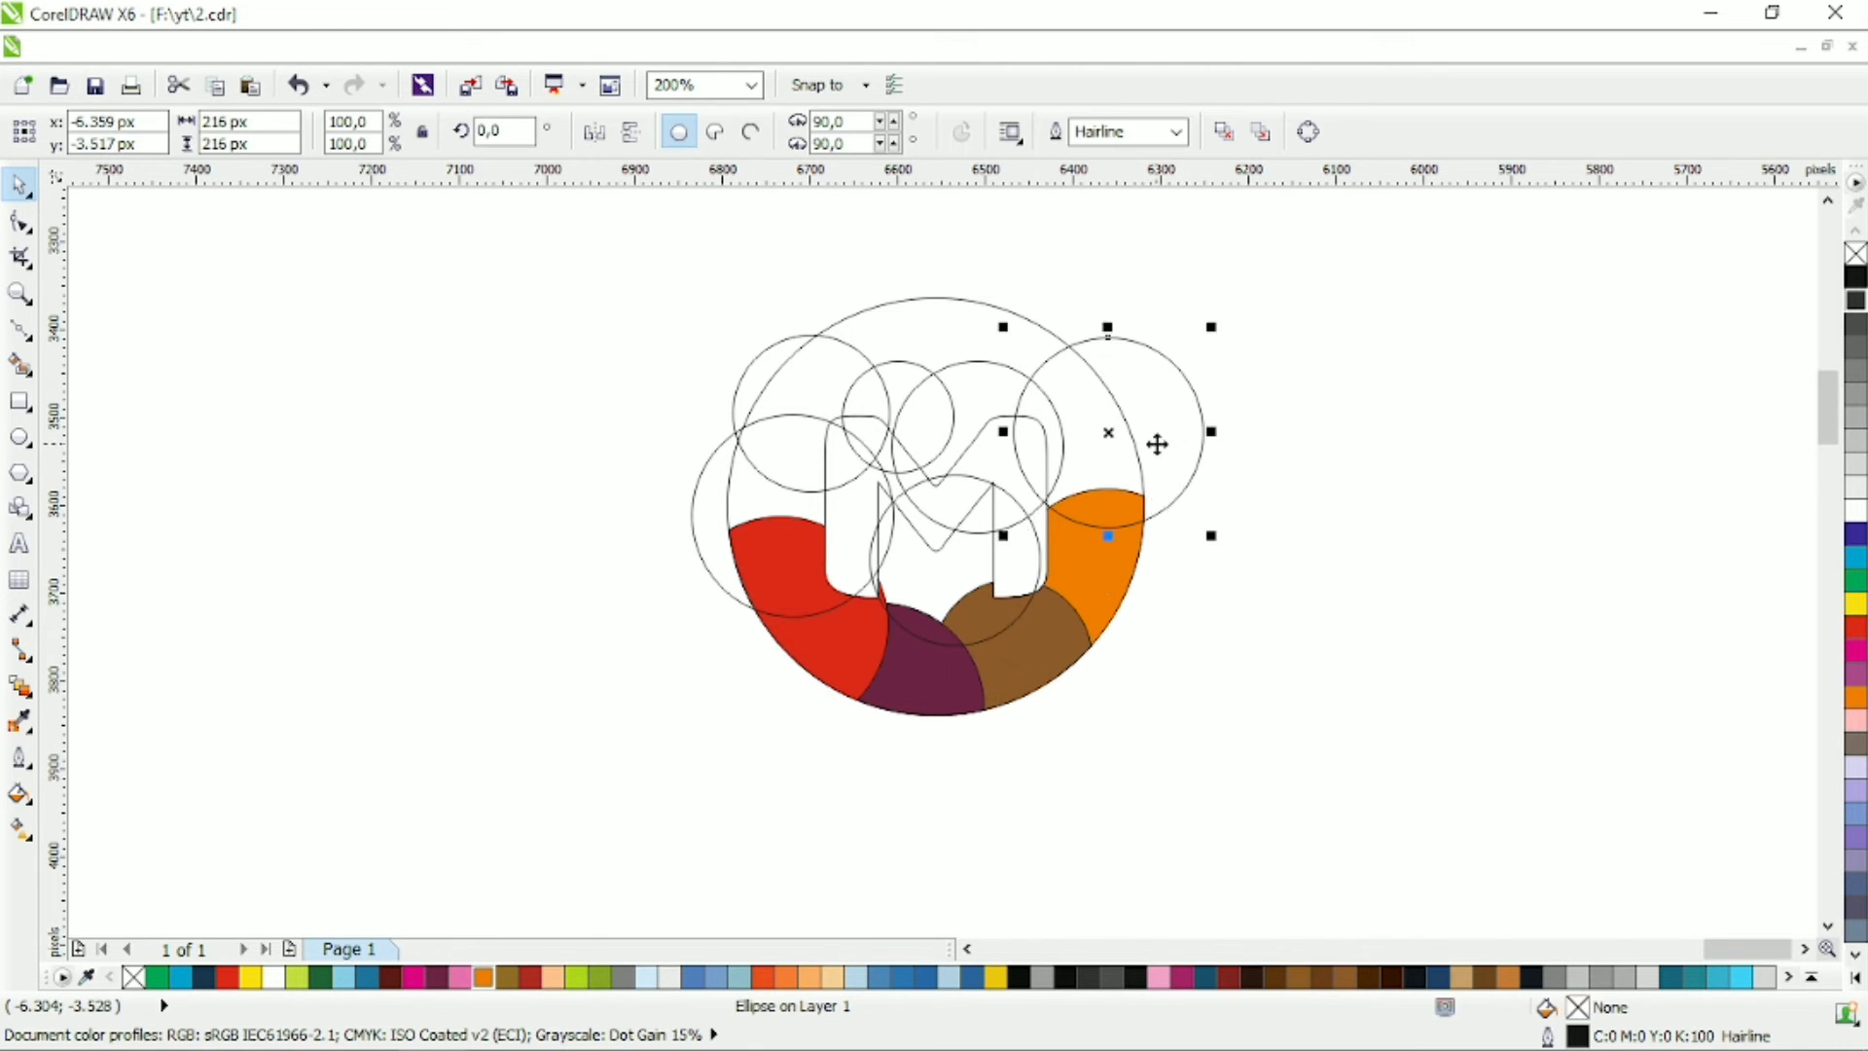
shift+click(970, 327)
click(918, 132)
click(181, 977)
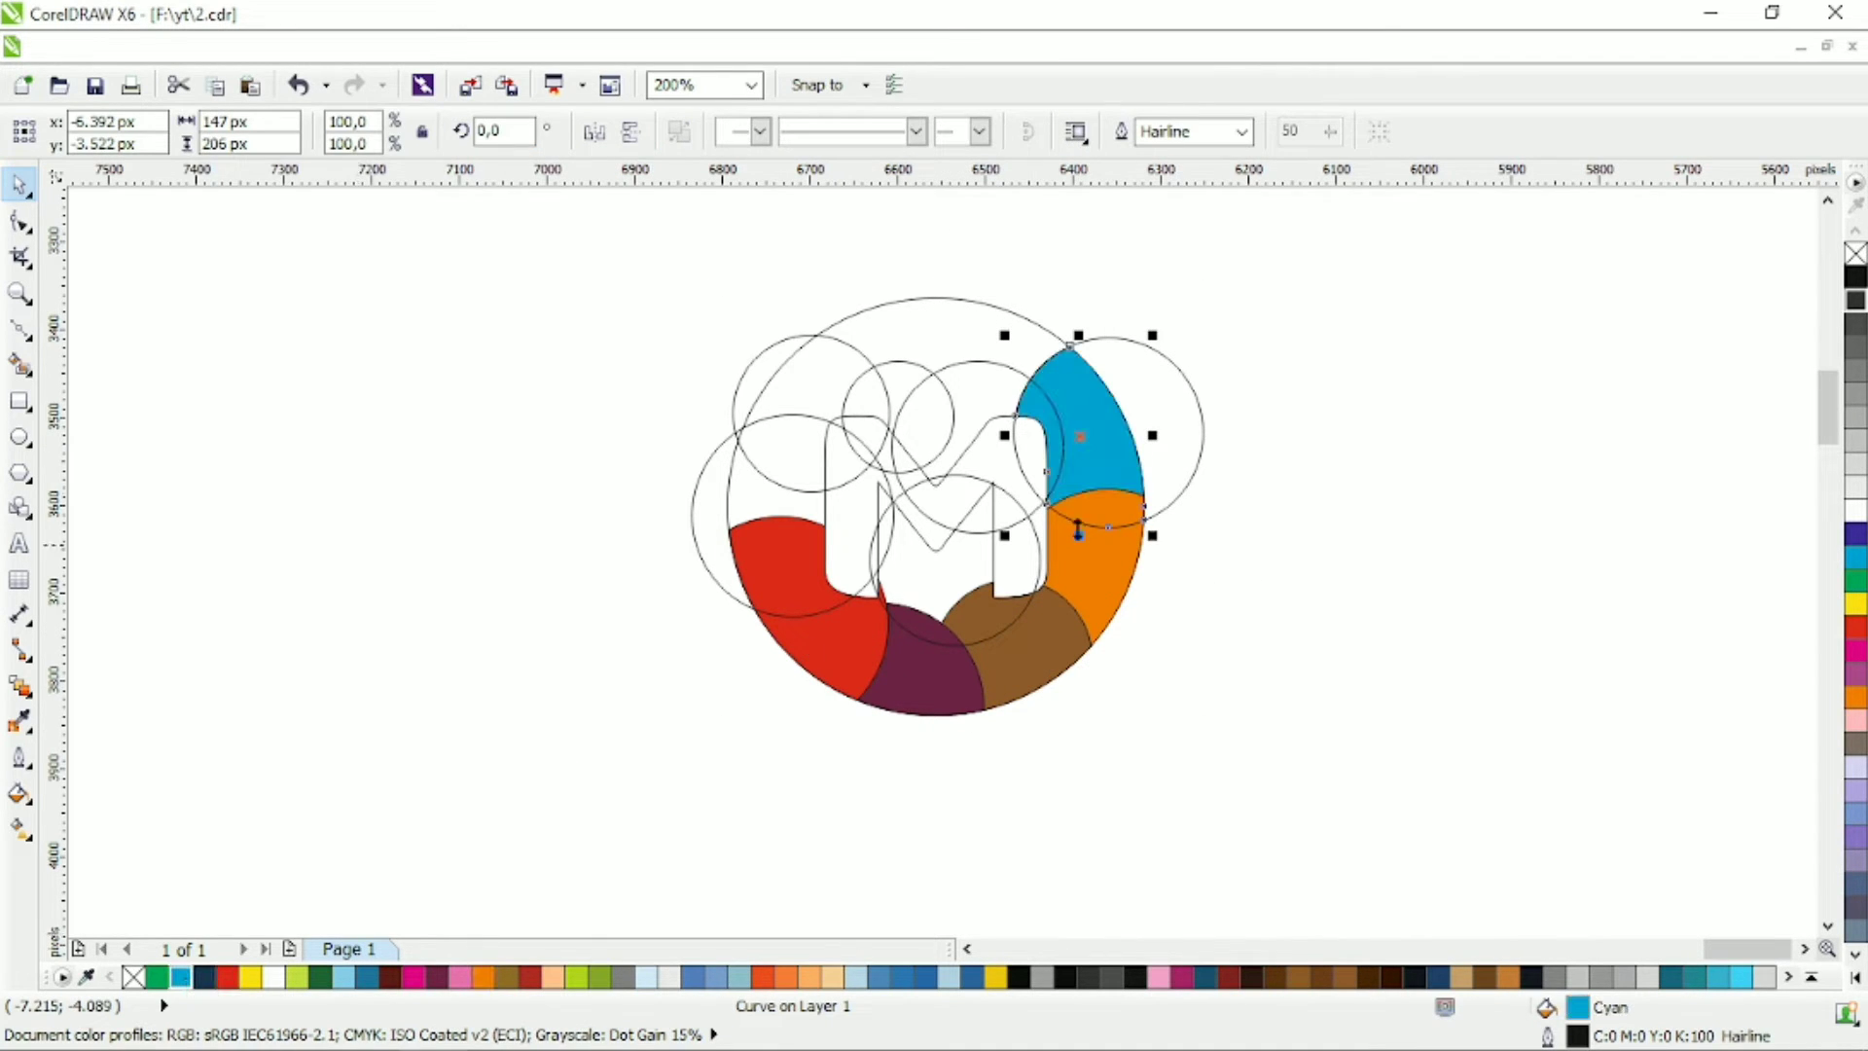
click(1165, 396)
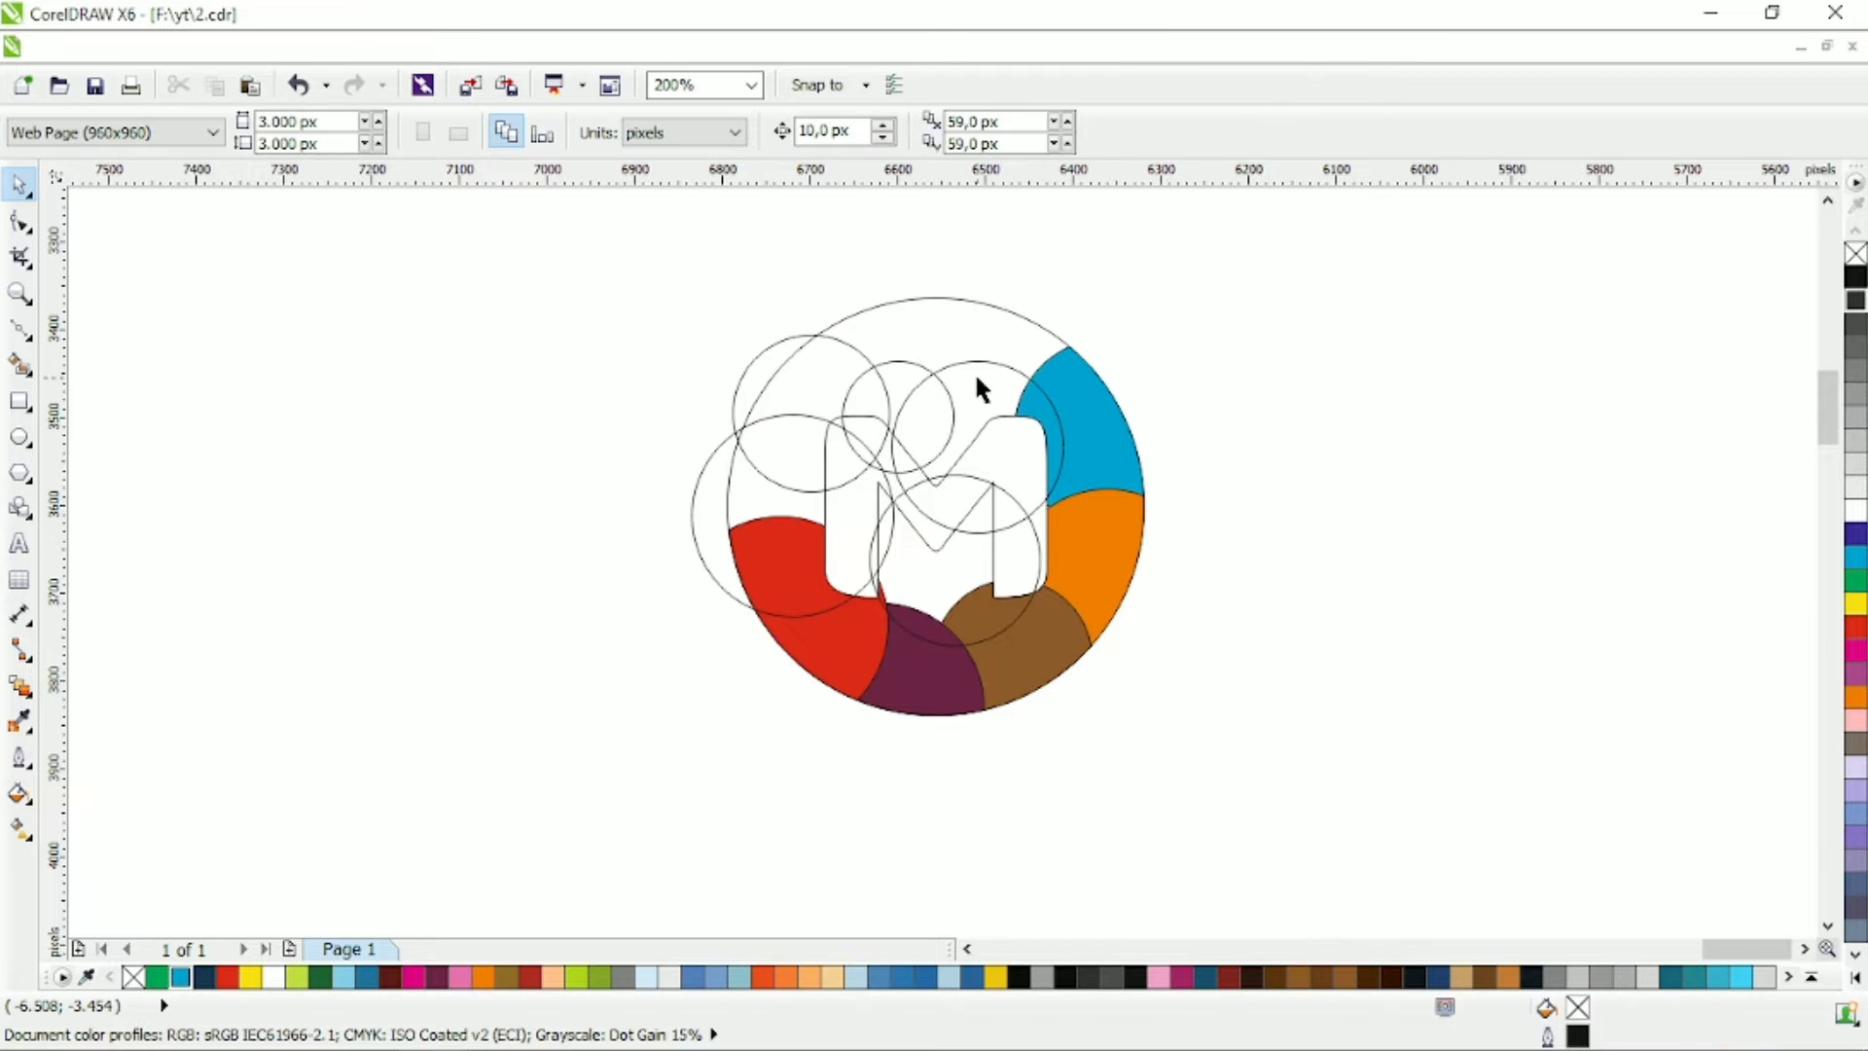
Intersect the circle at the left edge with the large trimmed circle, fill the overlap yellow-green, and remove the leftover circle.
click(707, 499)
shift+click(934, 299)
click(917, 132)
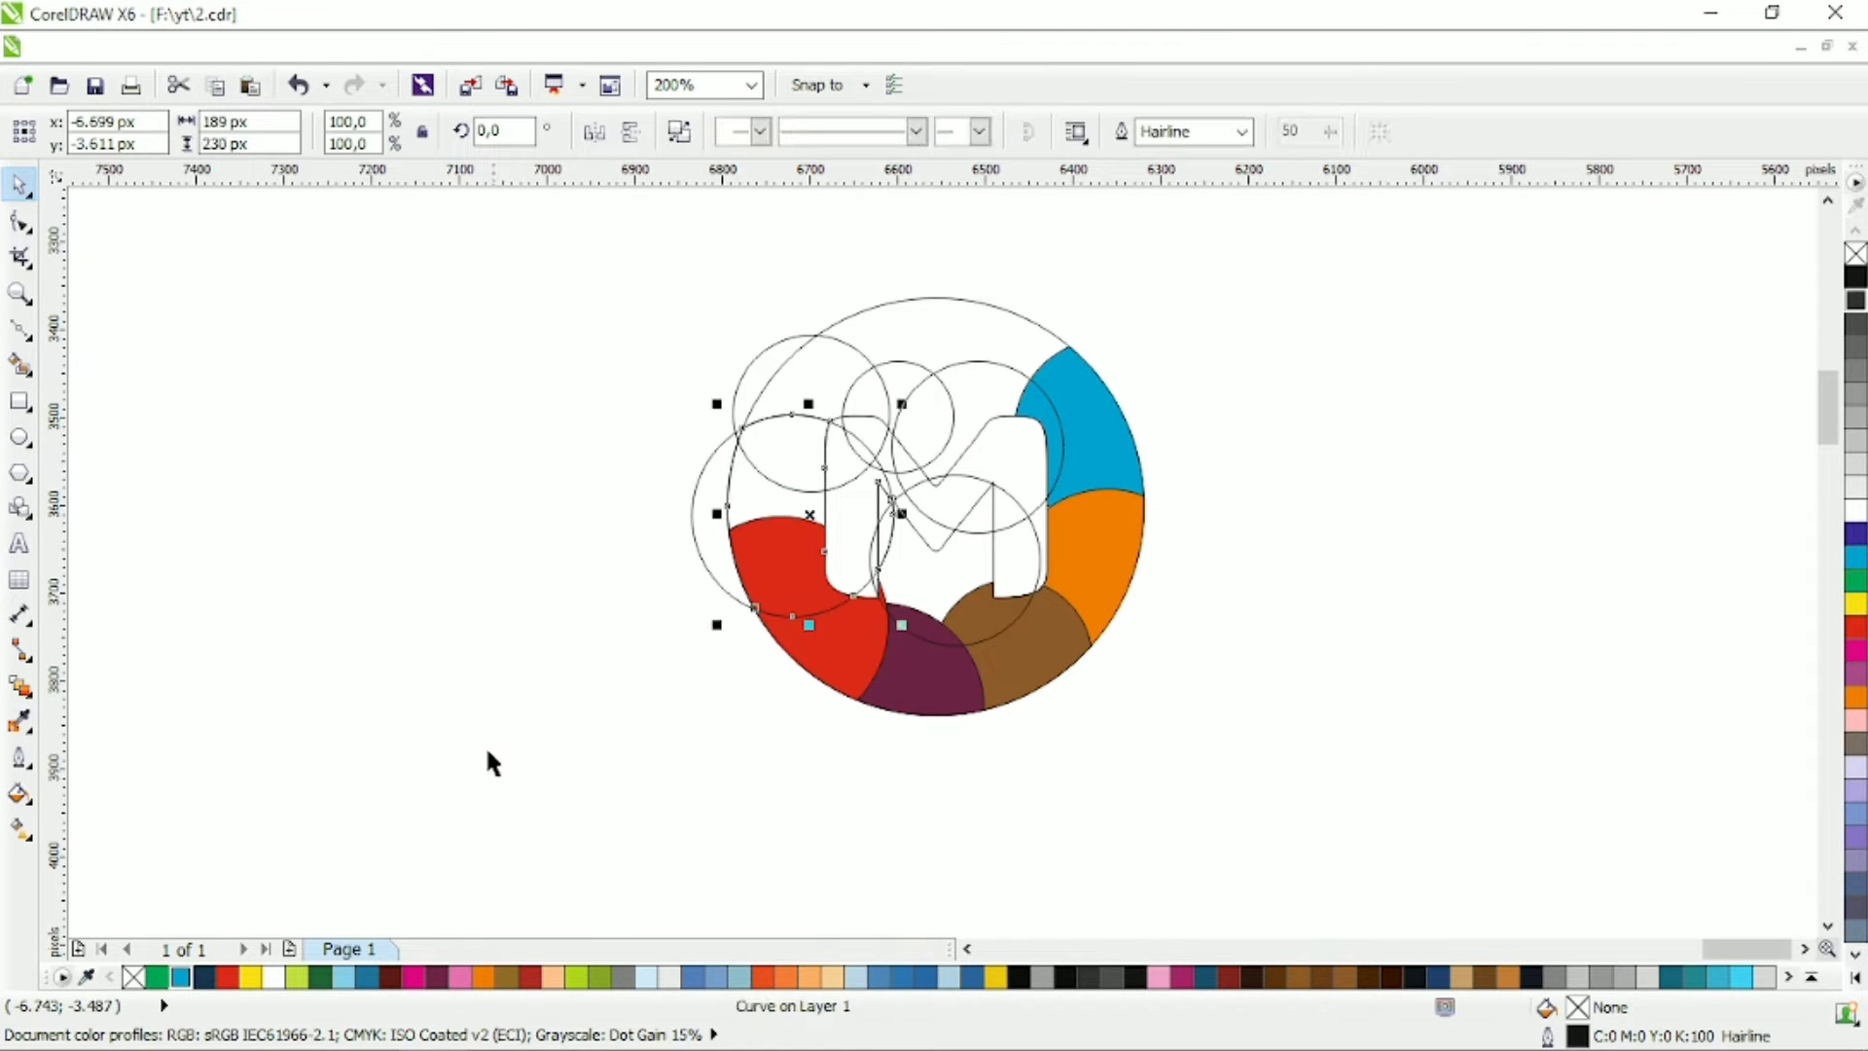
click(296, 976)
click(729, 554)
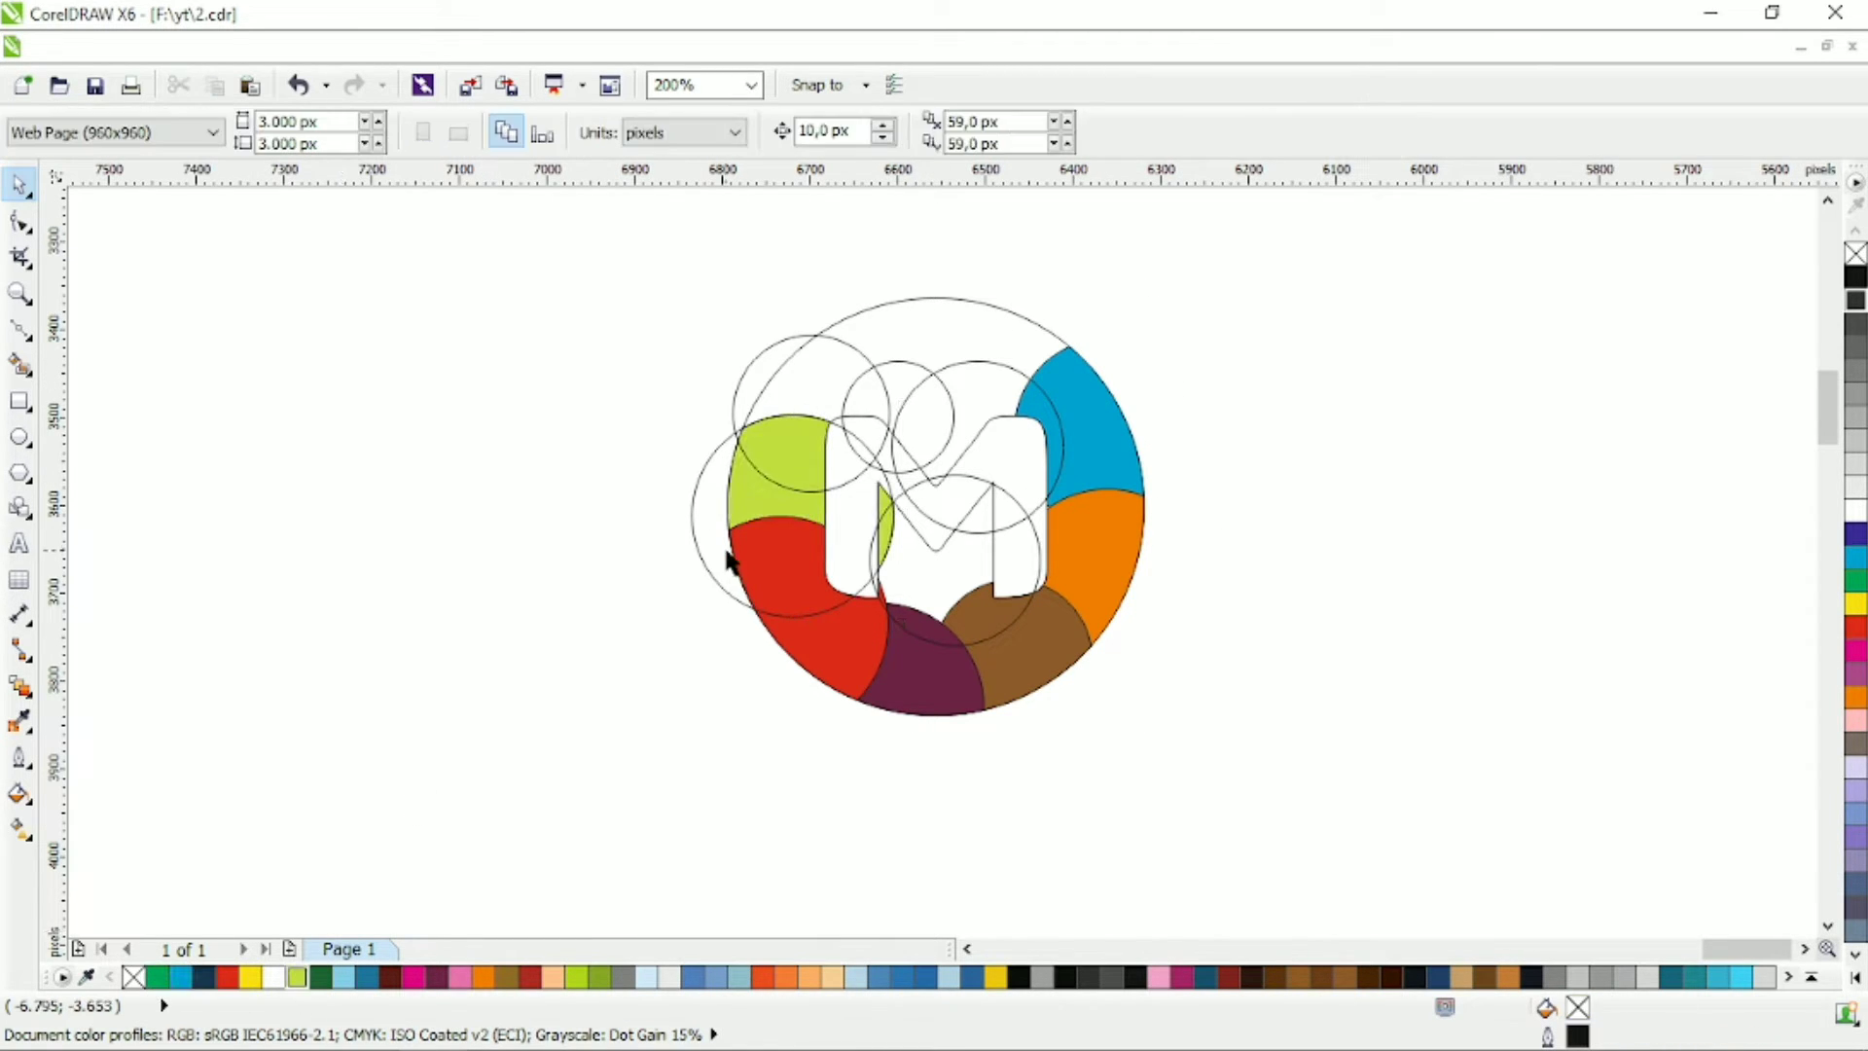
Intersect the upper-left circle with the large trimmed circle and fill the overlap dark purple.
click(784, 357)
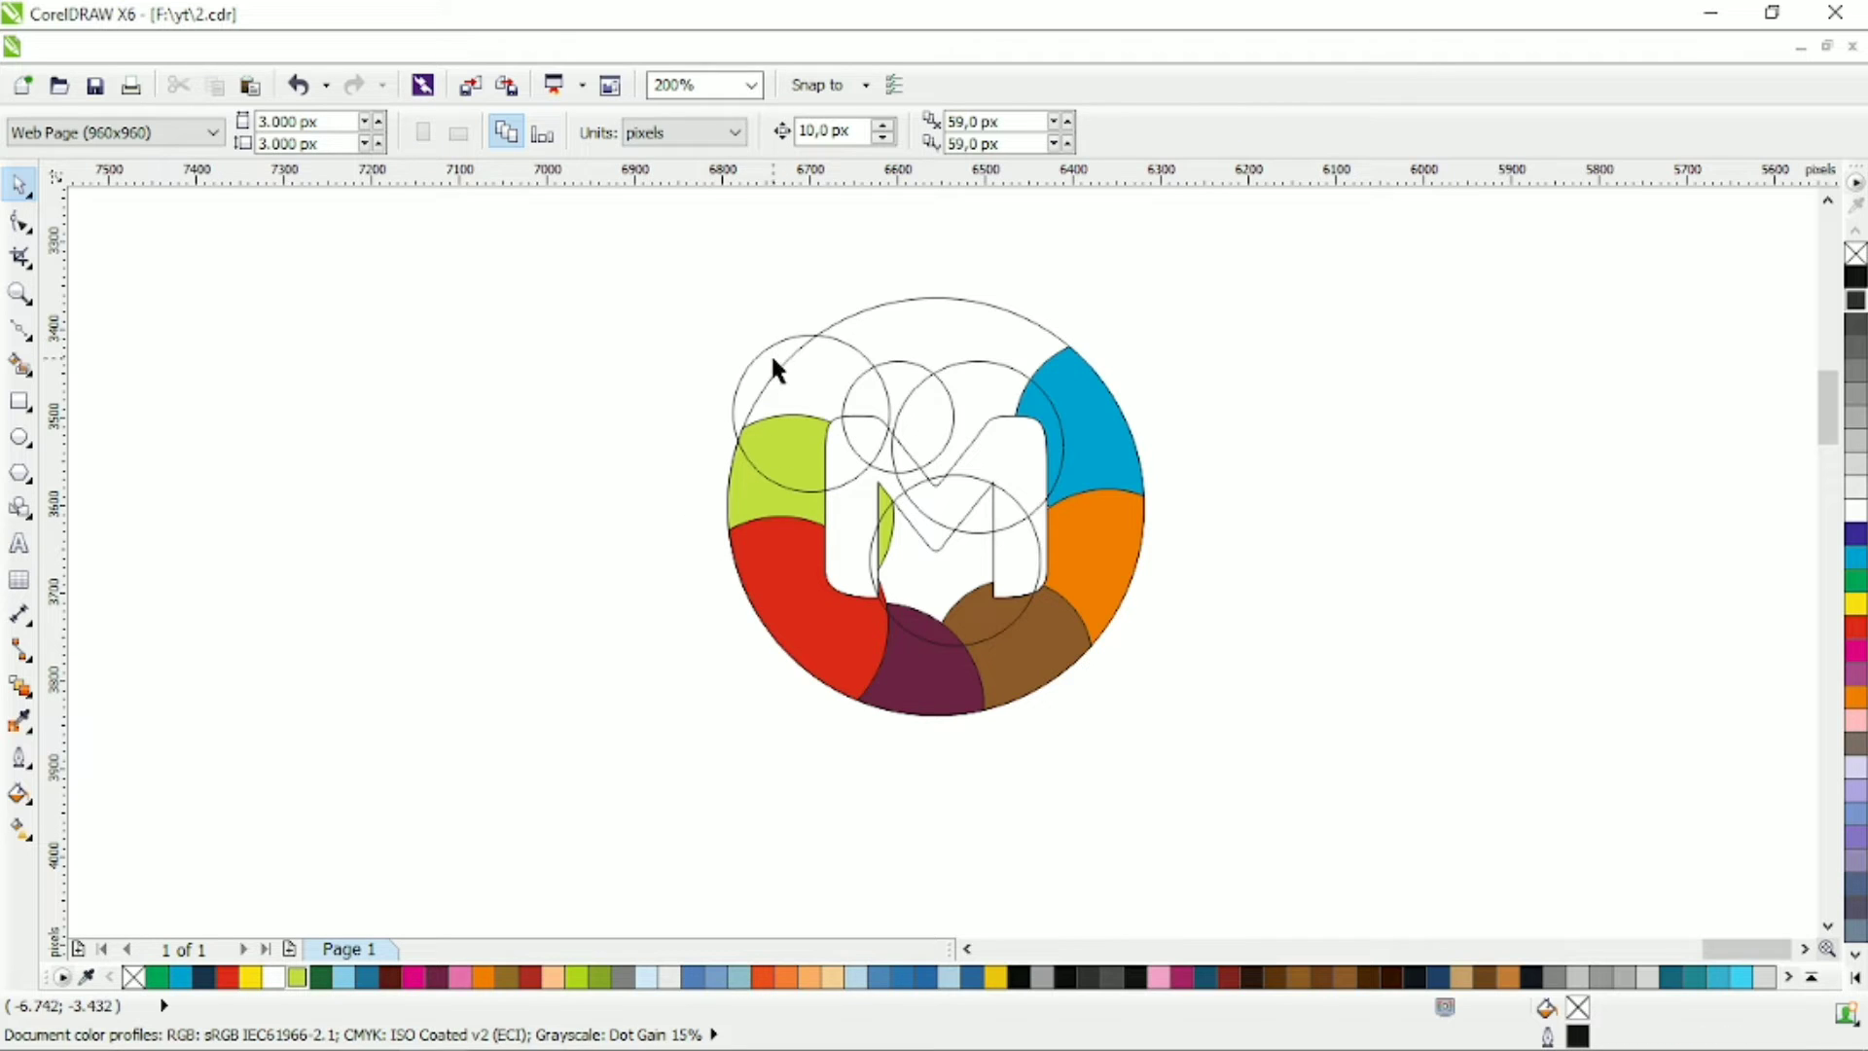
click(768, 354)
shift+click(963, 301)
click(918, 132)
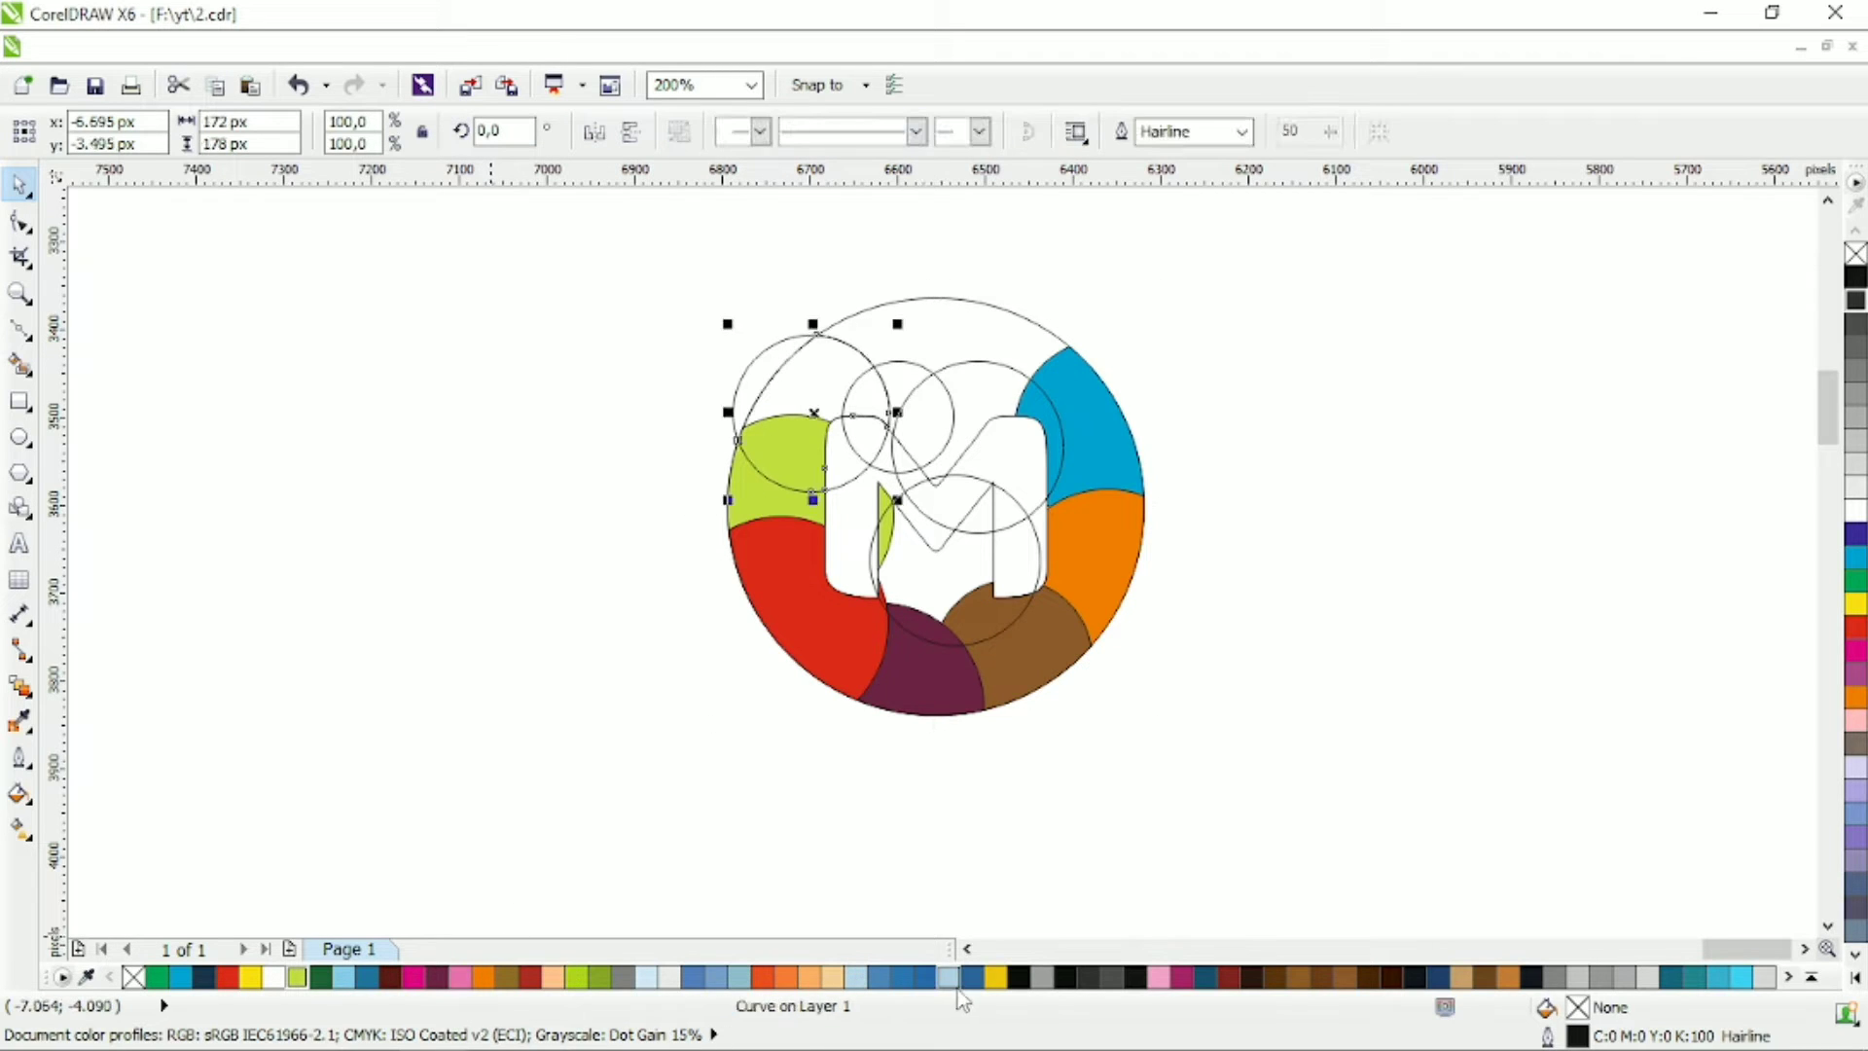
click(437, 977)
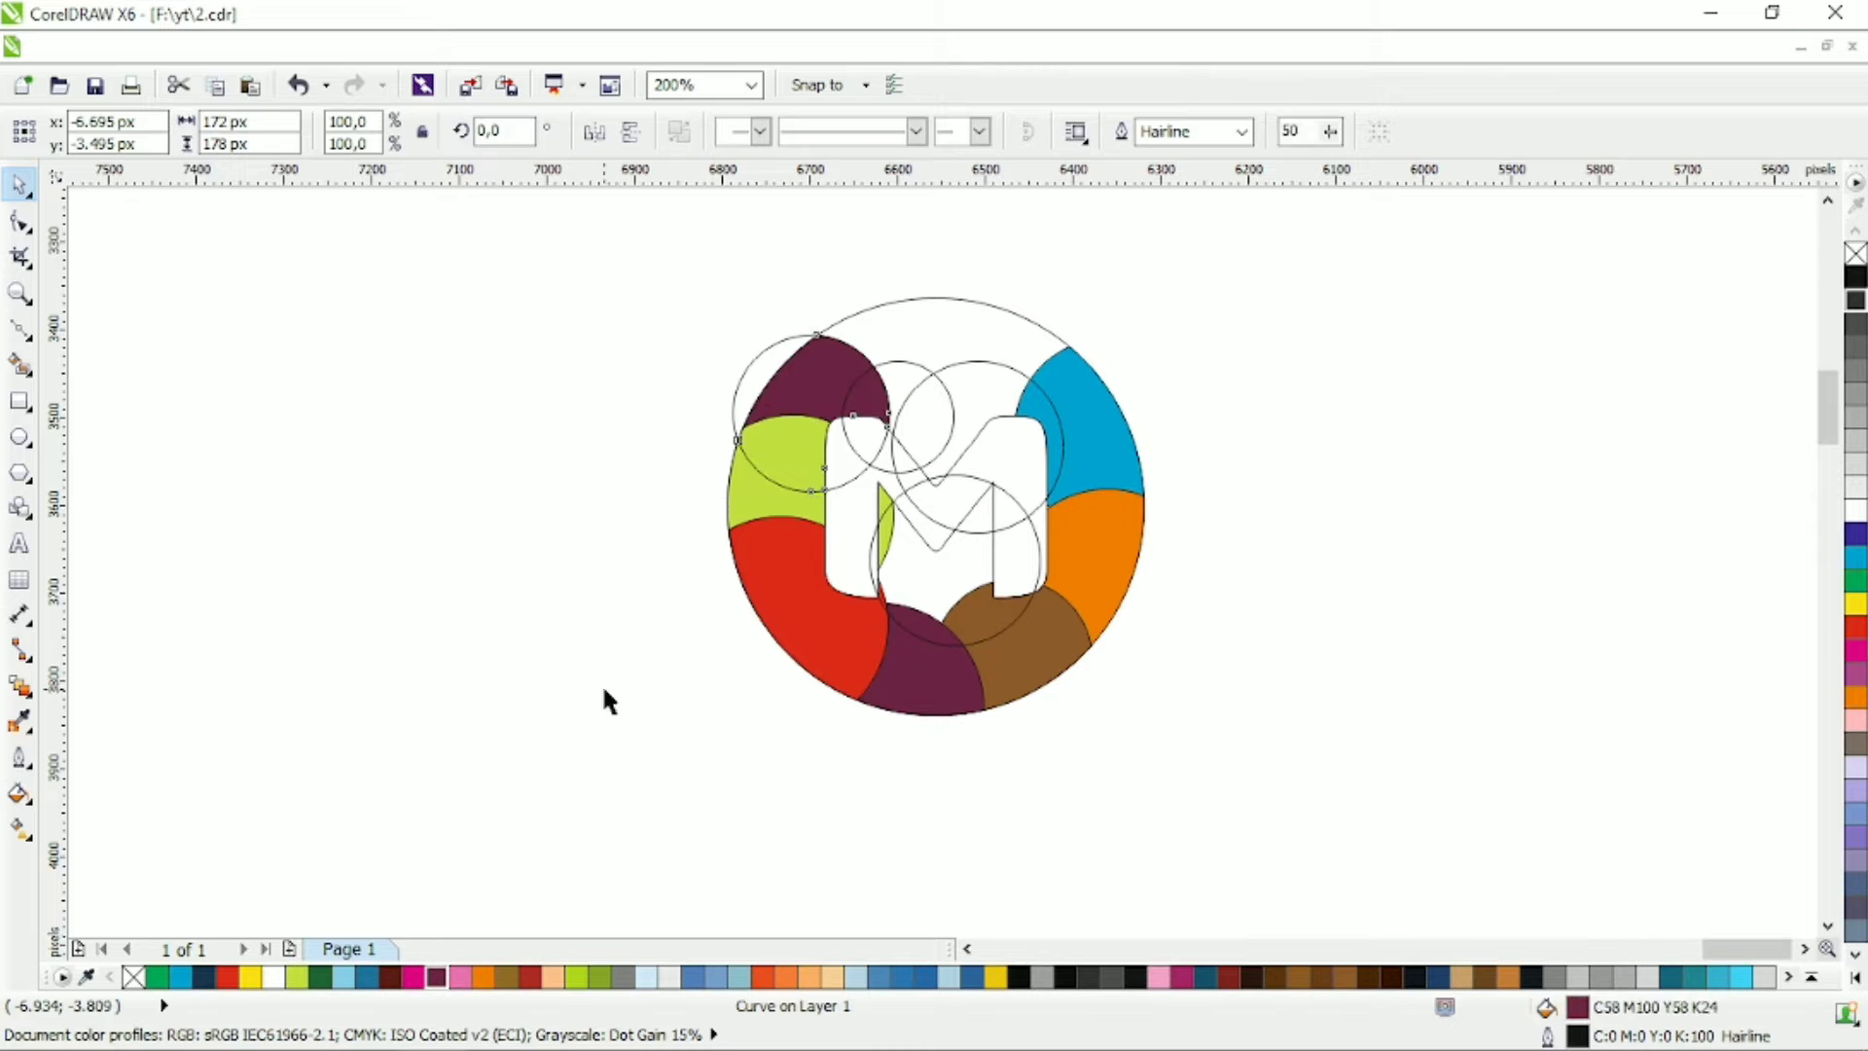
click(609, 701)
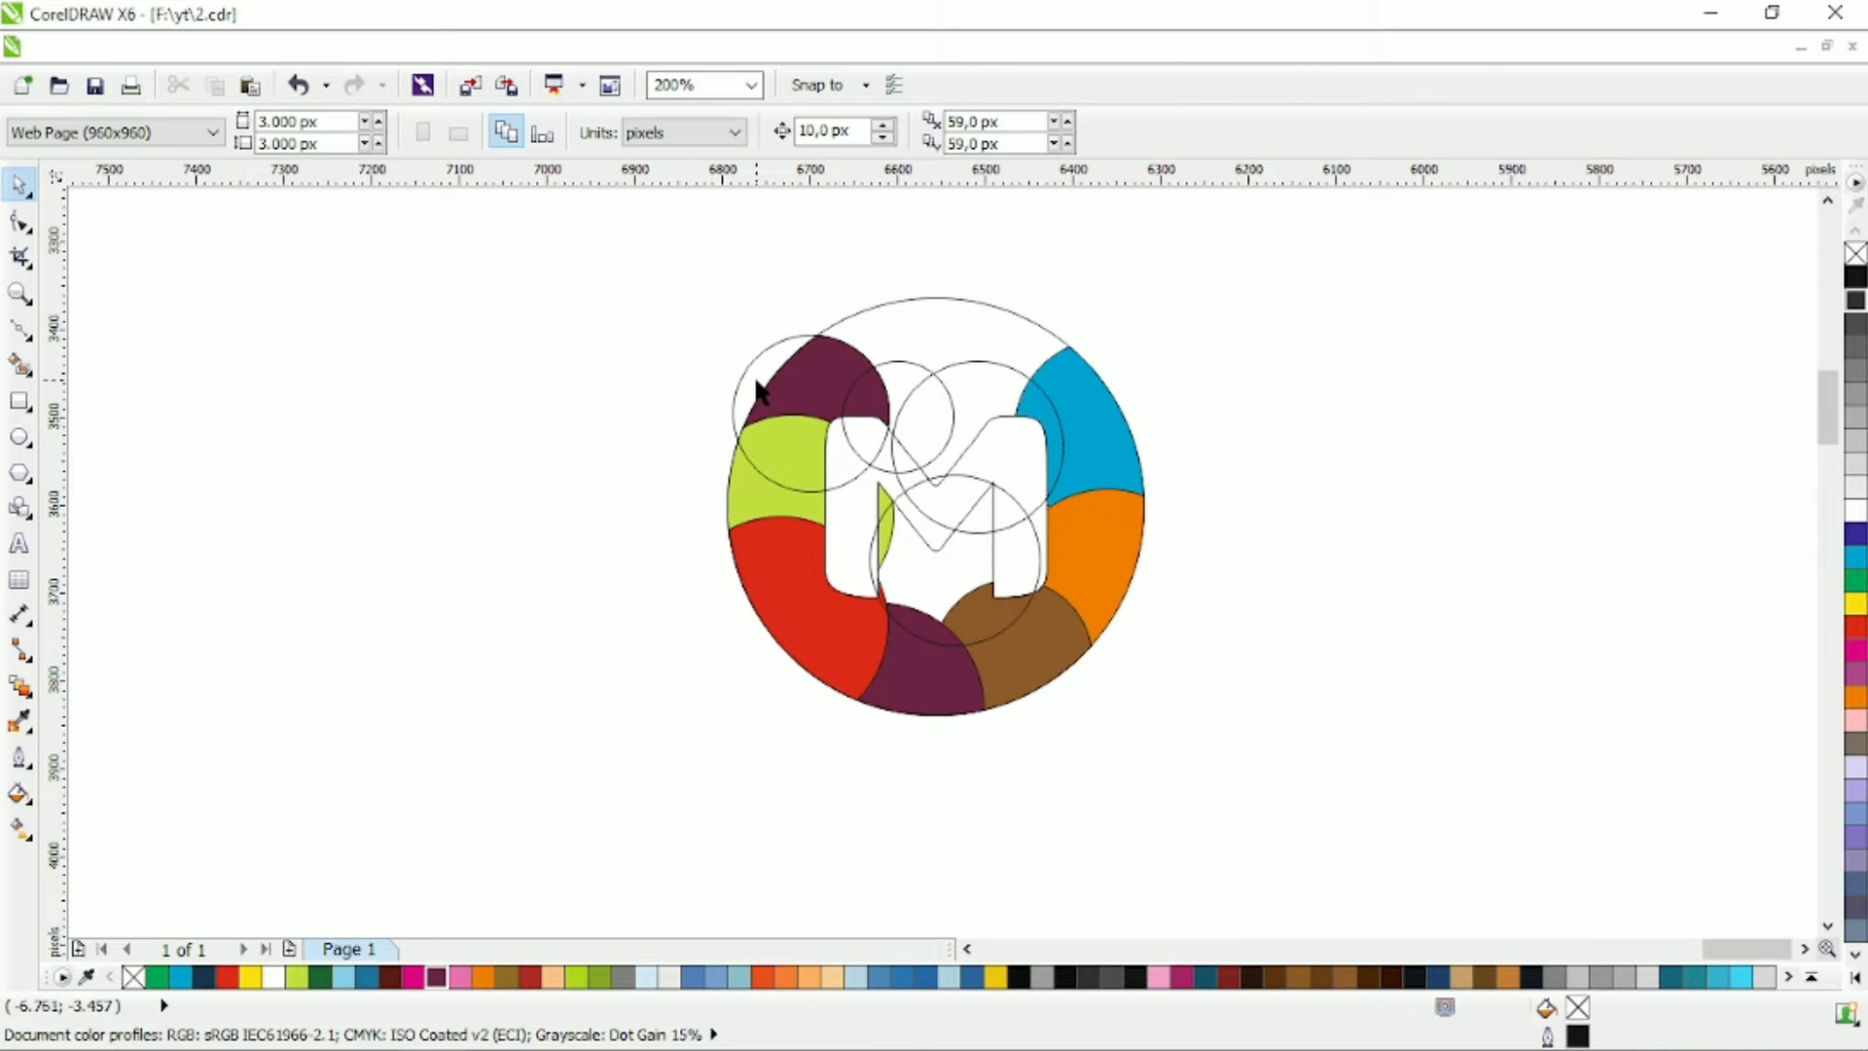
click(893, 377)
click(483, 977)
click(997, 387)
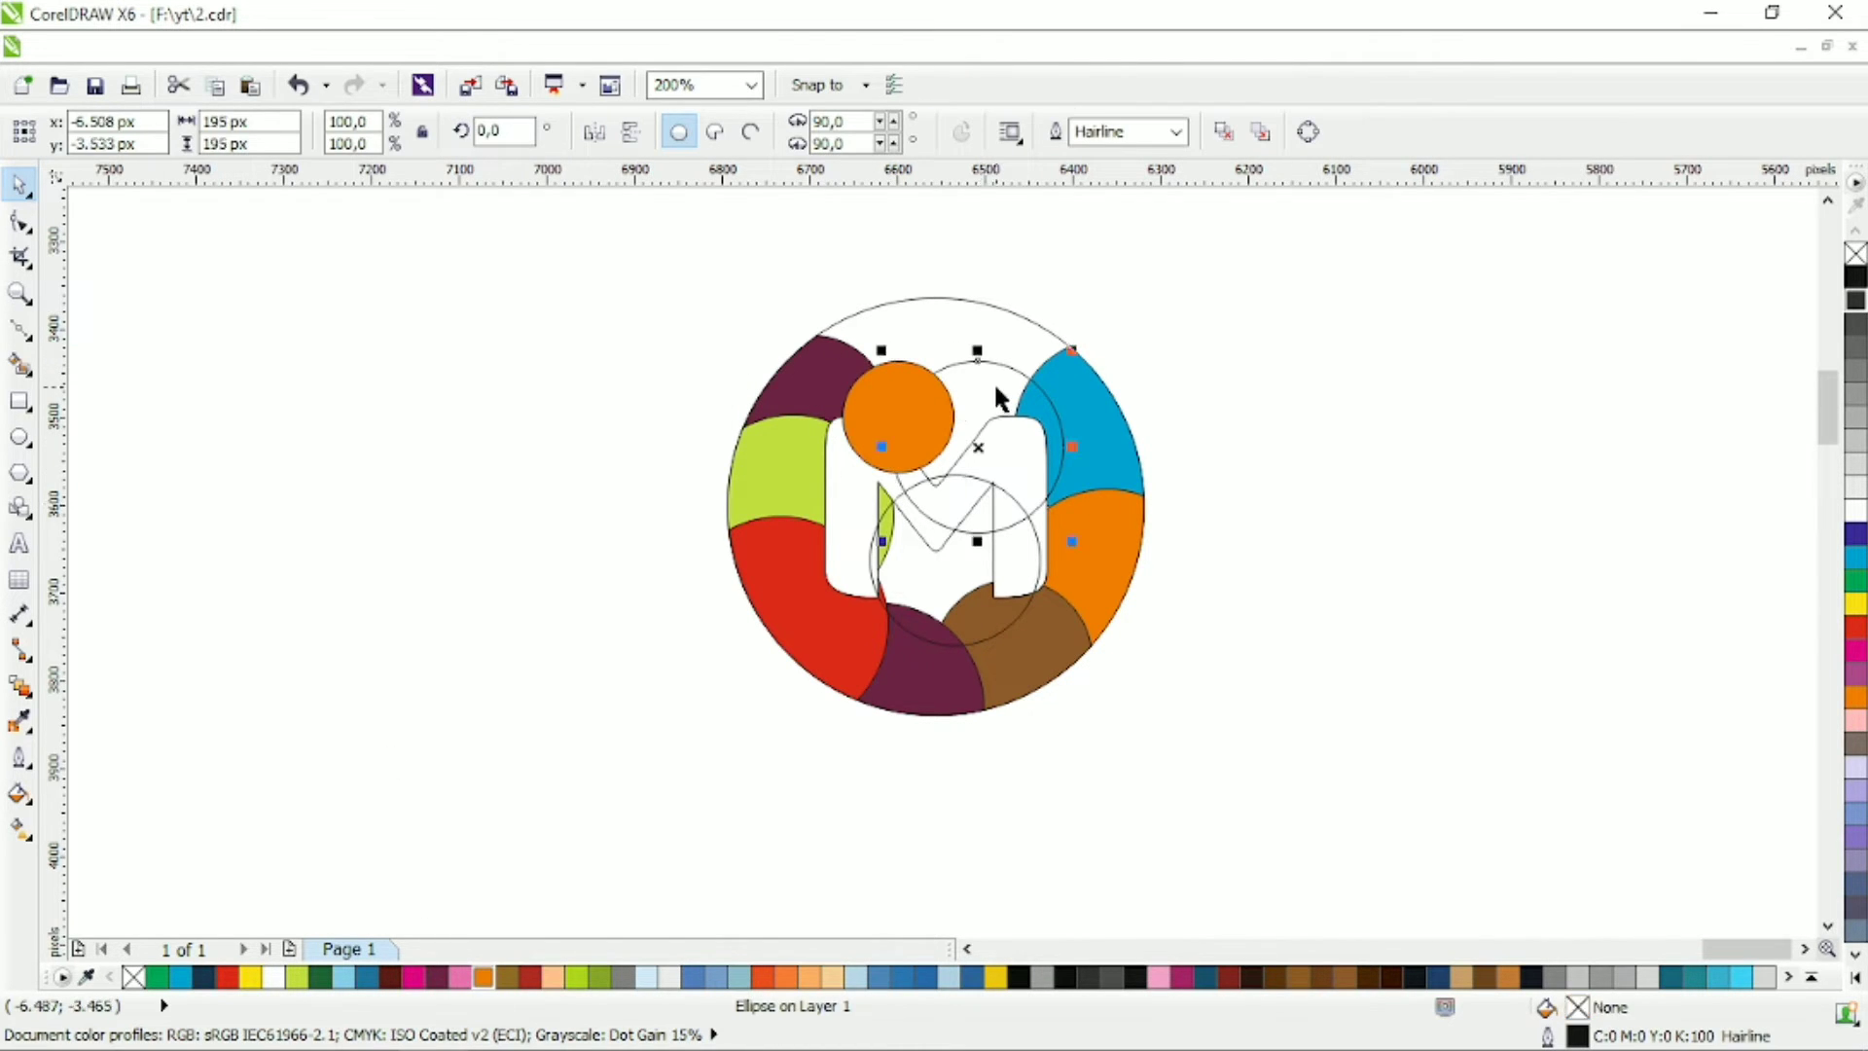
Intersect the smallest circle above the M with the large trimmed circle, fill the overlap orange, and delete the leftover circle.
click(913, 365)
shift+click(942, 301)
click(917, 132)
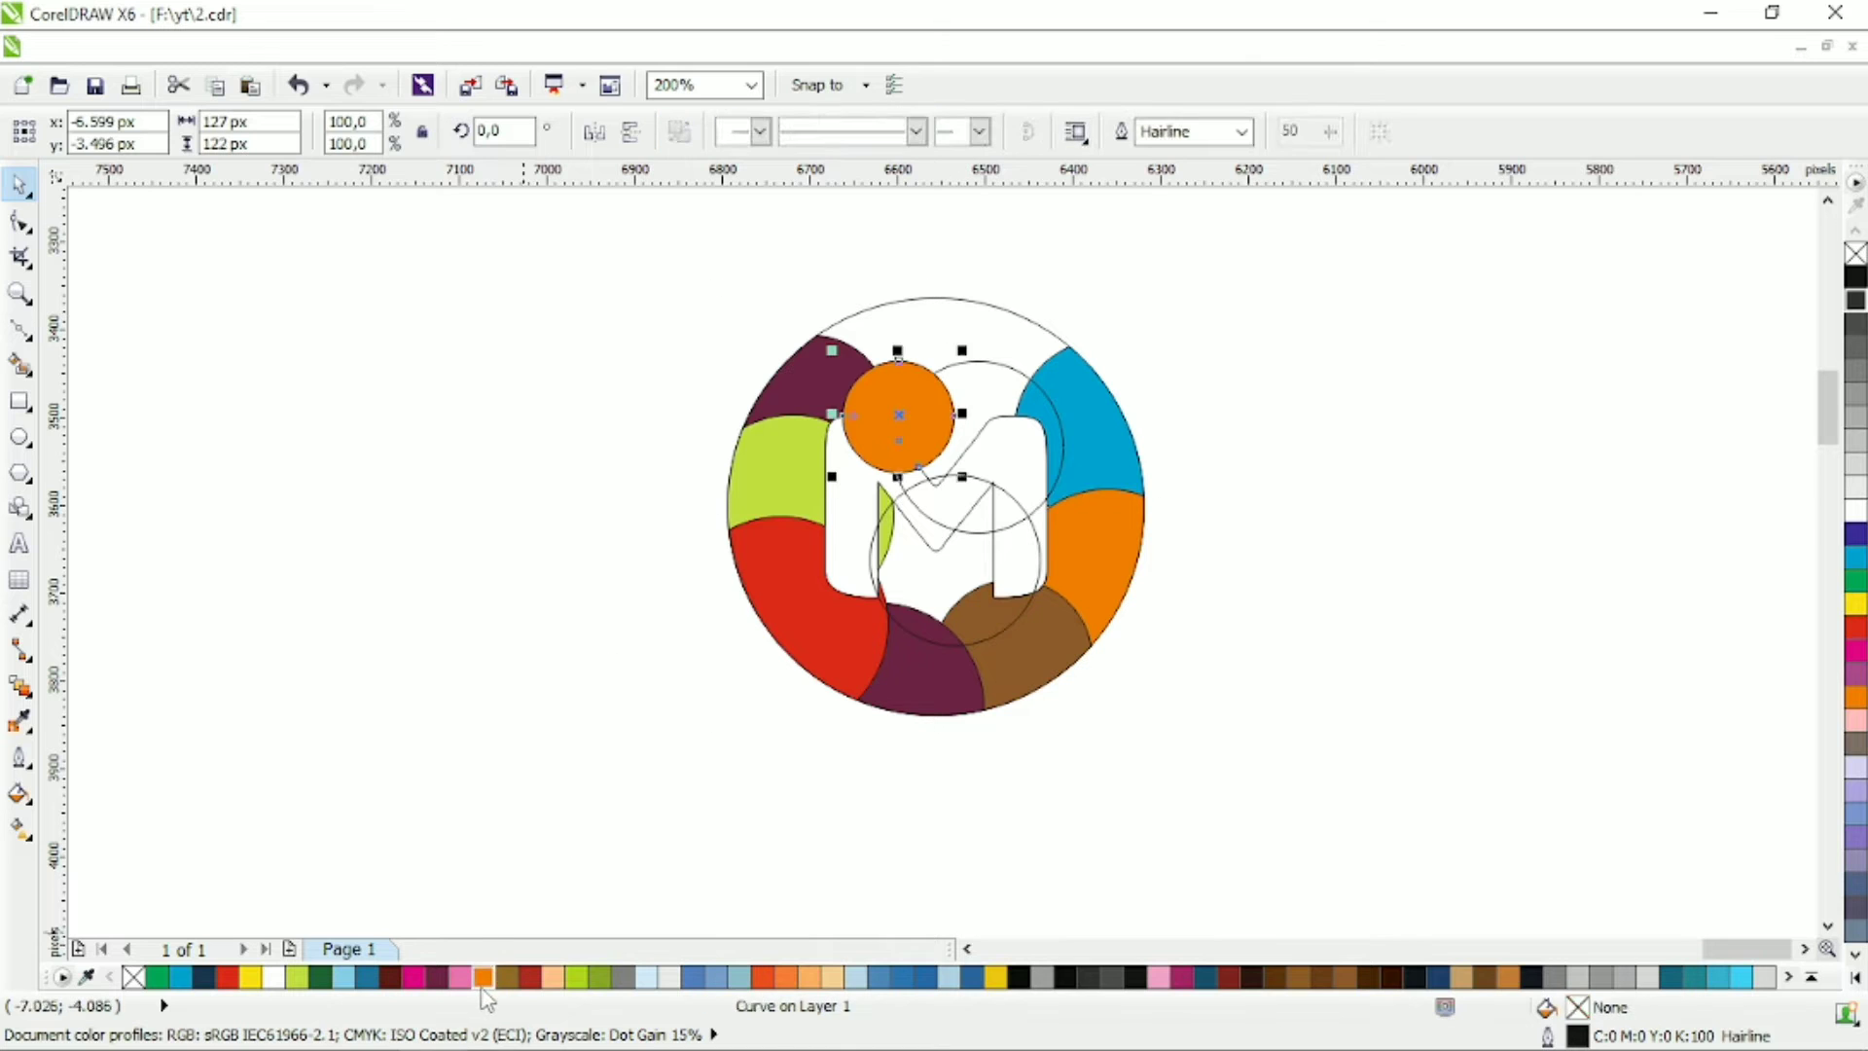
click(484, 980)
click(863, 453)
key(Delete)
Intersect the circle over the M's upper right half with the large trimmed circle, fill the overlap magenta, and delete the leftover circle.
click(979, 384)
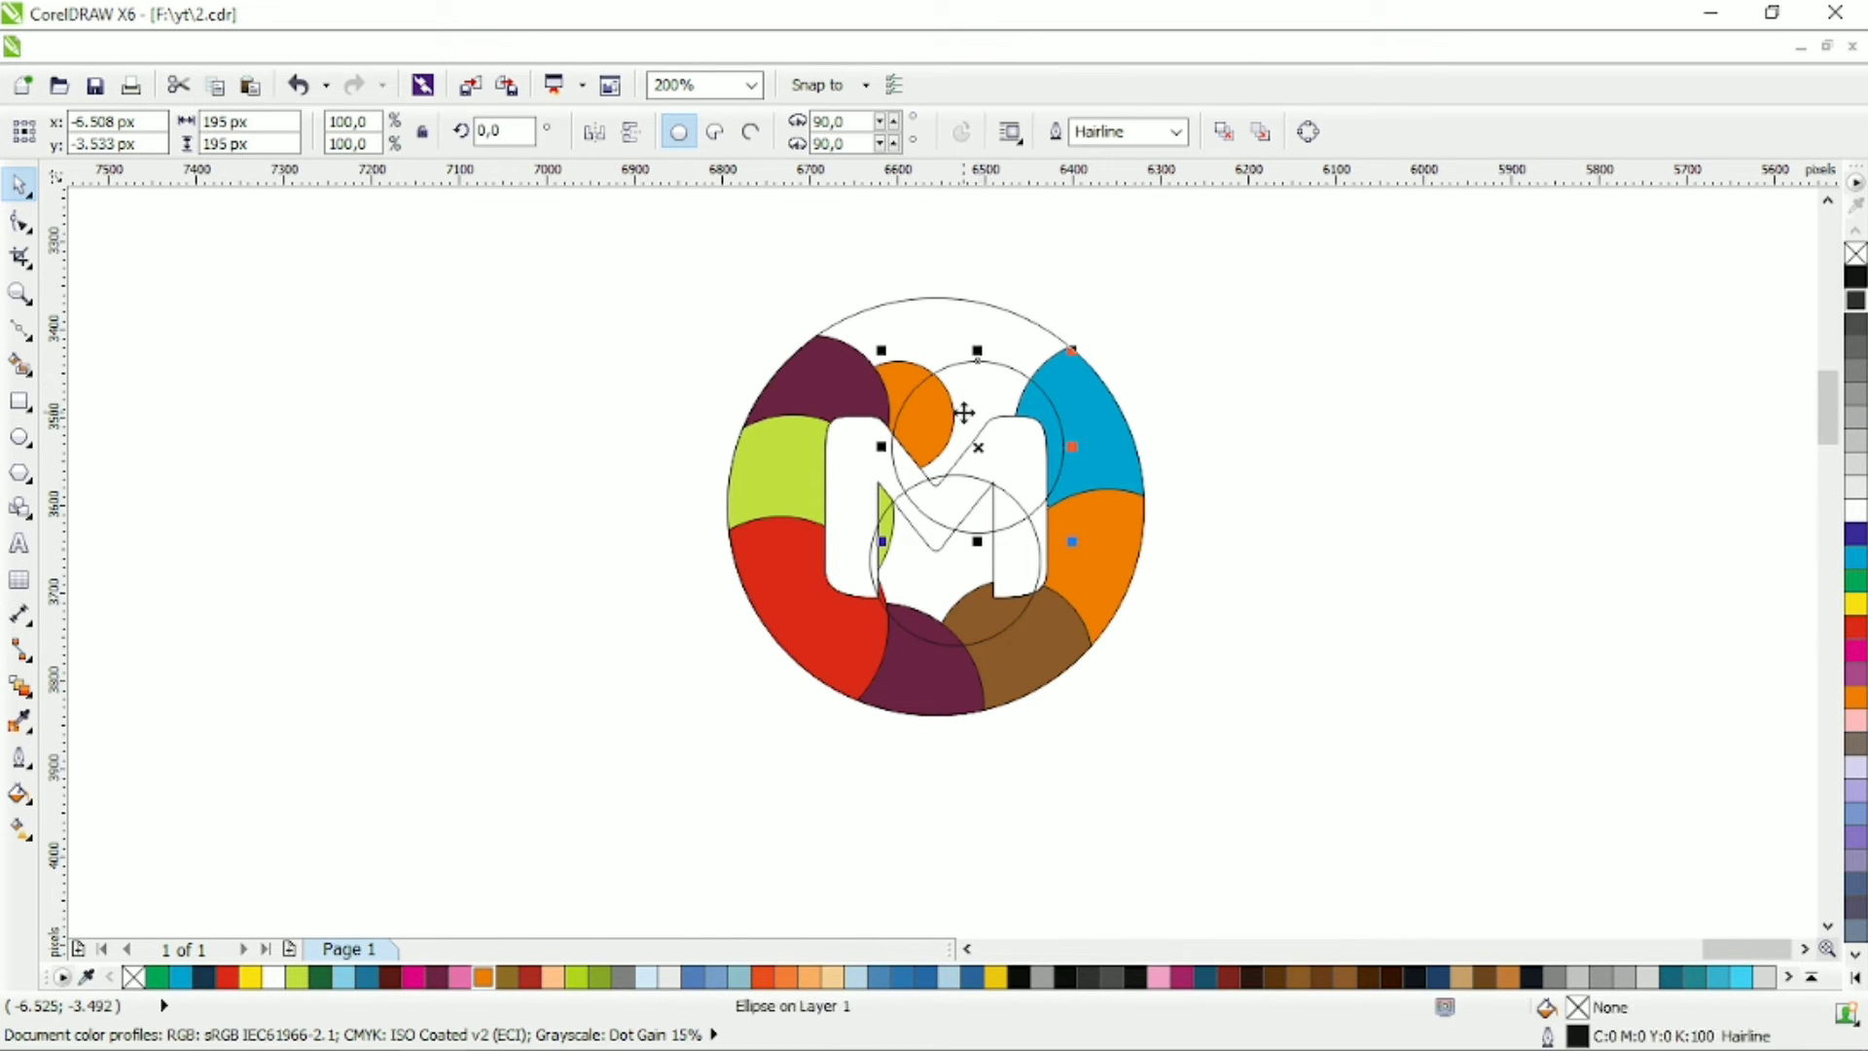
shift+click(1024, 367)
click(916, 131)
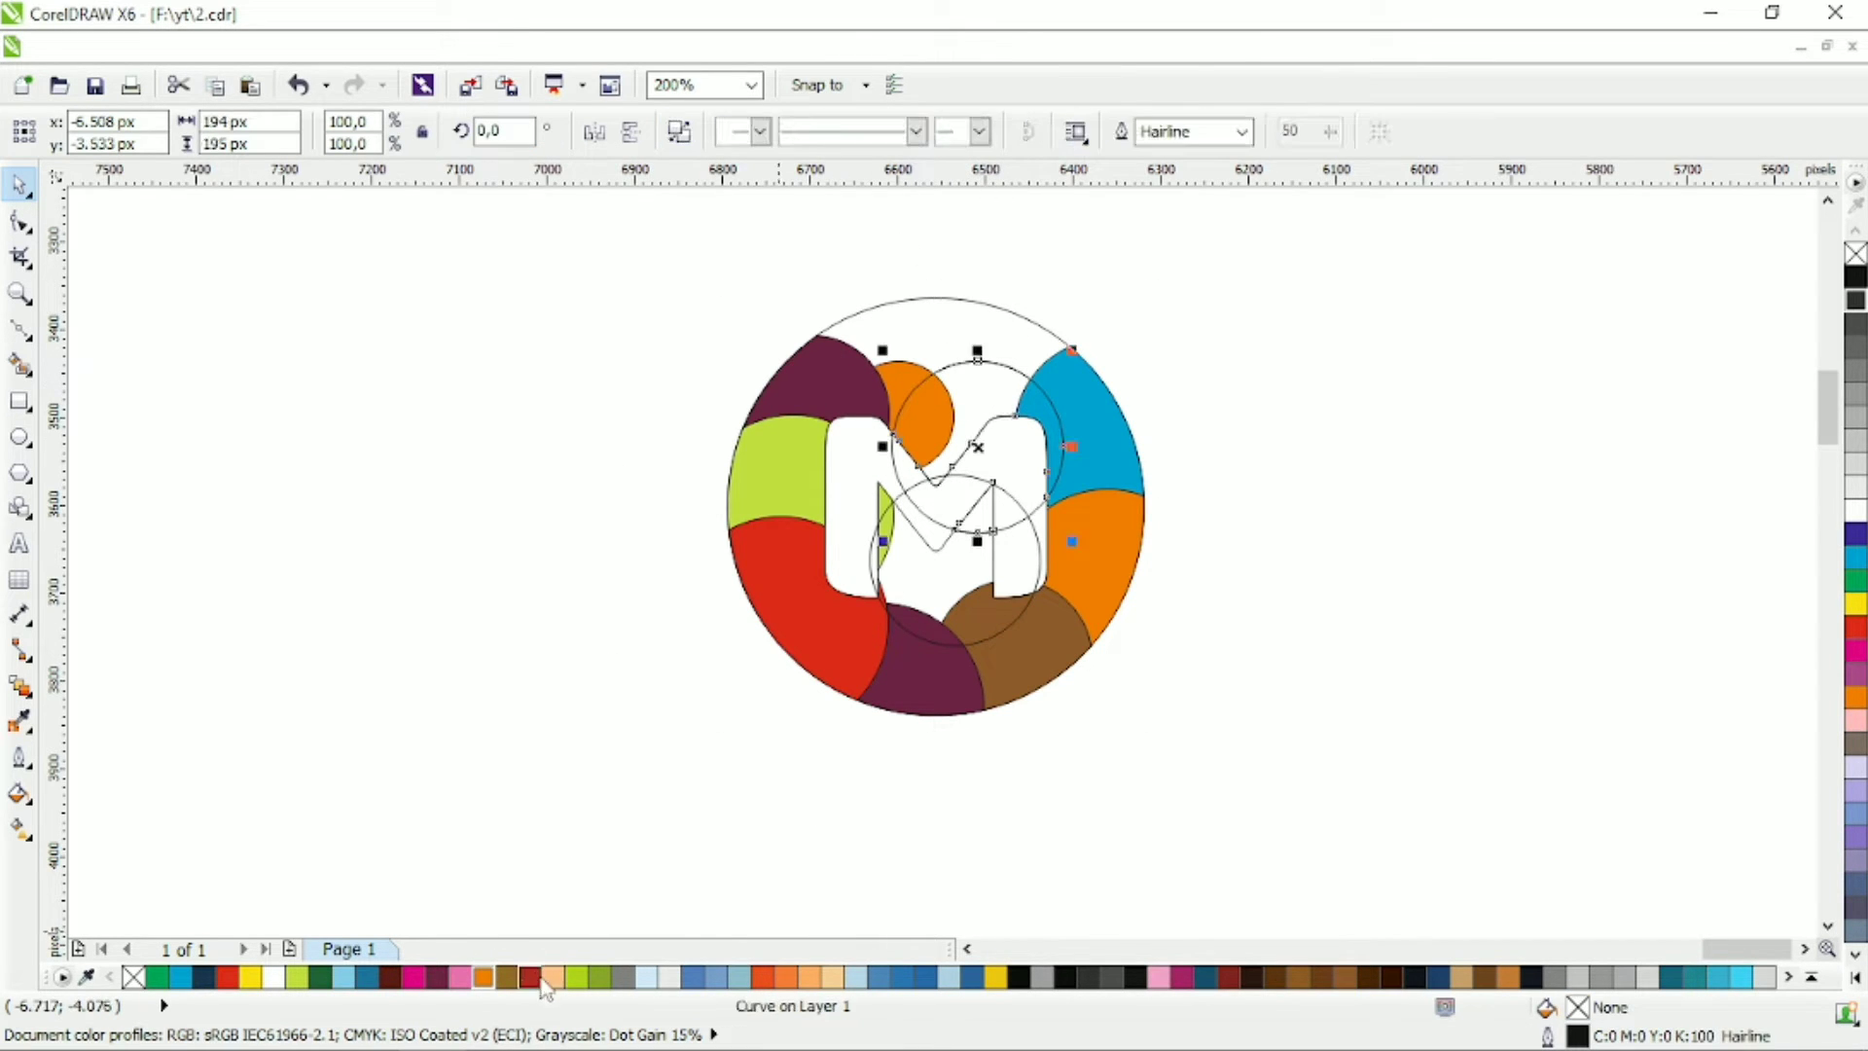
click(414, 977)
click(505, 821)
click(979, 405)
key(Delete)
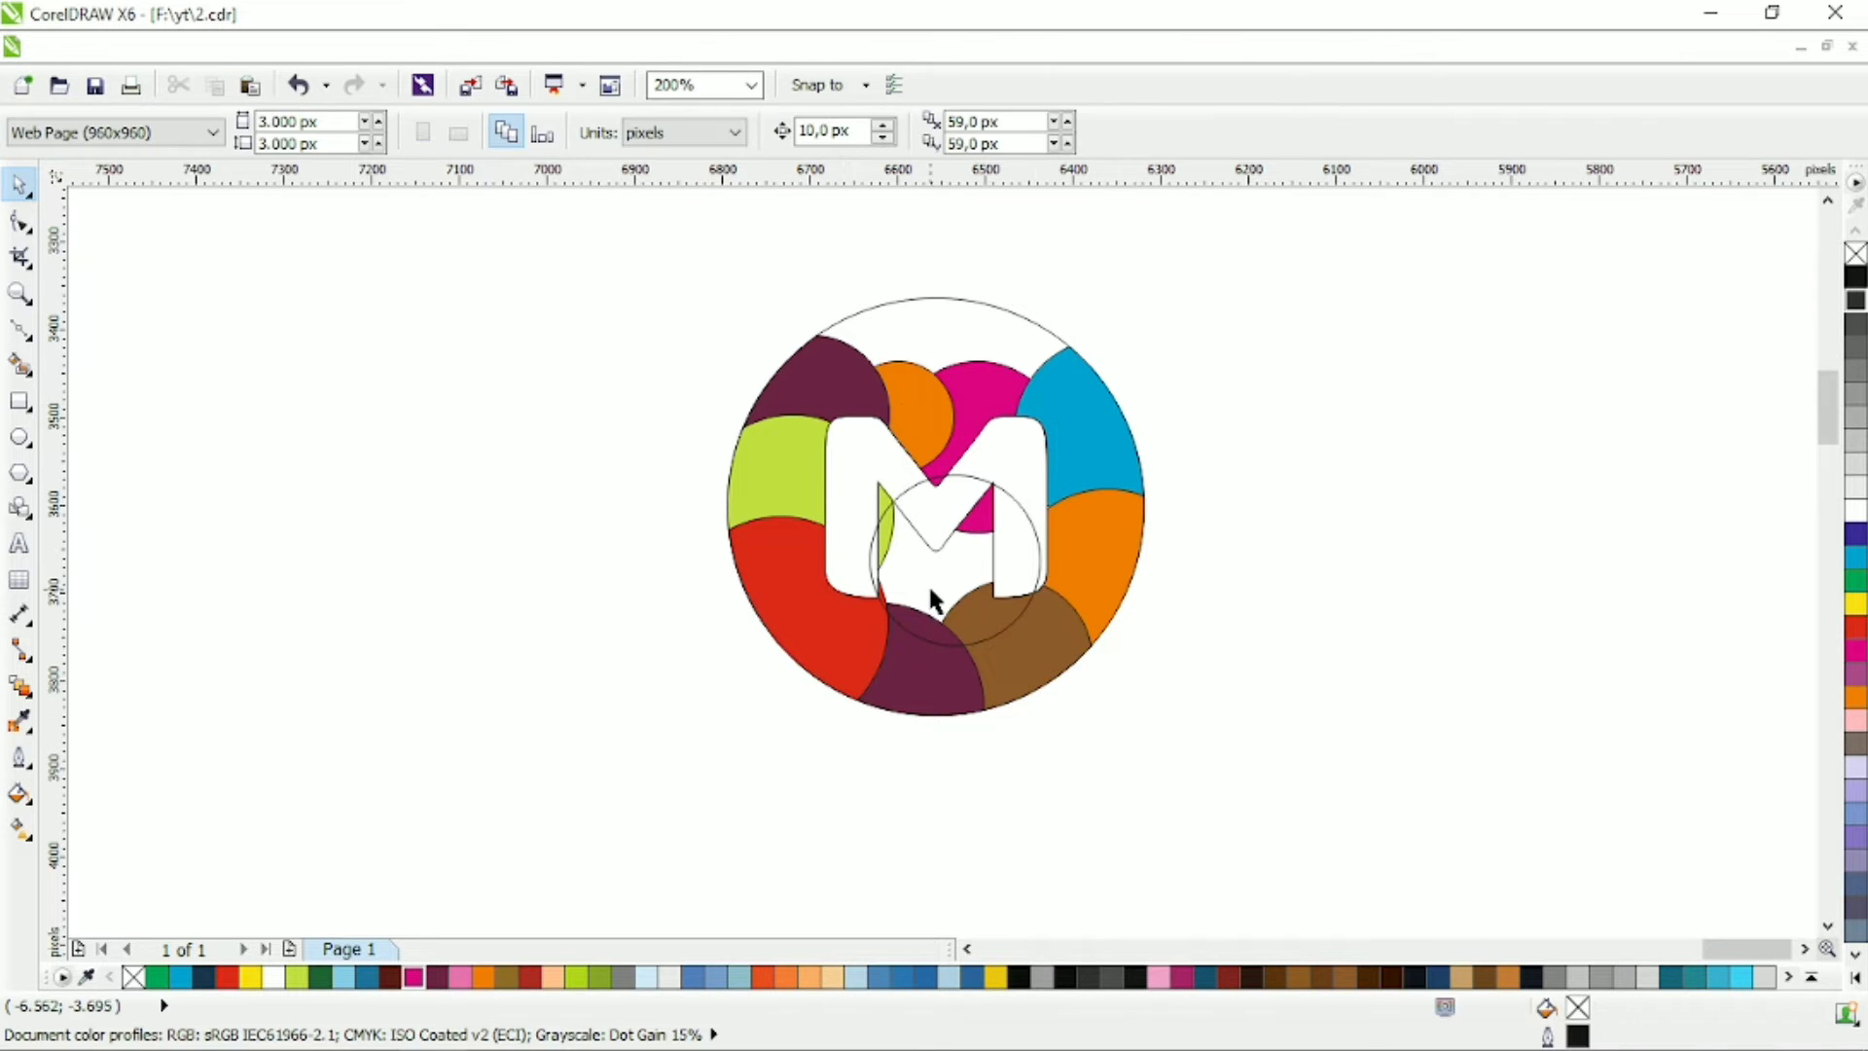
Enlarge the circle below the M's center to about 217 px, intersect it with the large trimmed circle, and fill the overlap light blue.
click(931, 598)
drag(860, 654, 839, 674)
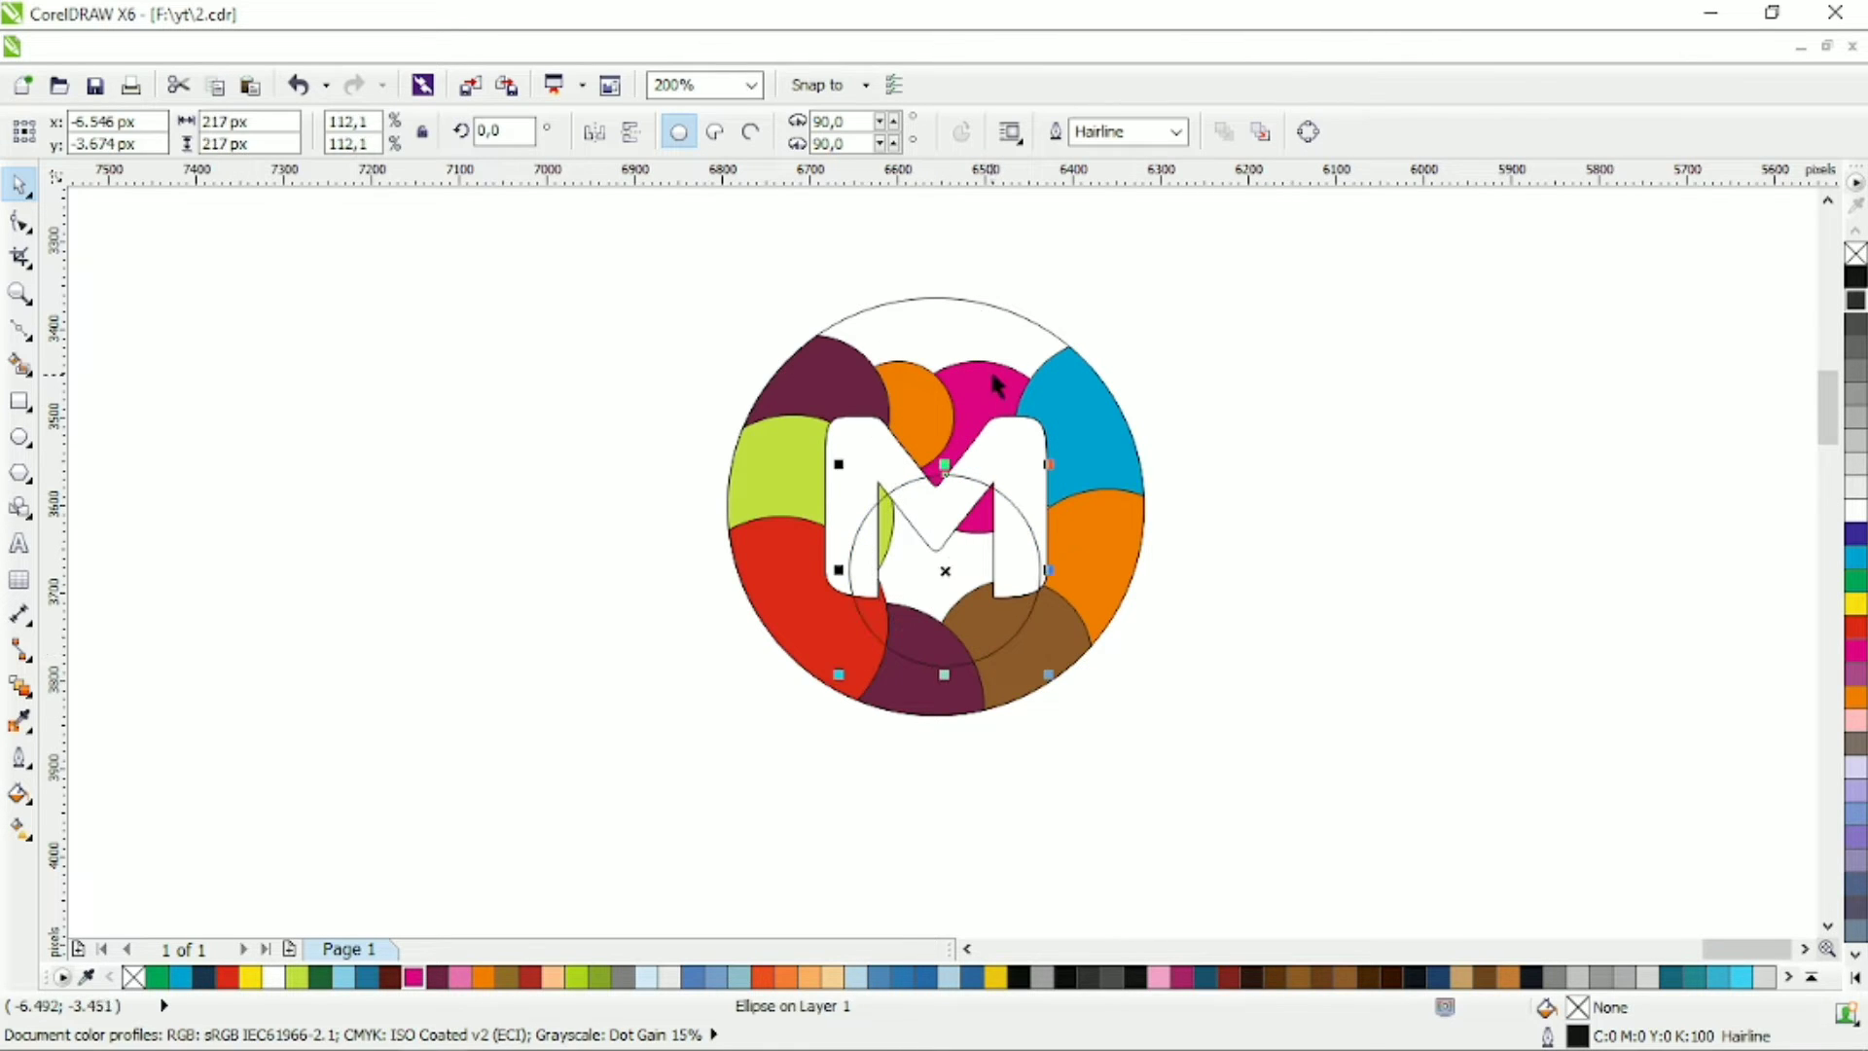
shift+click(998, 351)
click(918, 134)
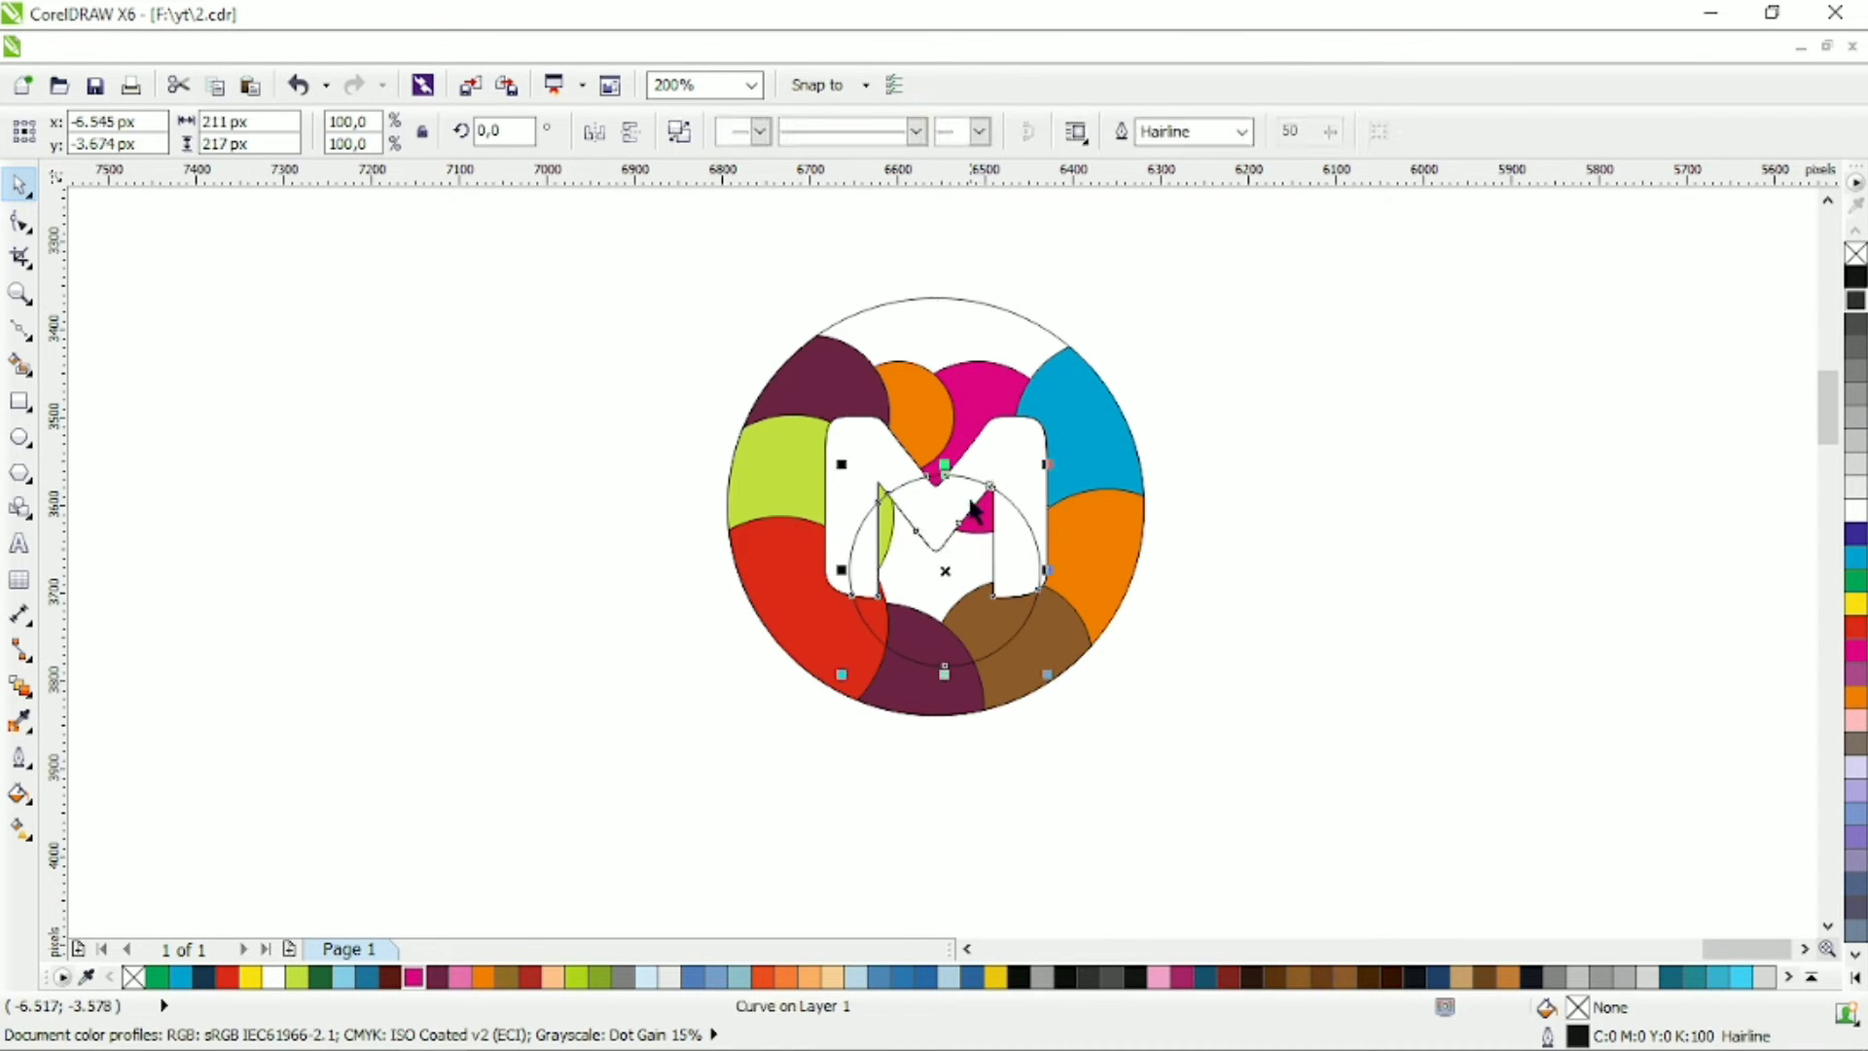
click(344, 977)
click(1274, 554)
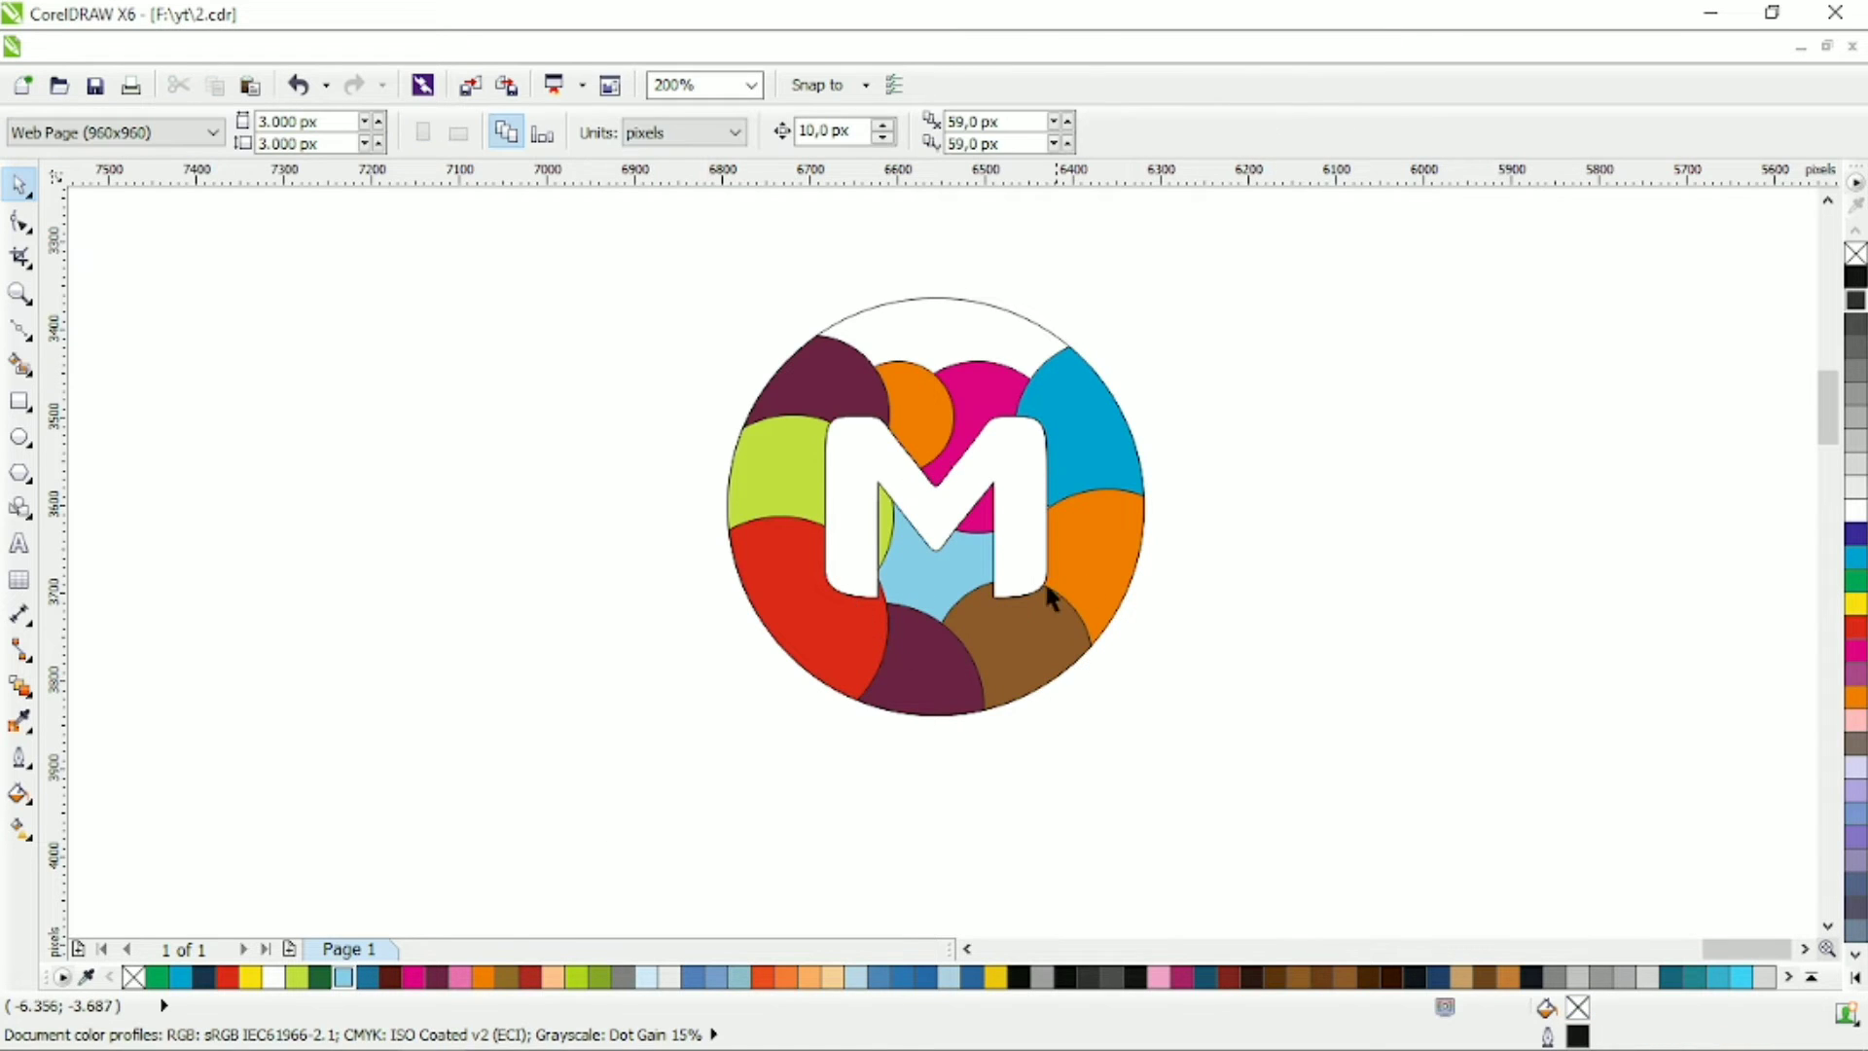
Intersect the yellow-green piece with the red piece below it and fill the overlap dark red.
click(793, 479)
shift+click(781, 569)
click(918, 135)
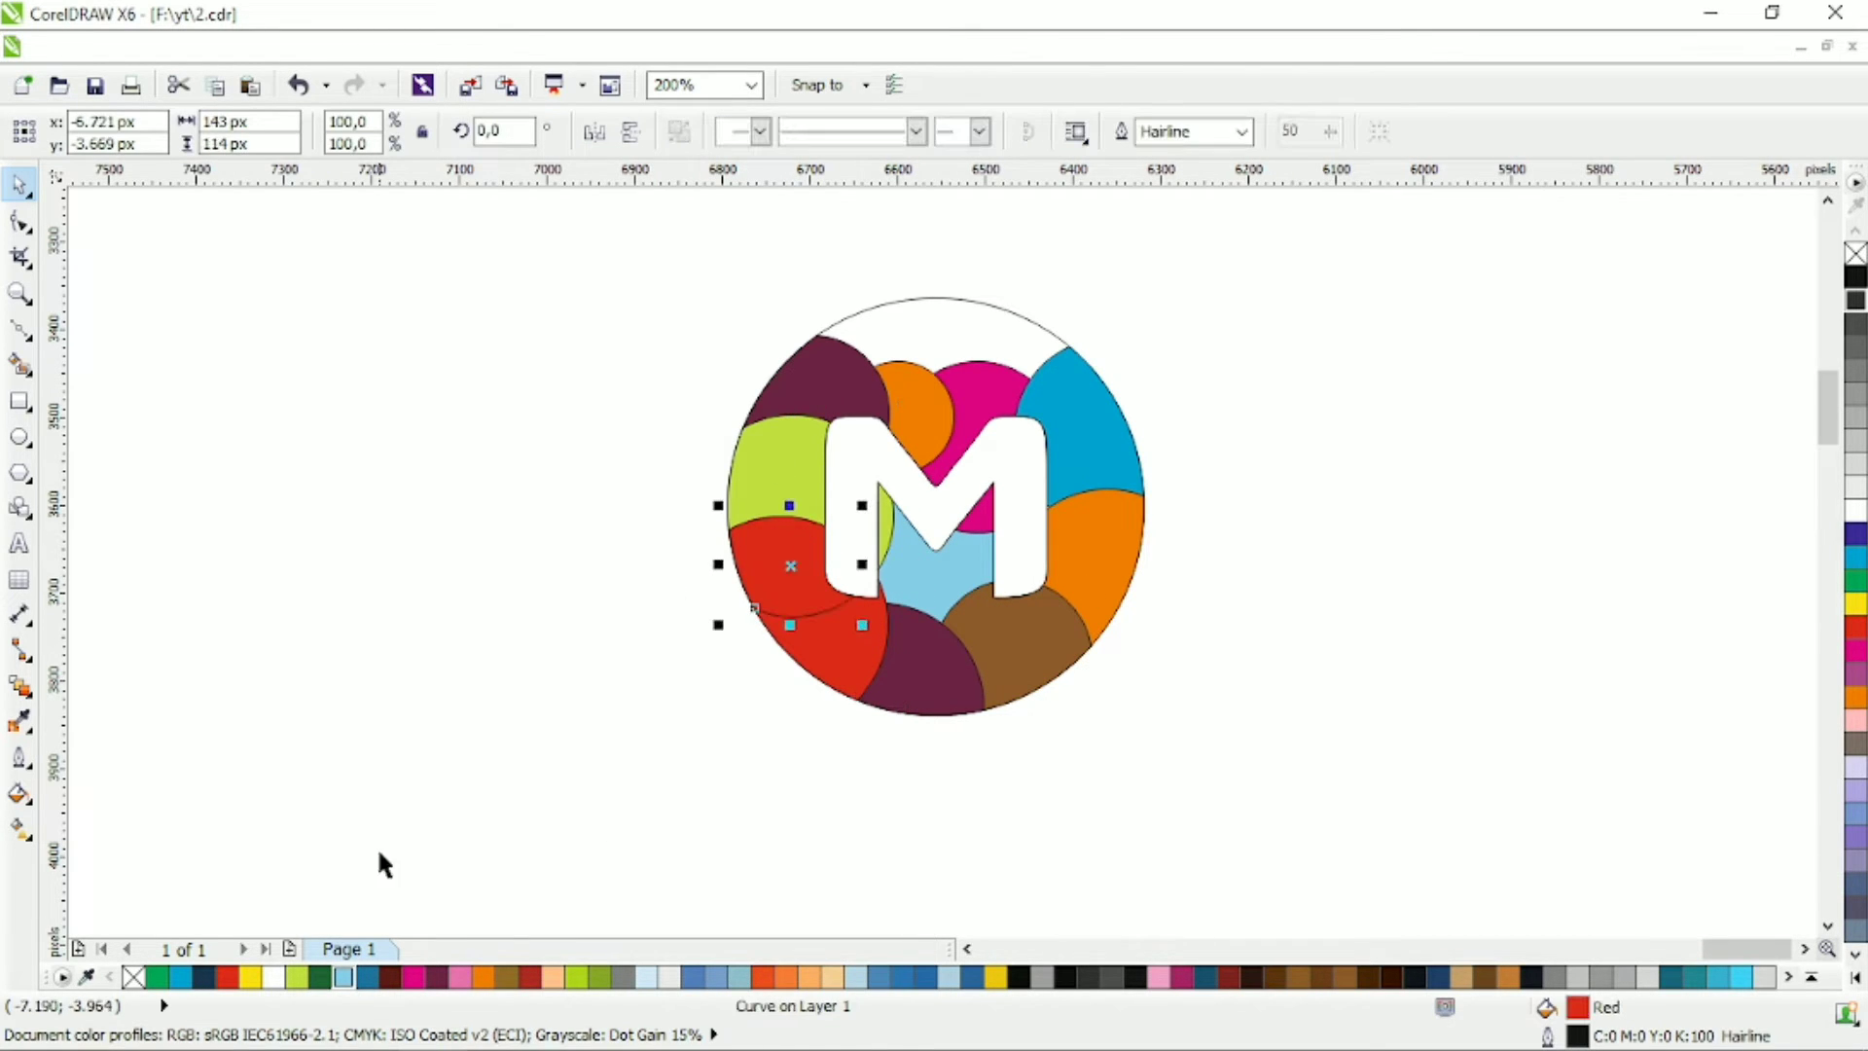
click(321, 977)
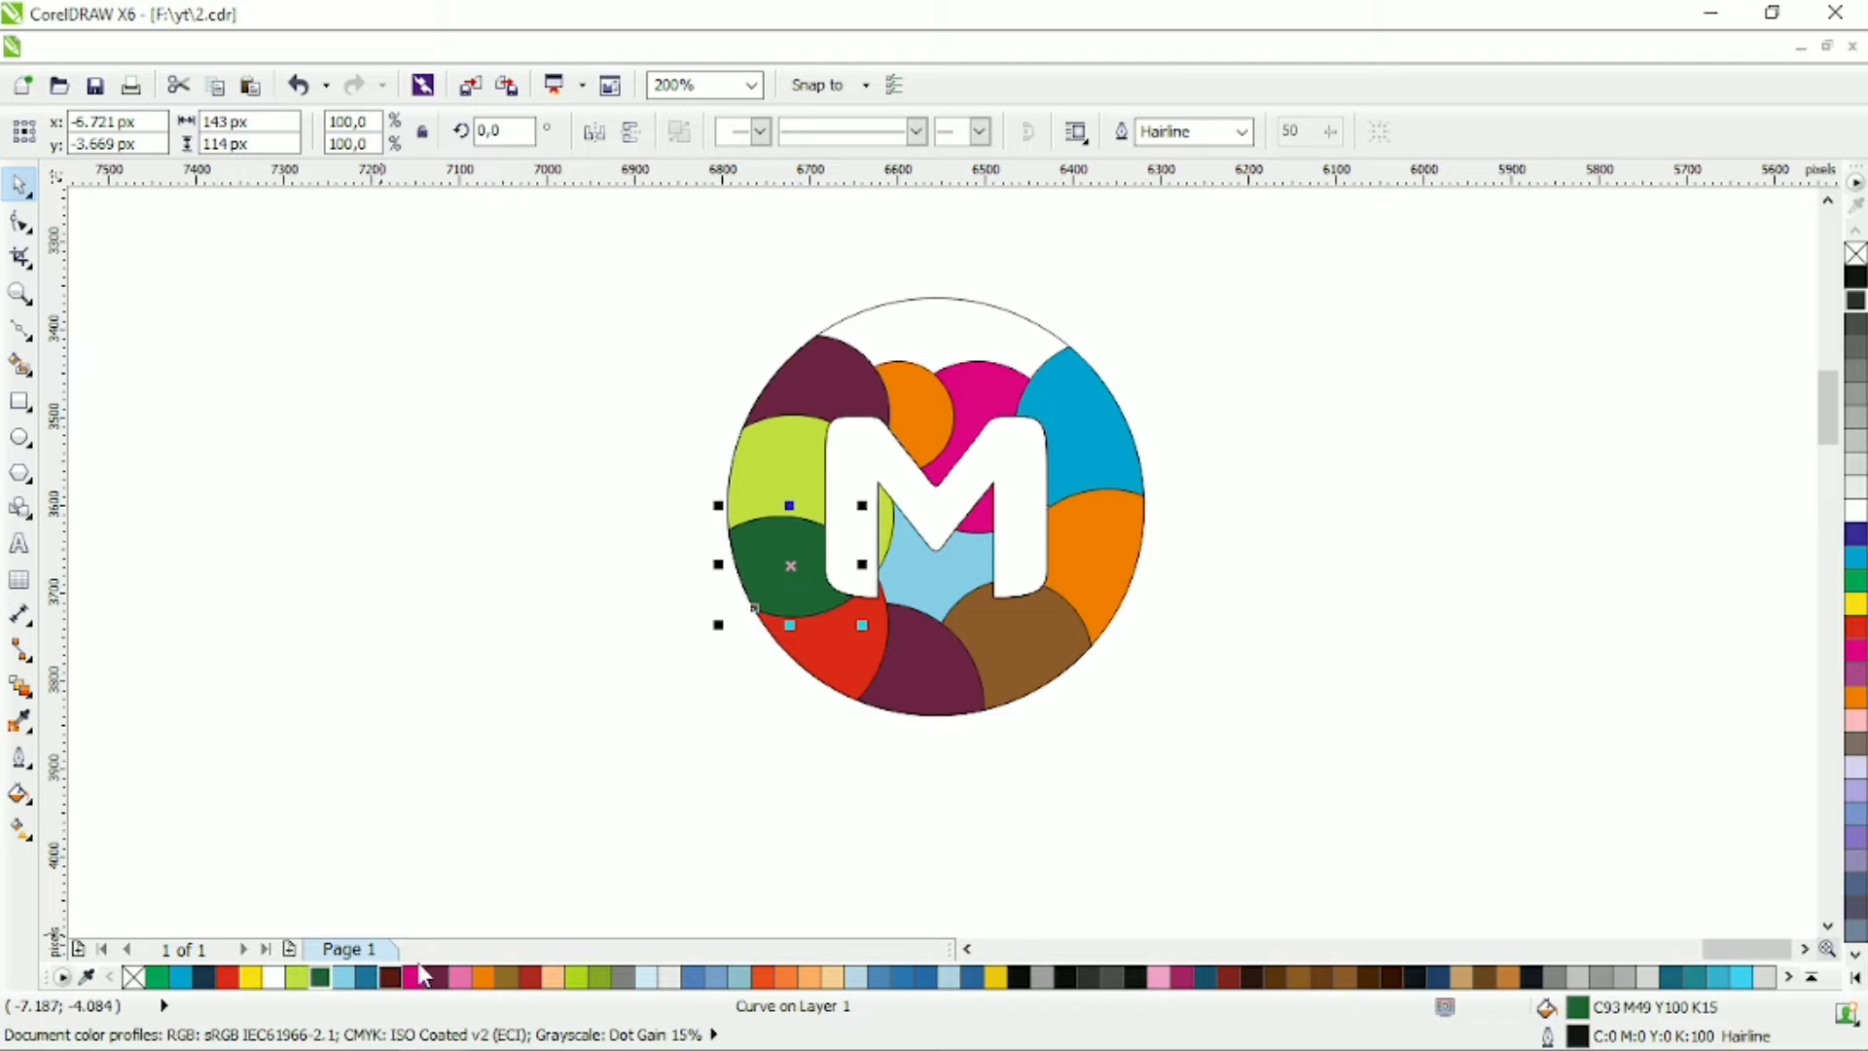
click(528, 976)
click(855, 493)
Intersect the upper-left purple piece with the yellow-green piece, fill the overlap dark purple, and recolor the upper-left piece magenta.
click(830, 394)
shift+click(757, 453)
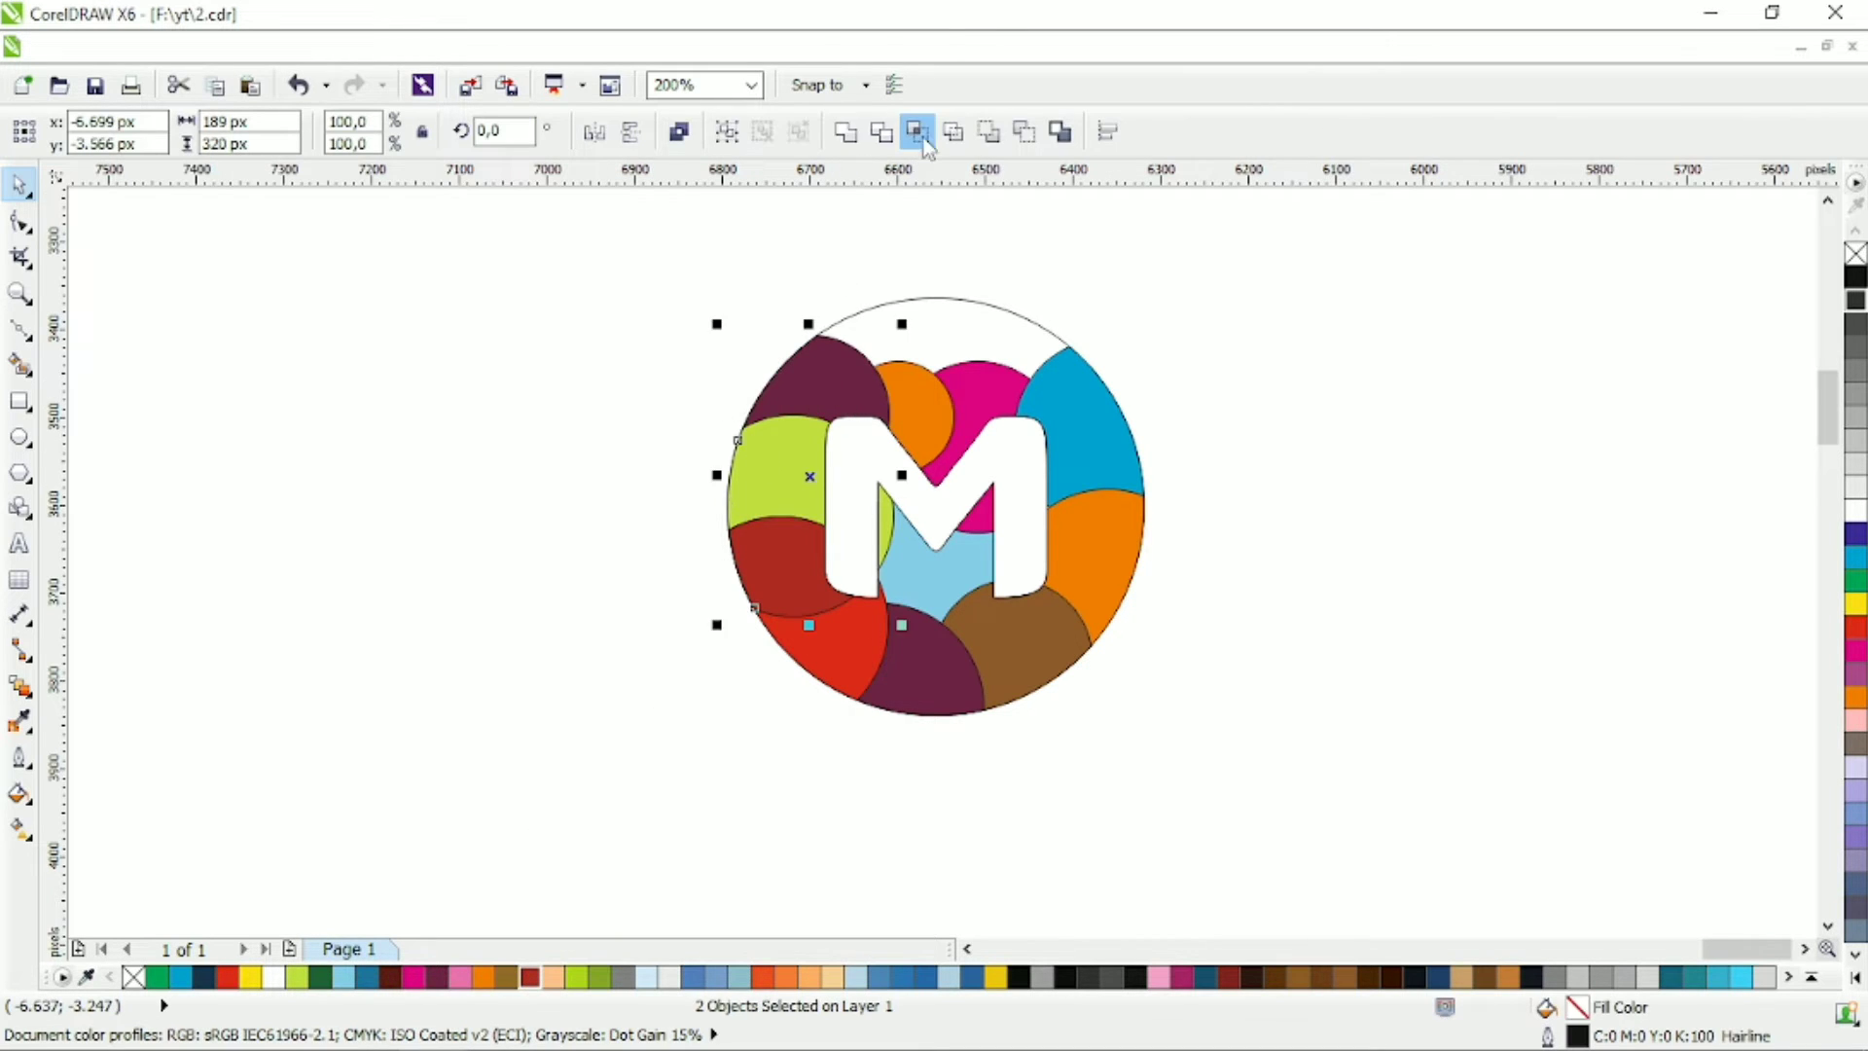
click(918, 134)
click(436, 976)
key(Tab)
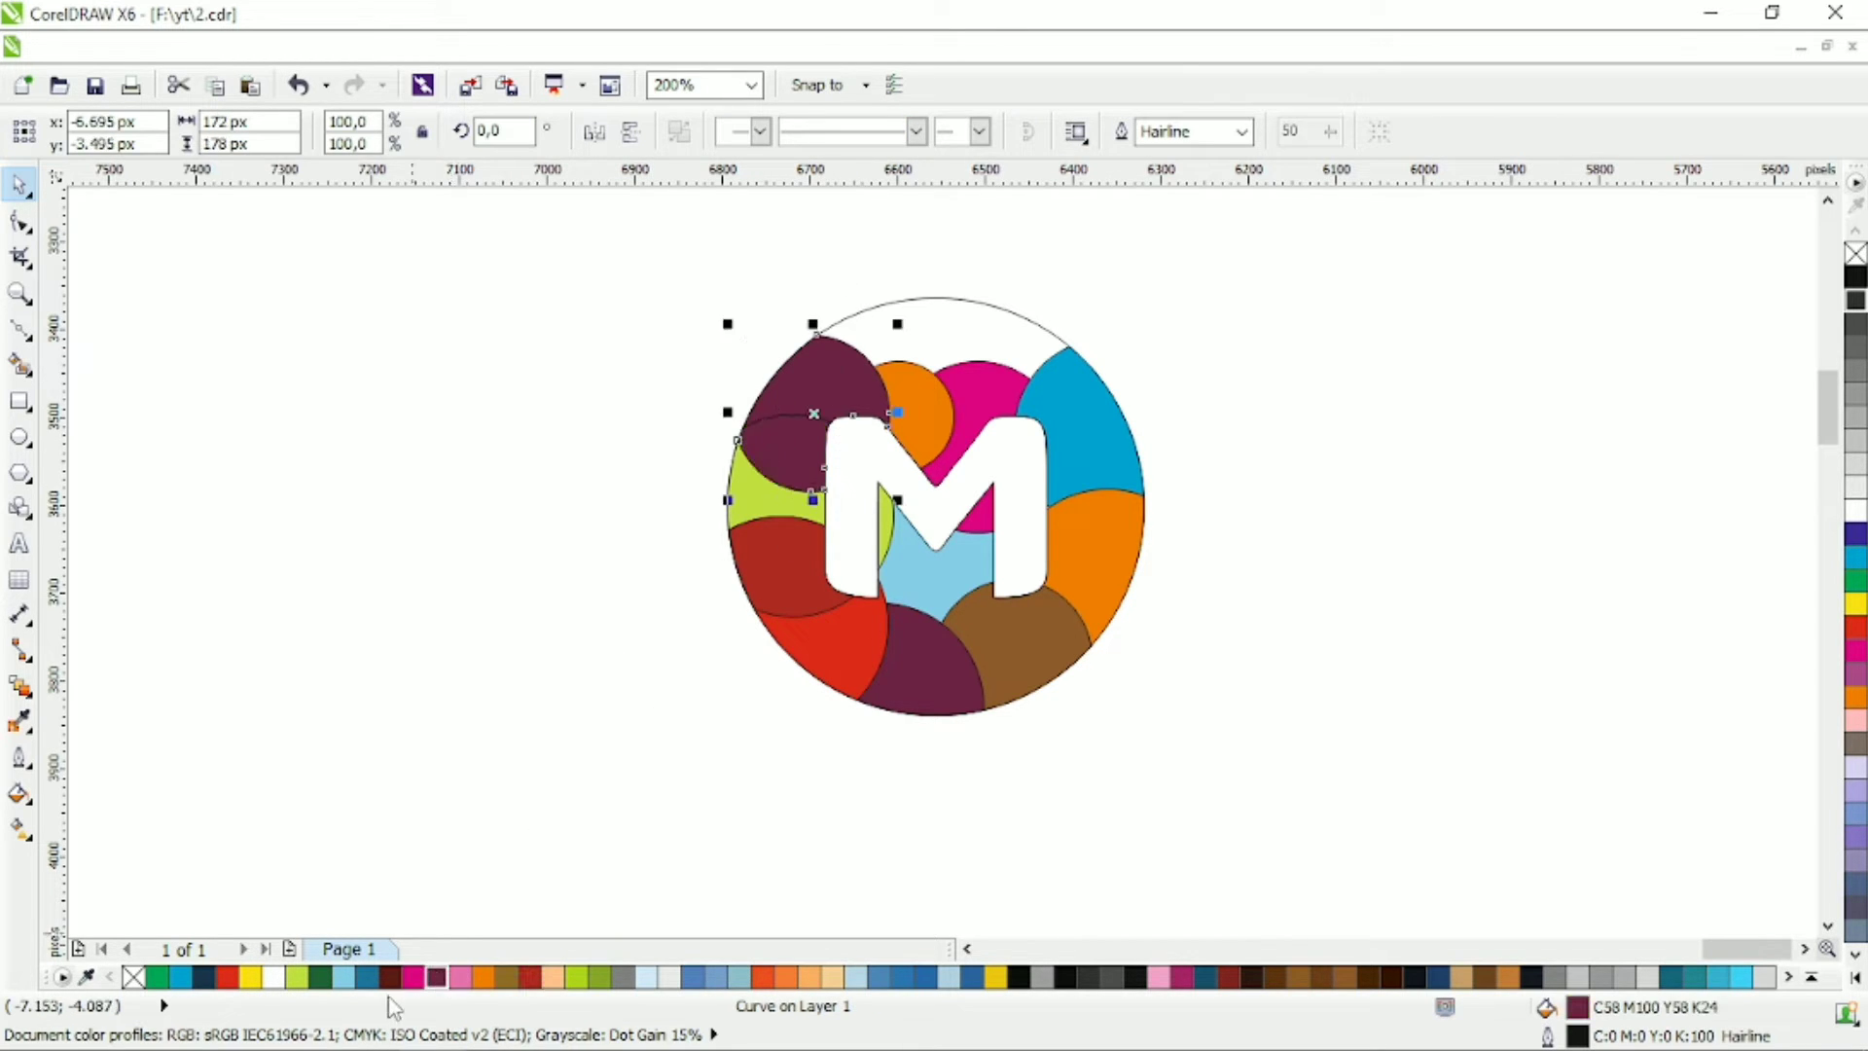
click(415, 978)
click(858, 534)
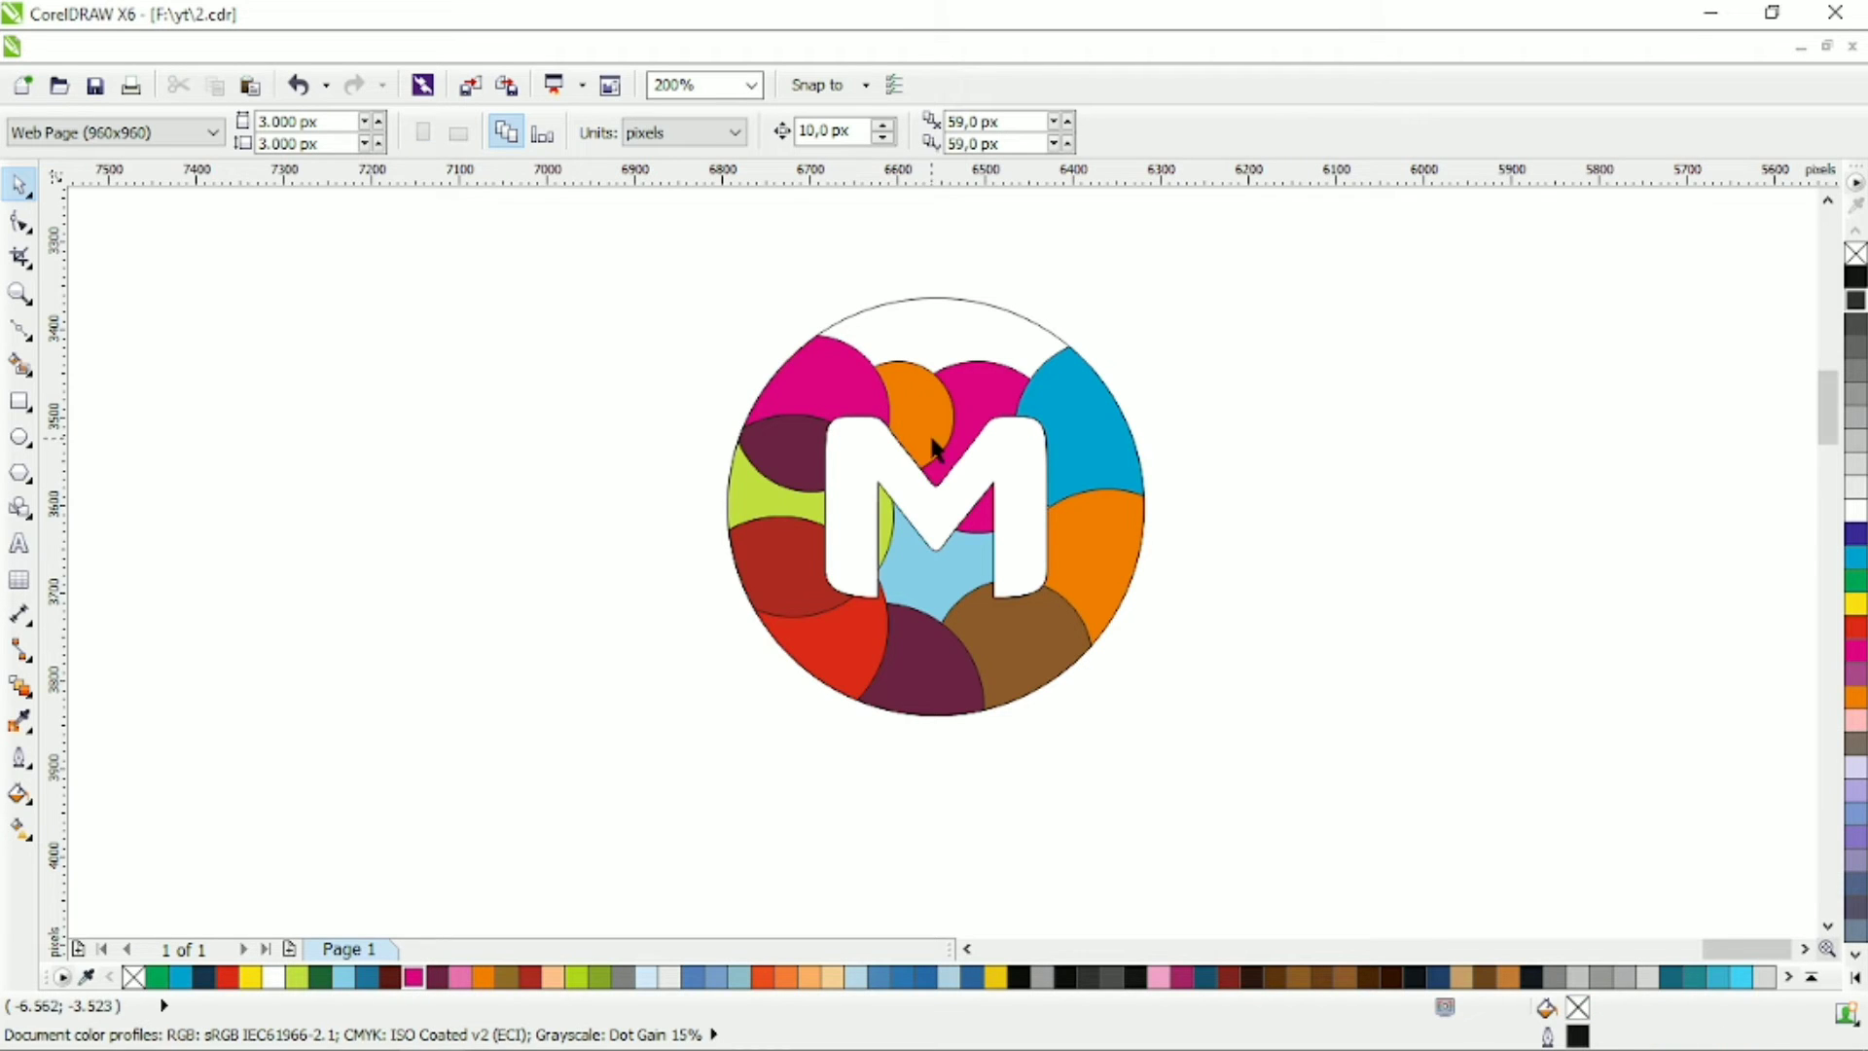
Intersect the upper-left magenta piece with the neighboring orange piece above the M and fill the overlap dark red.
click(864, 421)
shift+click(930, 345)
click(918, 134)
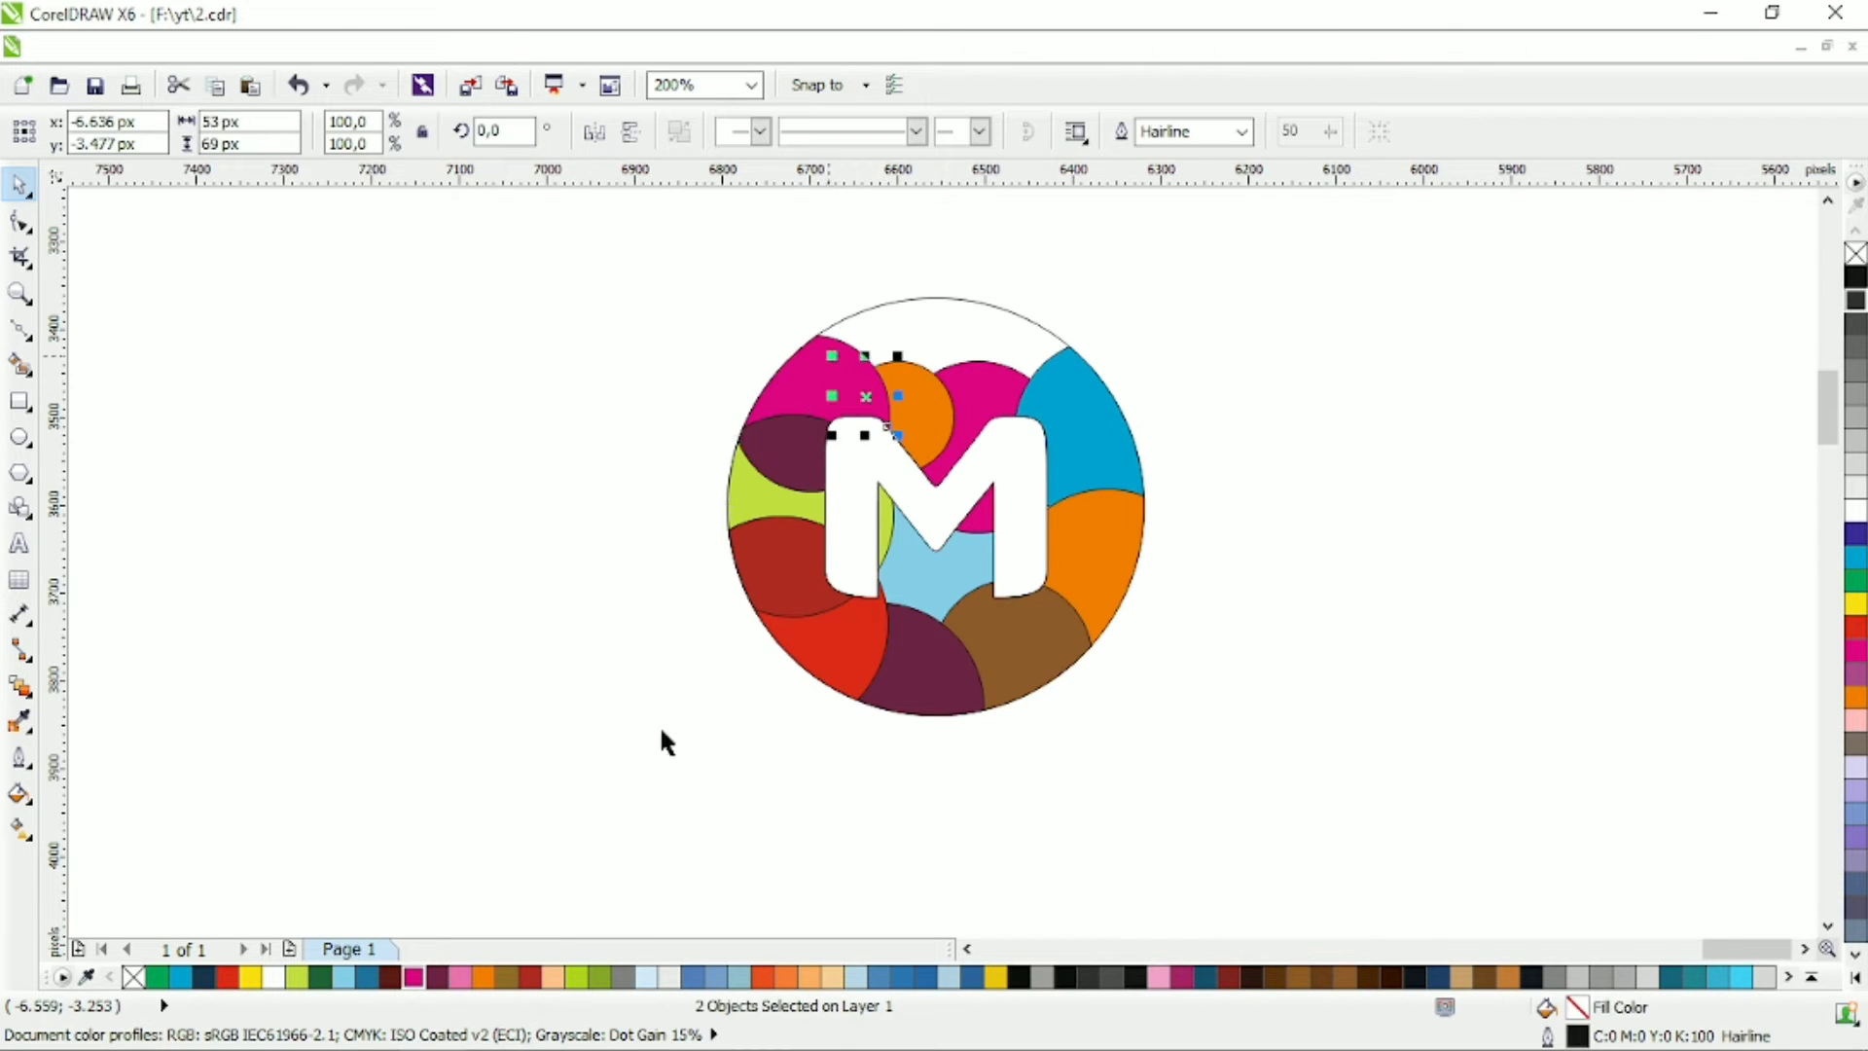
click(530, 977)
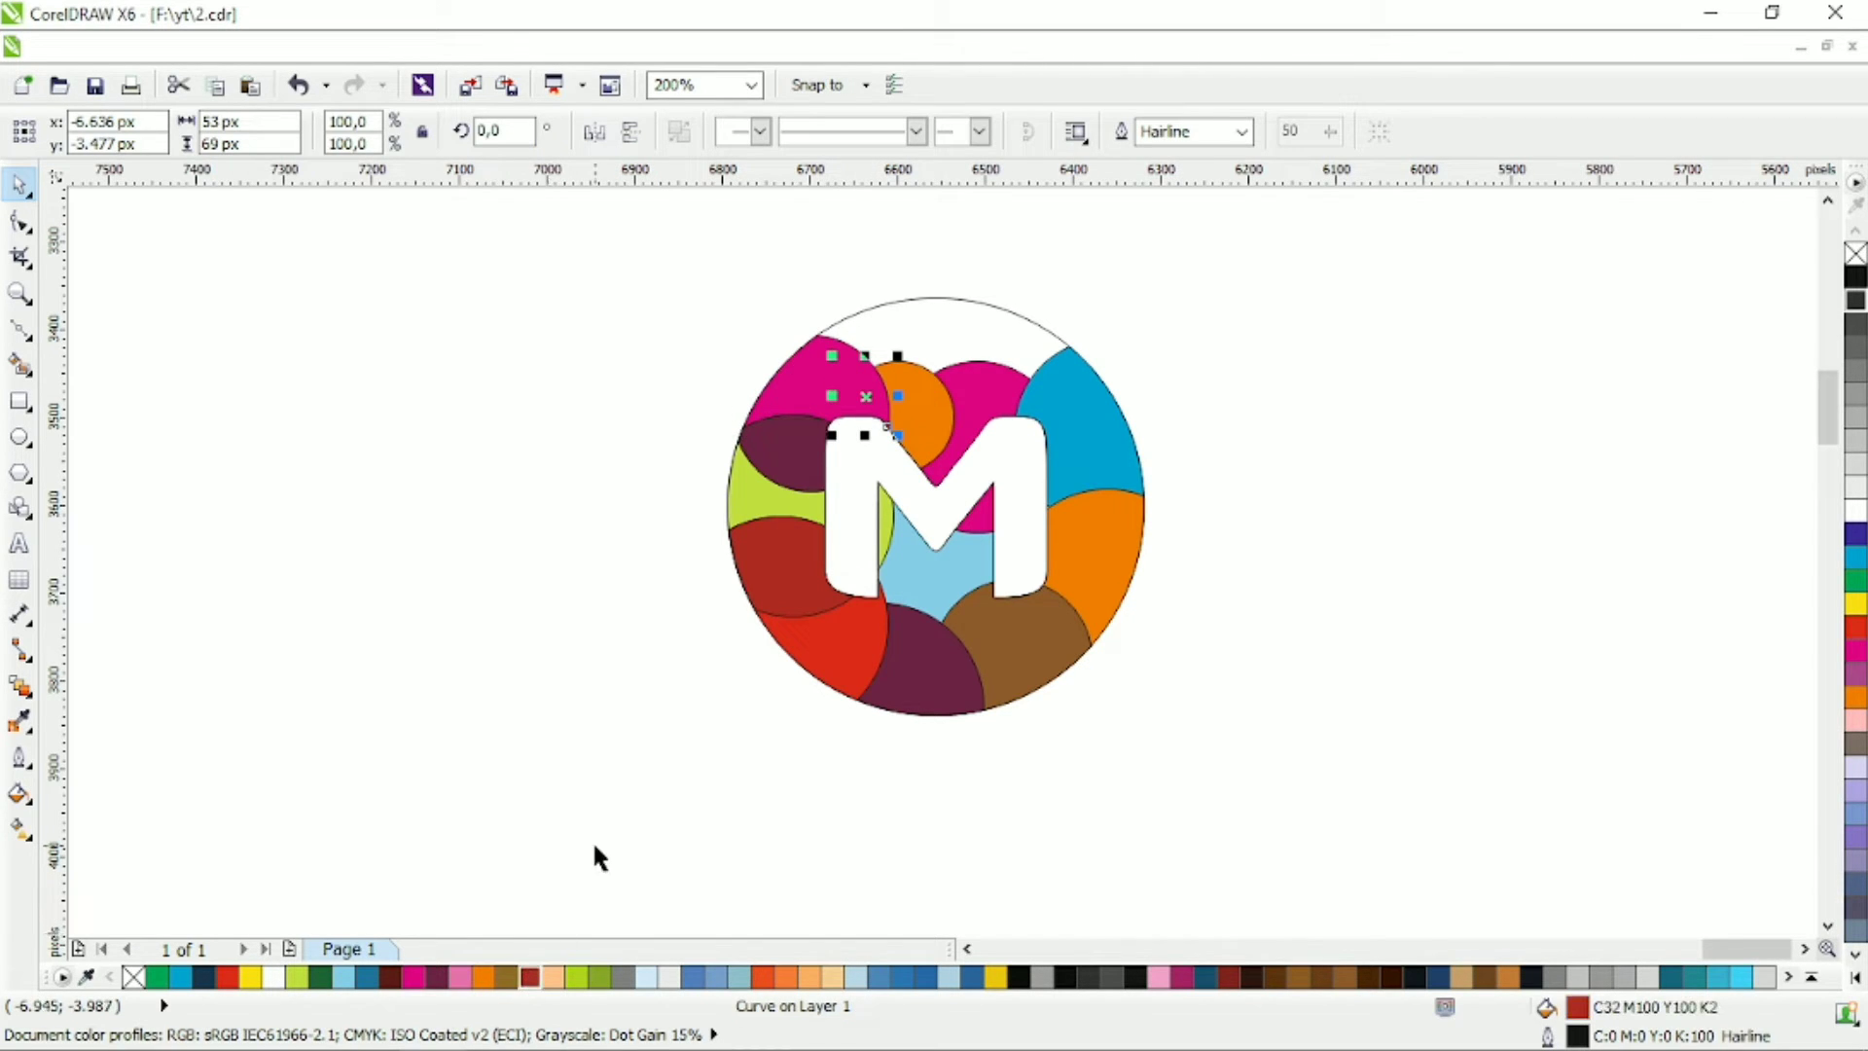
click(629, 568)
Intersect the magenta piece behind the M's upper right with the blue piece and fill the overlap dark blue.
click(994, 391)
shift+click(1091, 394)
click(919, 135)
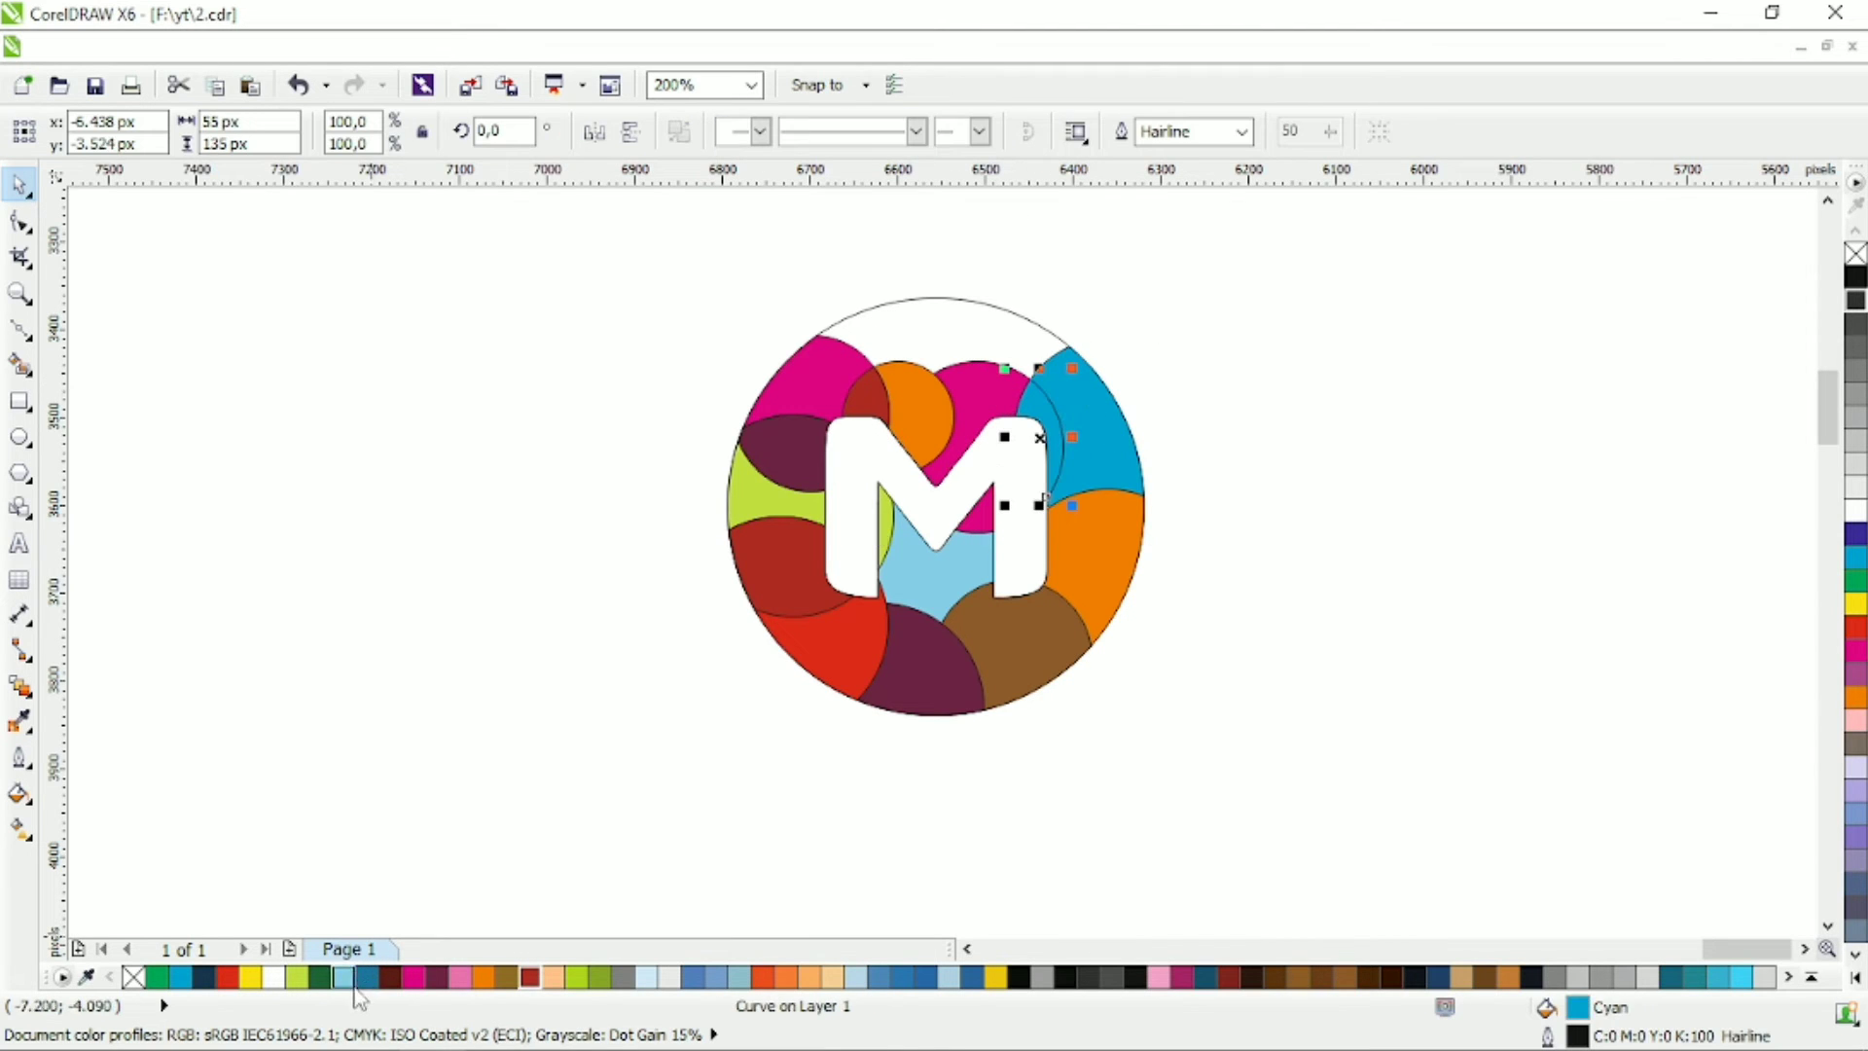
click(368, 977)
key(Escape)
Intersect the brown piece with the orange piece above it and fill the overlap dark brown.
click(1087, 639)
shift+click(1105, 556)
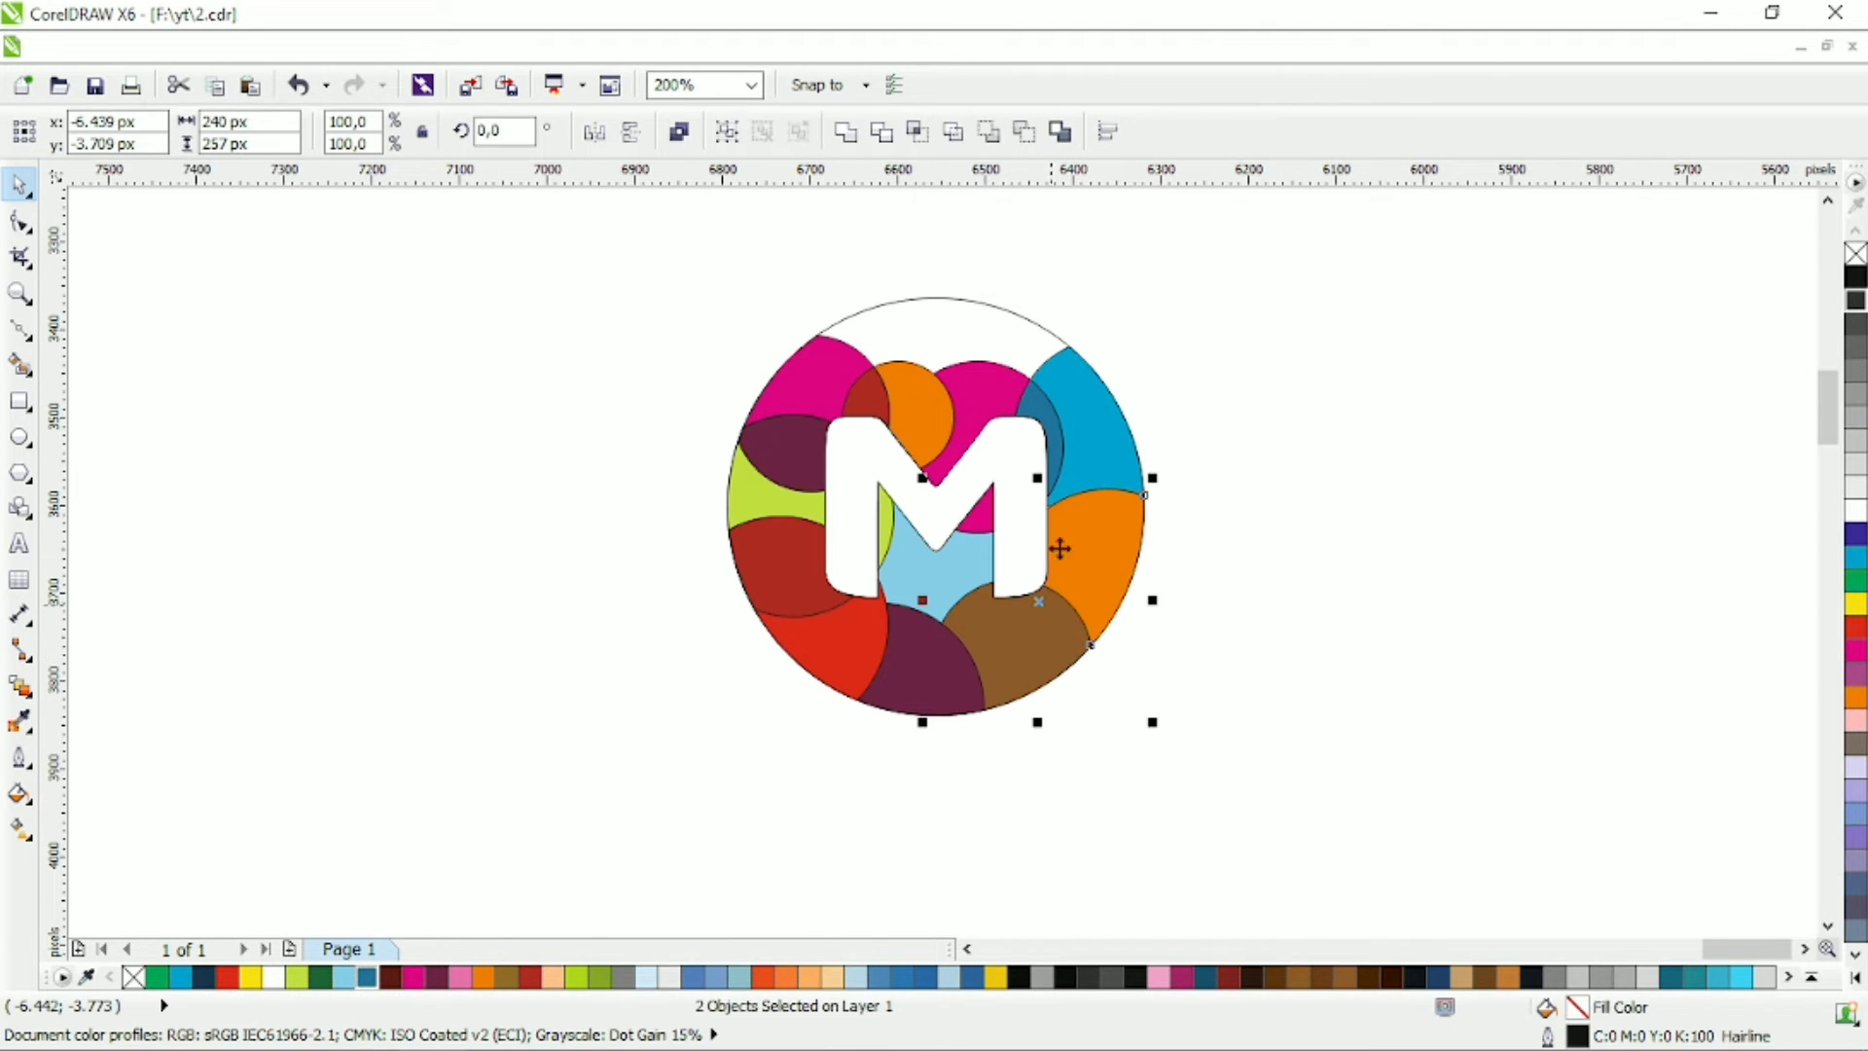
click(919, 134)
click(1485, 977)
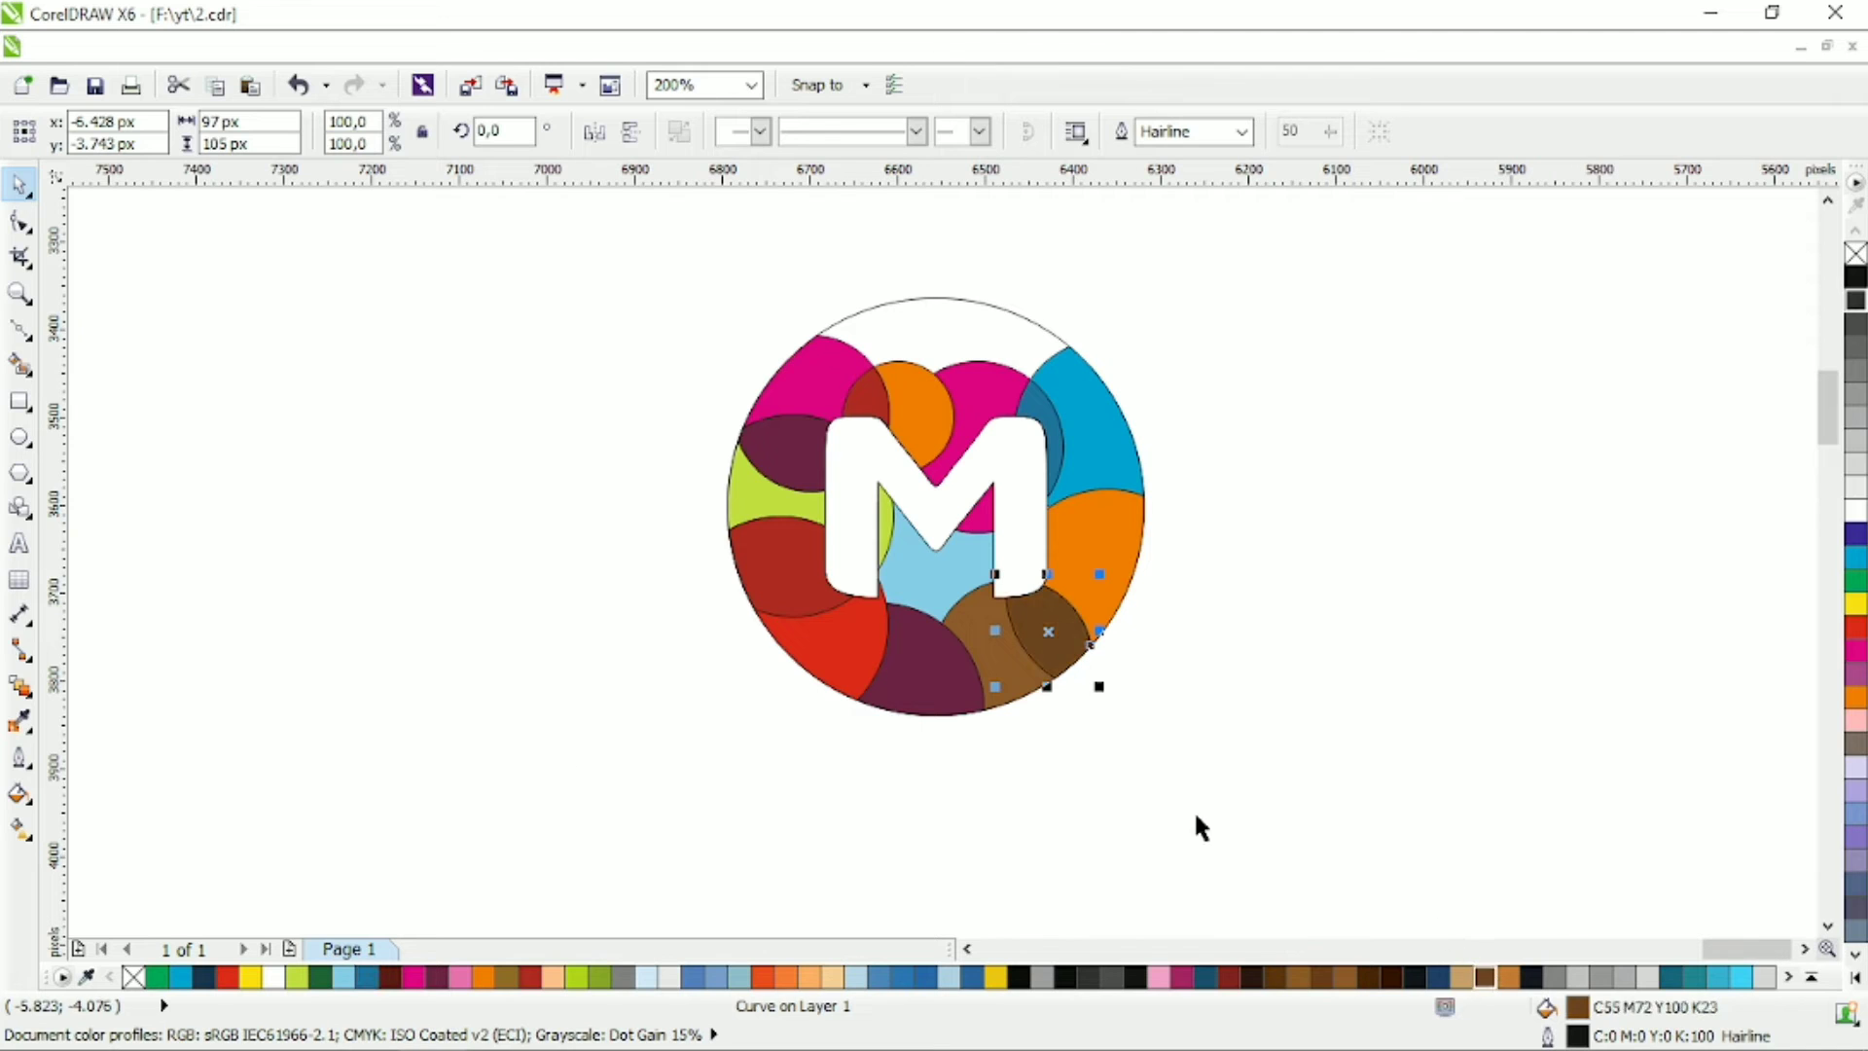
click(1196, 819)
Intersect the brown piece with the bottom purple piece and fill the overlap dark maroon.
click(965, 620)
shift+click(931, 646)
click(919, 134)
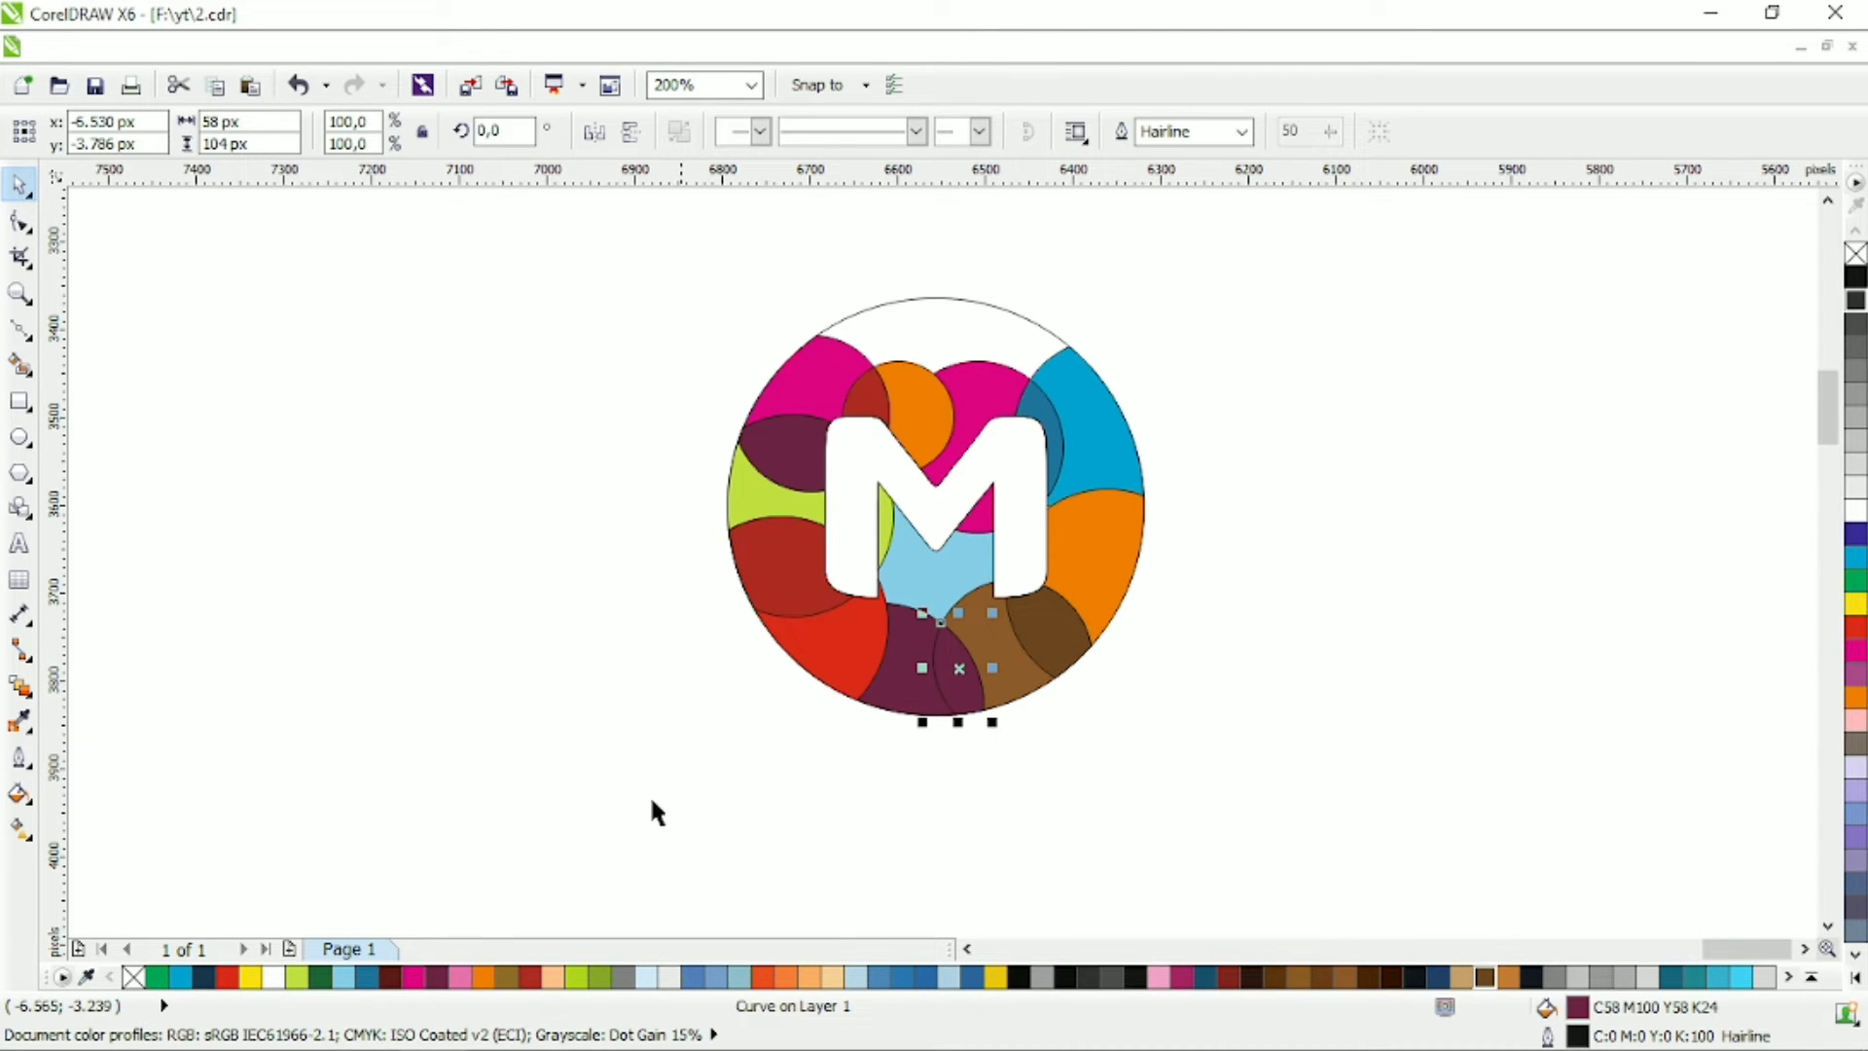
click(390, 978)
click(1297, 762)
Intersect the bottom purple piece with the red piece at the lower left and fill the overlap dark maroon.
click(929, 690)
shift+click(841, 650)
click(918, 134)
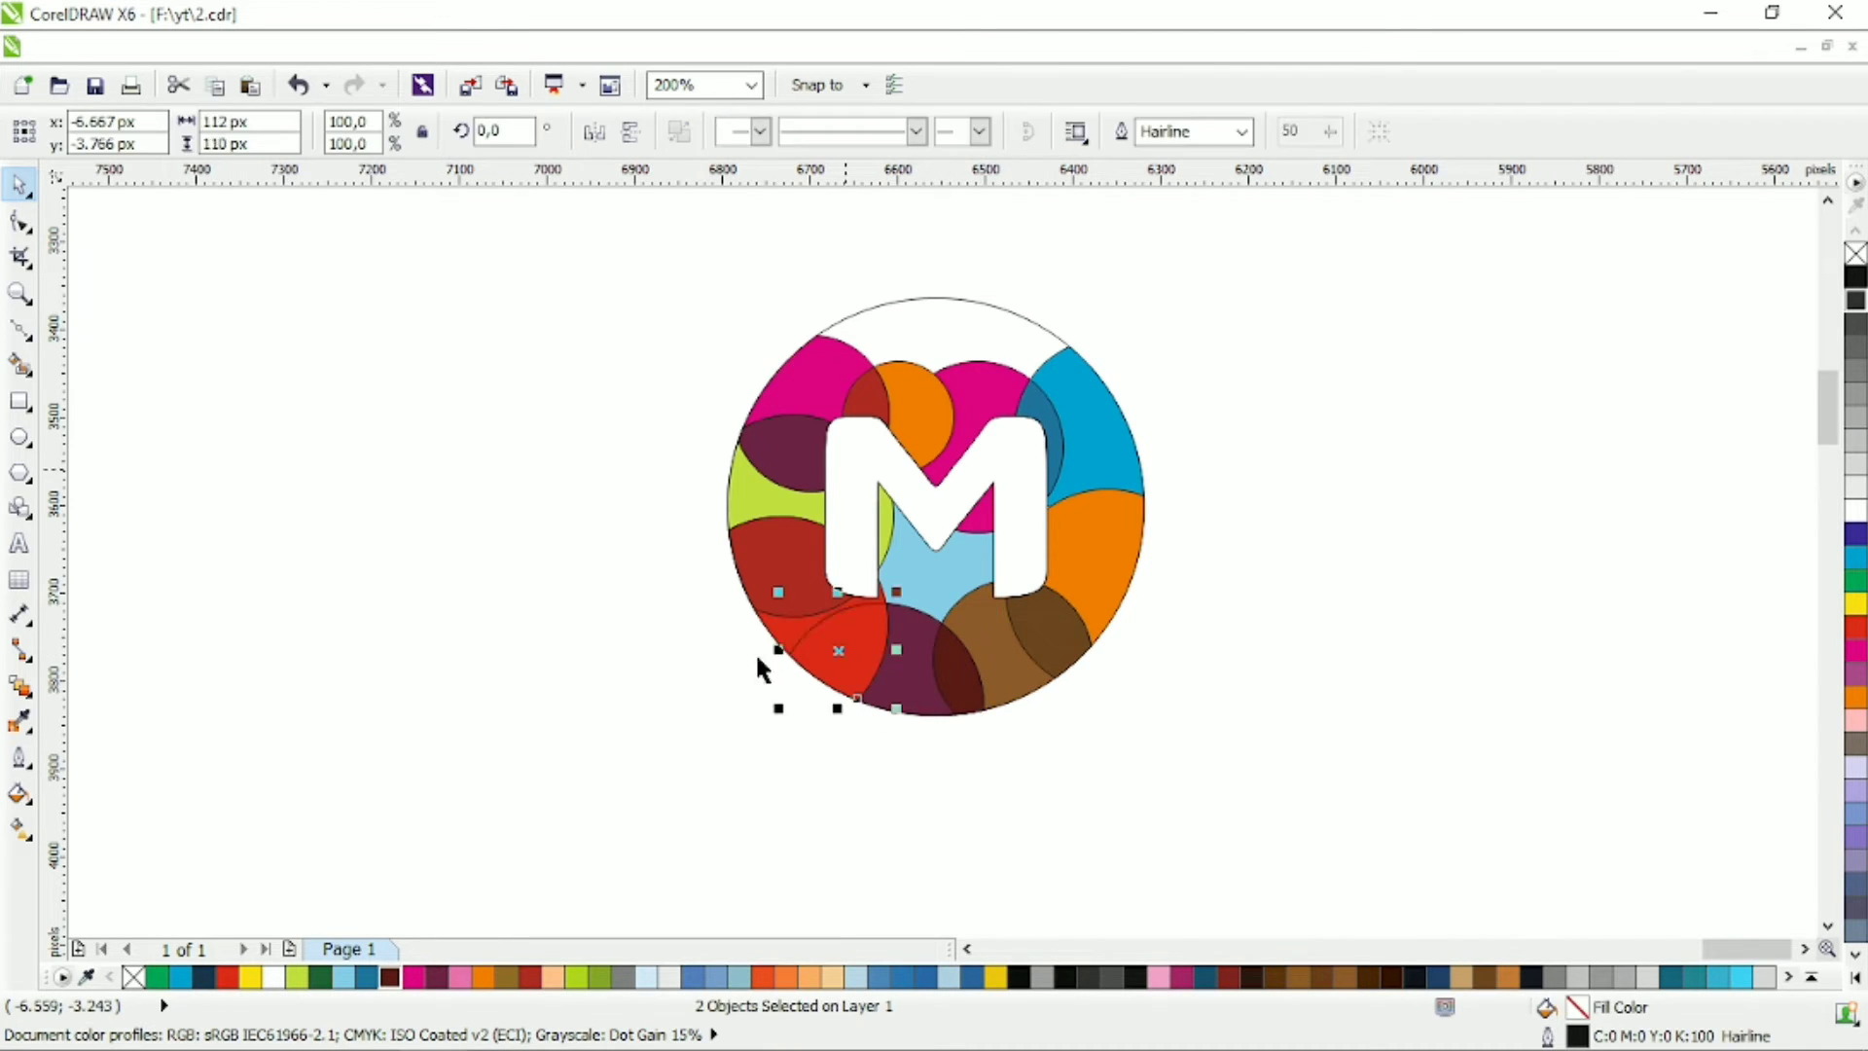
click(390, 978)
click(934, 778)
Recolor the overlap beside the brown piece dark purple and the bottom purple piece magenta.
click(948, 690)
click(435, 979)
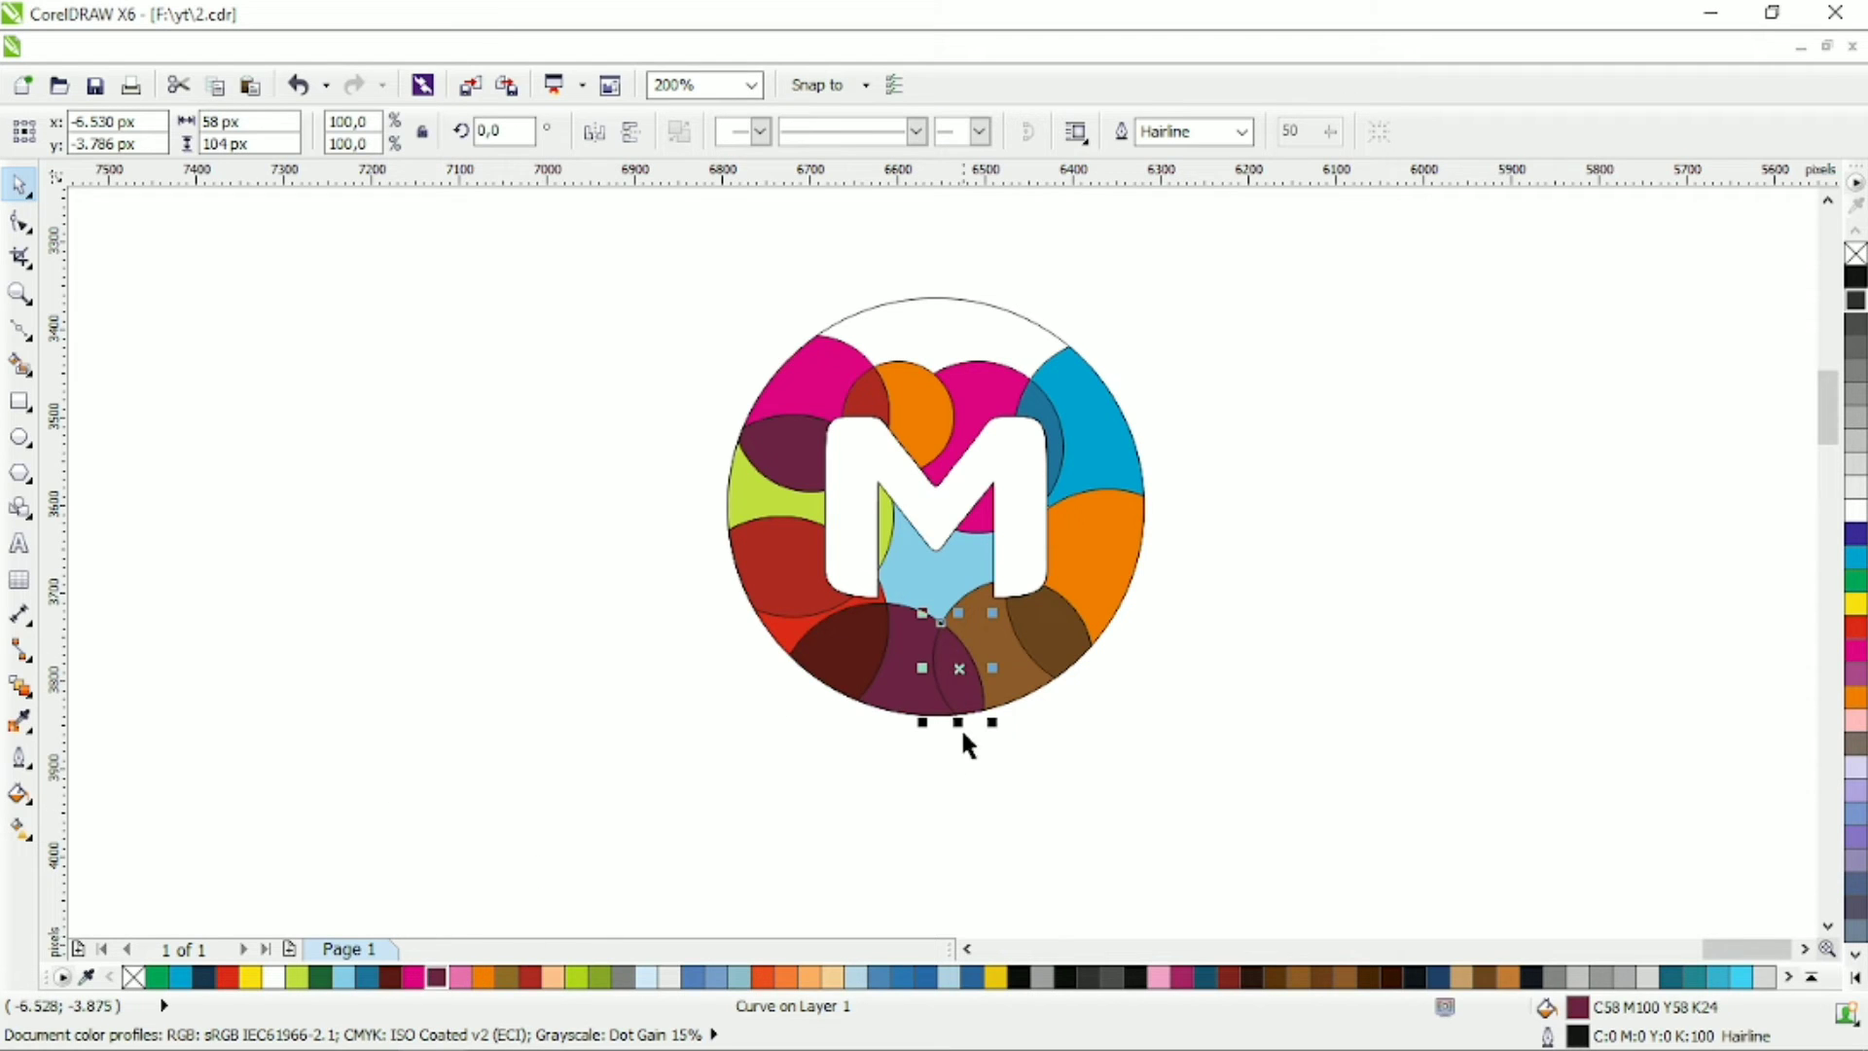
click(916, 700)
click(412, 977)
click(1155, 517)
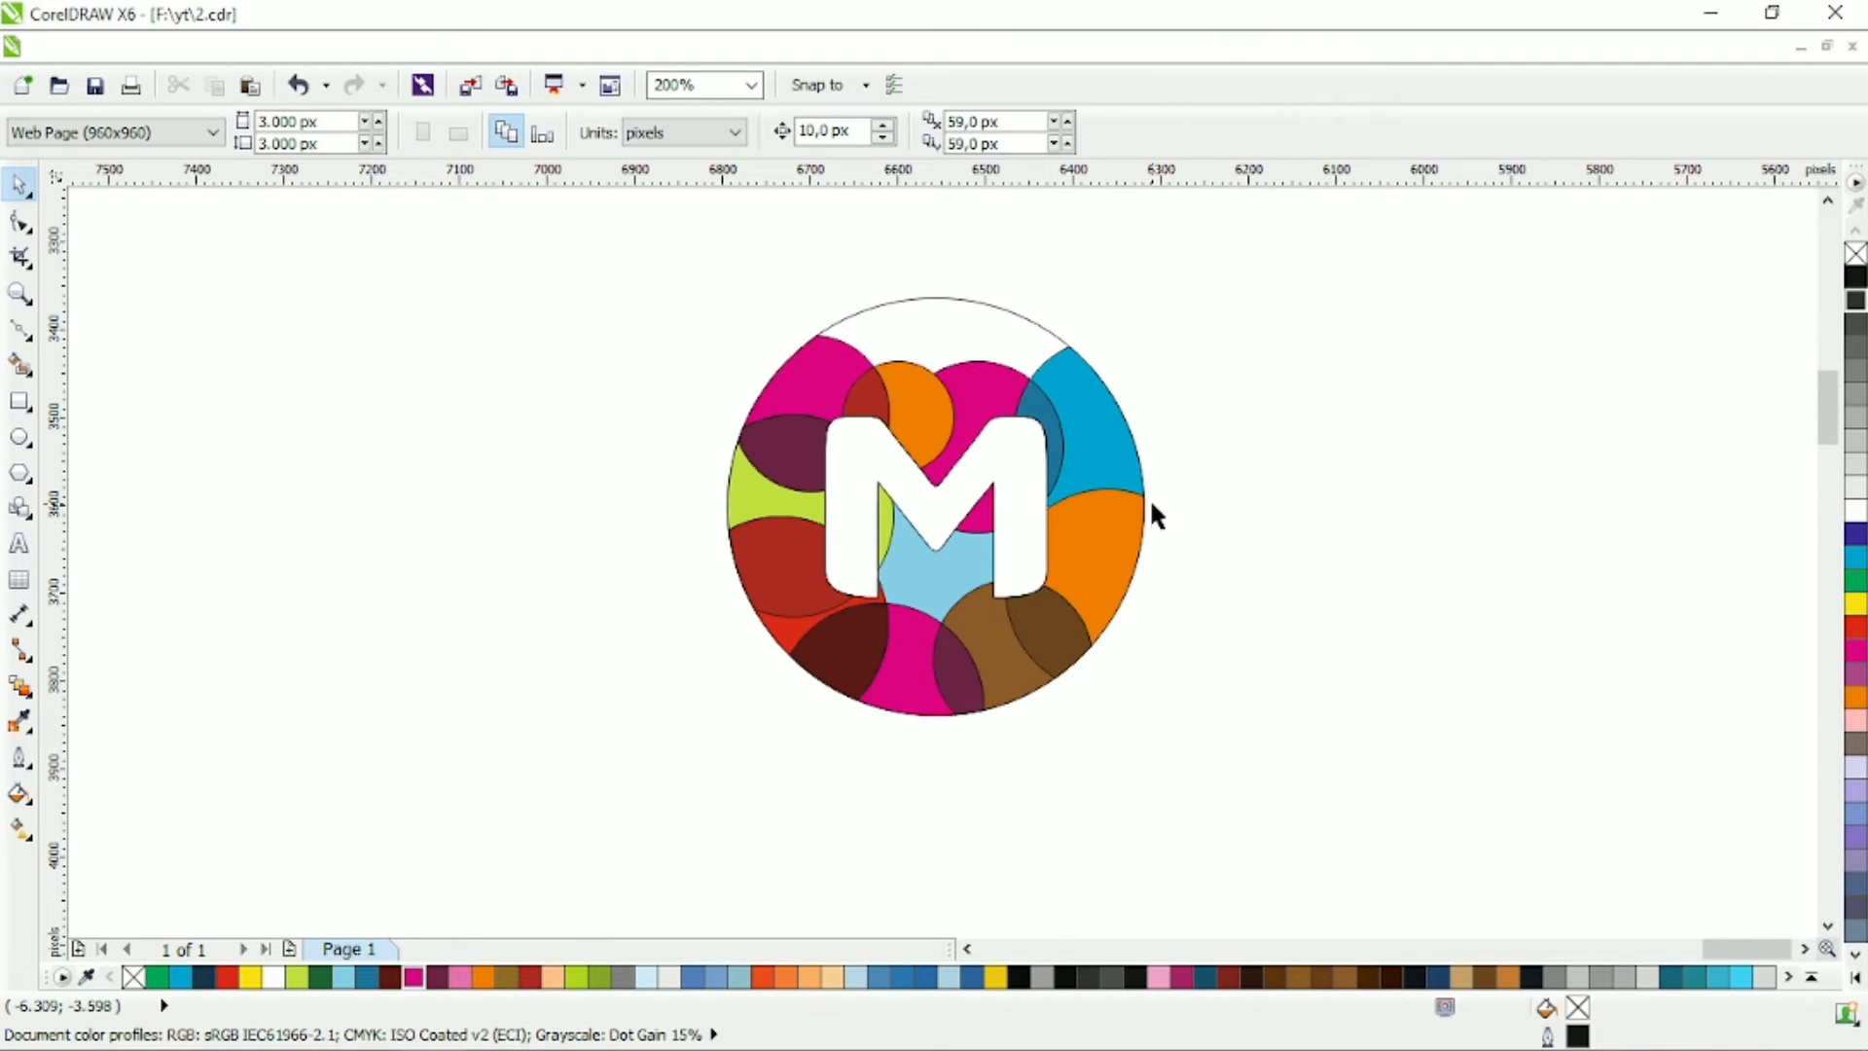
Remove the outlines from all the logo pieces.
drag(1243, 260, 579, 769)
right_click(1855, 255)
click(1156, 459)
scroll(1156, 459, up, 1)
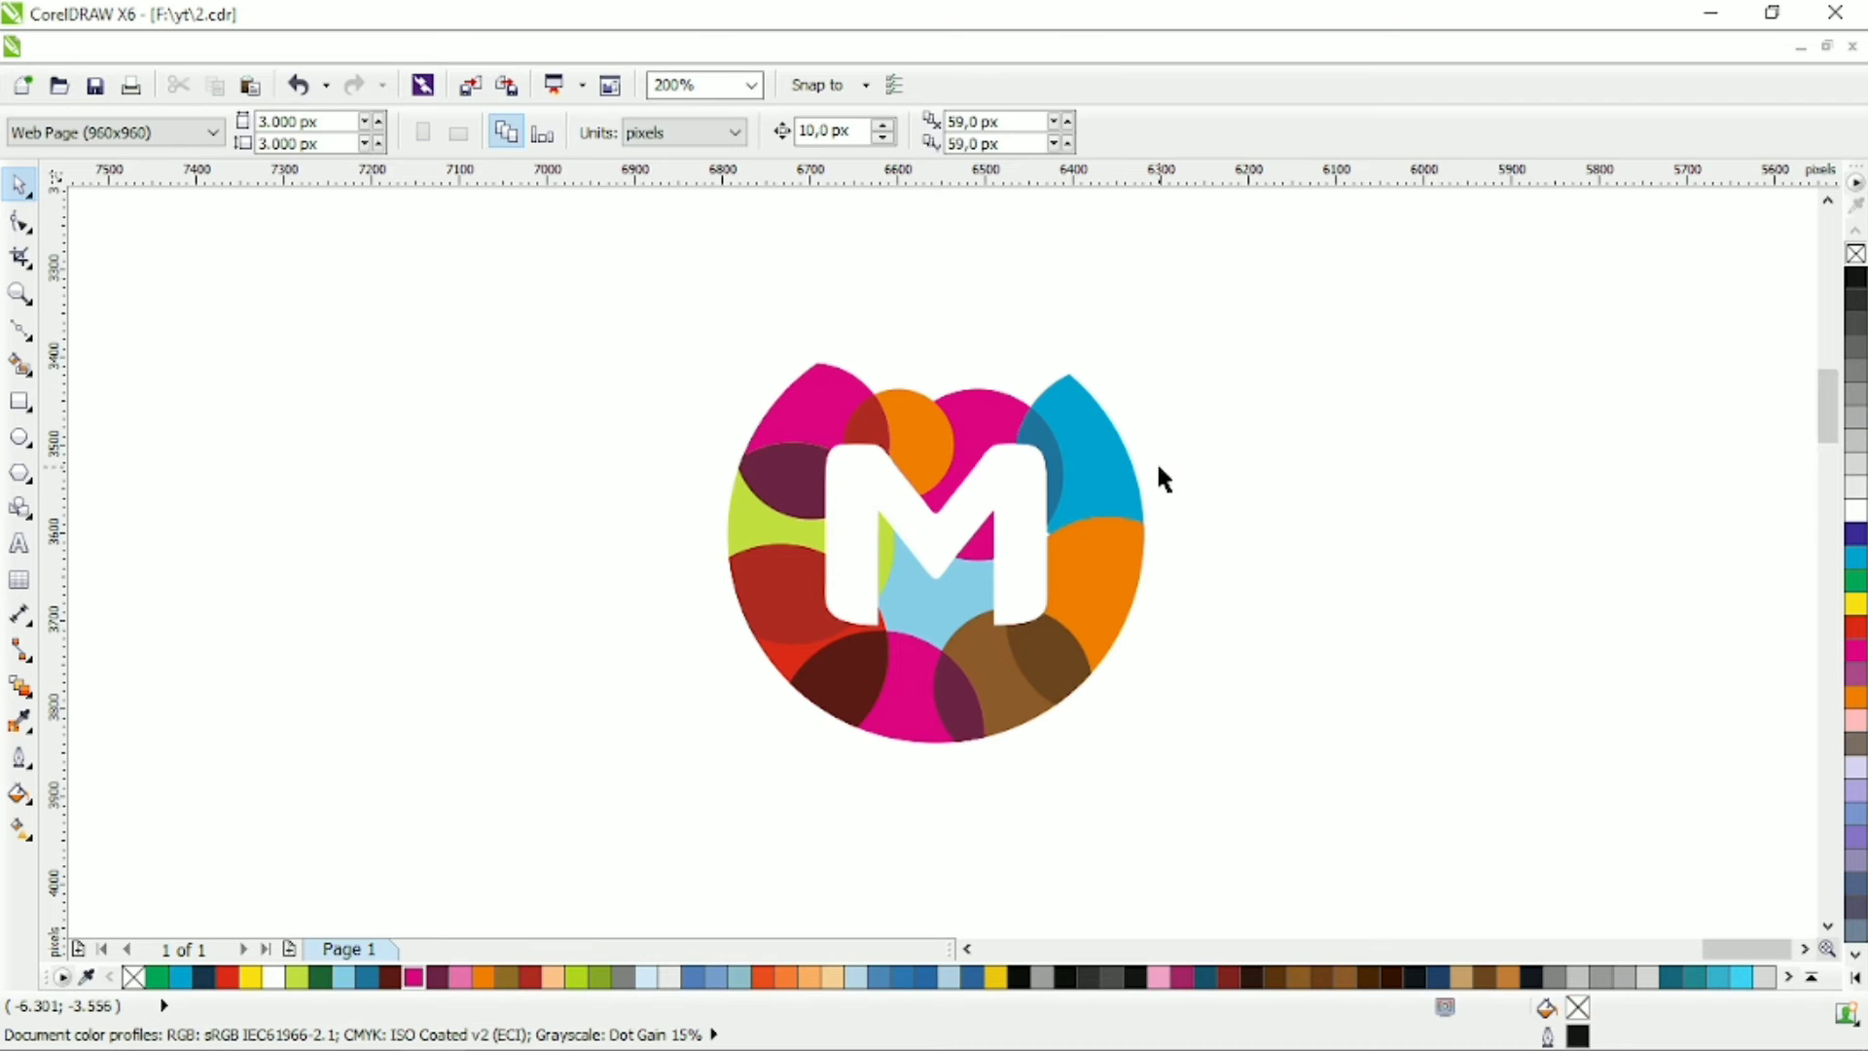
Draw small circles of varying sizes, up to about 30 px, scattered in the open area above the M.
click(28, 442)
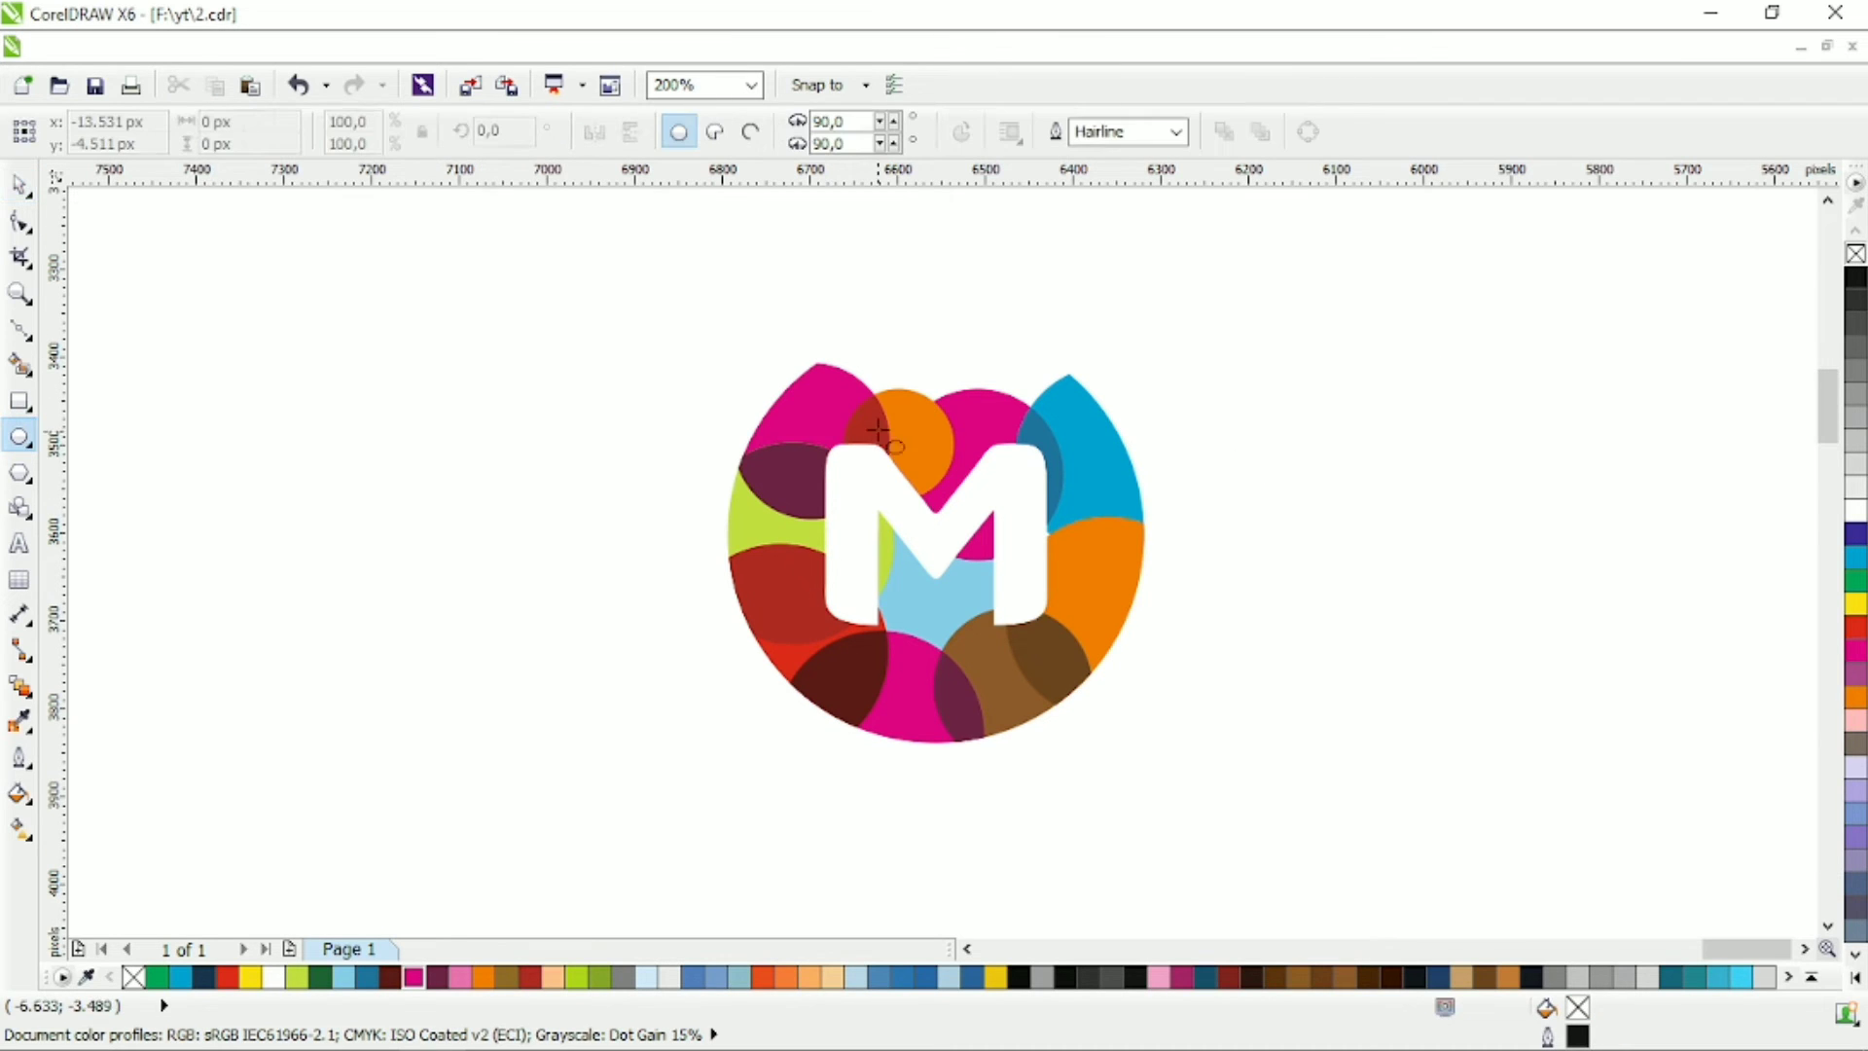
mouse_move(929, 351)
mouse_down()
mouse_move(941, 362)
mouse_move(893, 358)
mouse_up()
drag(980, 357, 1016, 391)
mouse_move(963, 308)
mouse_down()
mouse_move(1032, 346)
mouse_move(871, 310)
mouse_up()
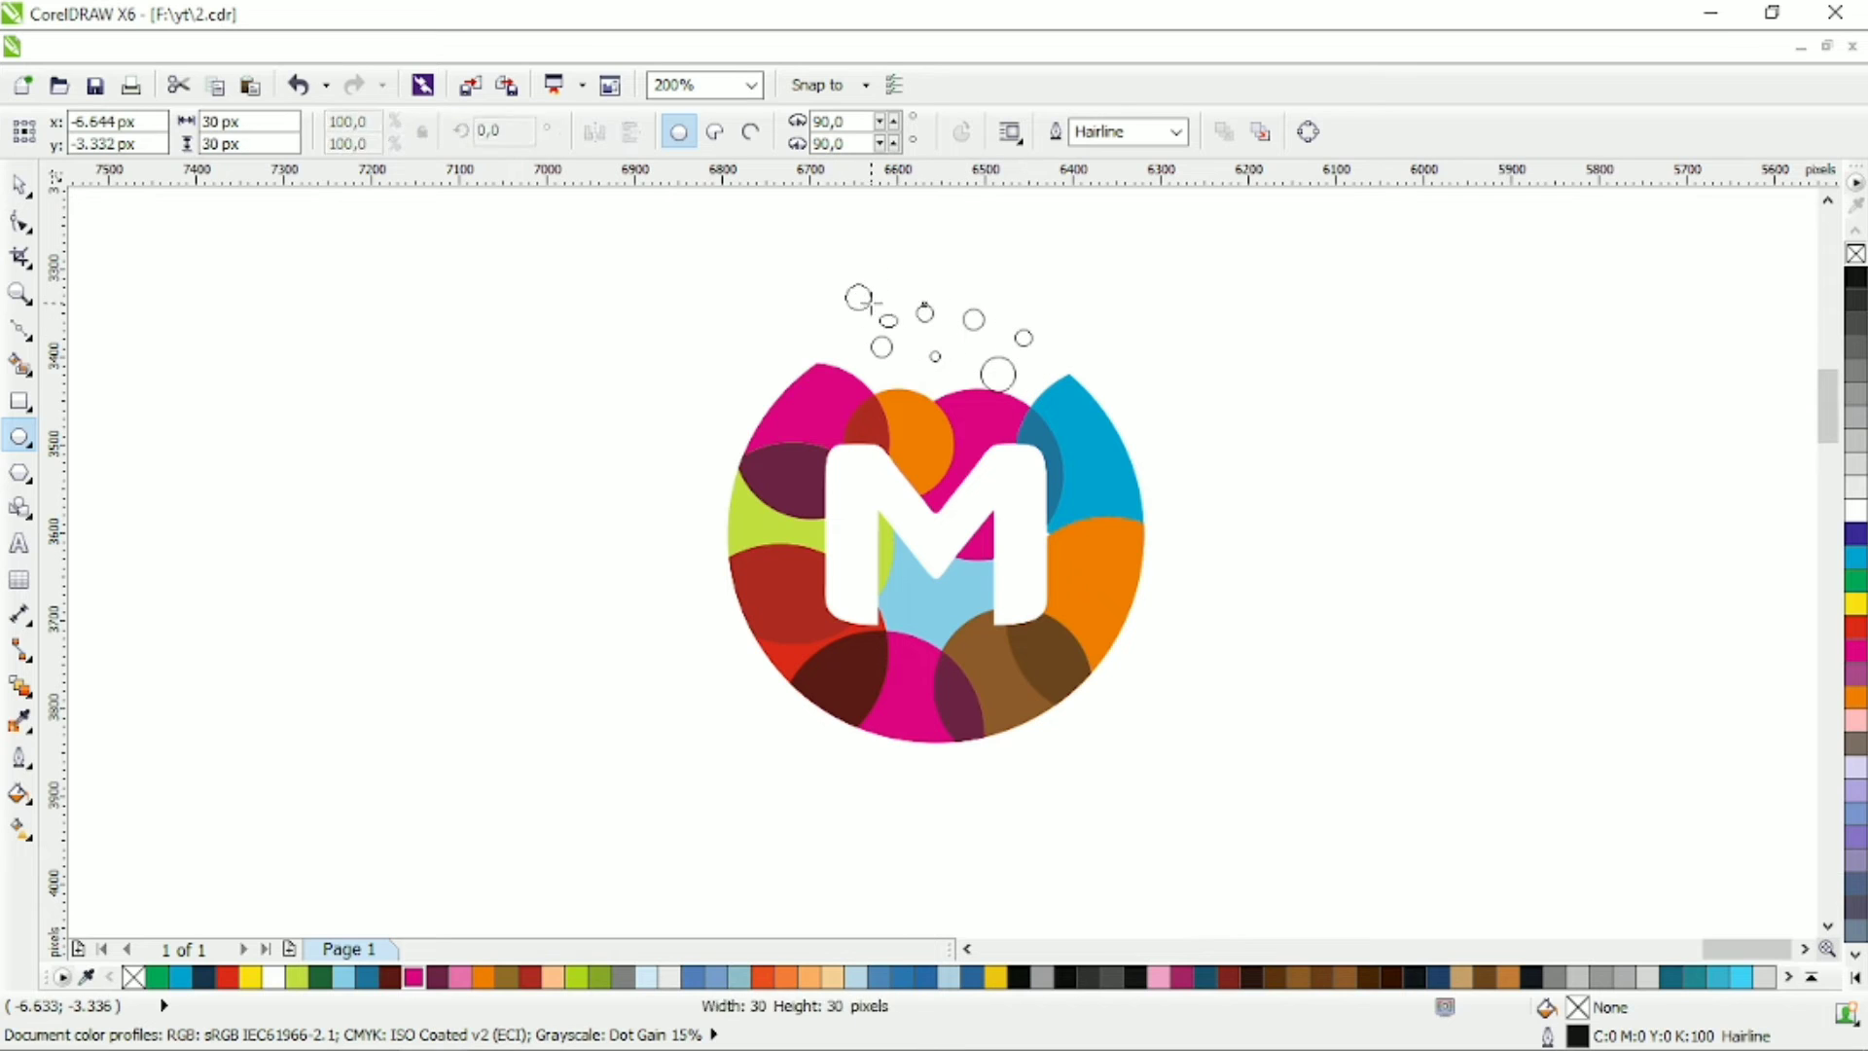
drag(929, 384, 943, 395)
drag(953, 277, 980, 302)
drag(902, 362, 918, 378)
drag(964, 354, 965, 362)
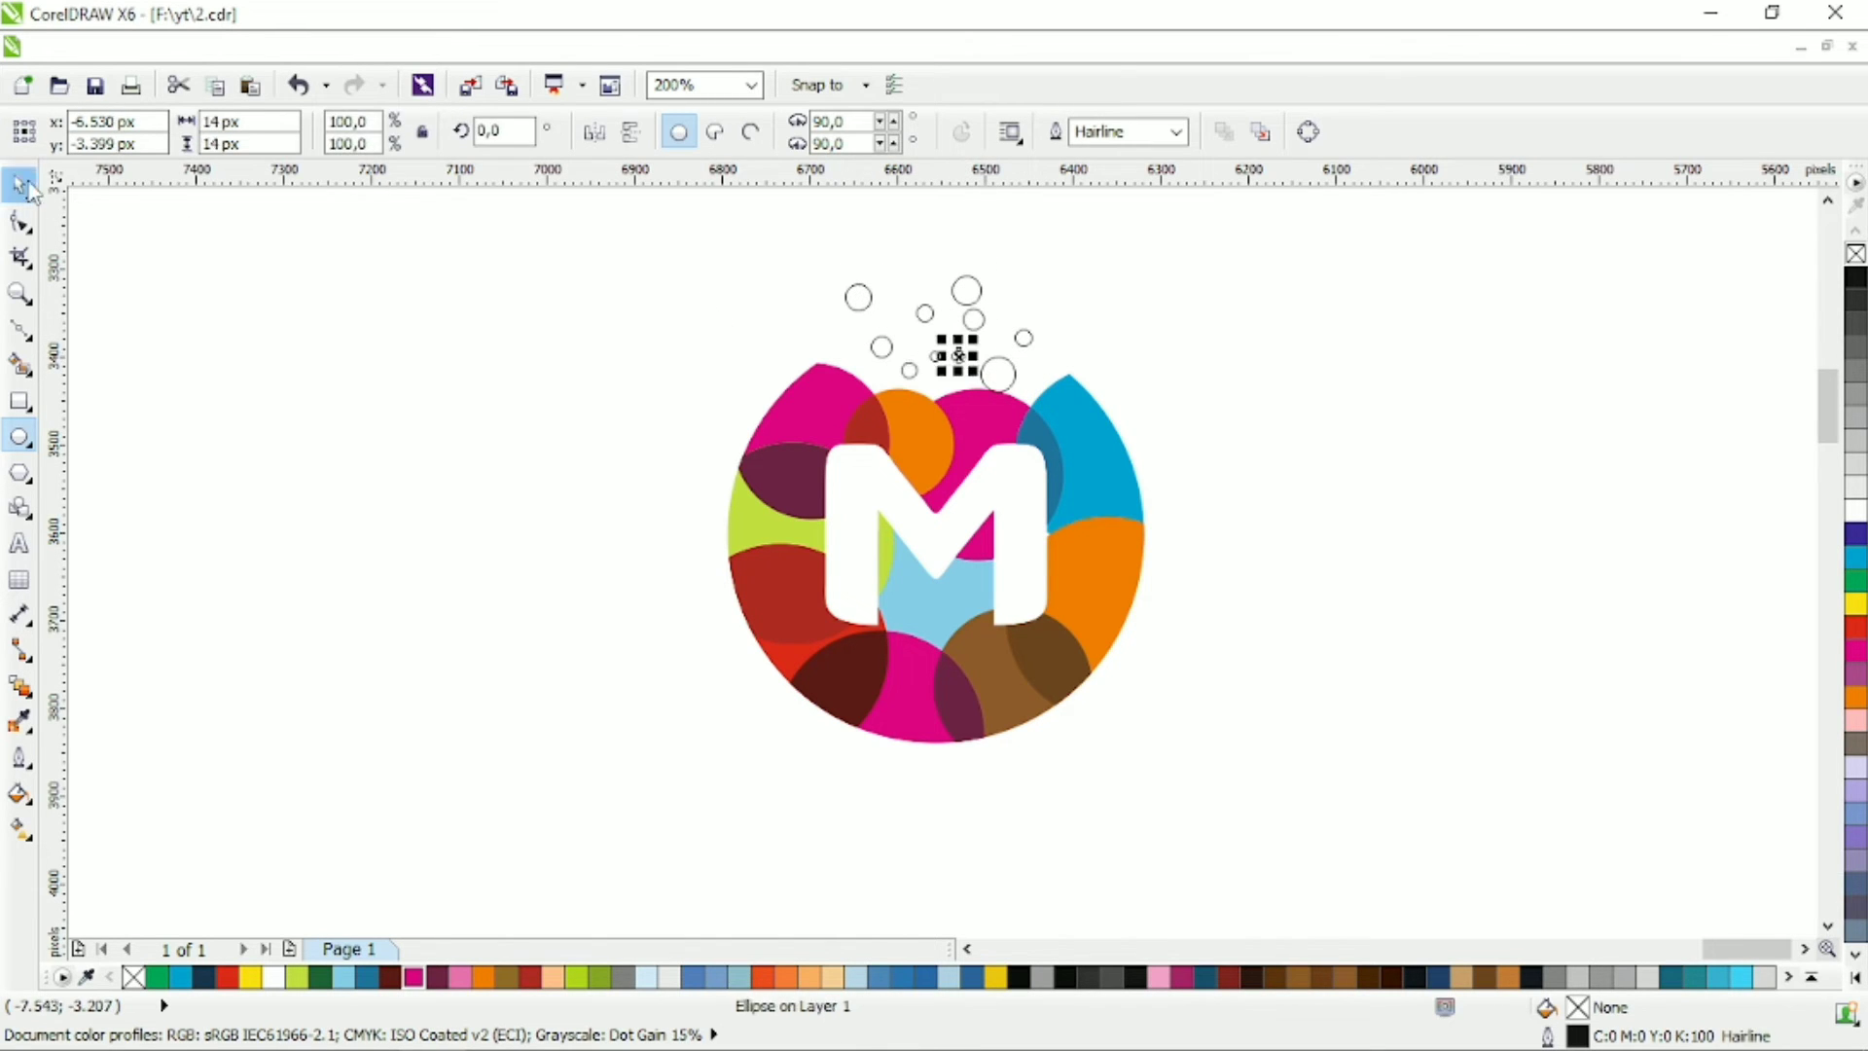
Rearrange the small circles into a loosely spaced cluster above the logo's open top.
click(19, 185)
click(758, 265)
drag(971, 293, 1020, 307)
click(1052, 317)
click(959, 361)
drag(941, 371, 937, 376)
click(969, 378)
drag(1016, 375, 959, 286)
click(1041, 350)
click(1032, 329)
drag(945, 306, 940, 367)
click(958, 336)
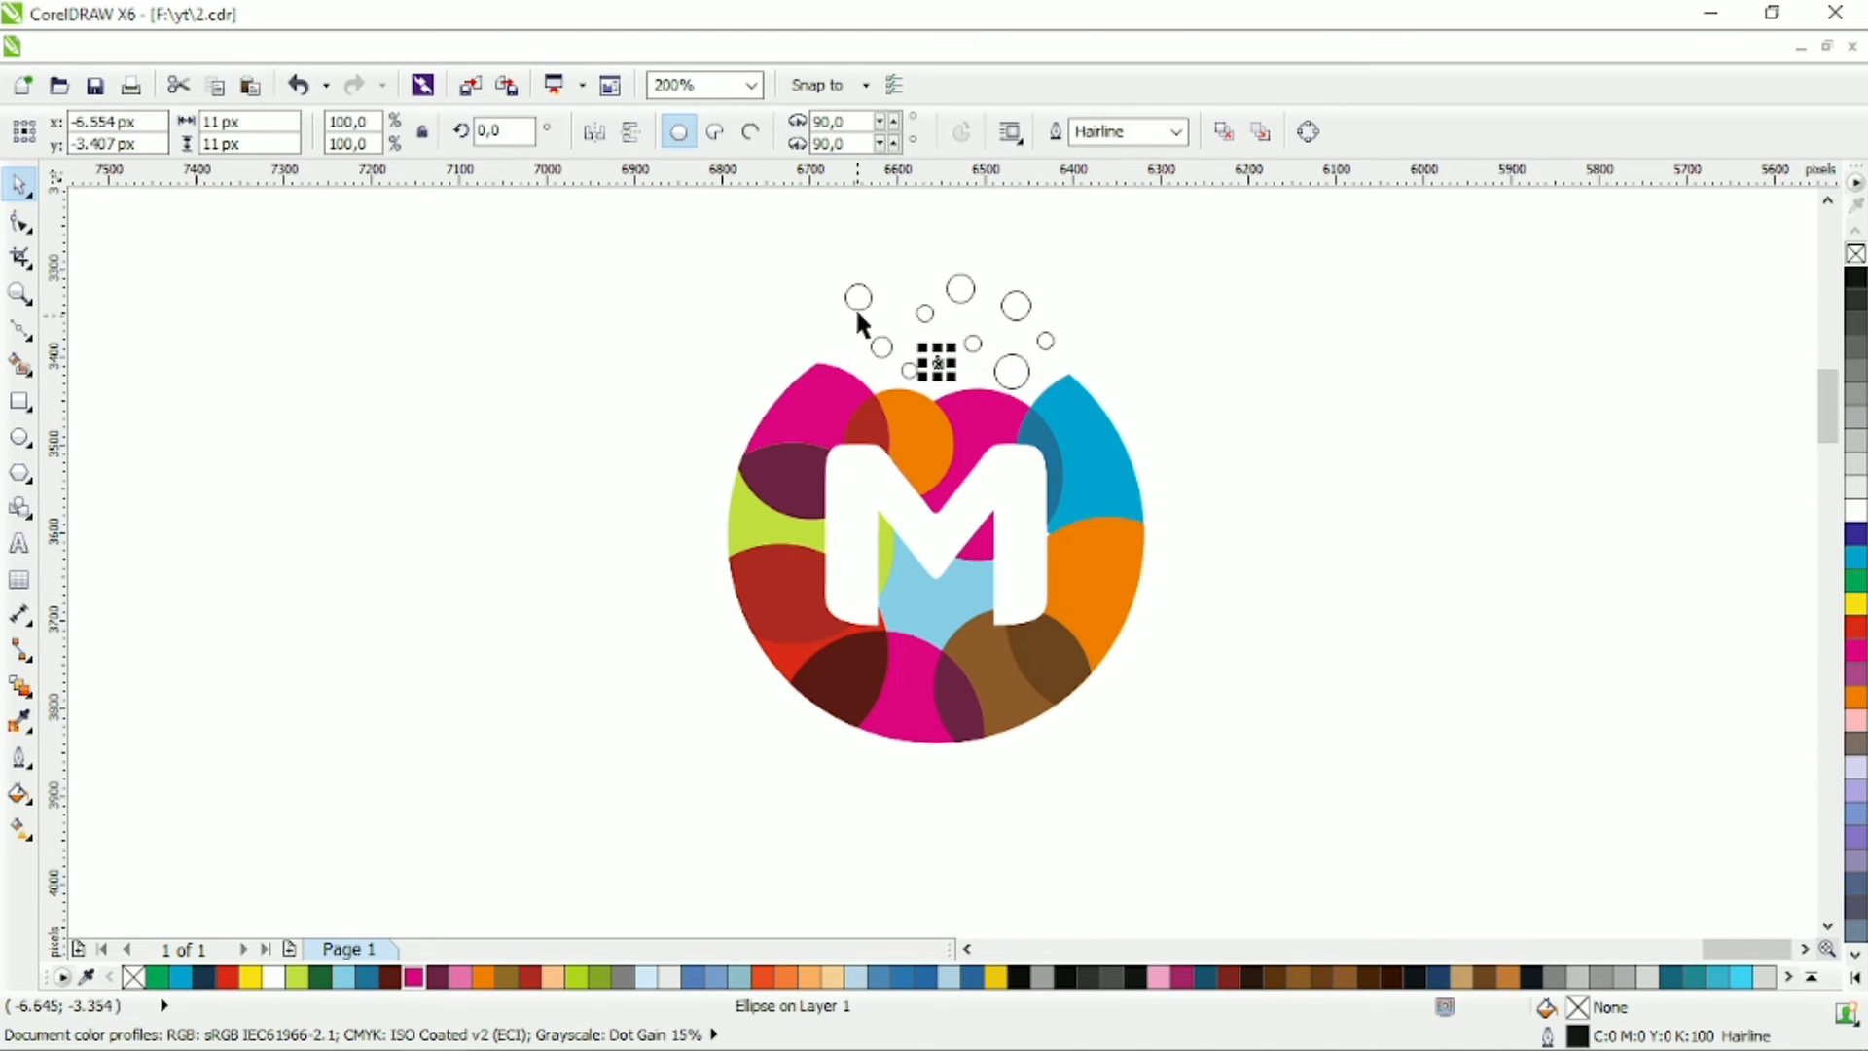
drag(854, 306, 869, 310)
click(918, 254)
Weld the two outer upper circles and the tiny central circle to the upper-left magenta piece.
click(871, 299)
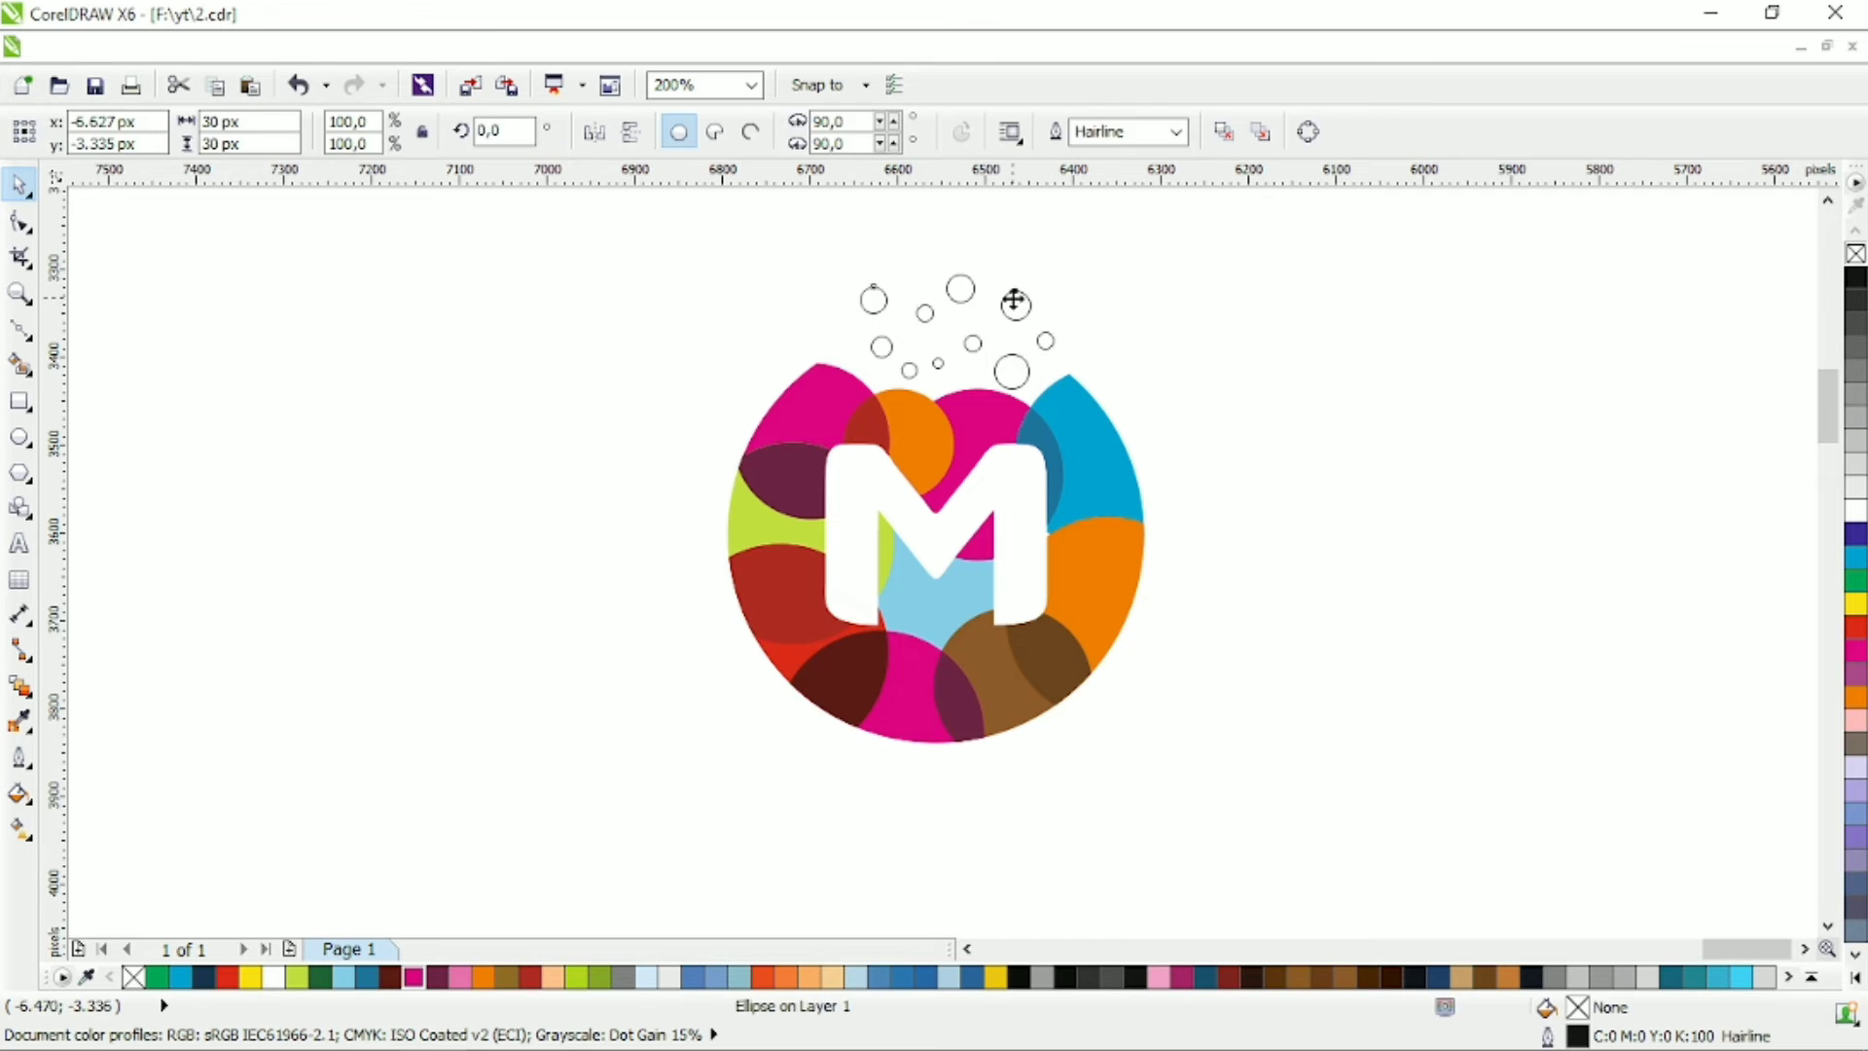
shift+click(1014, 301)
shift+click(938, 361)
shift+click(777, 395)
click(846, 131)
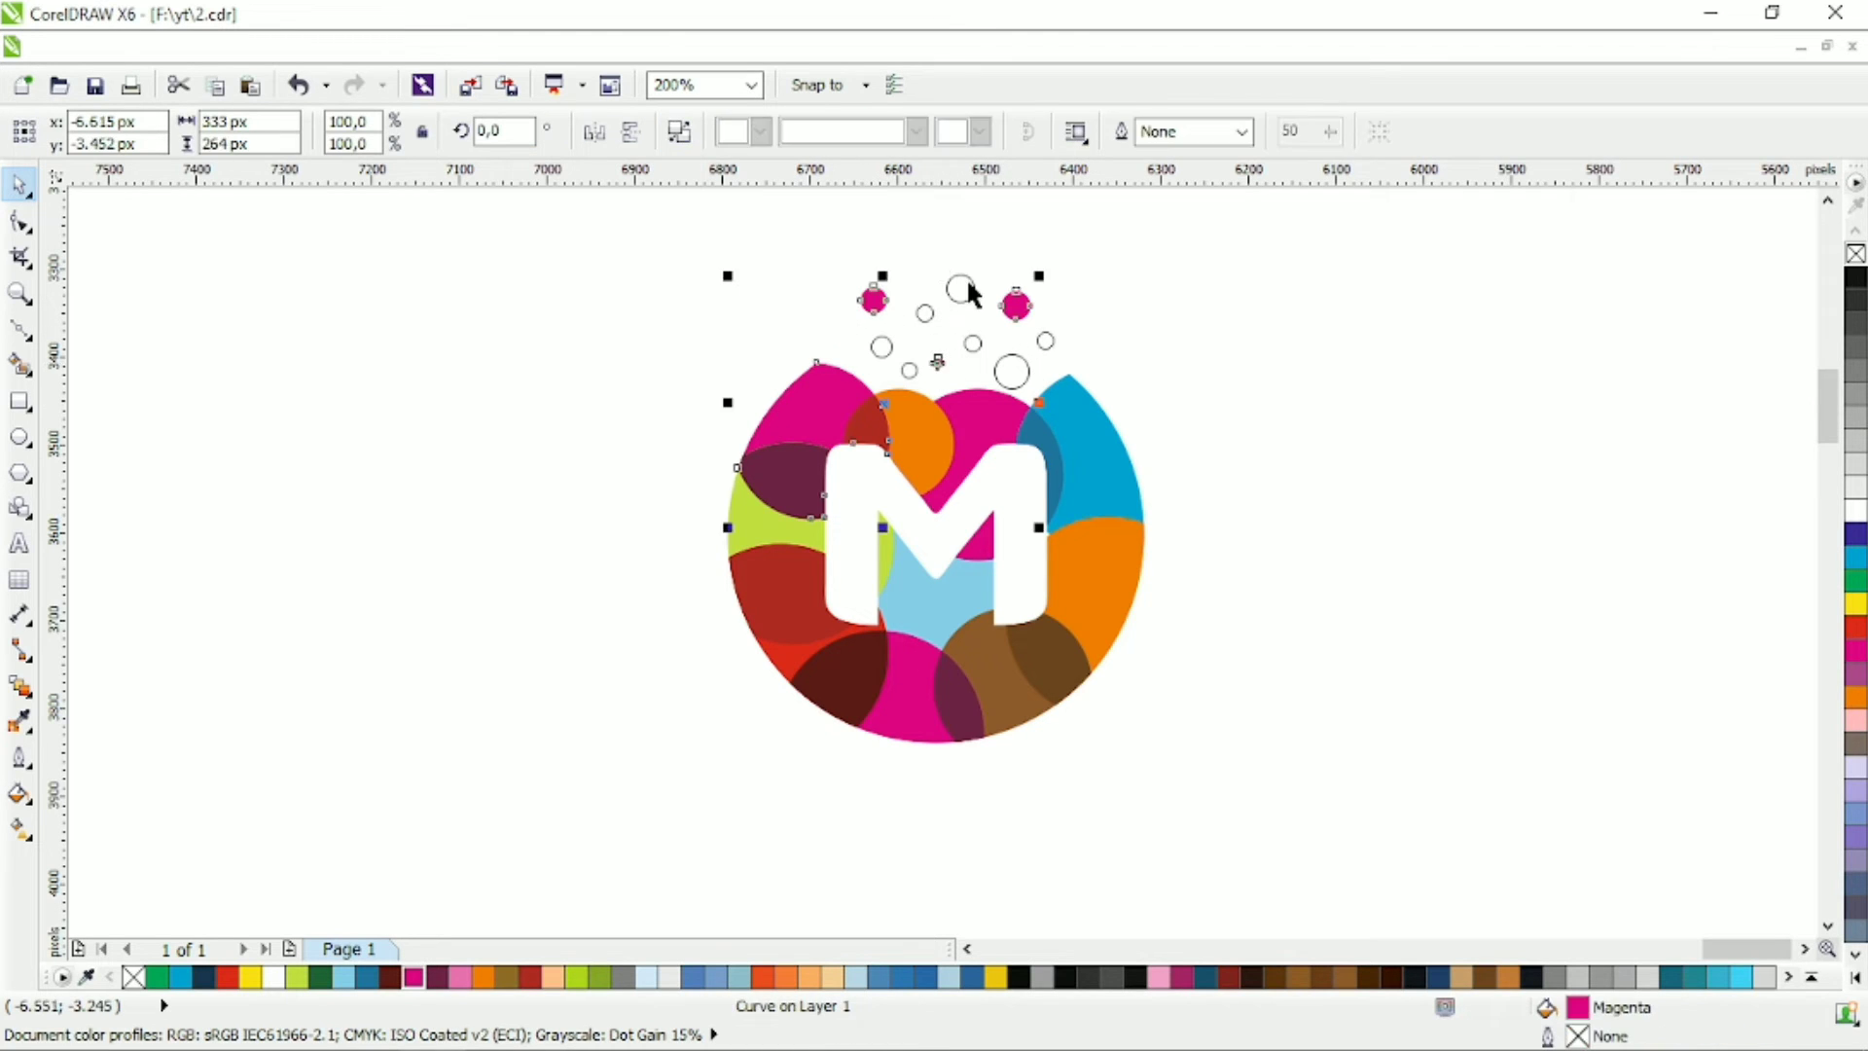
Weld the topmost circle to the blue piece and the small circle below and beside it to the orange piece above the M.
click(963, 288)
shift+click(1059, 419)
click(845, 131)
click(924, 313)
shift+click(910, 435)
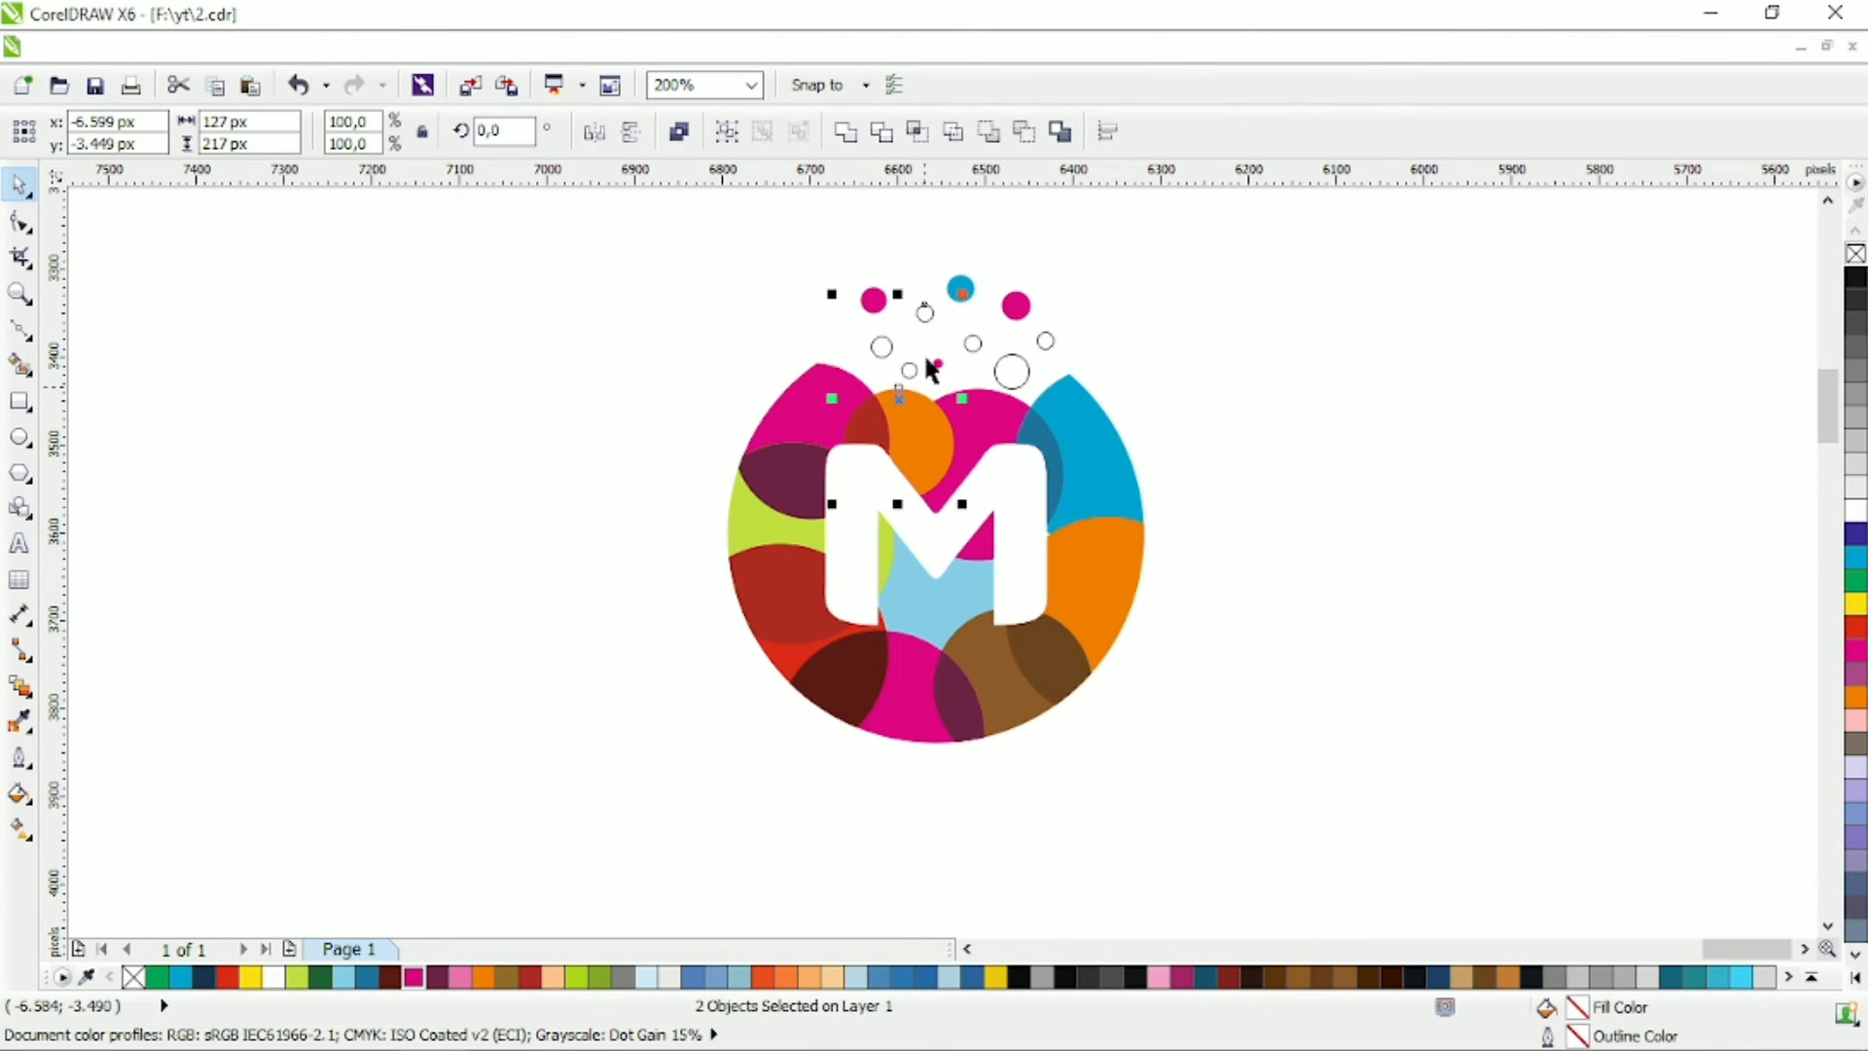
click(845, 131)
Weld the two lower-right circles to the dark blue overlap and the small circle beside them to the light blue piece.
click(1048, 340)
shift+click(1025, 374)
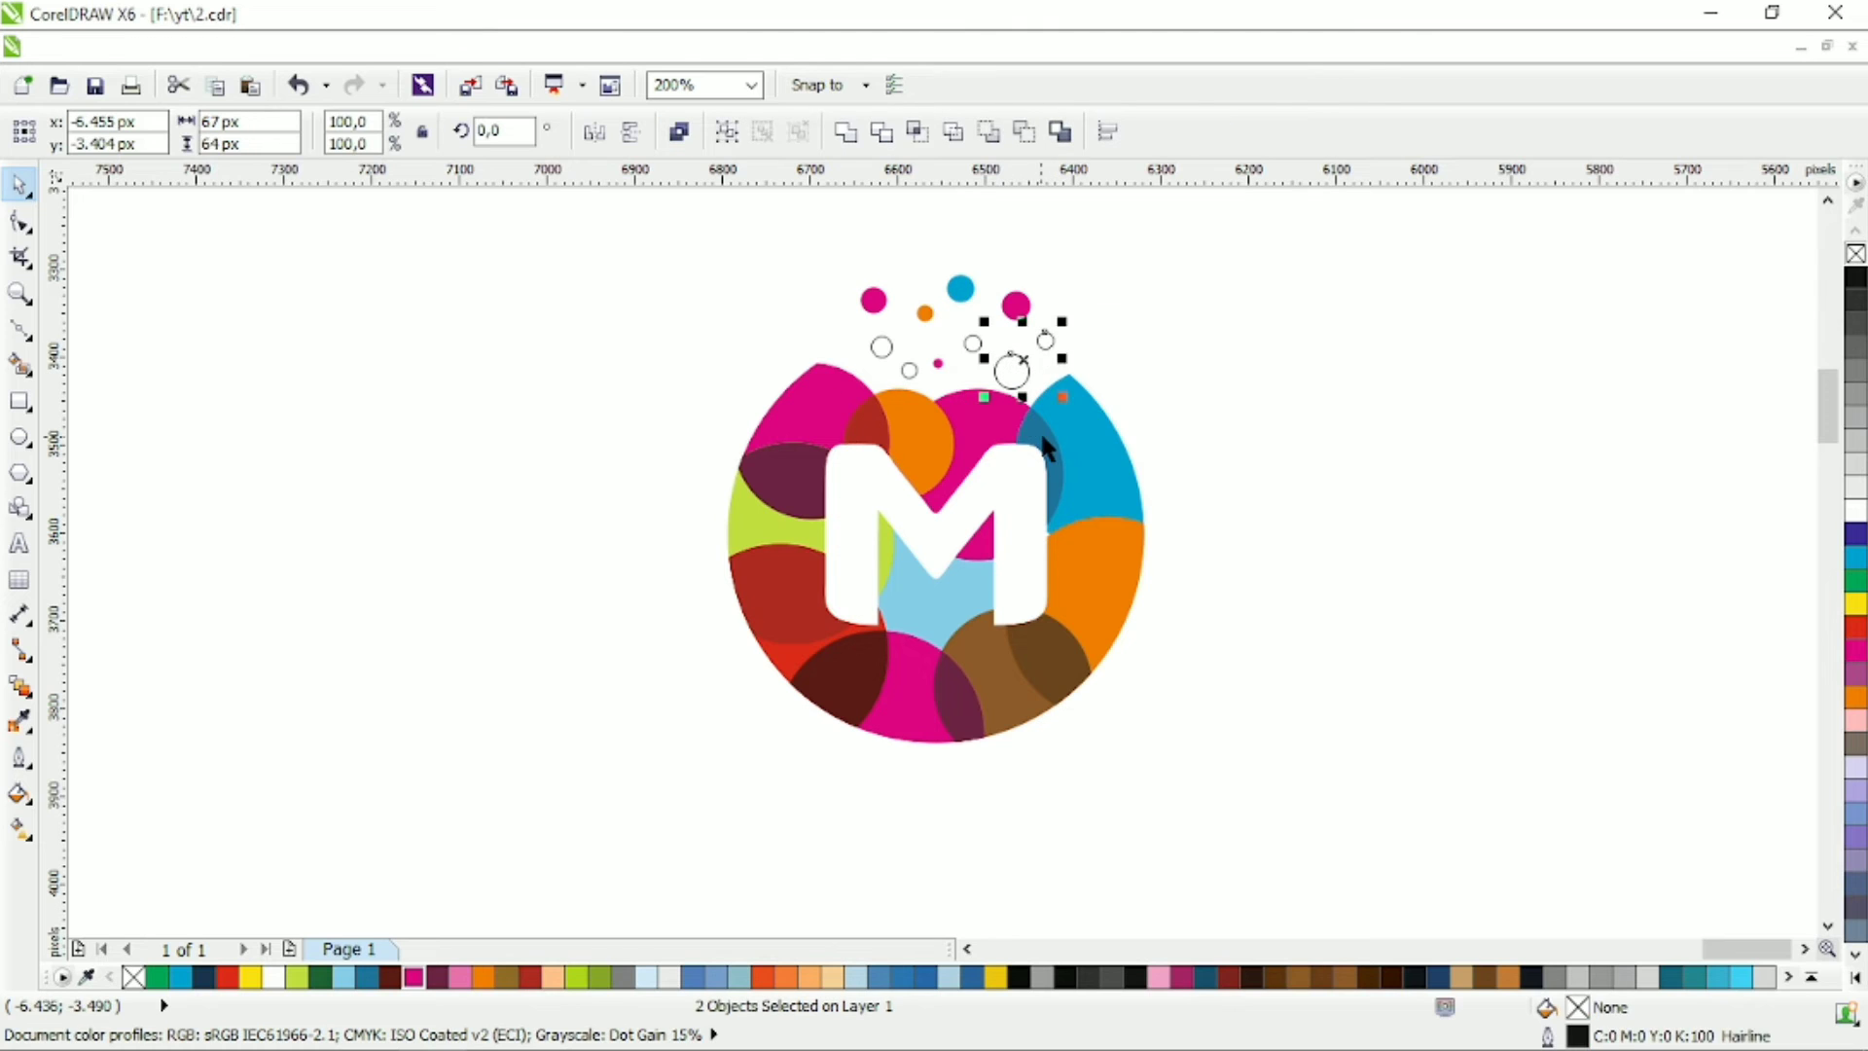
shift+click(1045, 432)
click(845, 132)
click(973, 335)
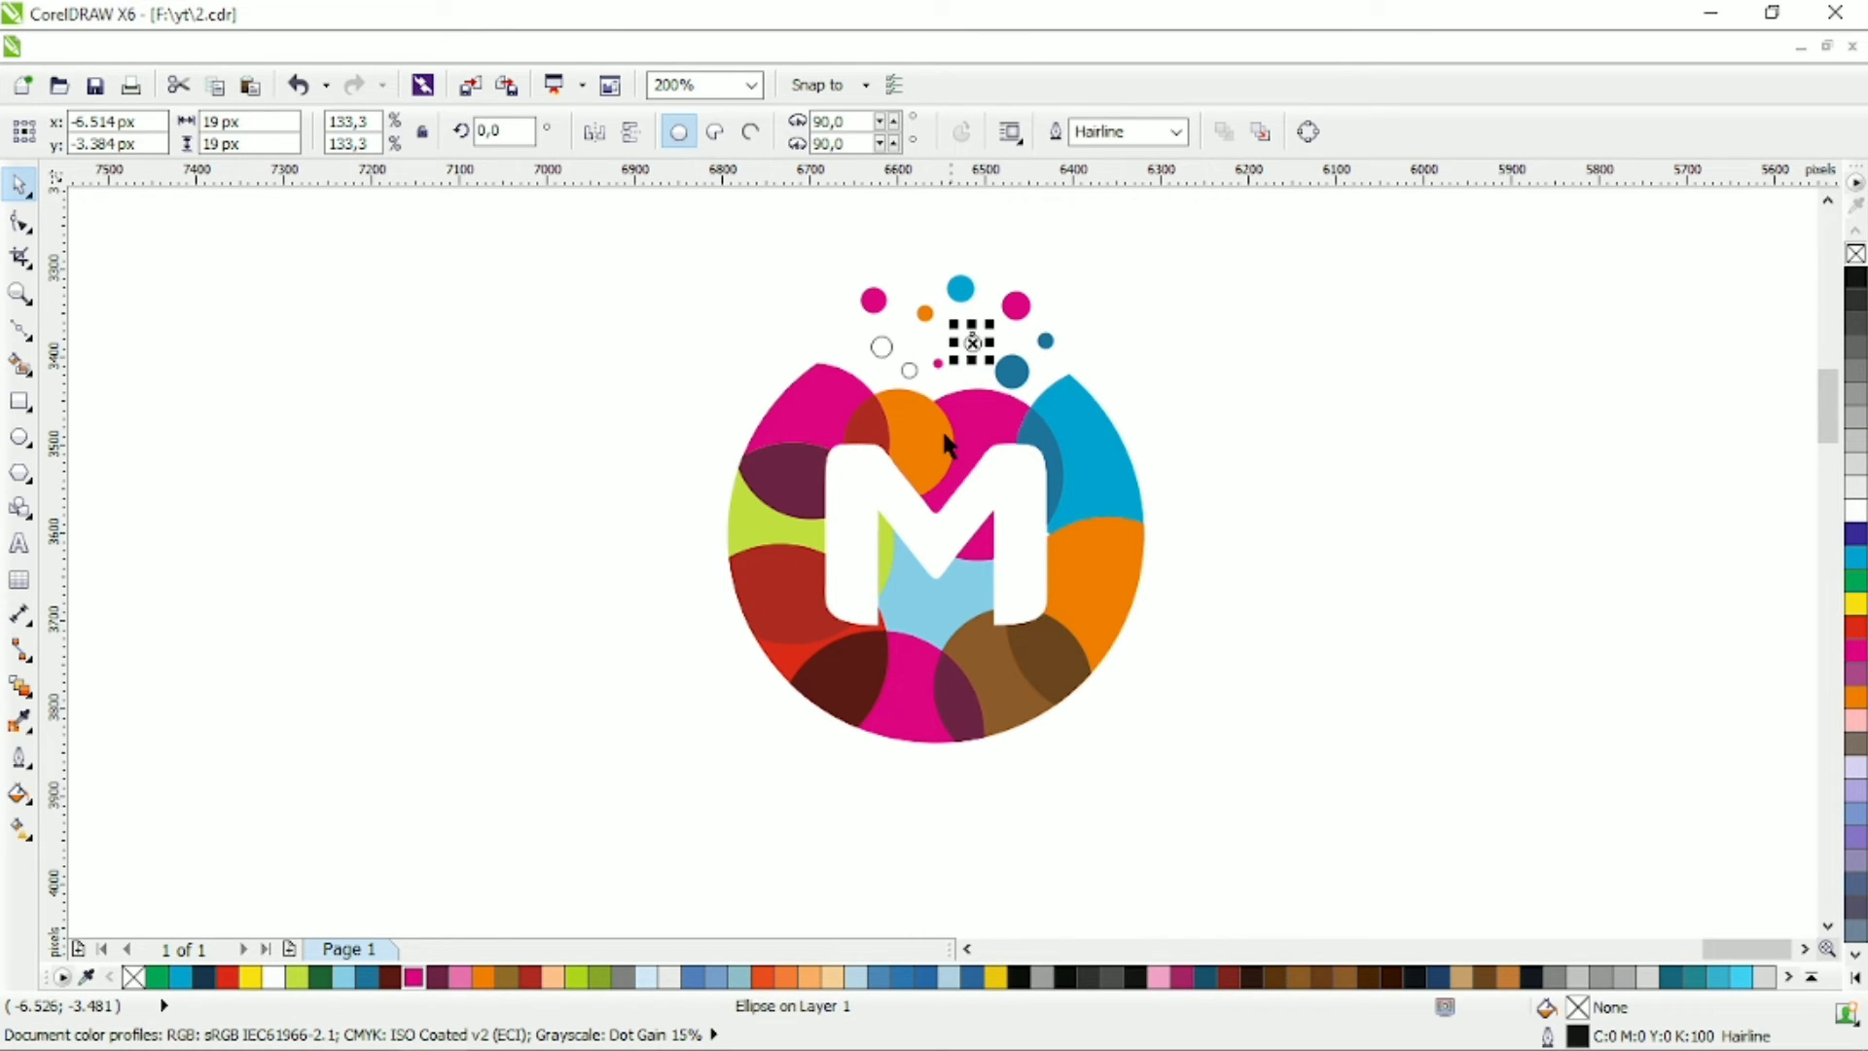
shift+click(941, 593)
click(845, 132)
Weld the lowest left circle to the yellow-green piece and the last unfilled circle to the orange piece on the logo's right.
click(910, 371)
shift+click(758, 522)
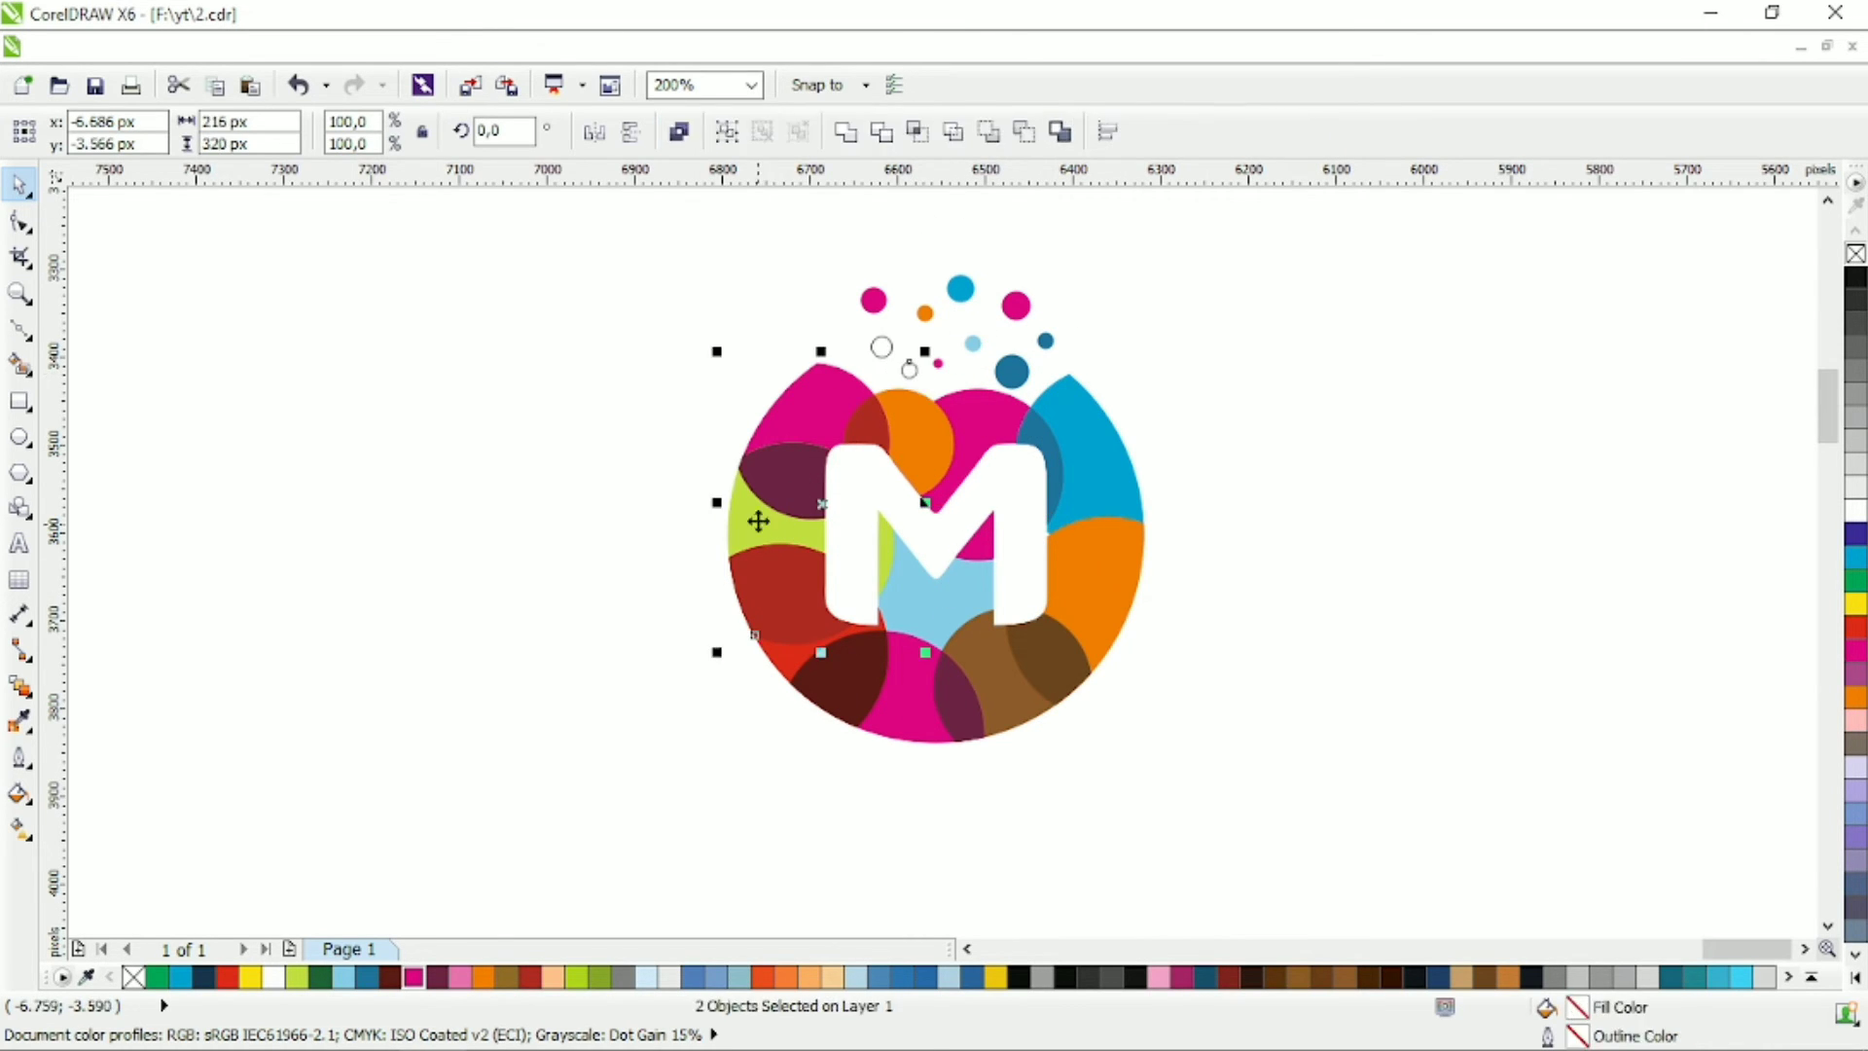
click(846, 132)
click(882, 346)
shift+click(1078, 533)
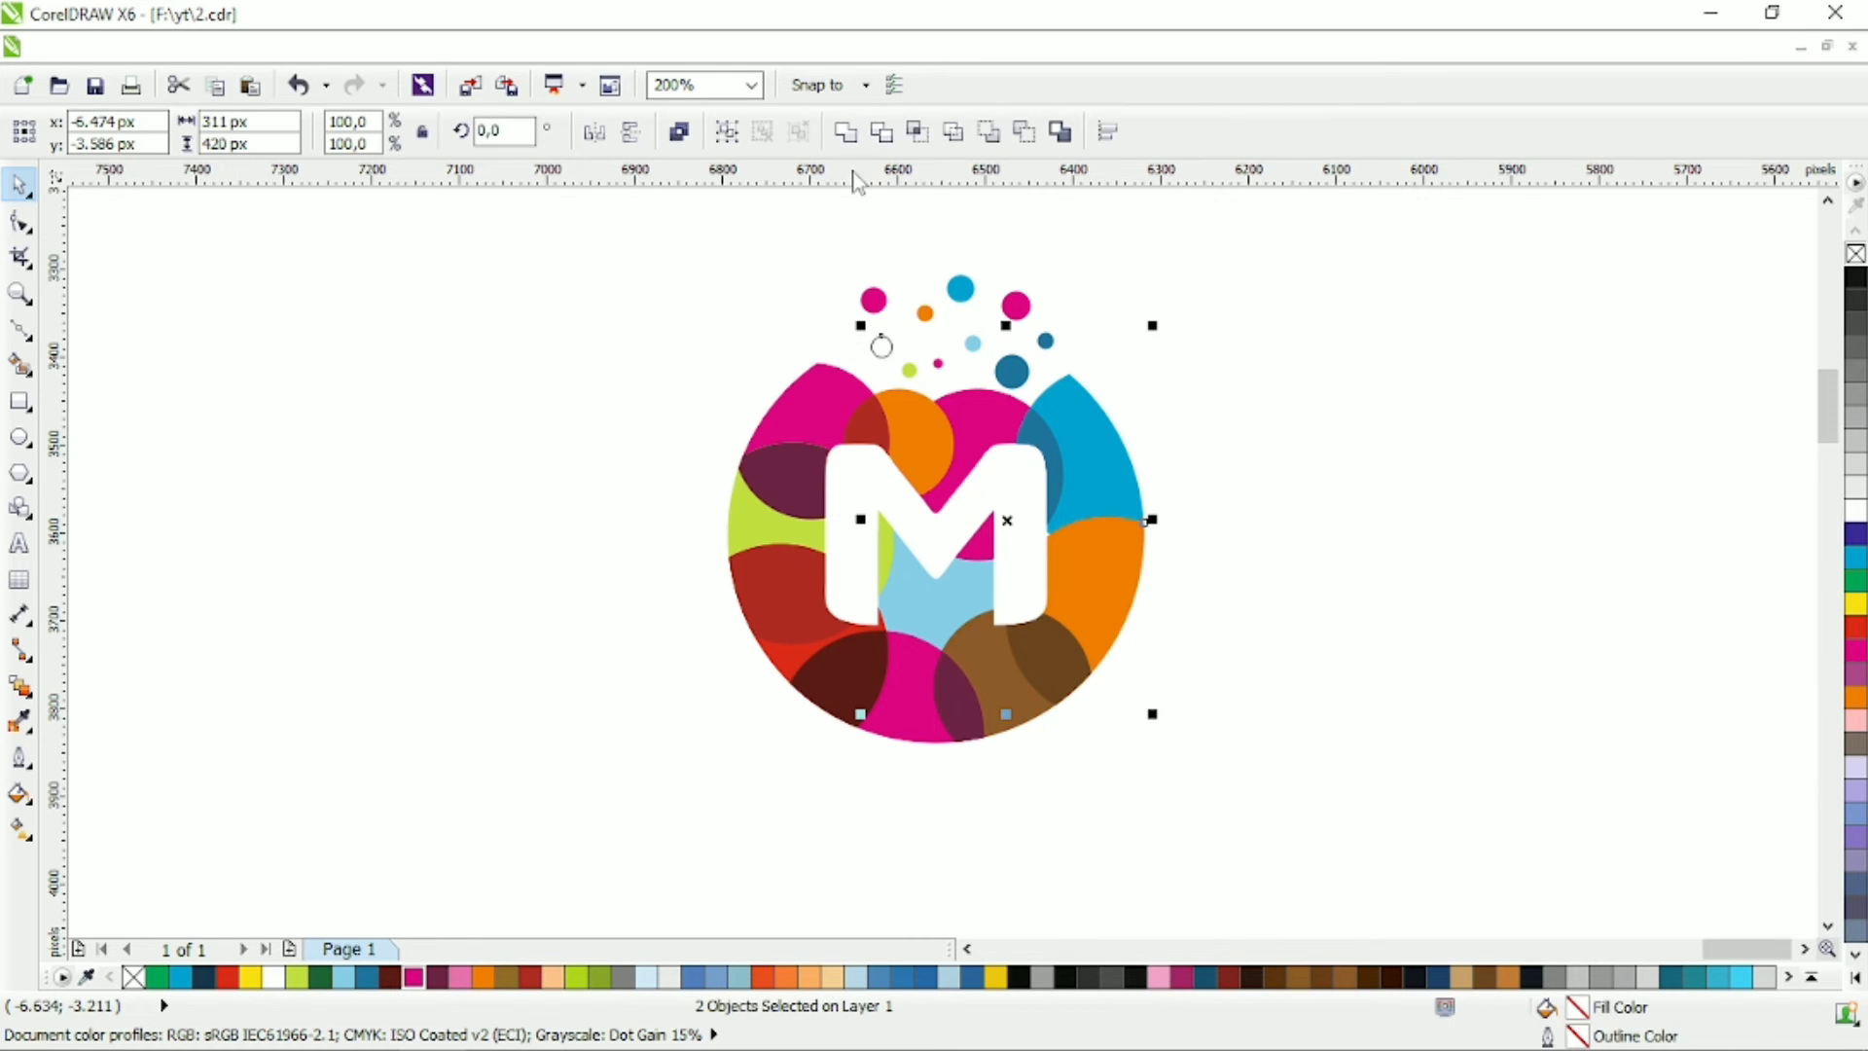
click(845, 132)
click(1102, 218)
scroll(1224, 326, right, 1)
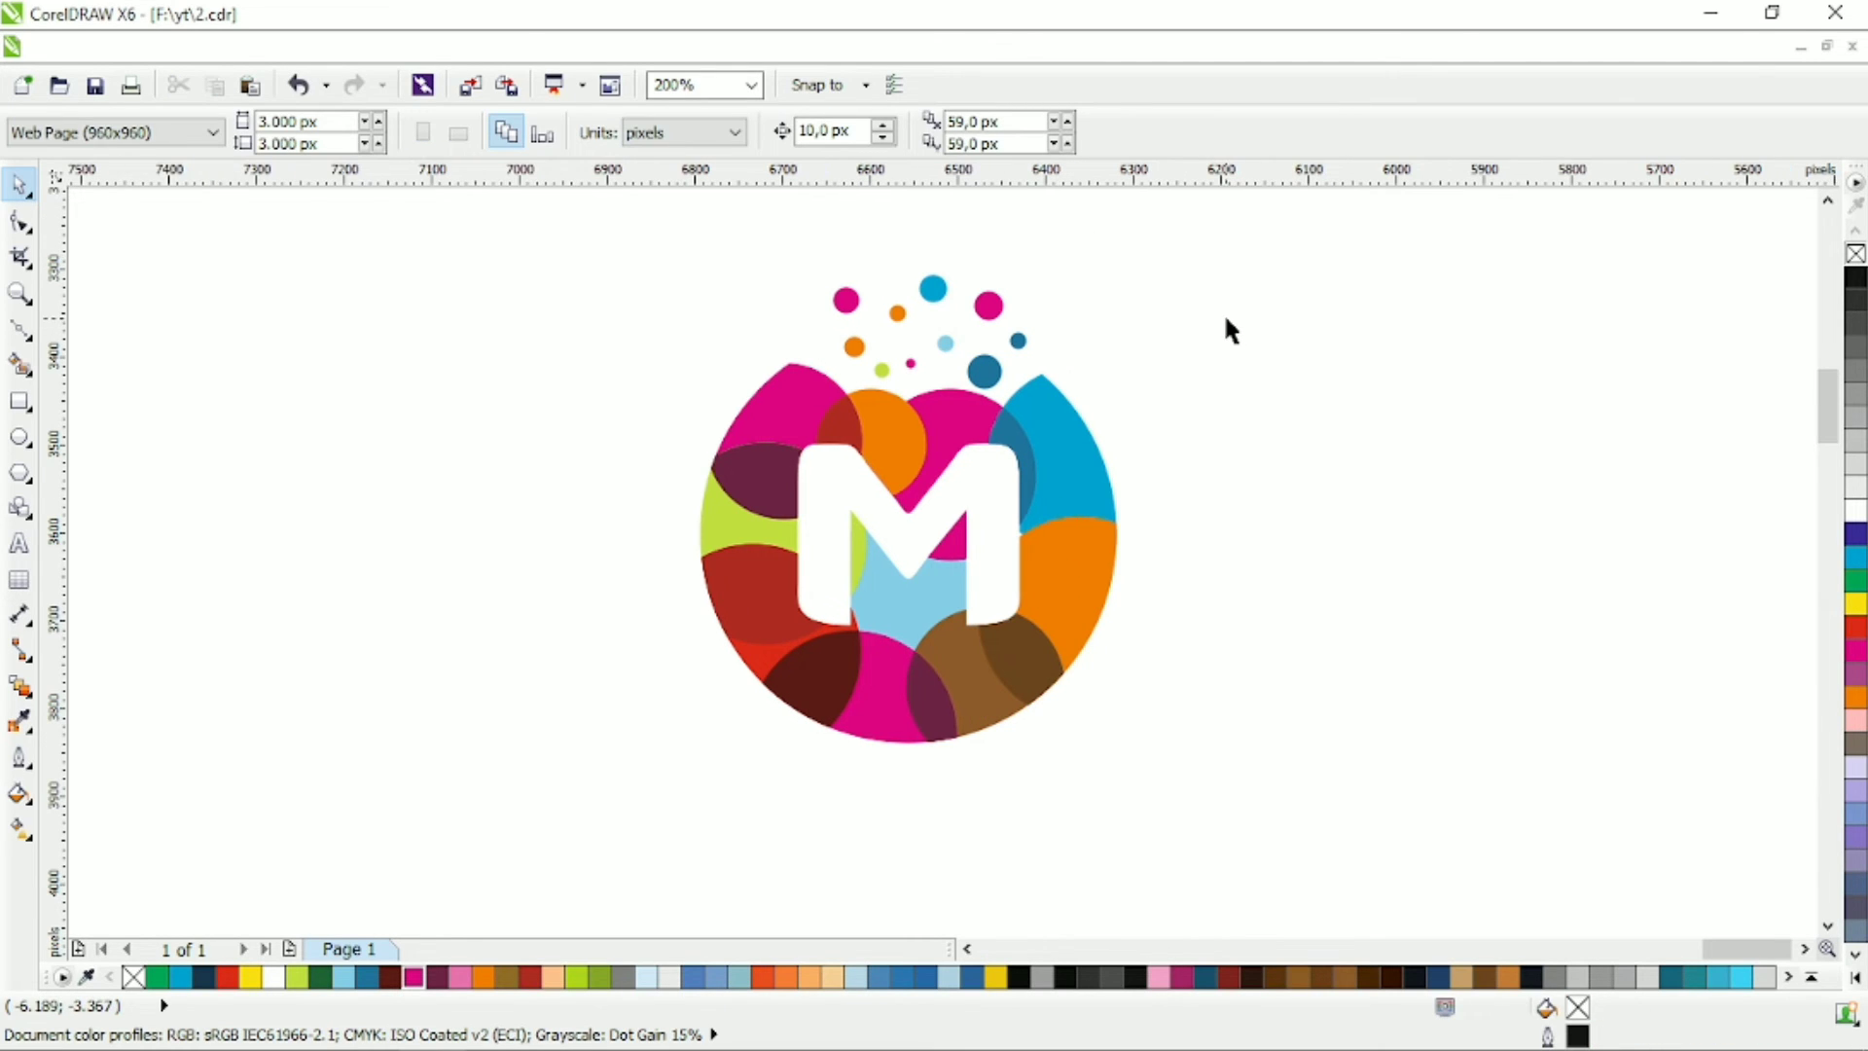
Group all the logo pieces, scale the group down to about 47%, and move it slightly.
drag(1210, 237, 584, 807)
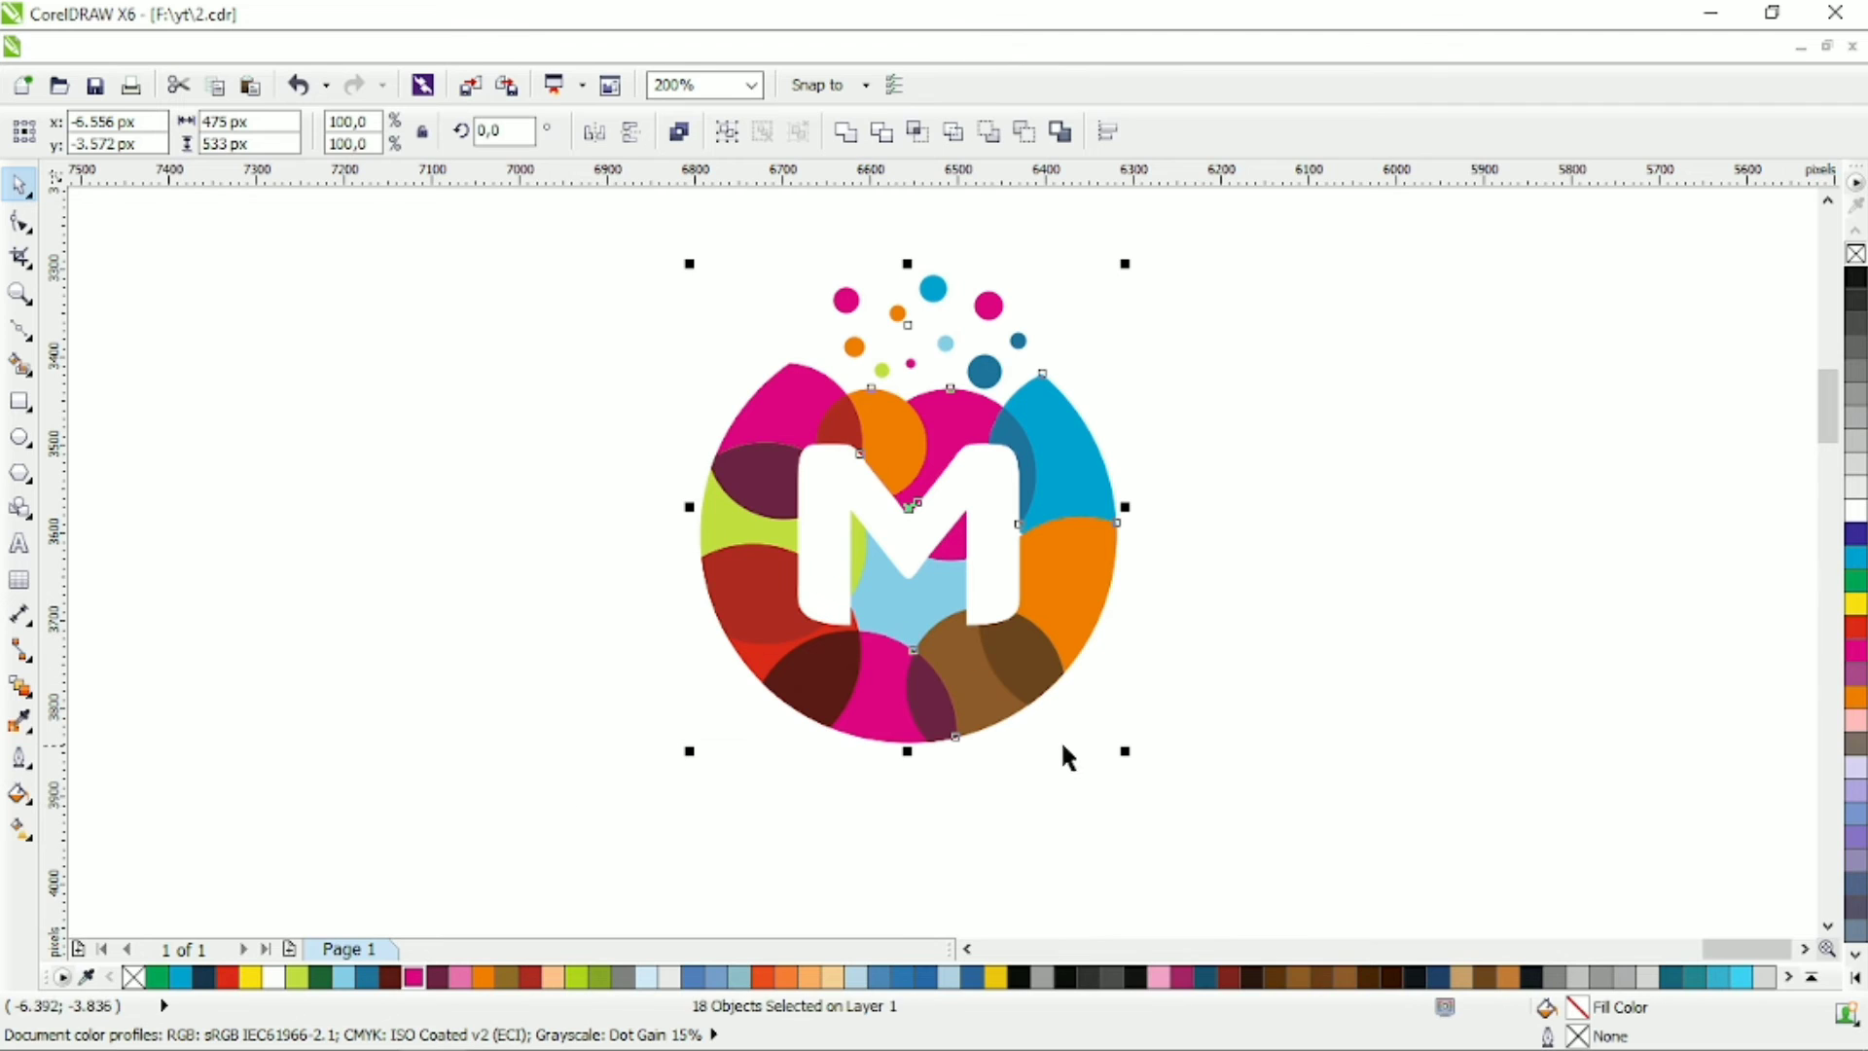
key(ctrl+g)
drag(1125, 751, 1010, 625)
drag(900, 595, 824, 565)
key(Escape)
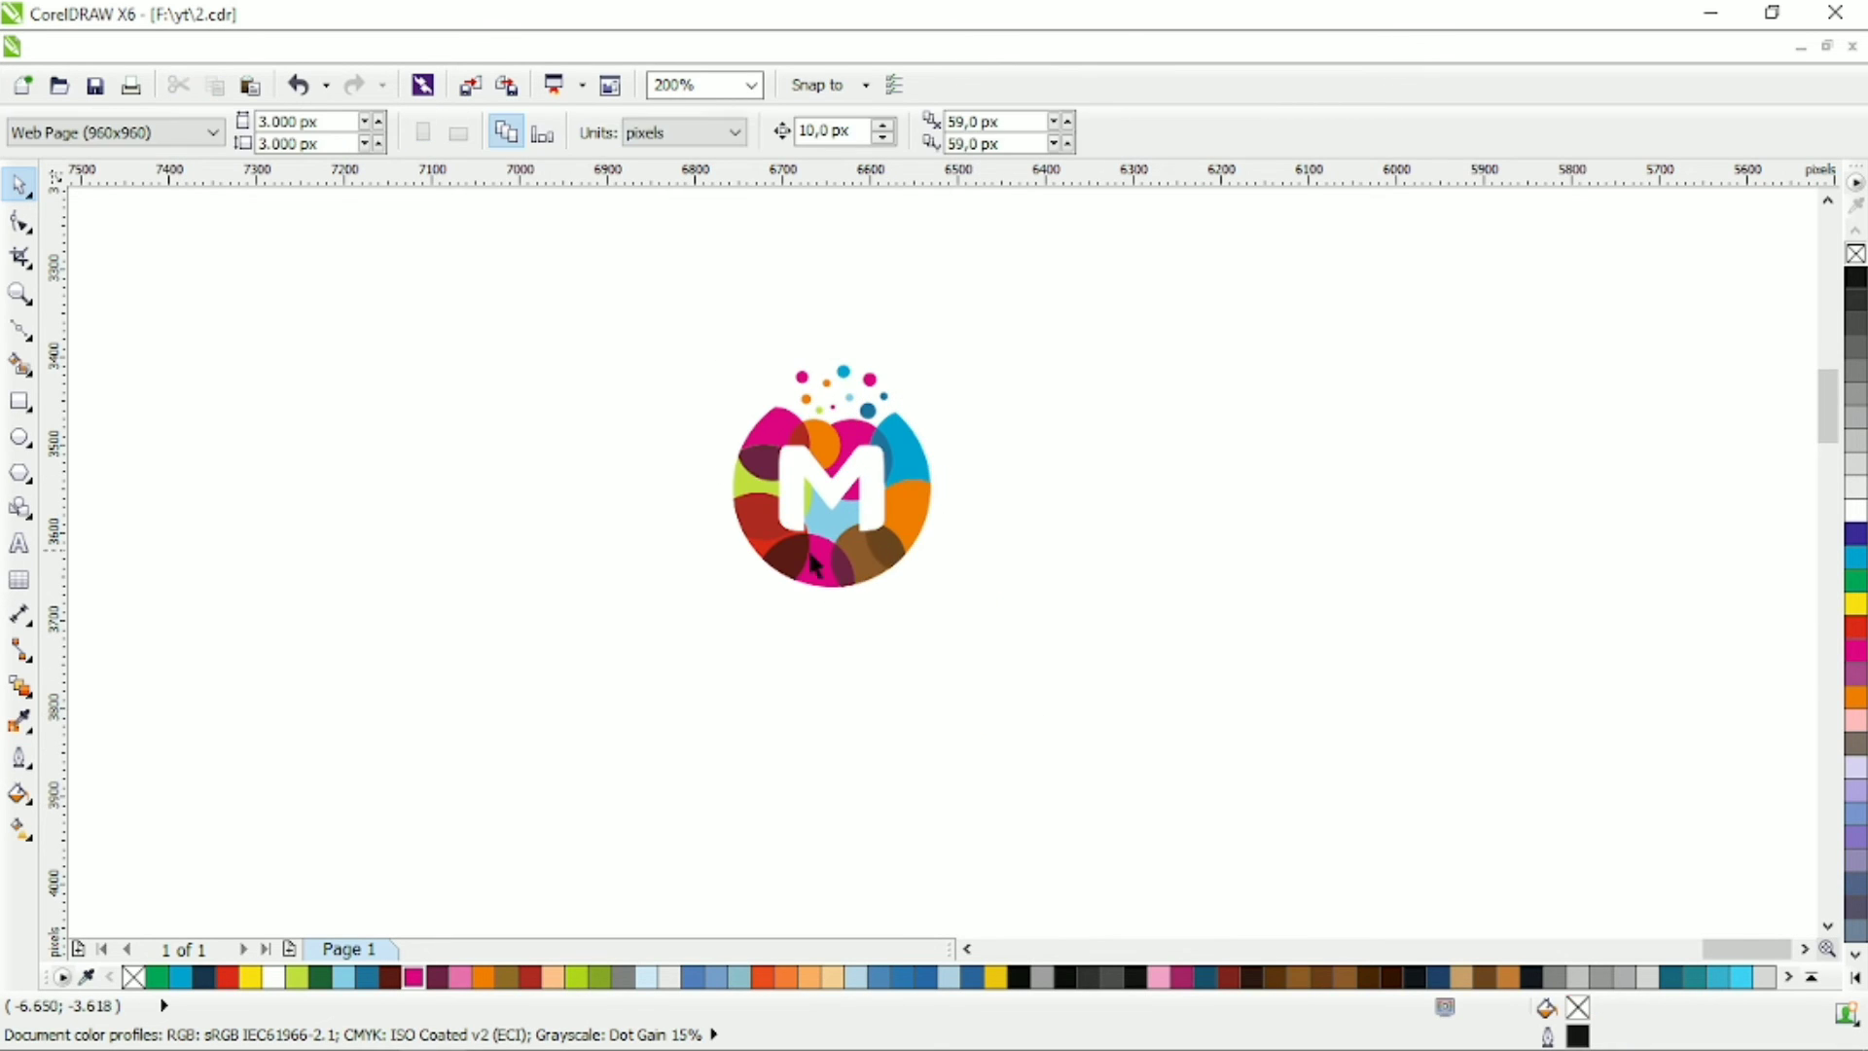
Recolor the dark maroon piece at the logo's lower left orange.
scroll(816, 564, up, 1)
ctrl+click(775, 580)
click(486, 978)
click(755, 661)
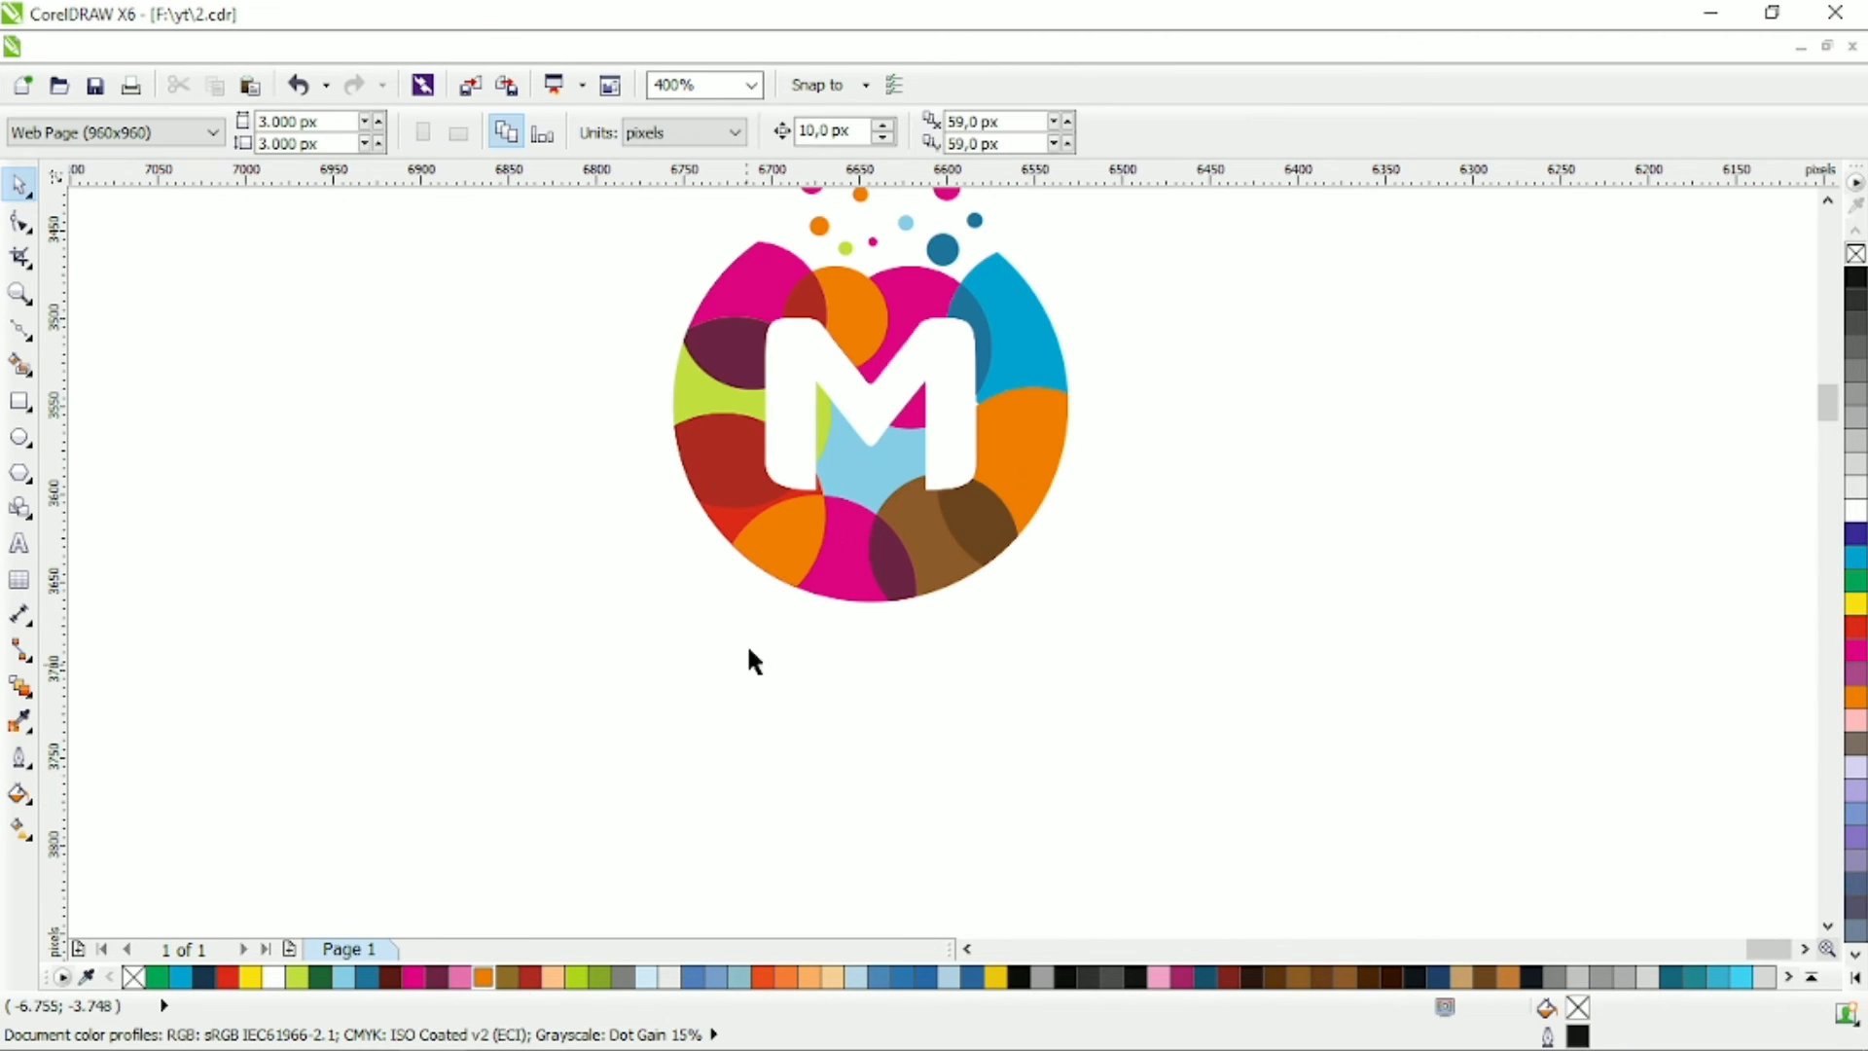
scroll(843, 642, up, 2)
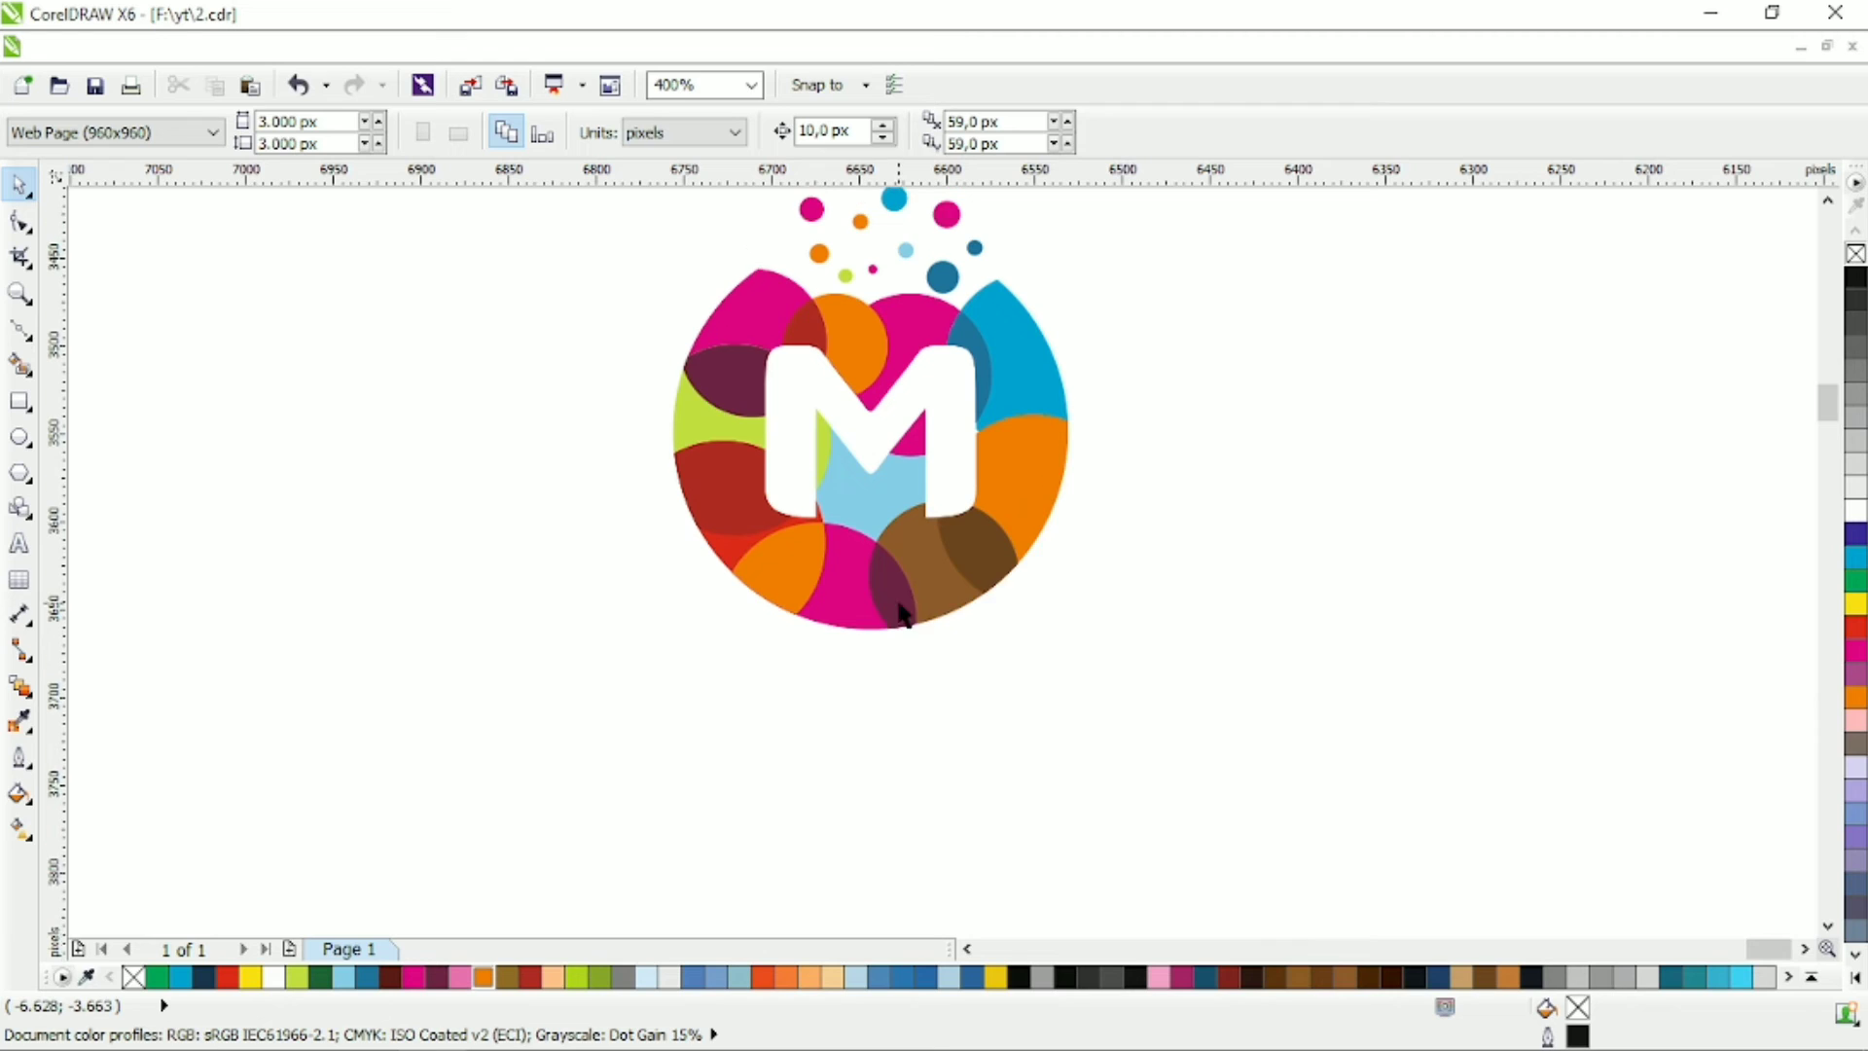
Add the artistic text COLORSMEDIA below the logo.
click(19, 544)
click(601, 790)
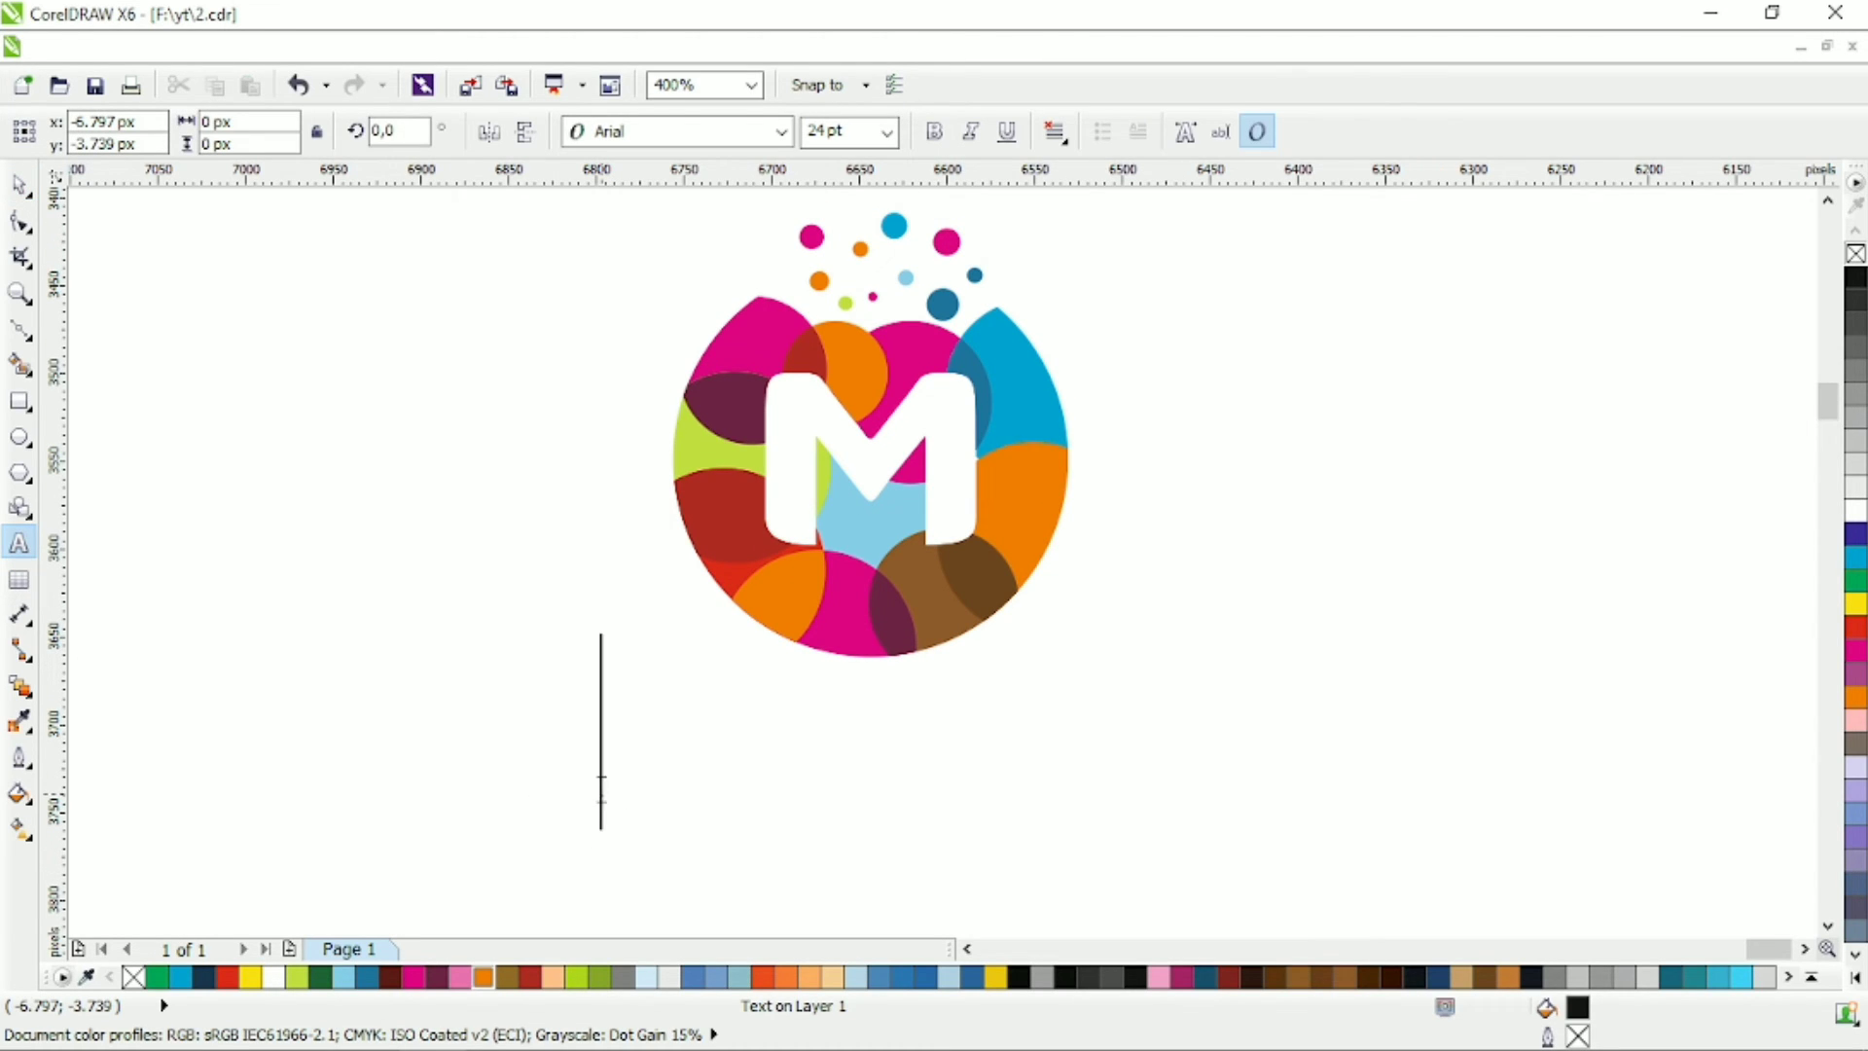
text(RAIN)
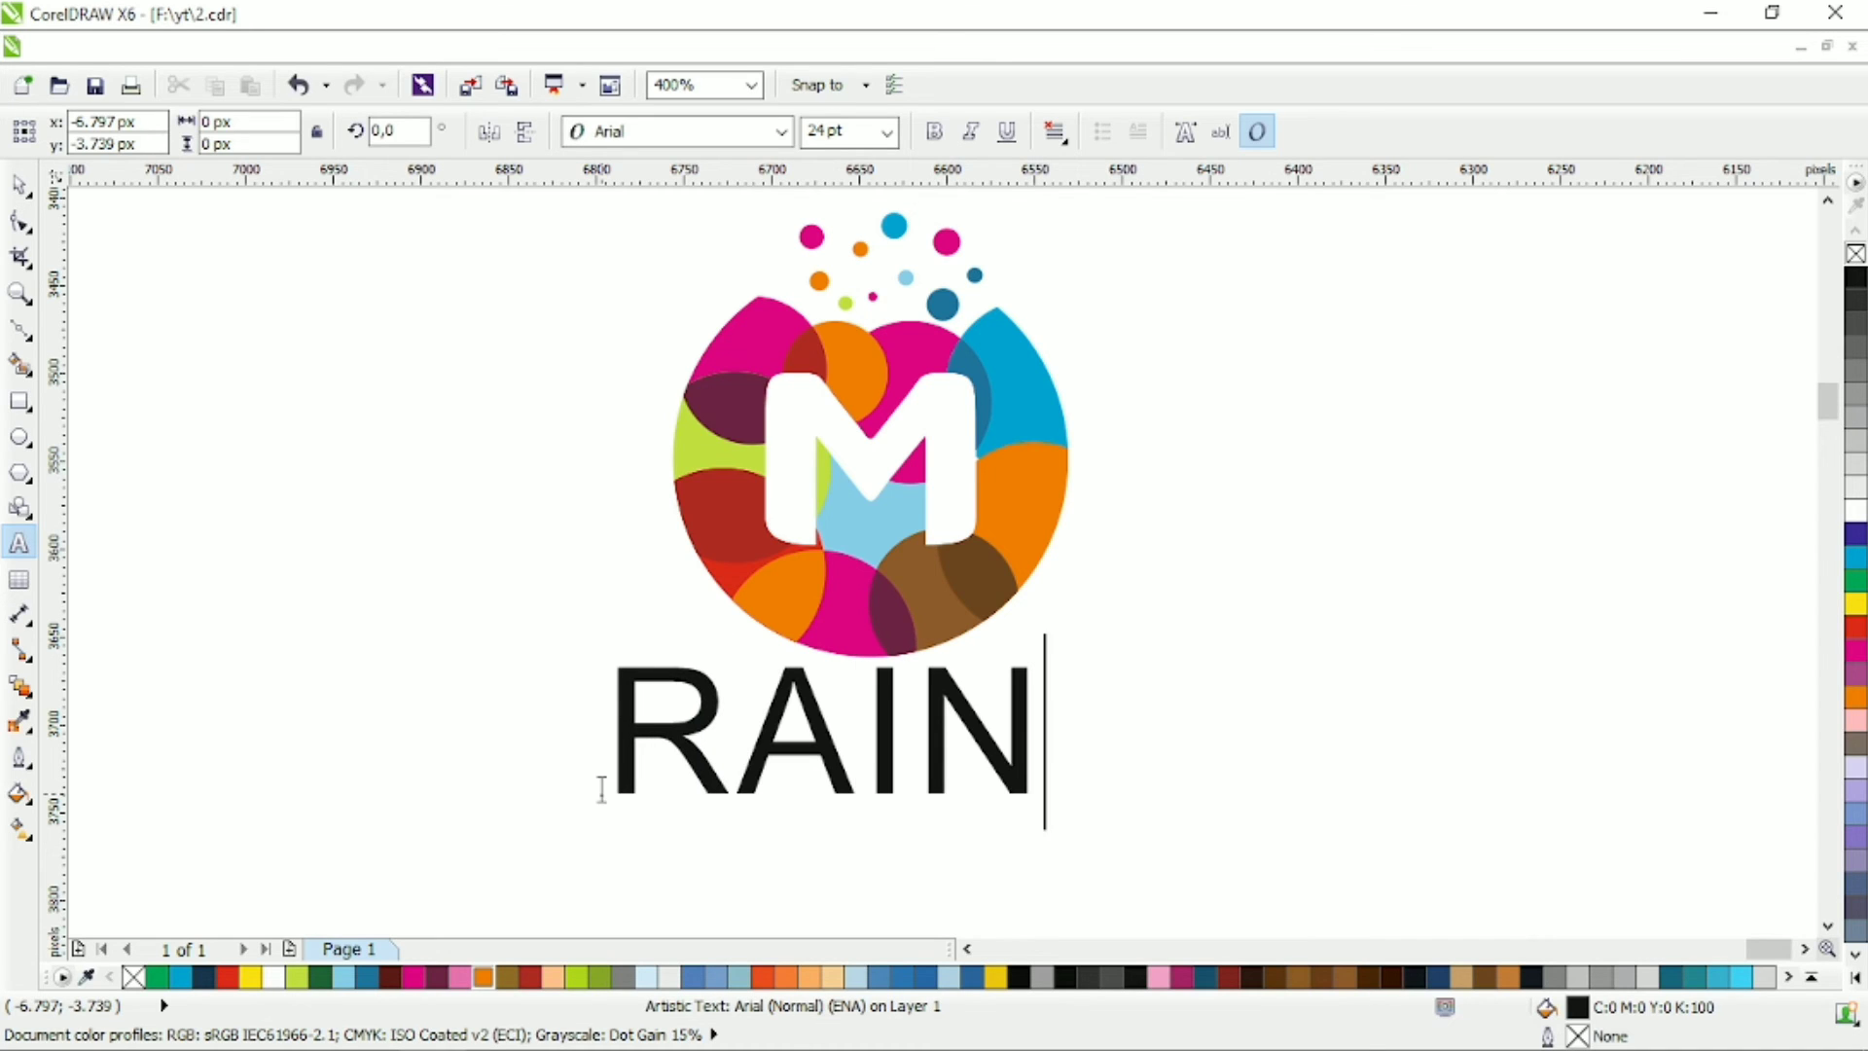
key(ctrl+a)
text(COLOR)
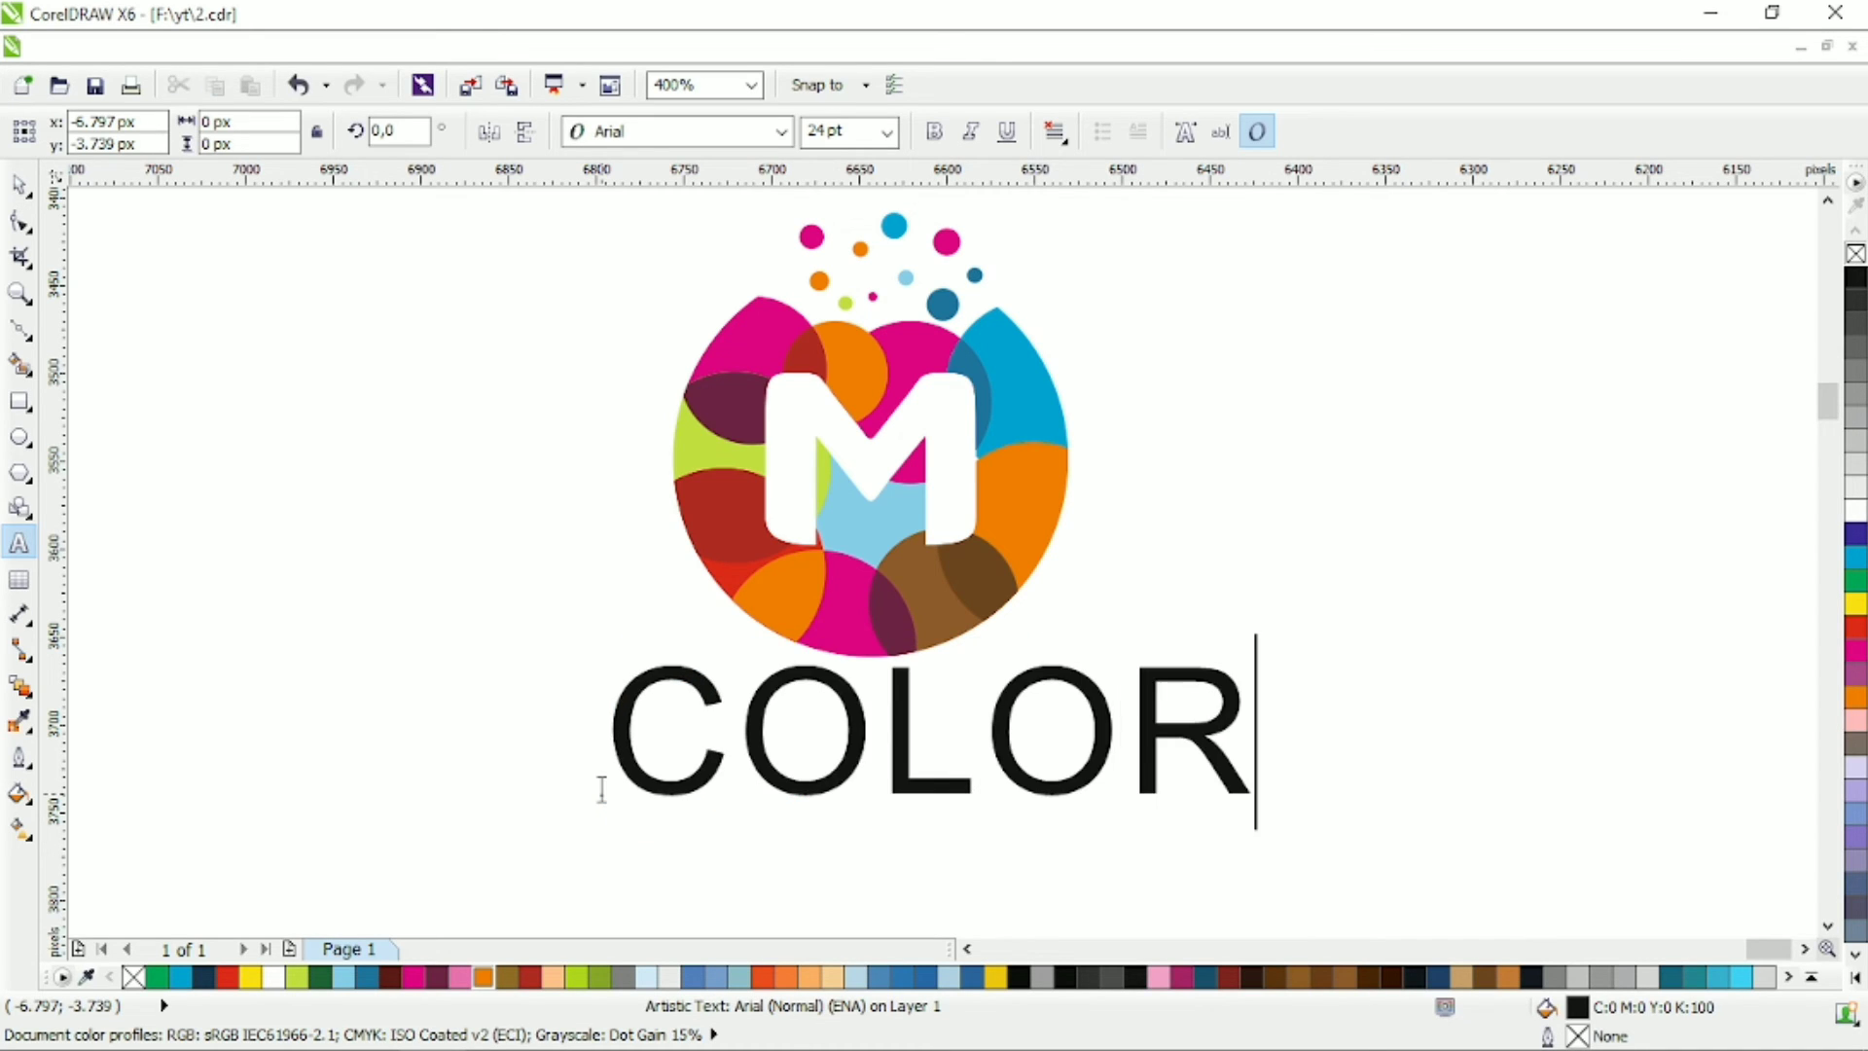
text(SMEDIA)
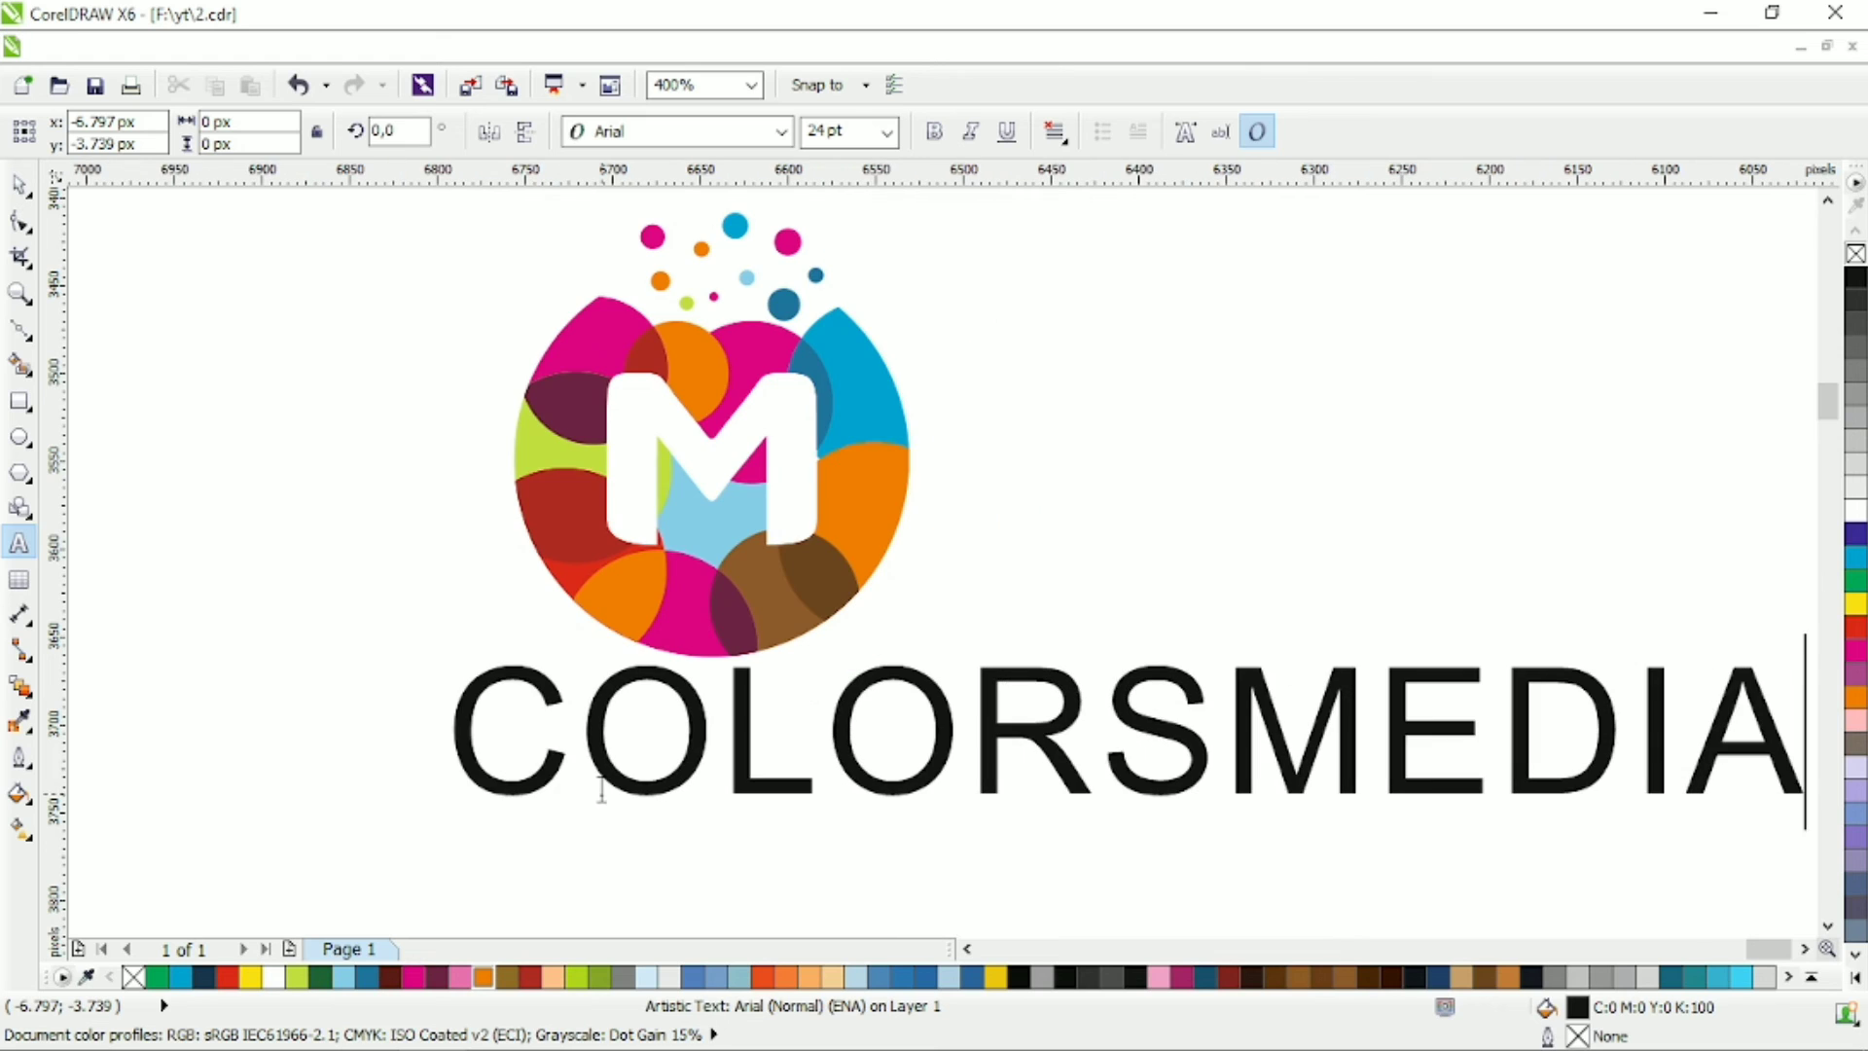
Scale the COLORSMEDIA text down to about 12 pt and set its font to Calibri Light.
click(20, 185)
drag(1806, 803, 1138, 735)
scroll(903, 545, down, 1)
click(782, 131)
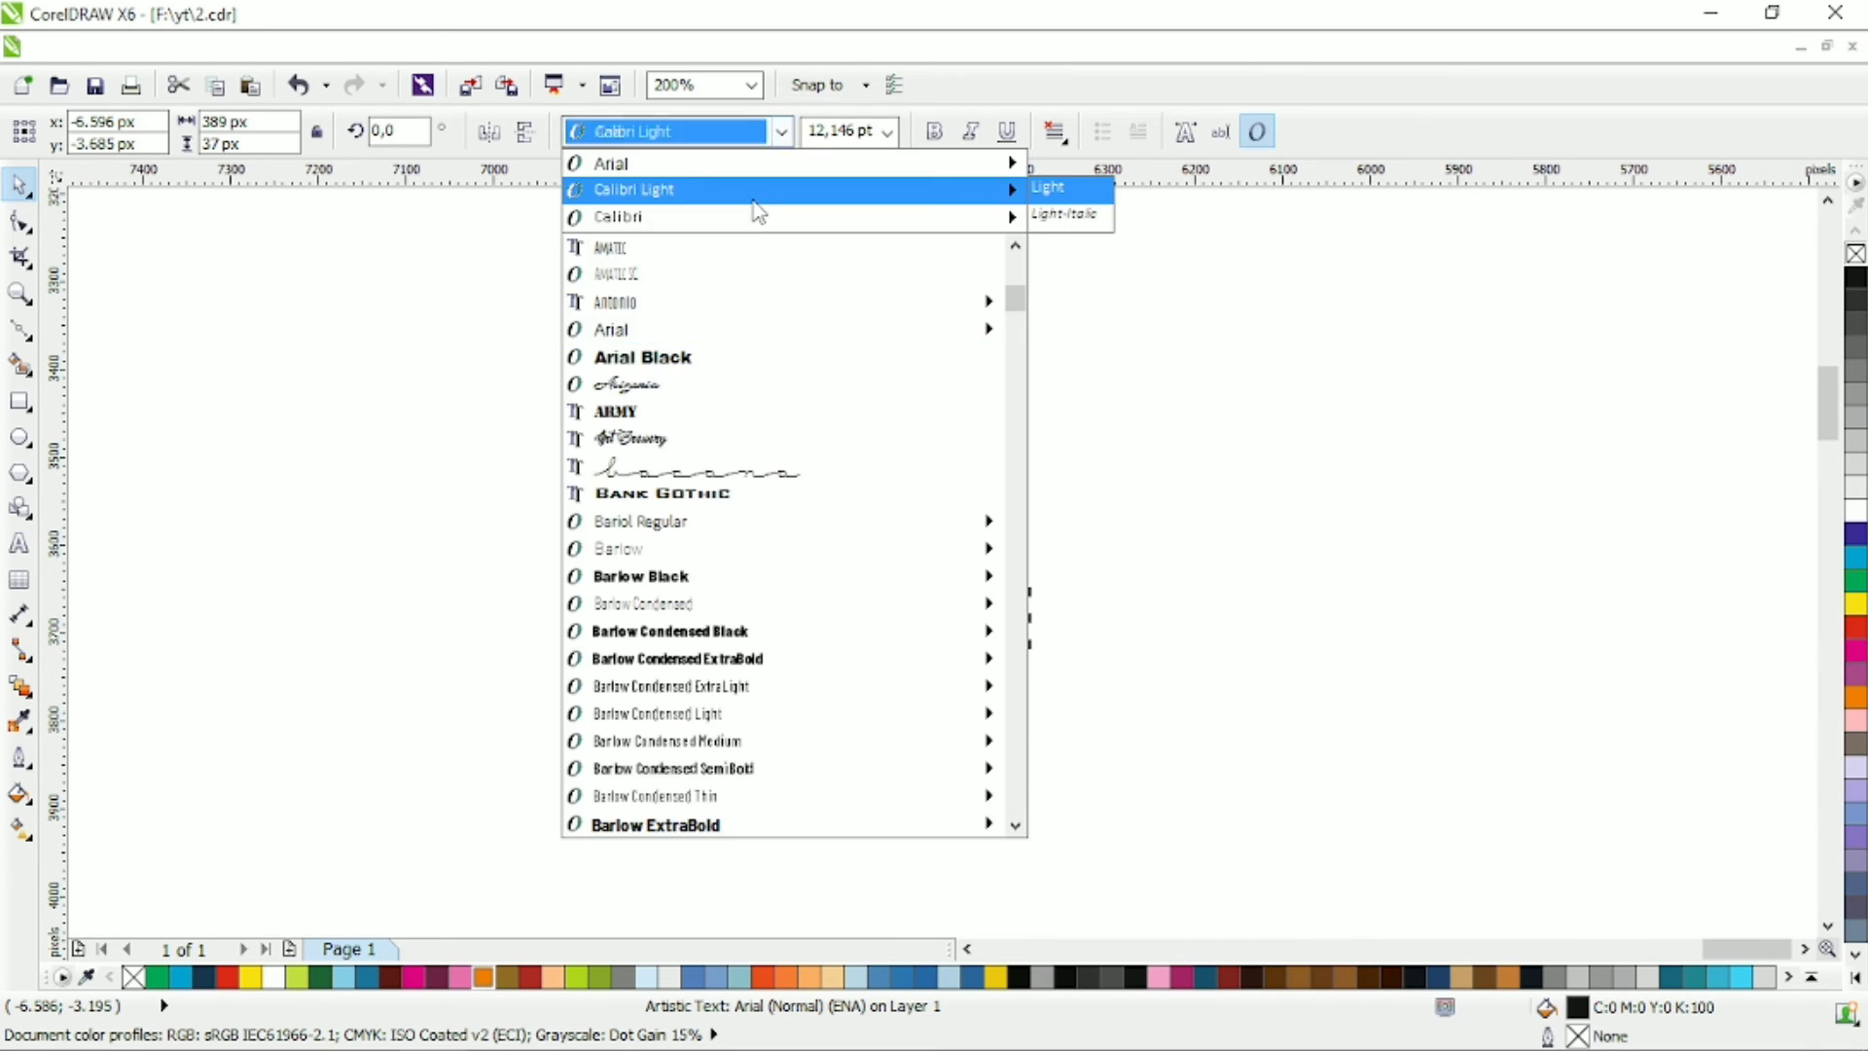
click(632, 187)
Set the word MEDIA within the text to bold Calibri.
double_click(815, 623)
drag(820, 623, 964, 623)
click(781, 131)
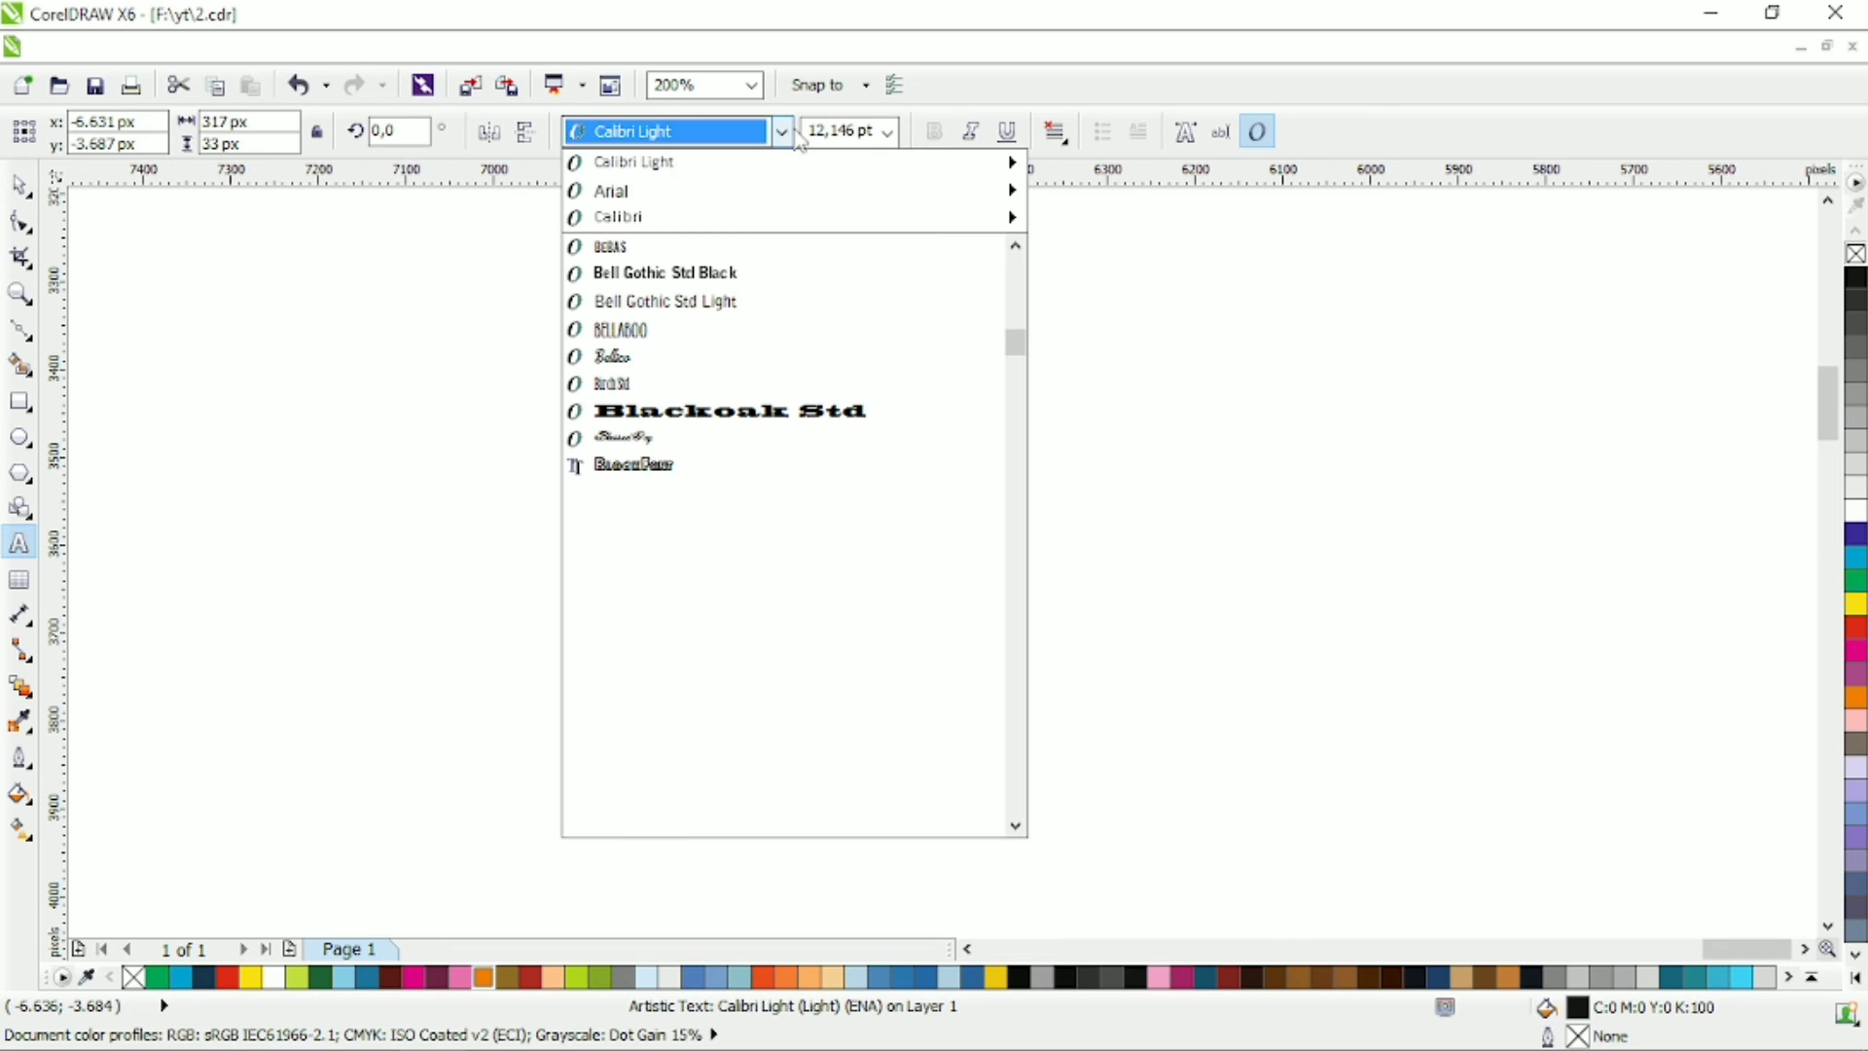
click(754, 221)
click(930, 138)
Position the logo group above the COLORSMEDIA text and align their centers vertically.
click(19, 185)
drag(1093, 279, 592, 664)
drag(667, 292, 978, 611)
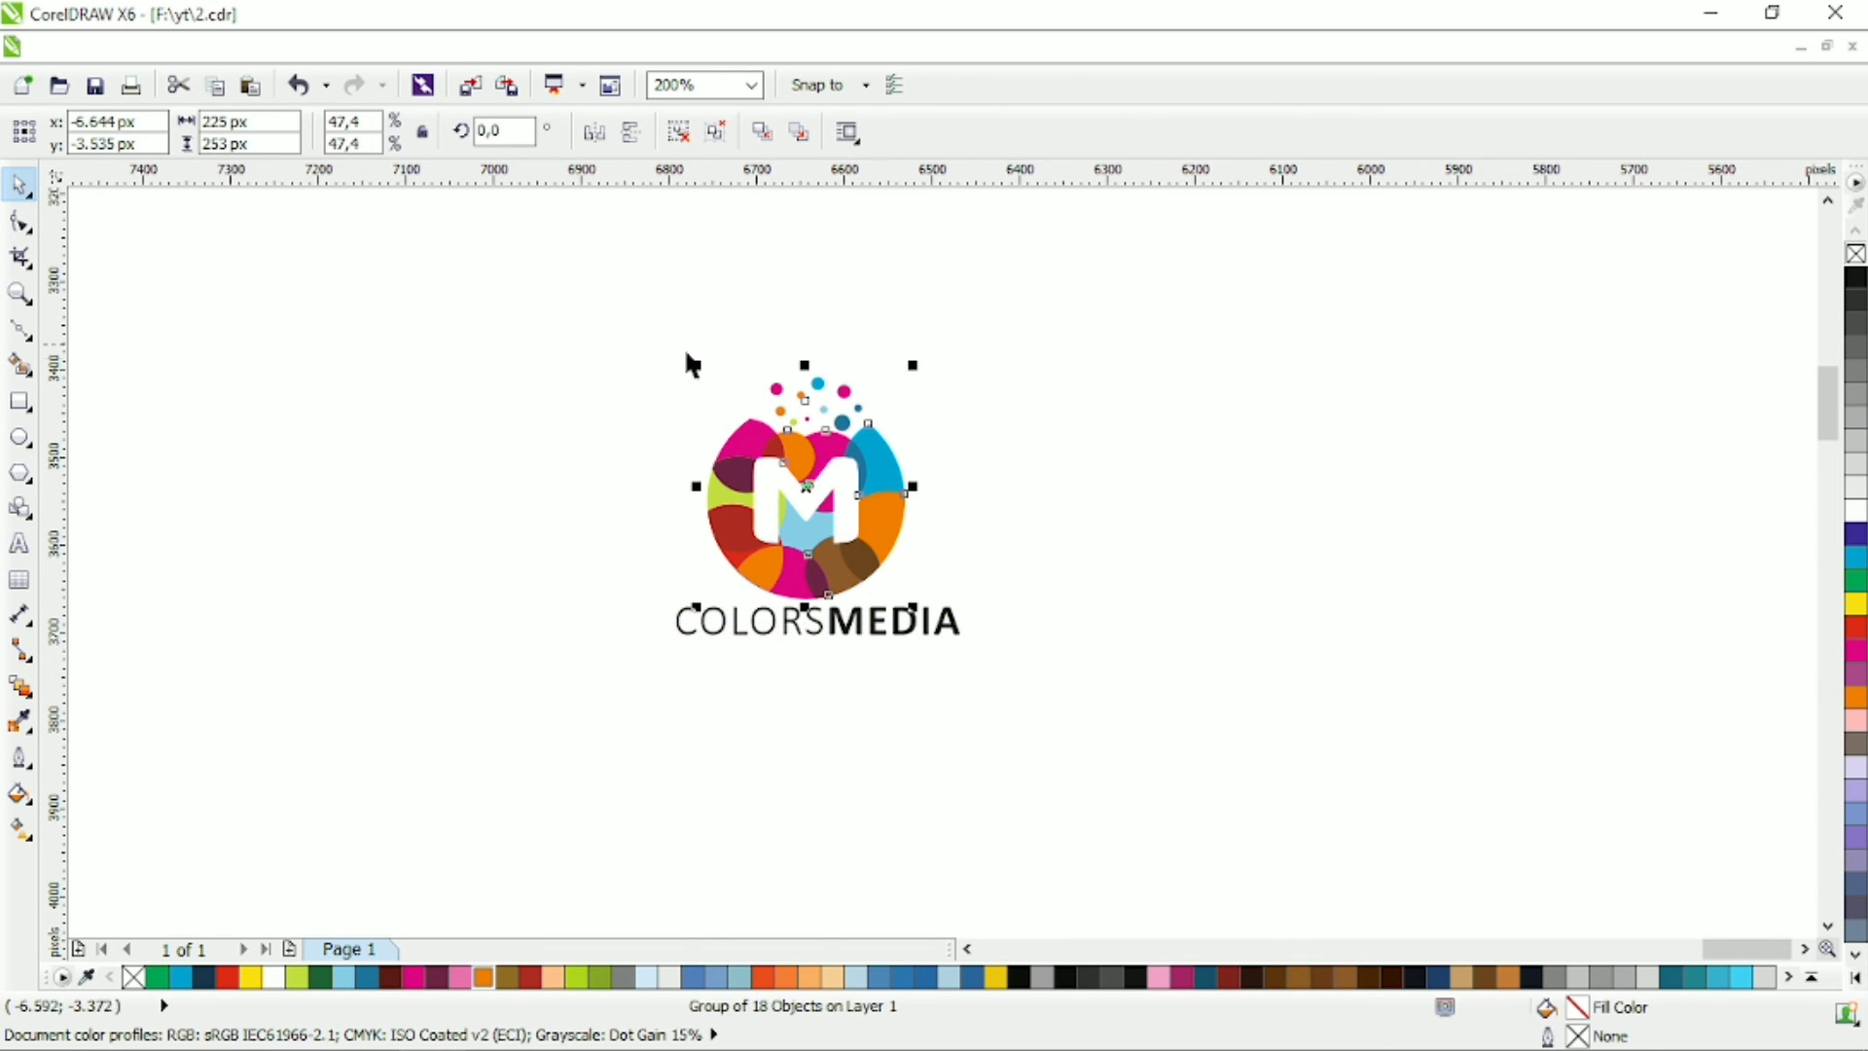
key(c)
Move the COLORSMEDIA text lower, duplicate it just beneath, and replace the copy's text with LOGO DESIGN.
drag(662, 345, 898, 697)
click(1092, 593)
right_click(898, 696)
double_click(898, 696)
key(ctrl+a)
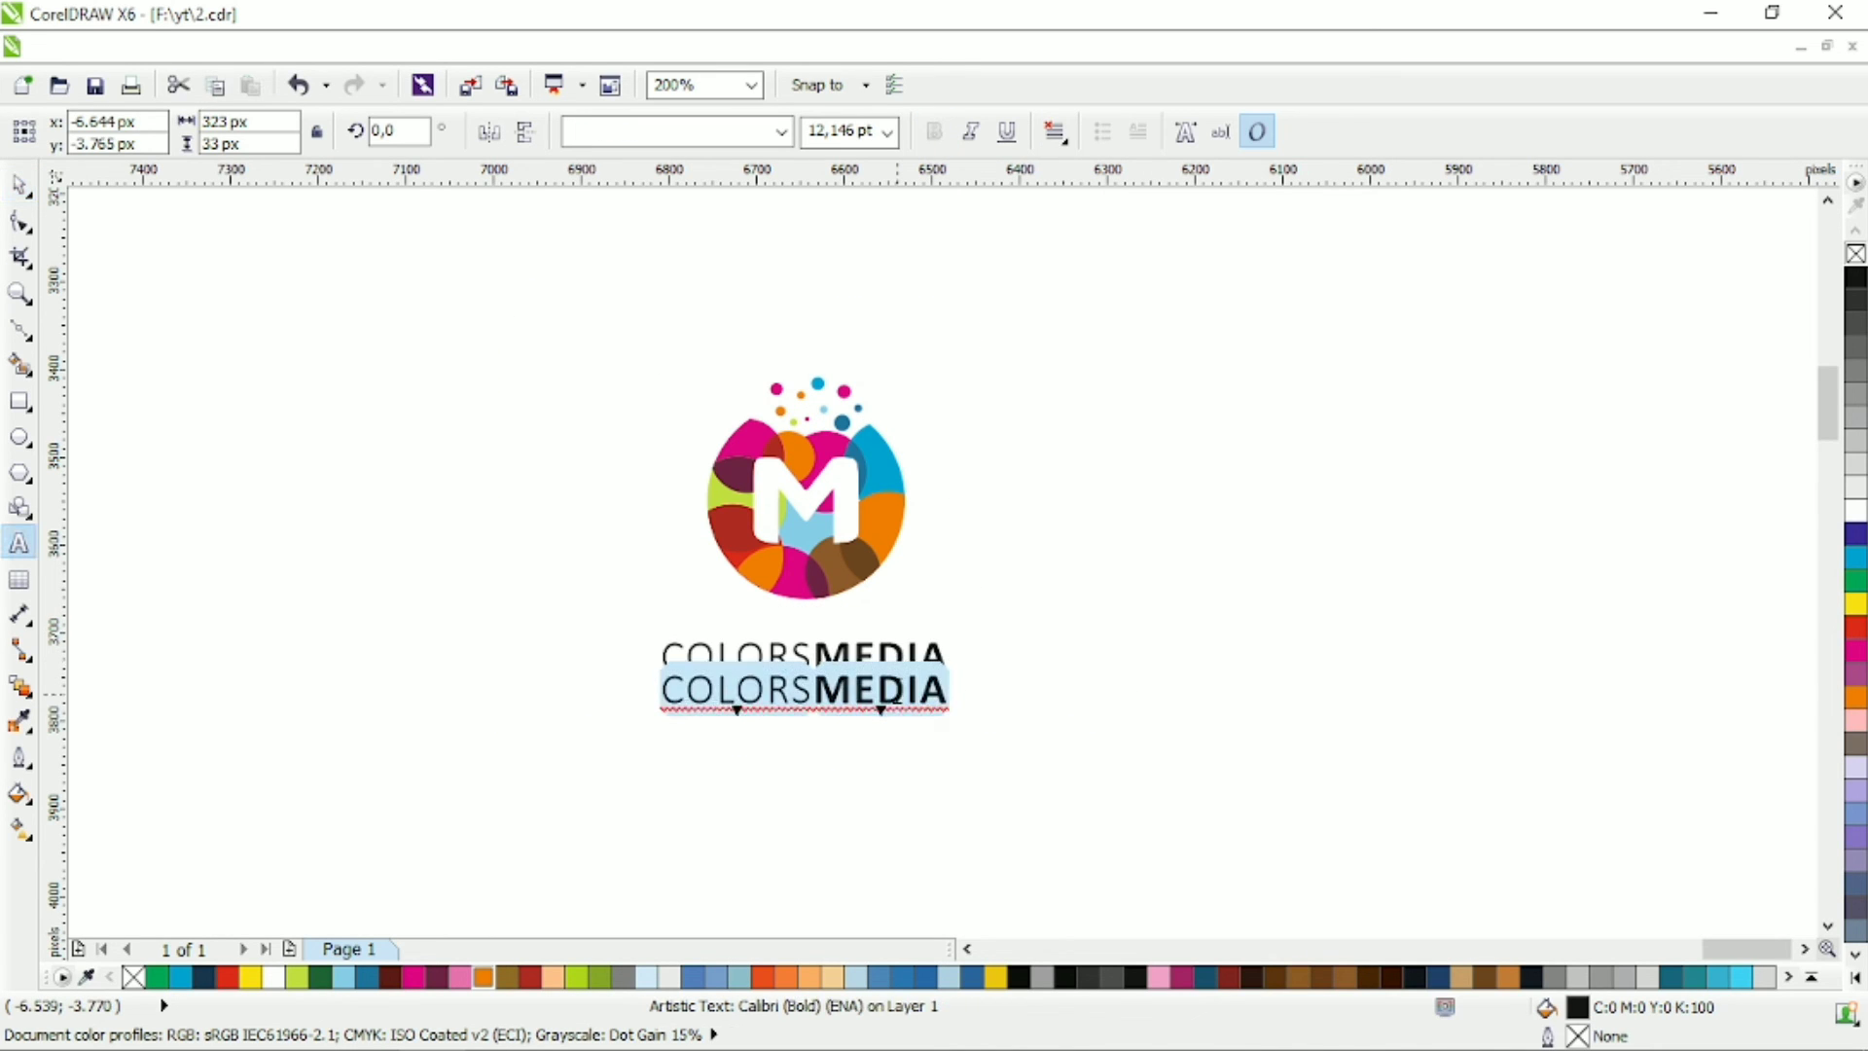
text(LOGO DESIGN)
key(ctrl+space)
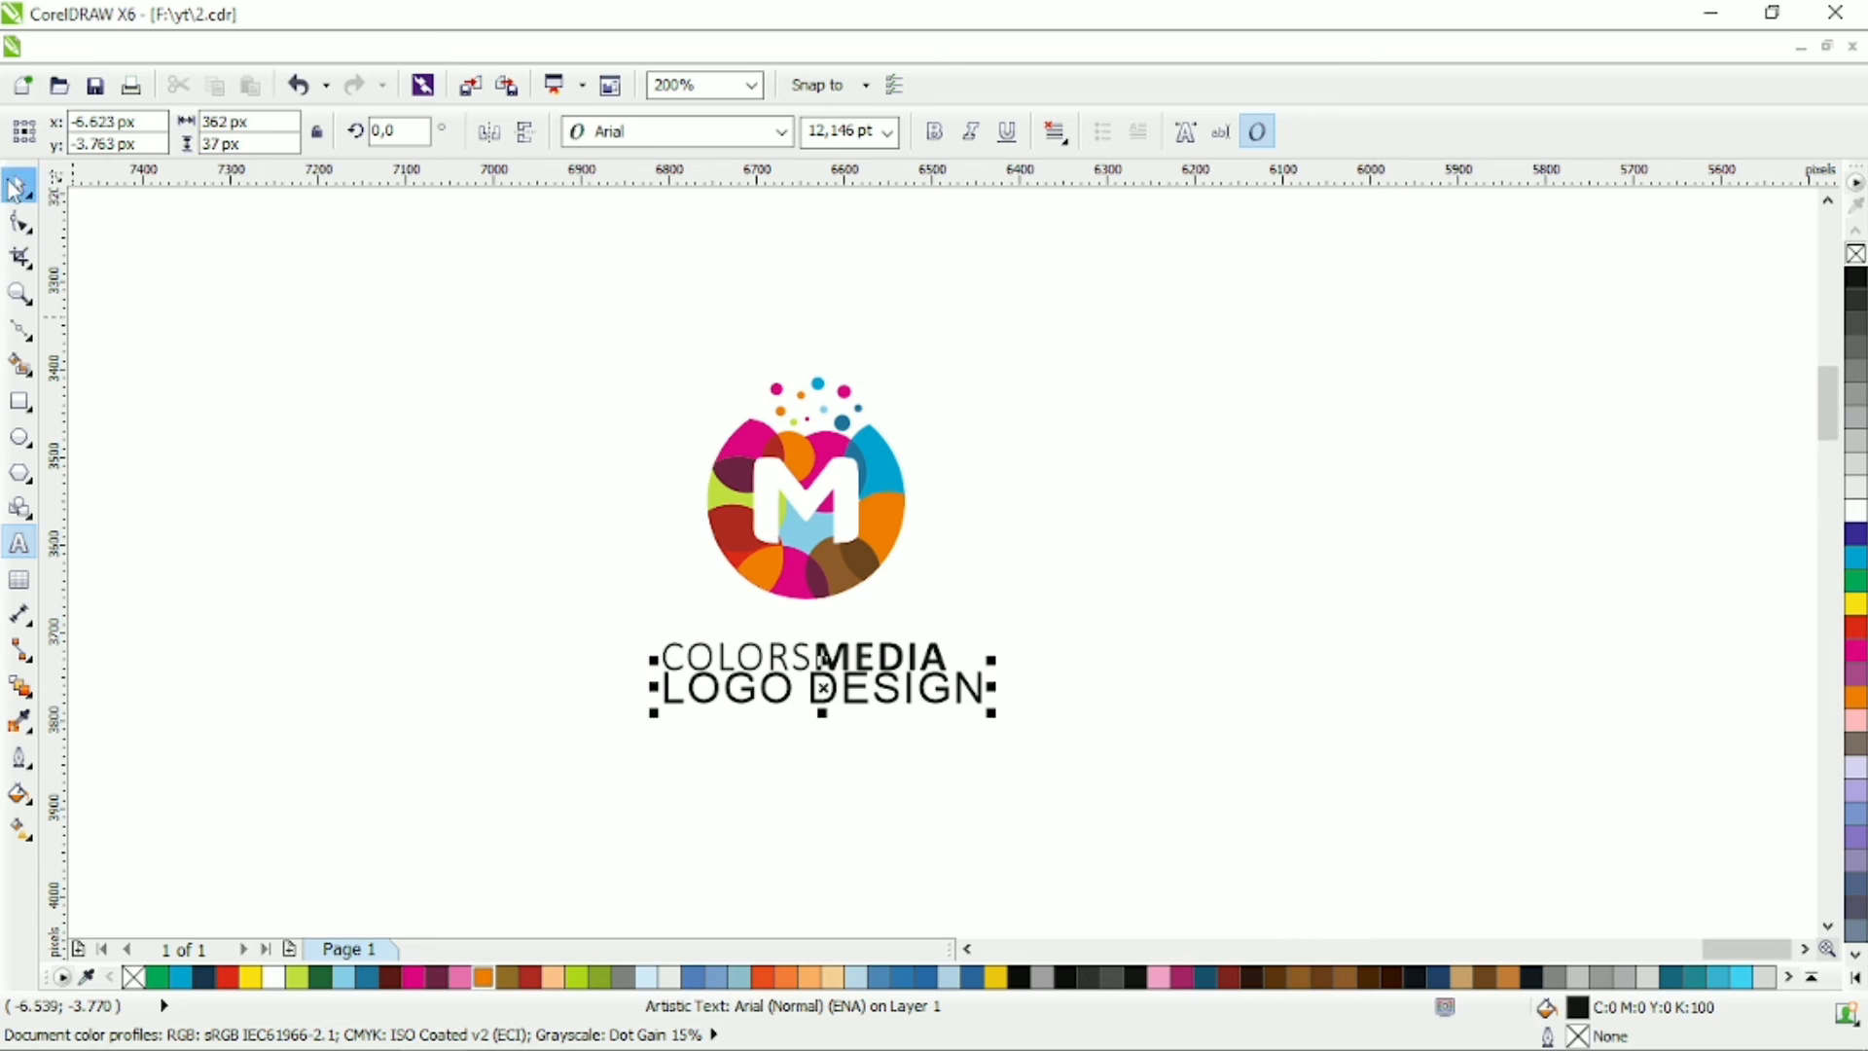
Set the LOGO DESIGN text to bold Calibri.
click(782, 131)
click(757, 192)
click(781, 132)
click(779, 216)
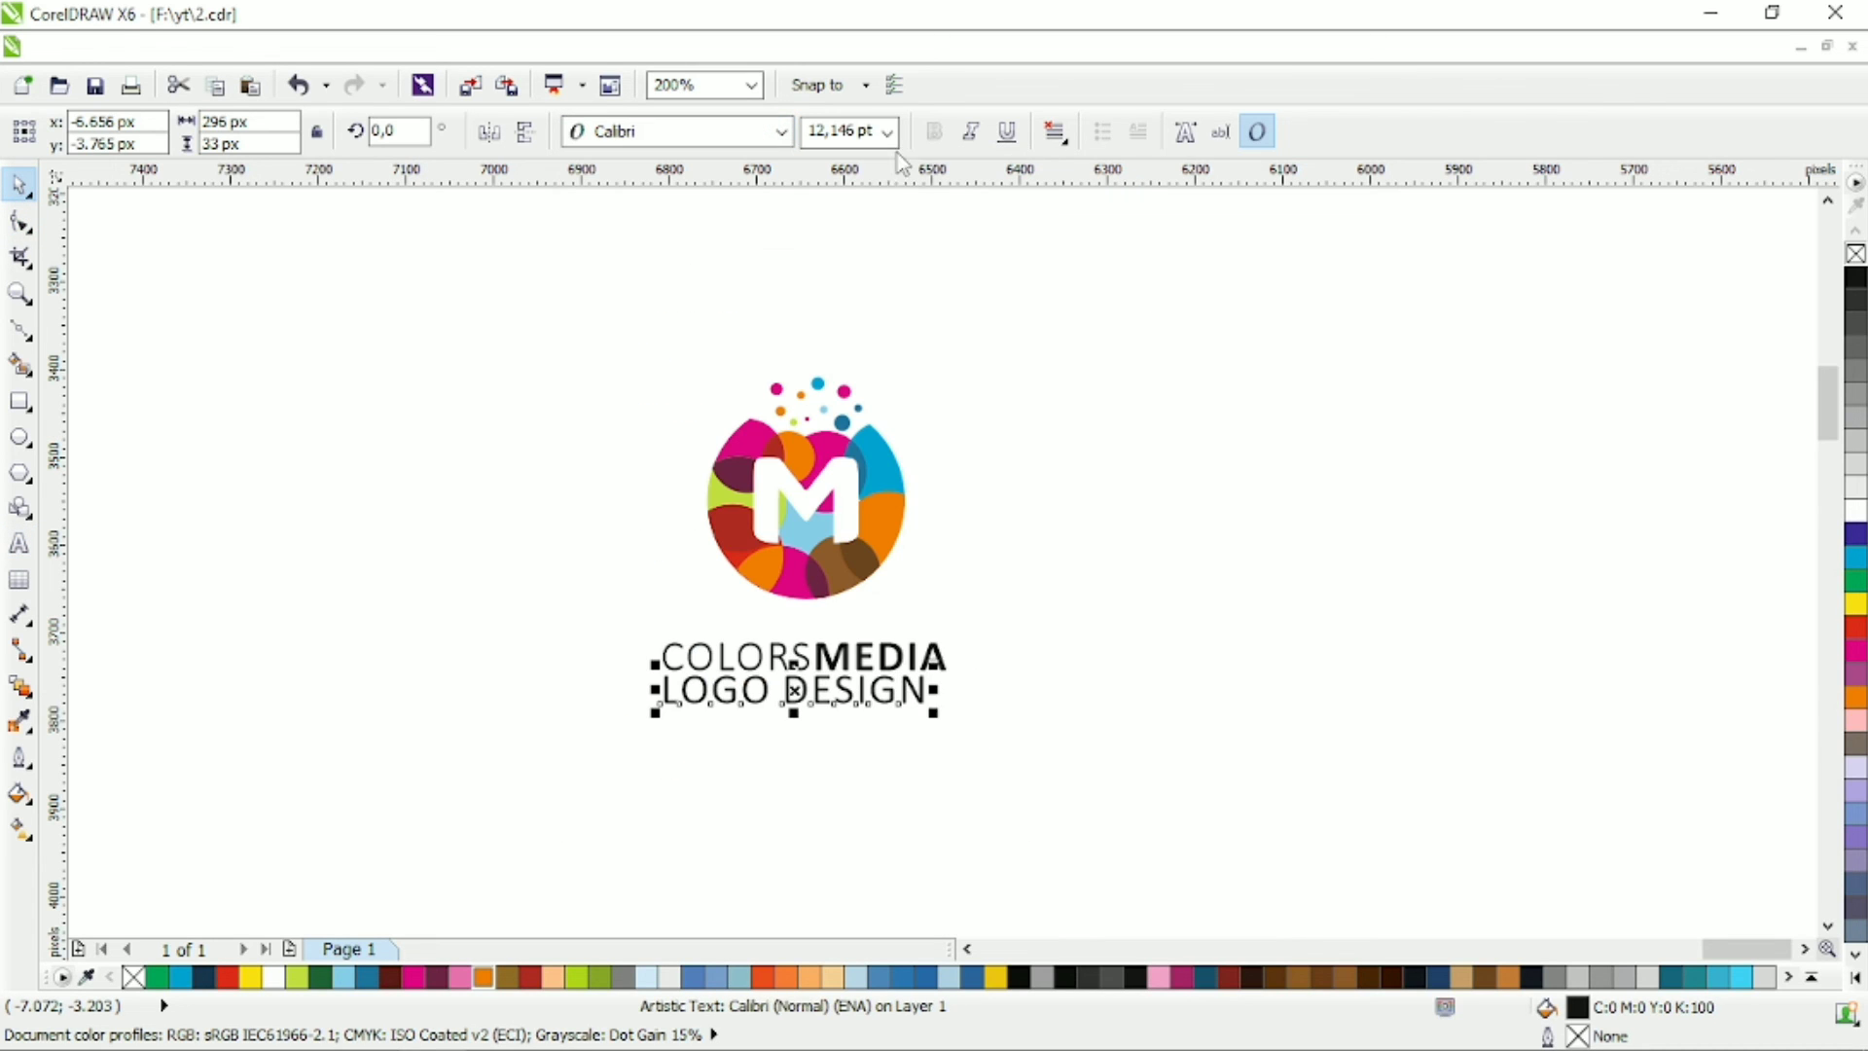
key(ctrl+b)
Shrink the LOGO DESIGN tagline to about 3.4 pt, widen its letter spacing, and center it under COLORSMEDIA.
drag(941, 710, 825, 710)
click(20, 222)
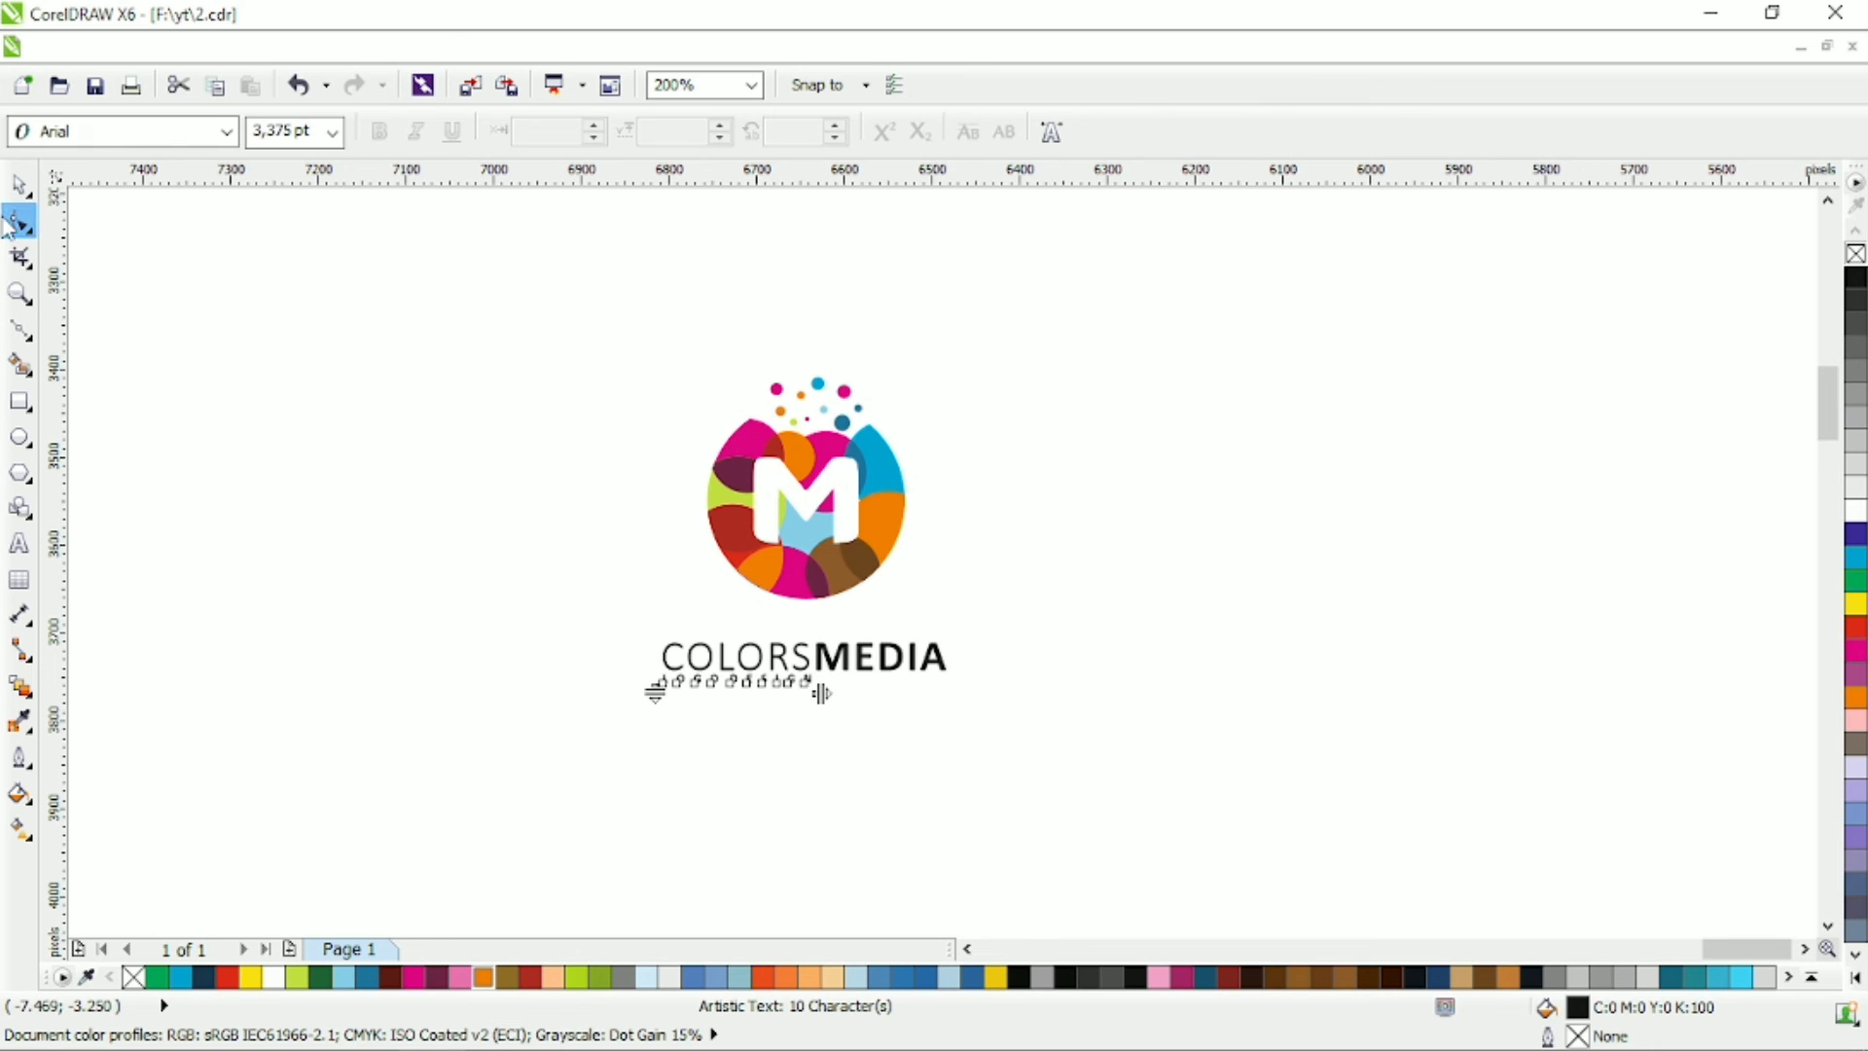
click(19, 185)
click(1189, 754)
scroll(876, 681, up, 2)
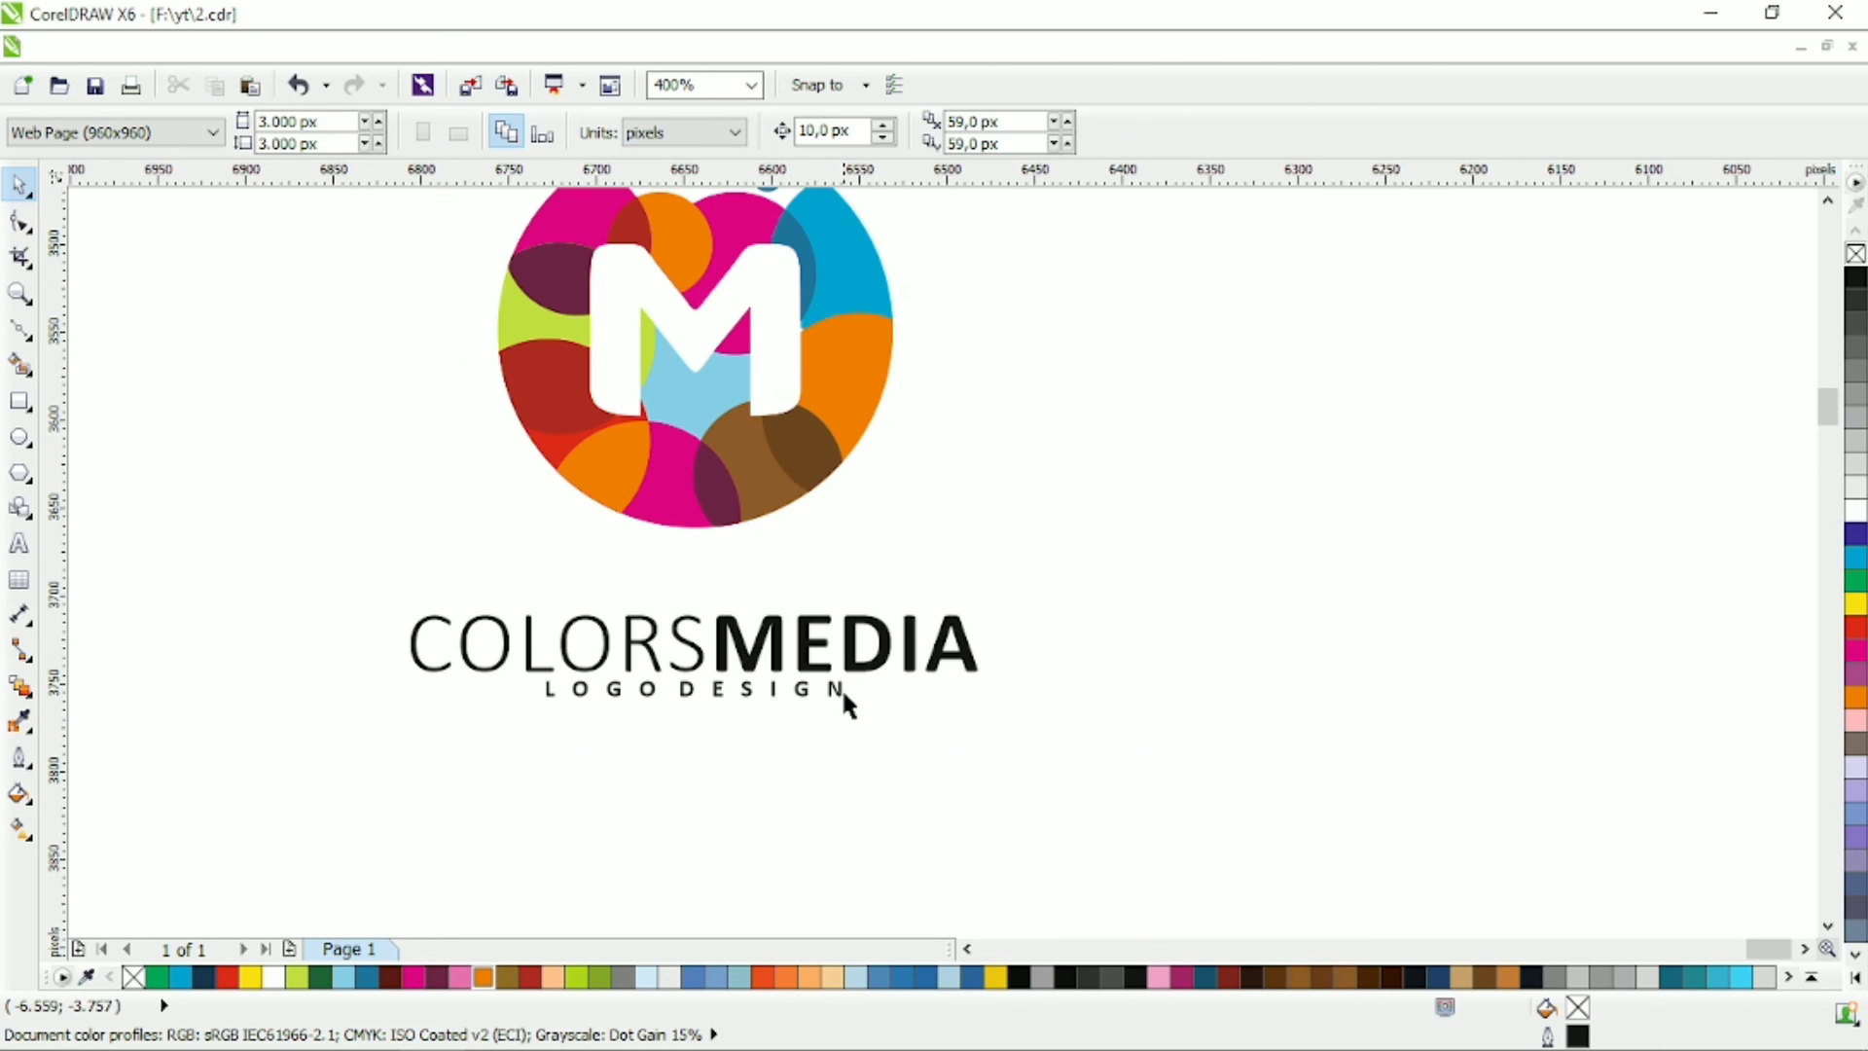
scroll(950, 742, down, 2)
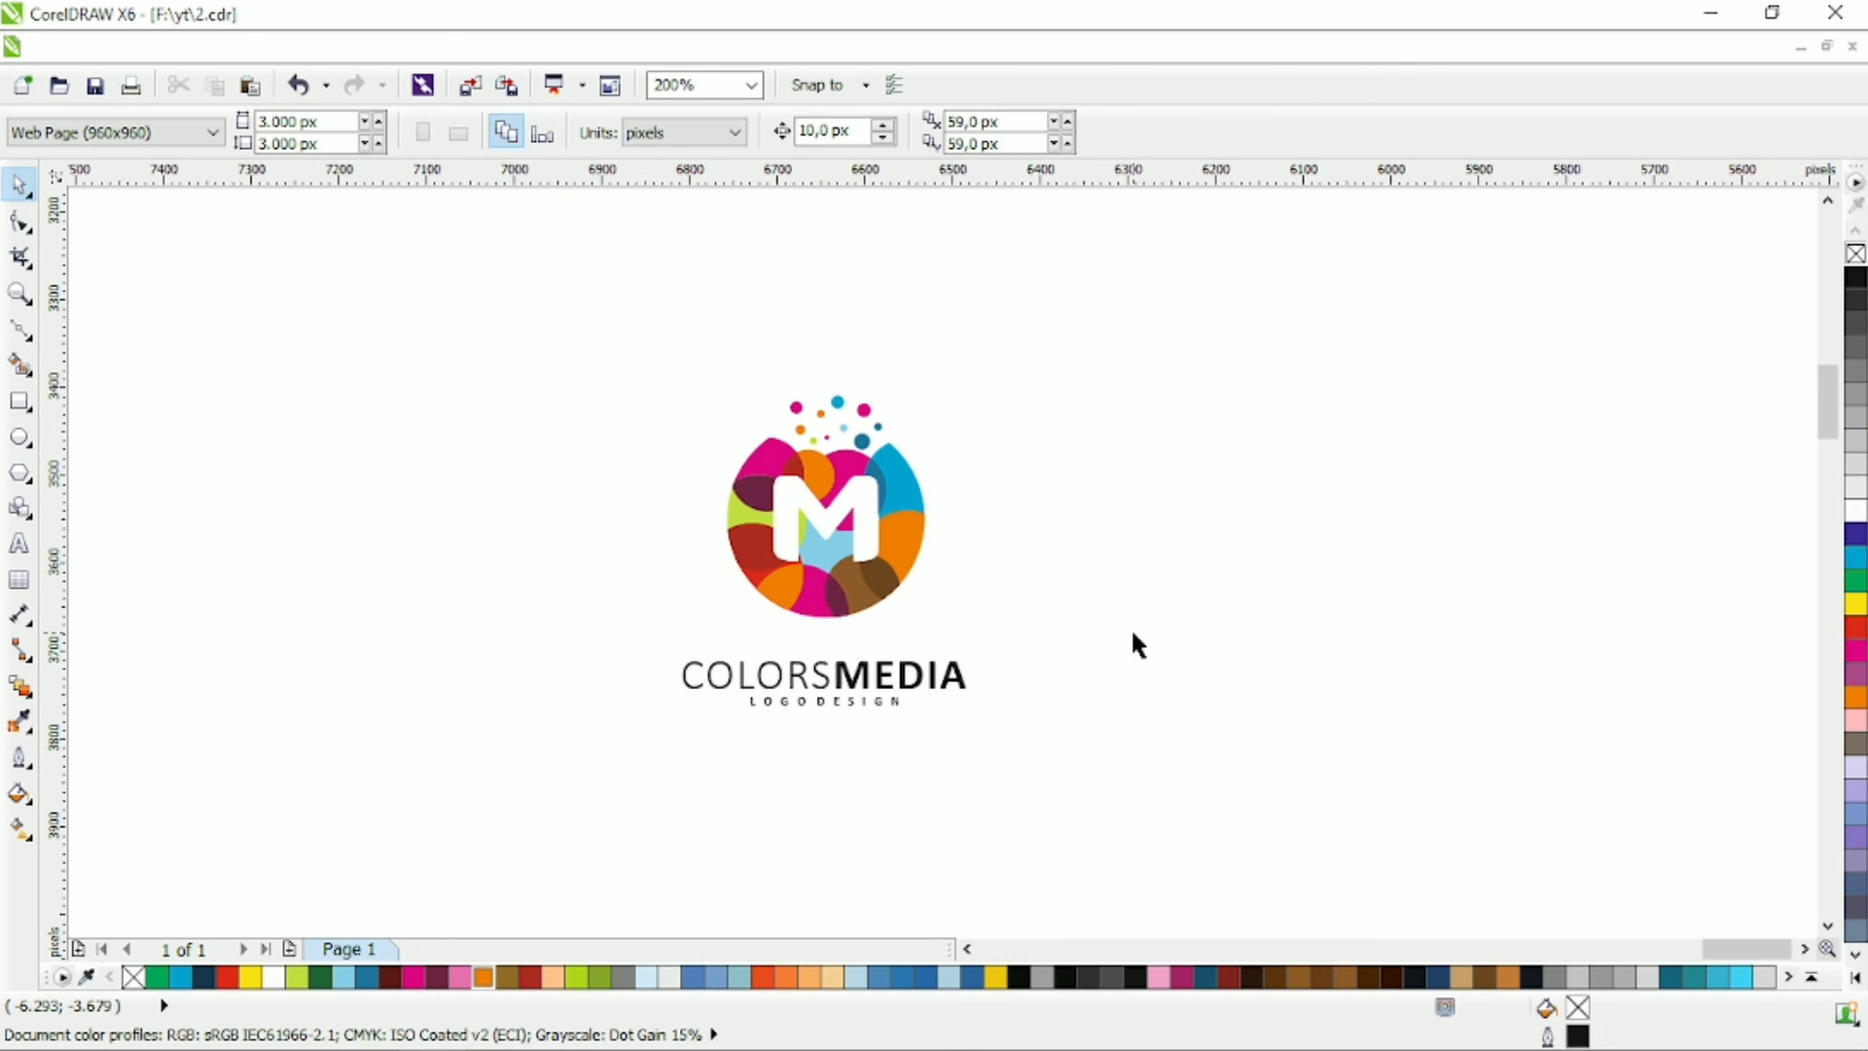